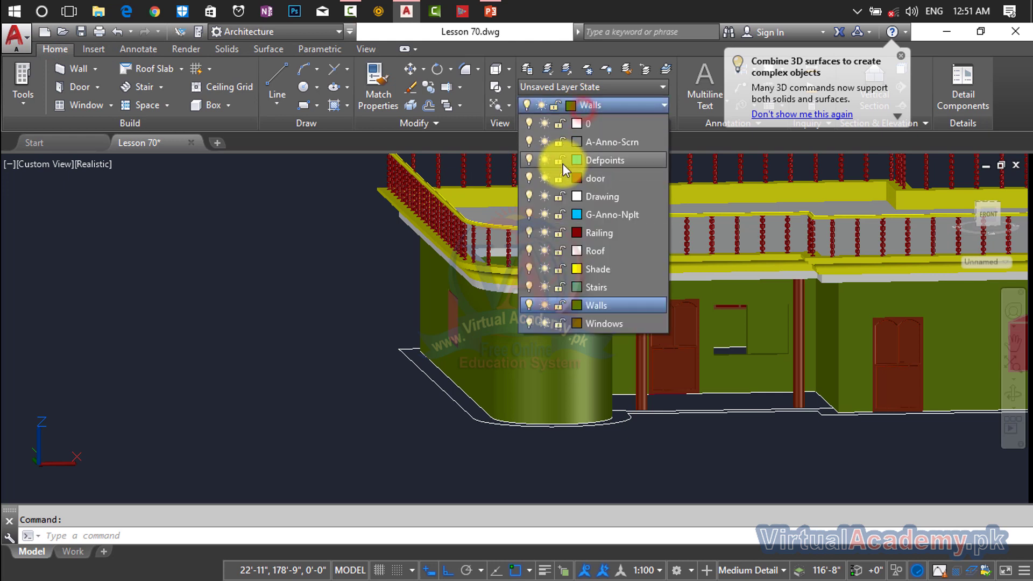
Step: Turn off the Windows layer and the current Walls layer
click(527, 324)
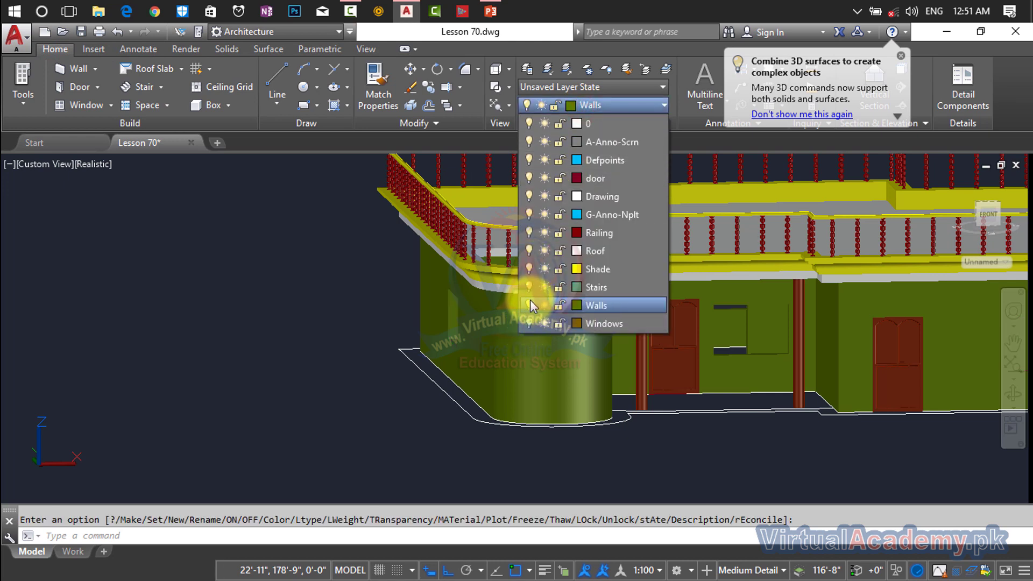
click(530, 304)
click(486, 289)
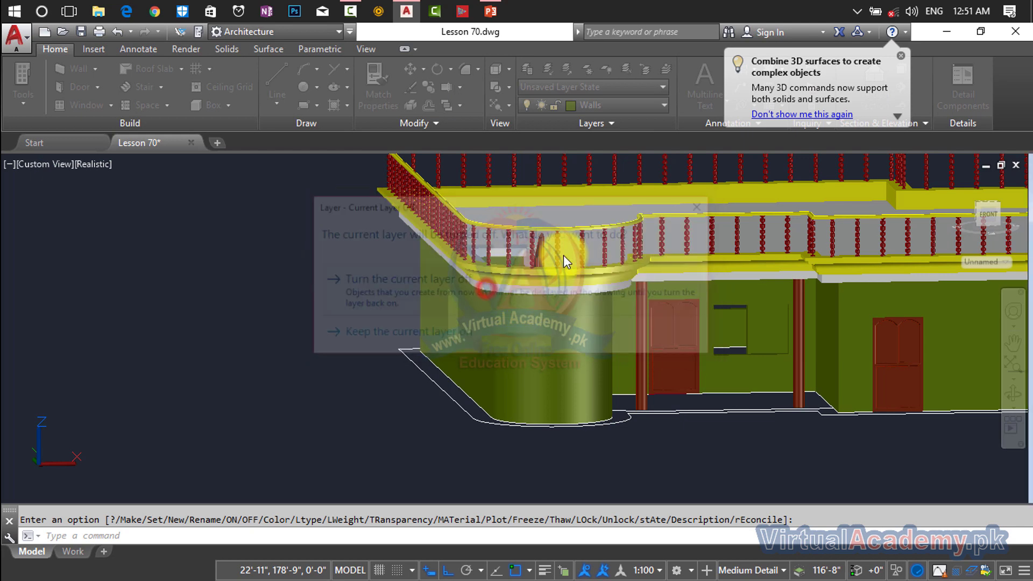
Step: Turn off the Stairs, Shade, Roof, Railing and door layers so only the 2D floor plan is displayed
click(564, 110)
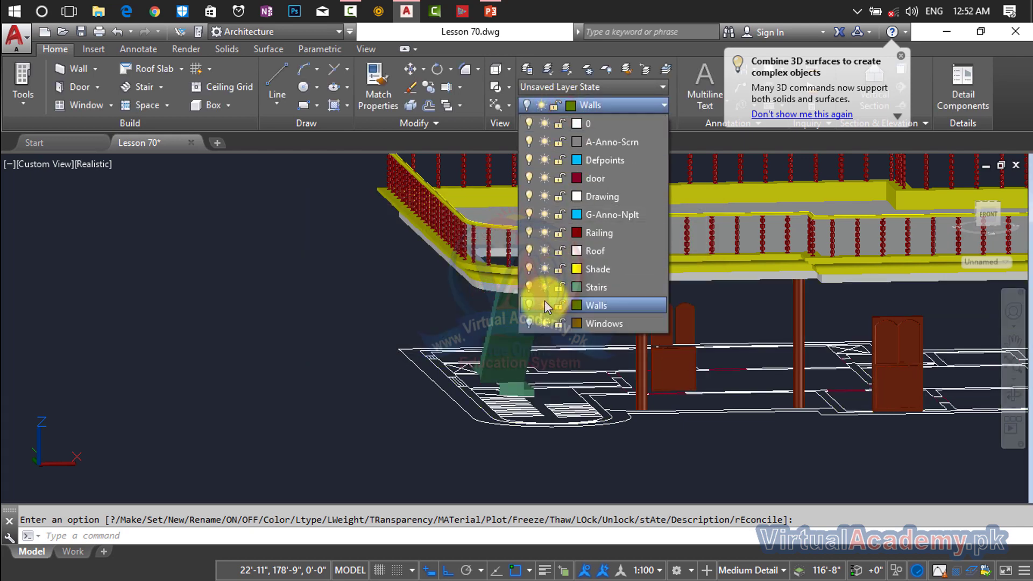
click(529, 286)
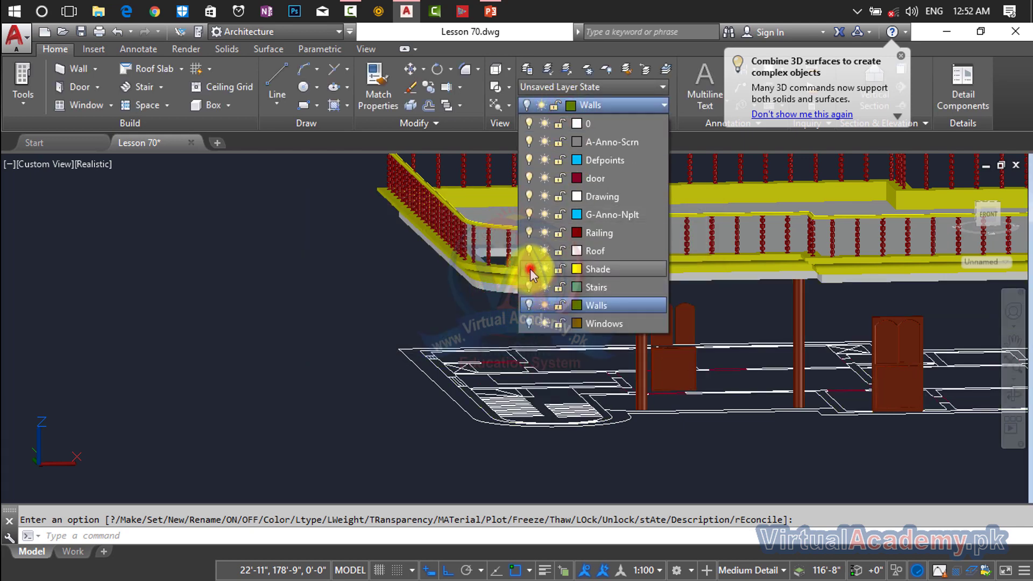
click(531, 269)
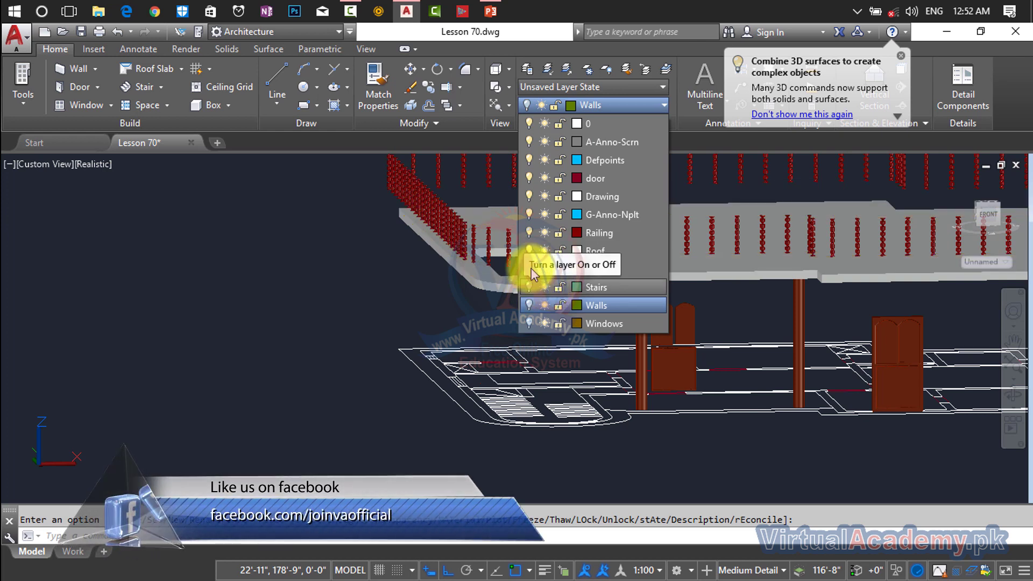
click(529, 251)
click(529, 232)
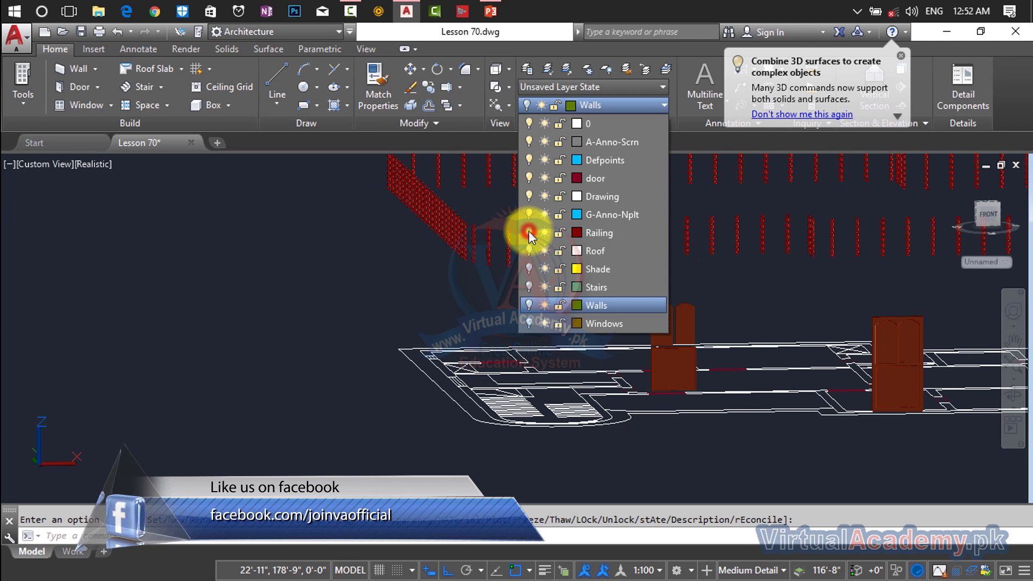
click(529, 182)
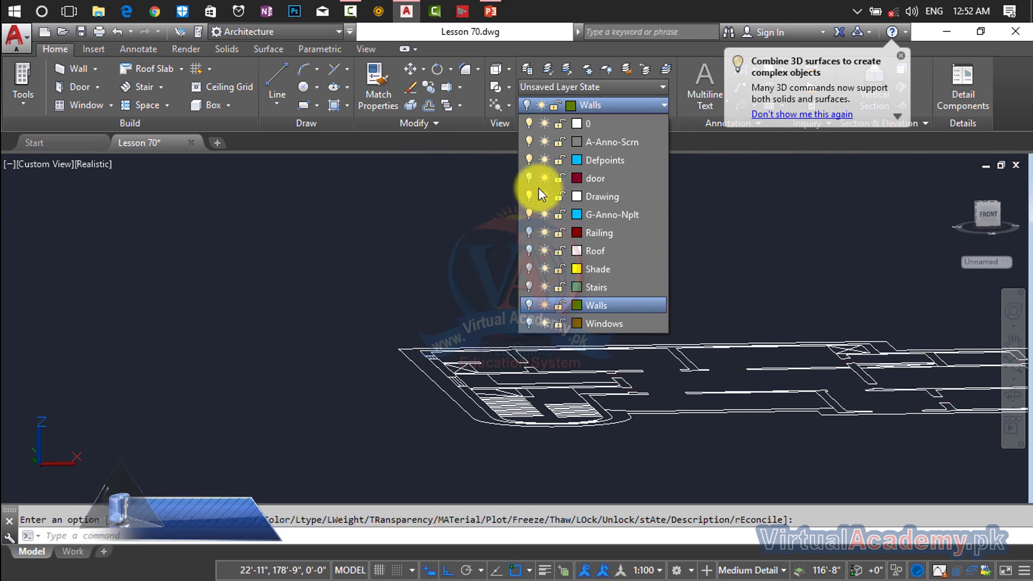
click(699, 450)
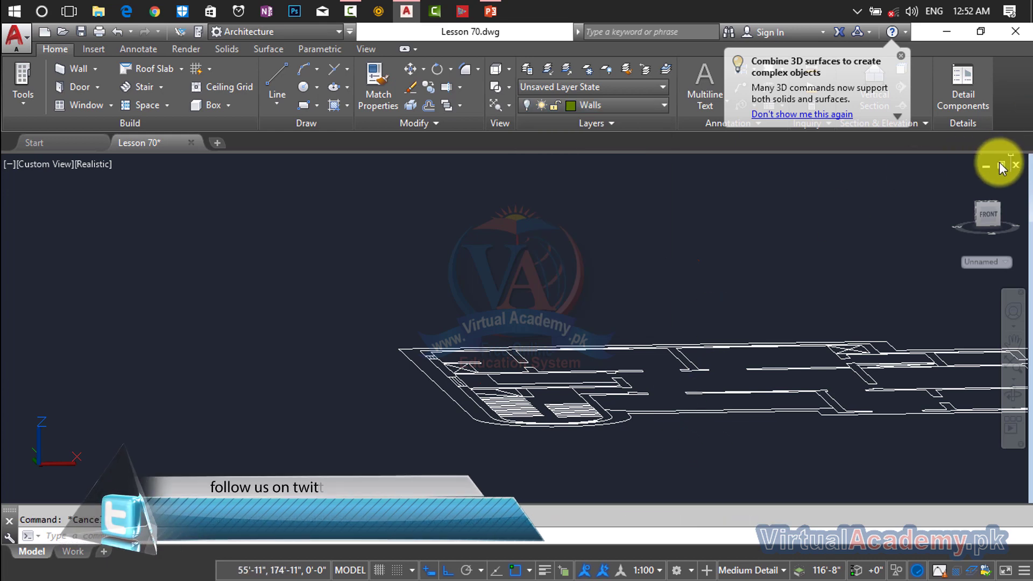
Step: Switch to the top-left-front isometric view of the floor plan
click(957, 181)
scroll(530, 435, up, 2)
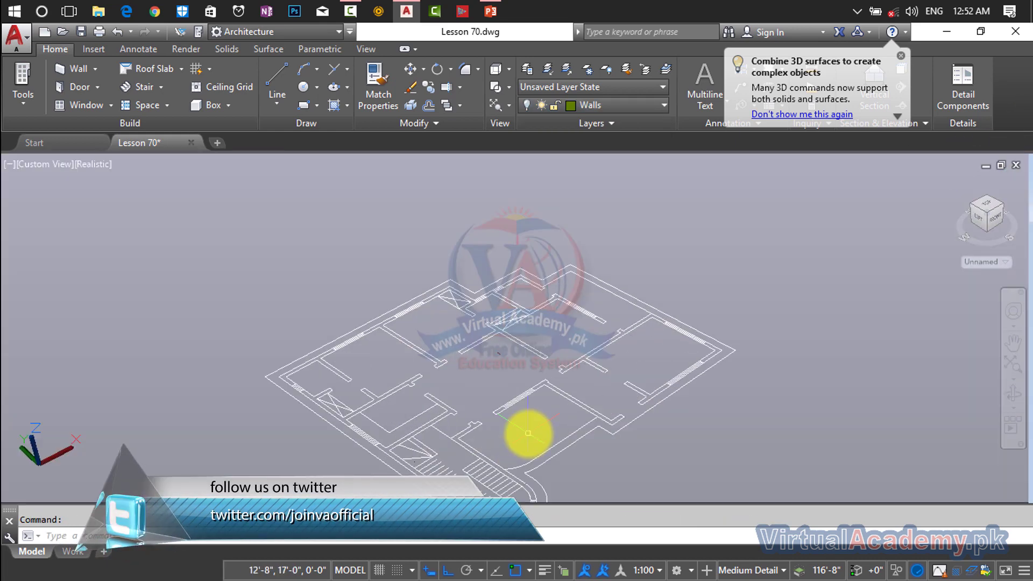
middle_drag(528, 434, 614, 303)
scroll(606, 347, up, 1)
scroll(539, 318, up, 1)
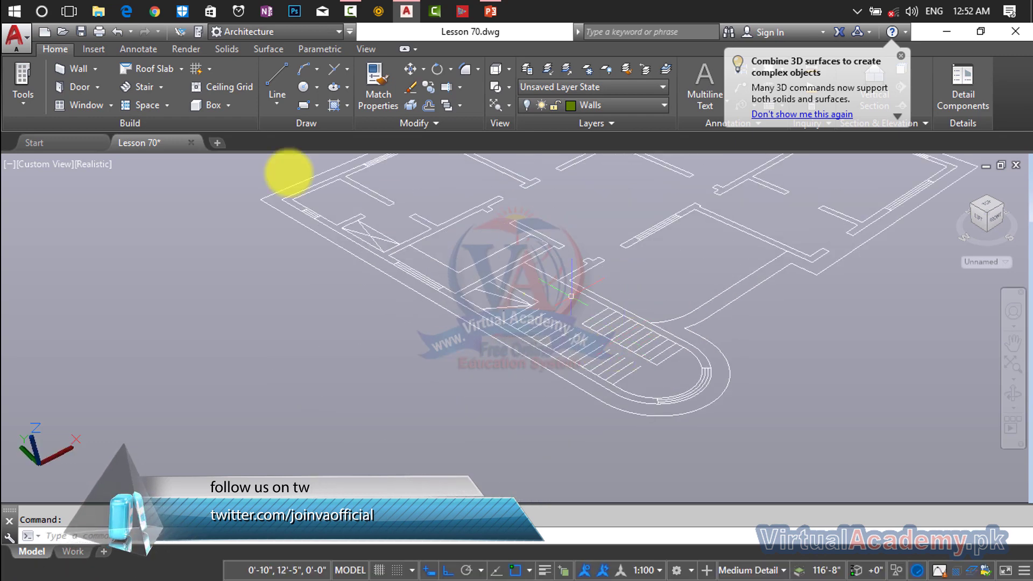
Step: Set the visual style to 2D Wireframe for the close-up of the curved window in the rounded wall
click(88, 170)
click(132, 218)
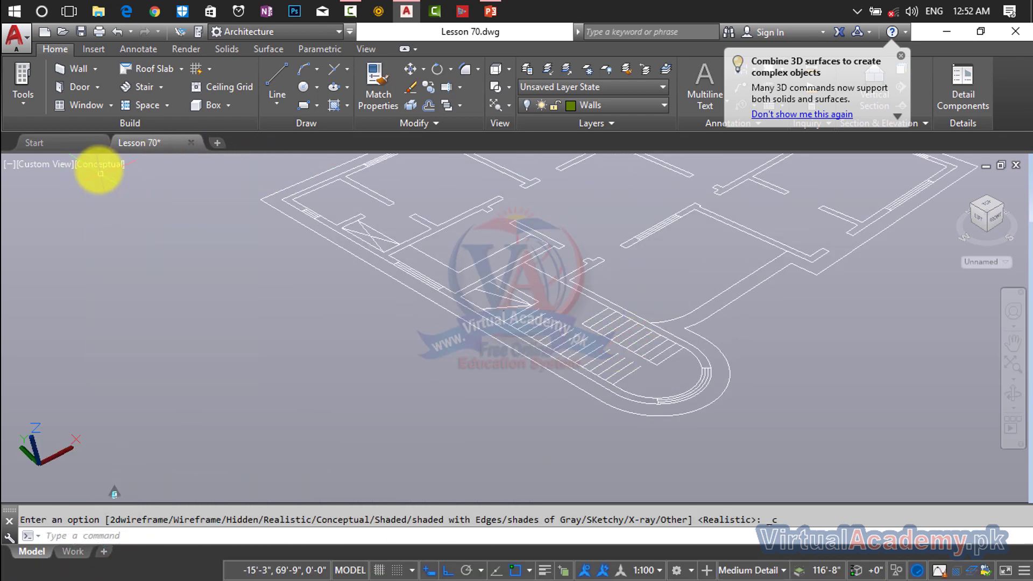
click(100, 171)
click(118, 202)
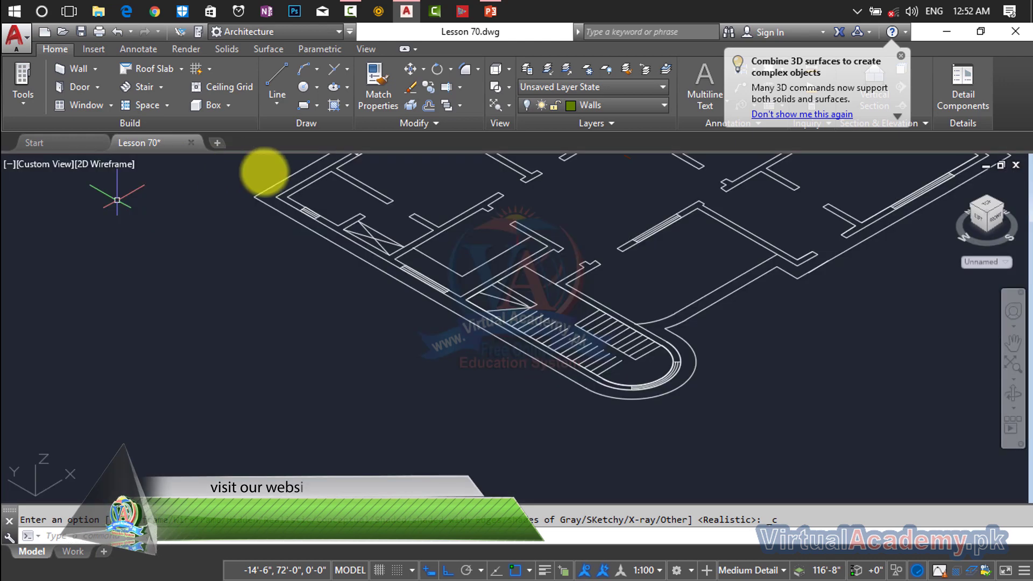
scroll(674, 361, up, 8)
middle_drag(673, 363, 678, 237)
scroll(634, 322, up, 2)
key(Escape)
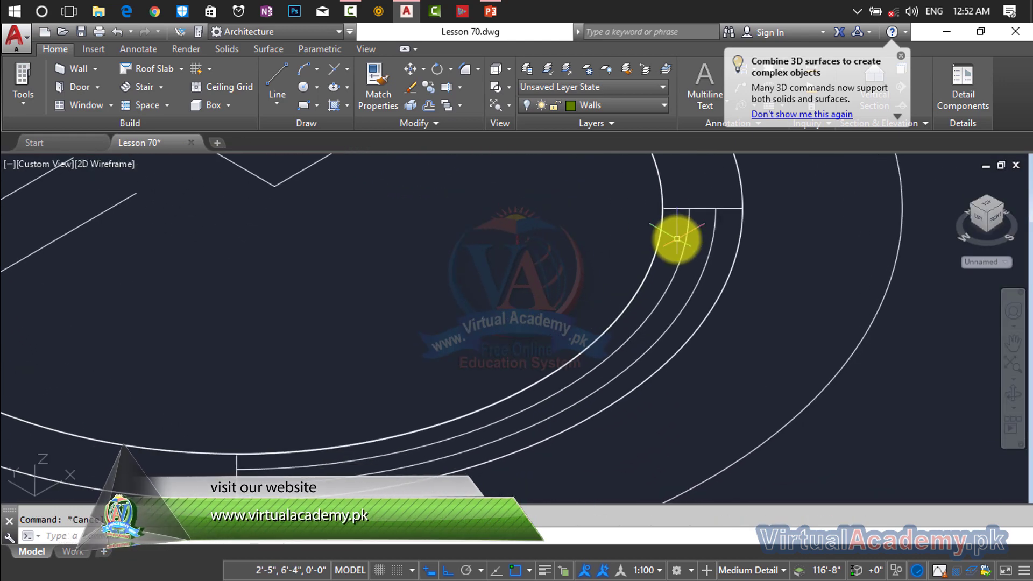
key(Return)
middle_drag(604, 261, 643, 224)
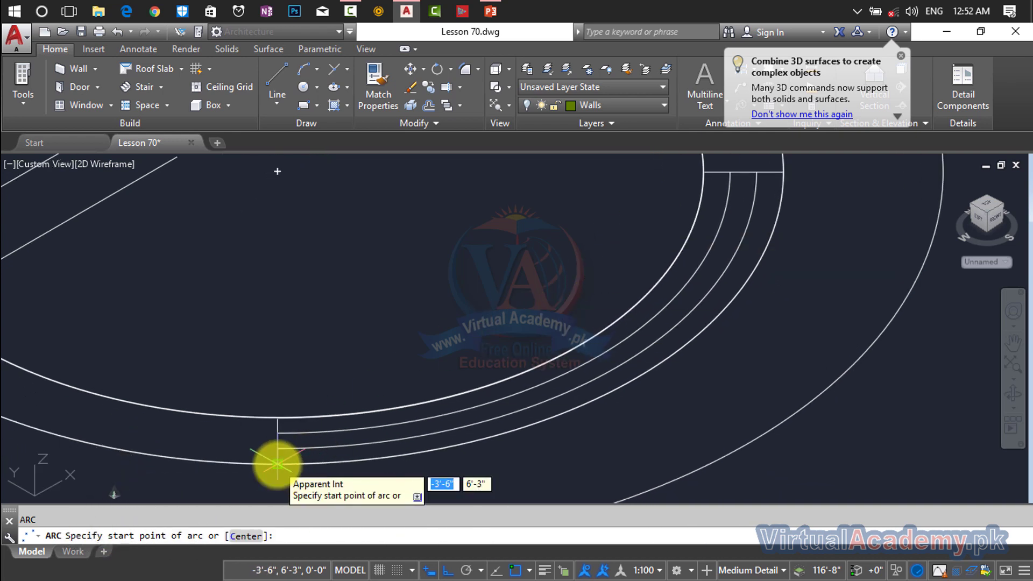
key(Escape)
Step: Make Drawing the current layer and draw a three-point arc along the curved window's outer edge, from one end of the opening to the other
click(615, 106)
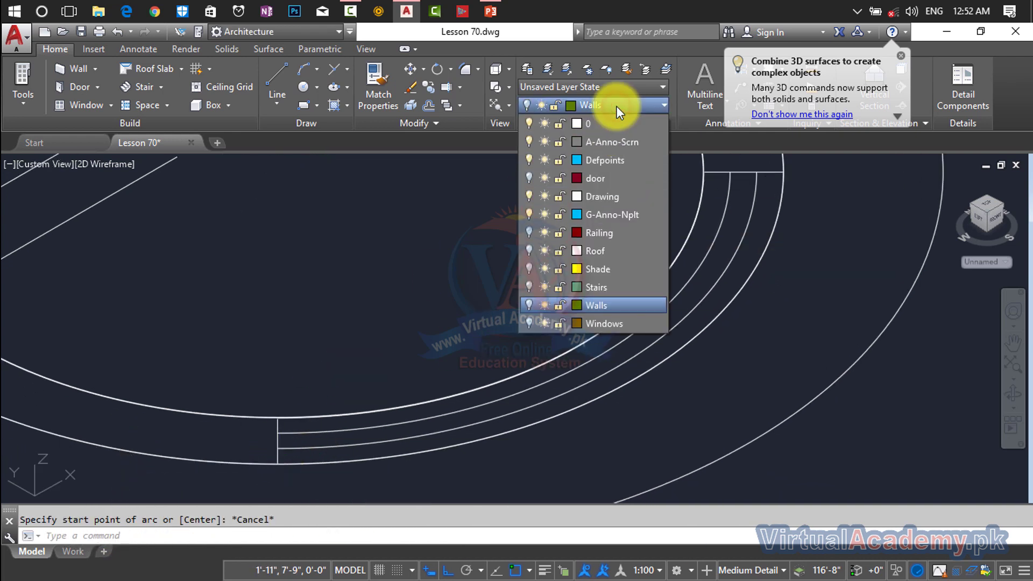
click(598, 197)
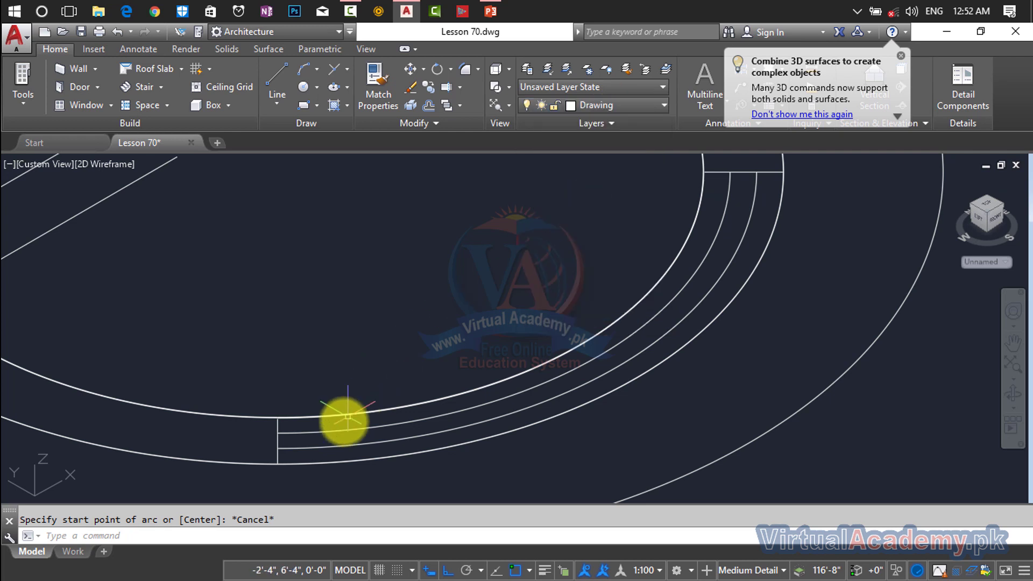
text(A)
key(Return)
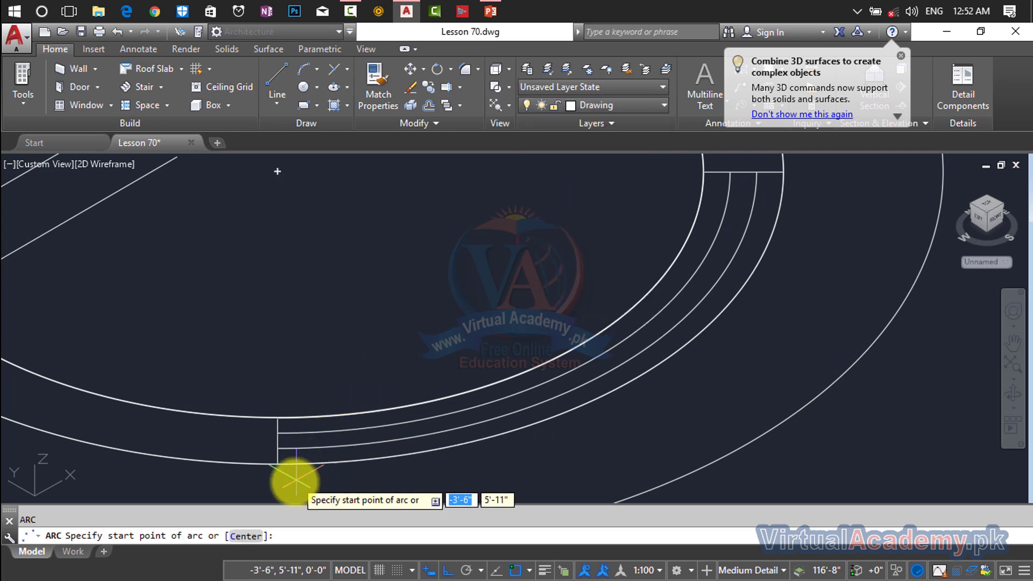
click(277, 462)
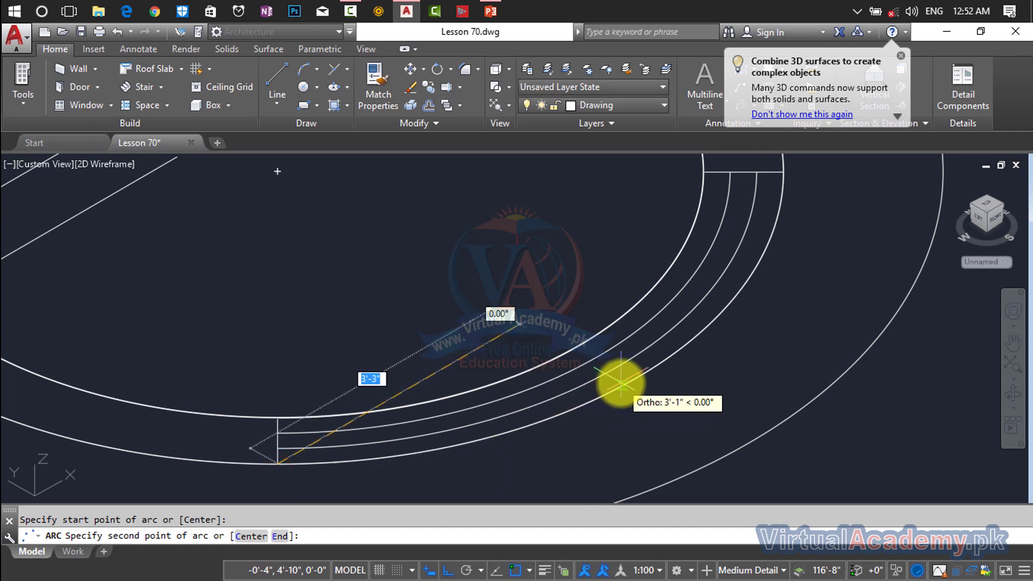
click(638, 380)
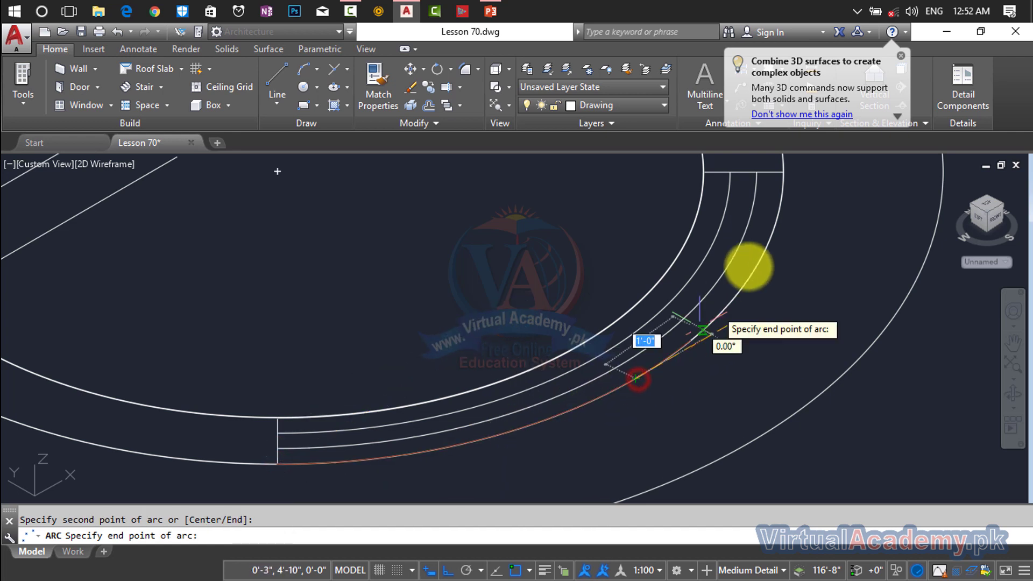
click(783, 173)
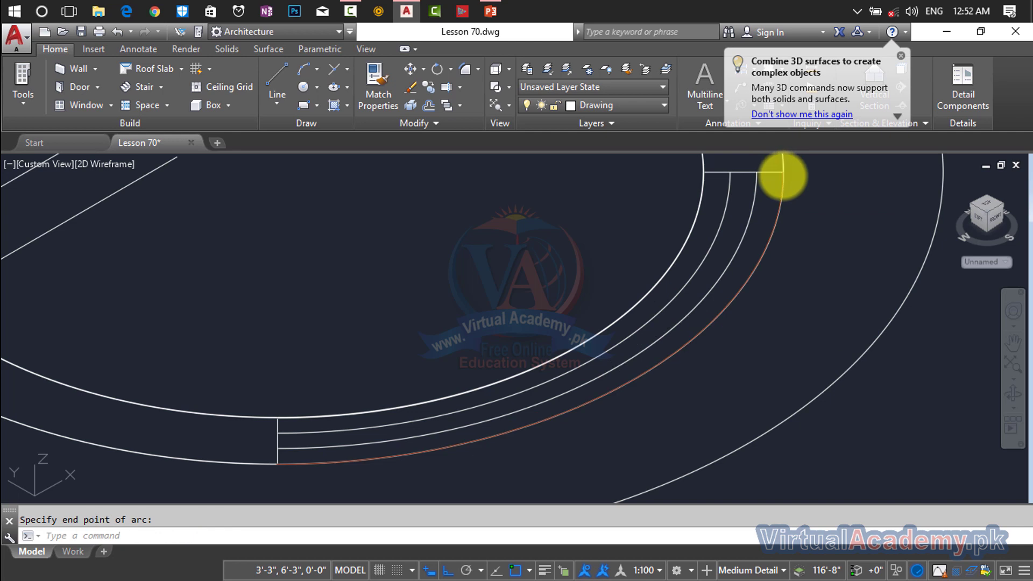
key(Escape)
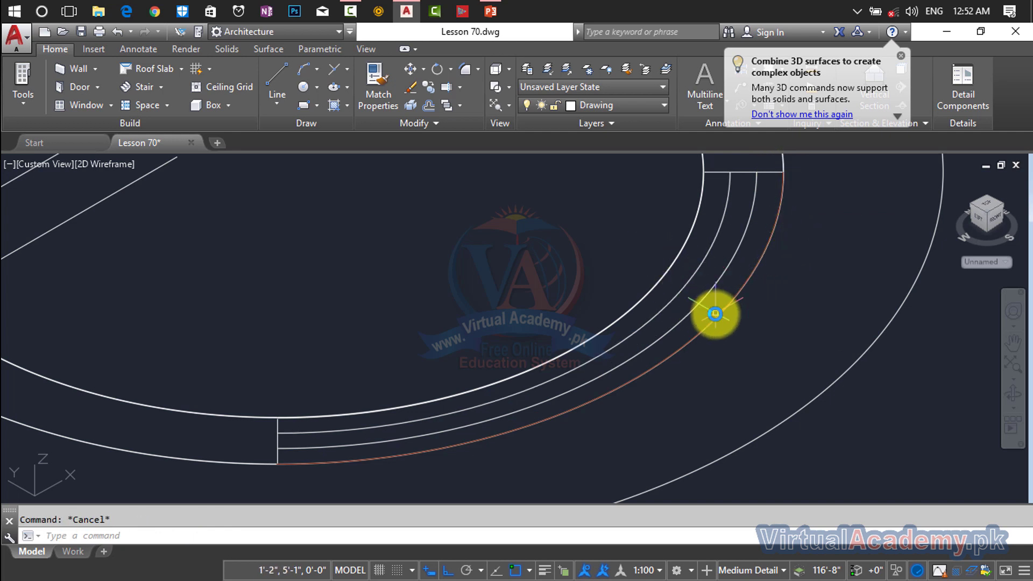
Step: Offset the new arc 9" inward onto the inner face of the curved wall
key(Return)
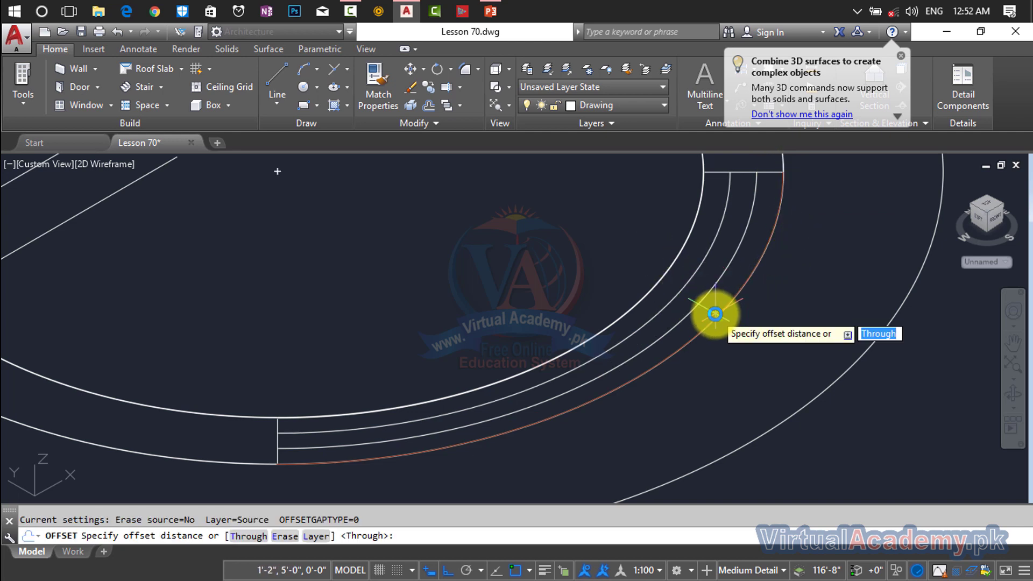
text(9")
key(Return)
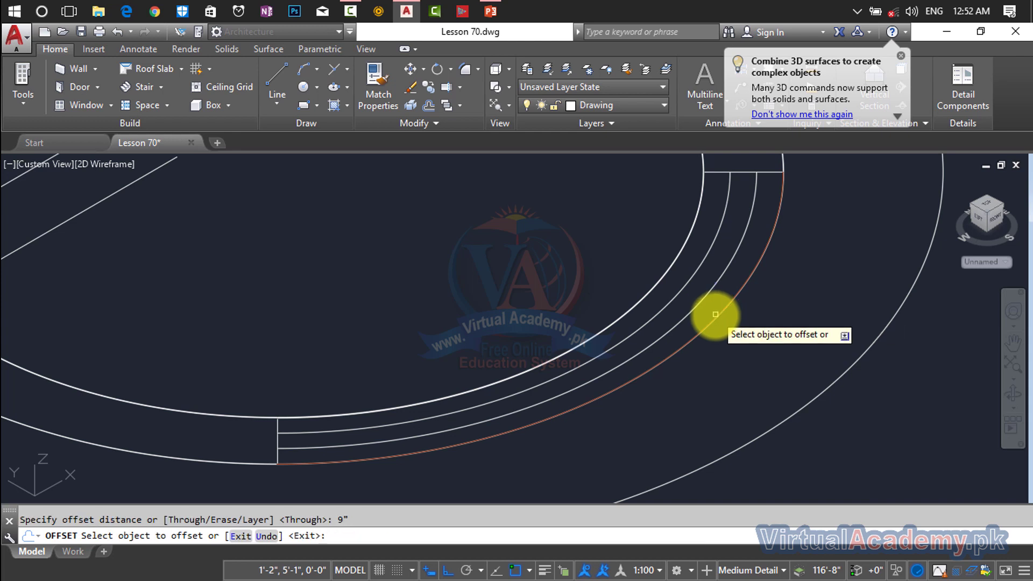
click(716, 312)
click(662, 302)
scroll(662, 302, down, 3)
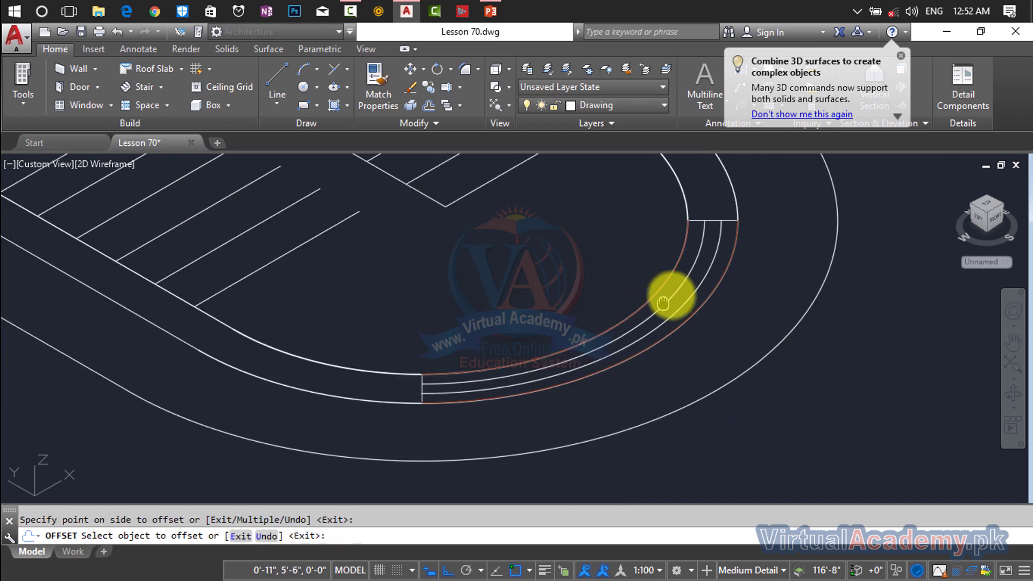
key(Escape)
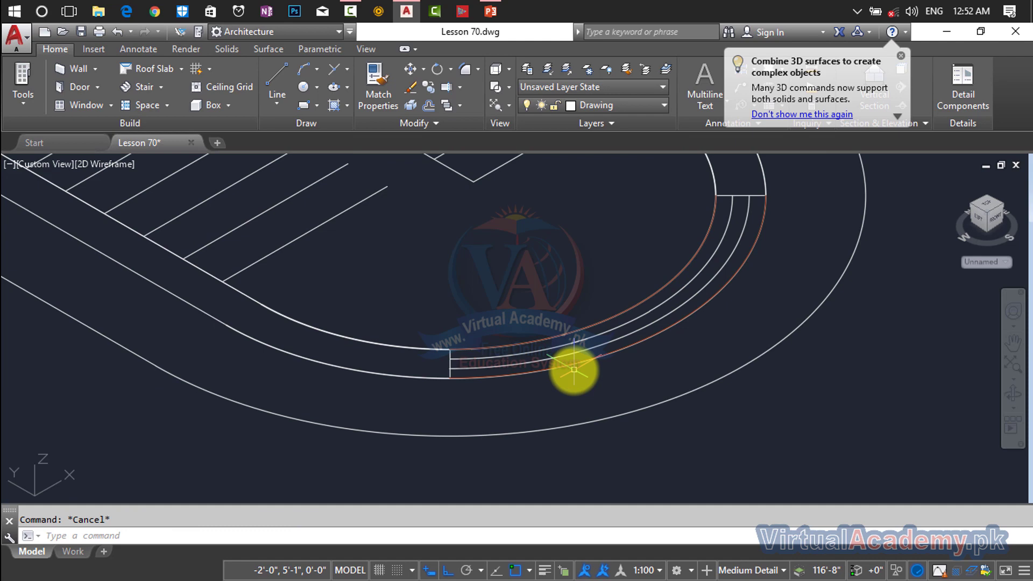
Step: Move both arcs out of the floor plan into the empty area in front of the rounded wall
key(Return)
click(573, 365)
click(550, 340)
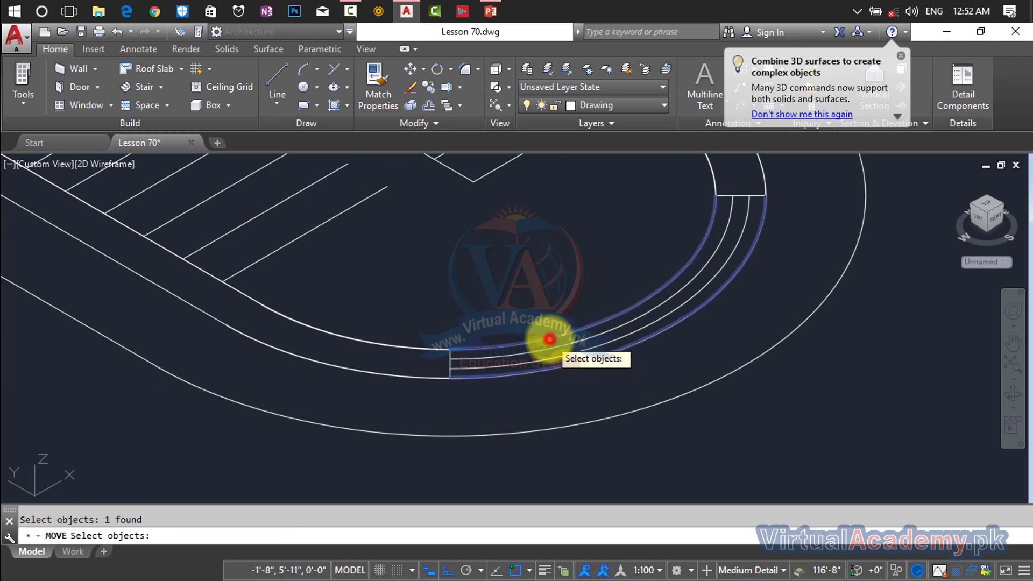
key(Return)
click(452, 376)
scroll(487, 380, down, 4)
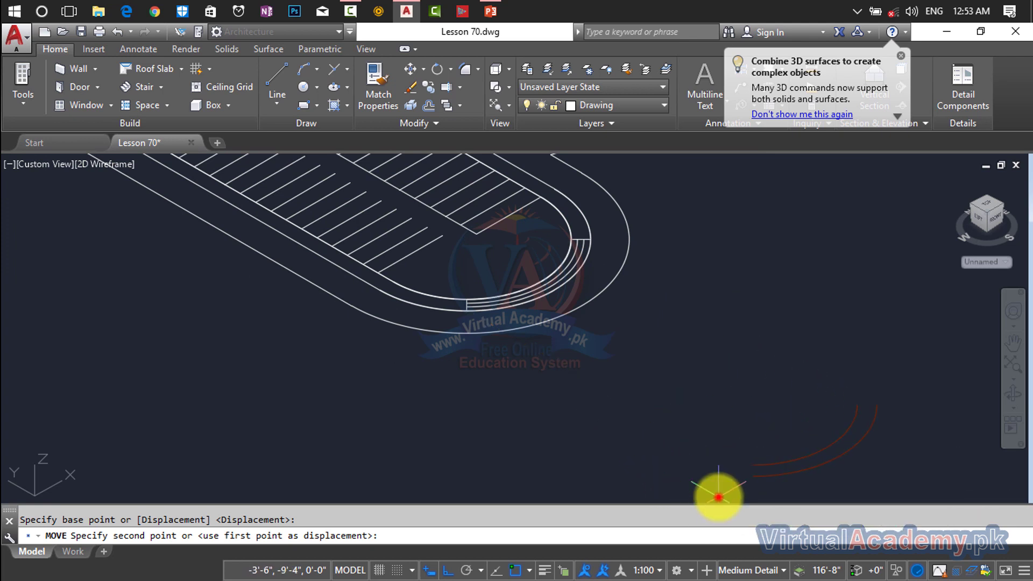
click(719, 496)
key(Escape)
Step: Draw a line joining the inner and outer arcs at their lower-left ends
middle_drag(779, 462, 576, 300)
scroll(576, 309, up, 3)
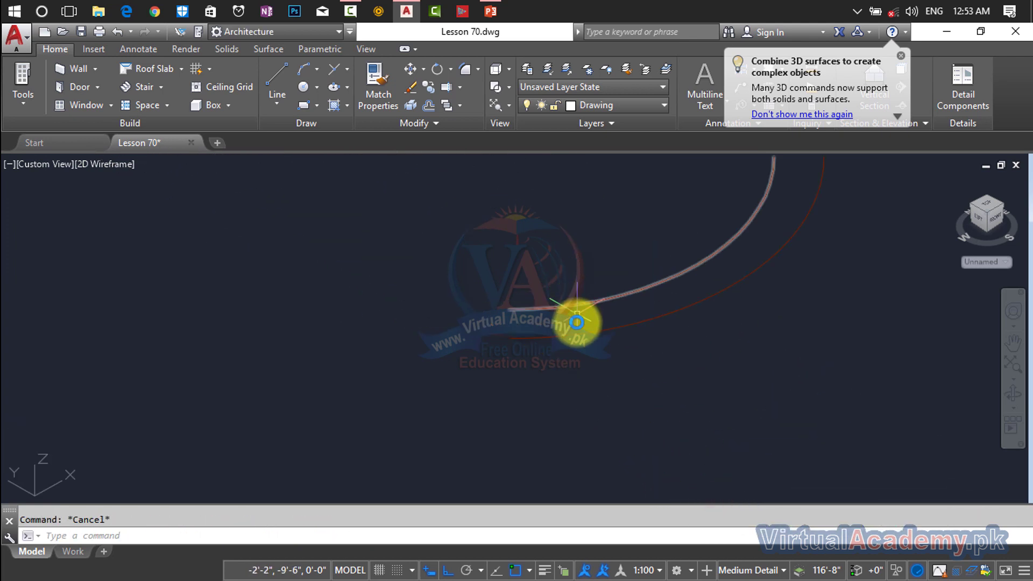
text(l)
key(Return)
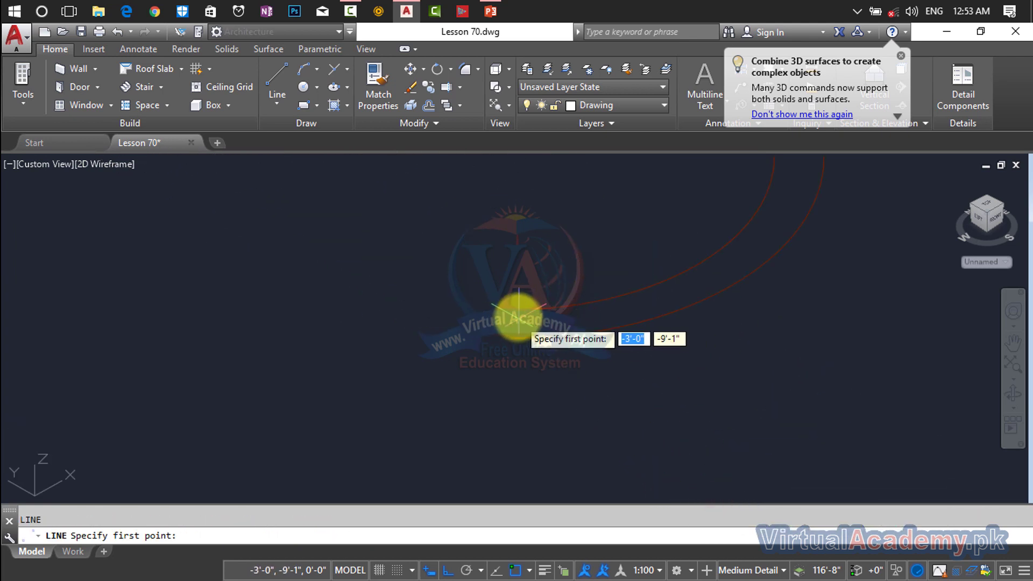
click(506, 308)
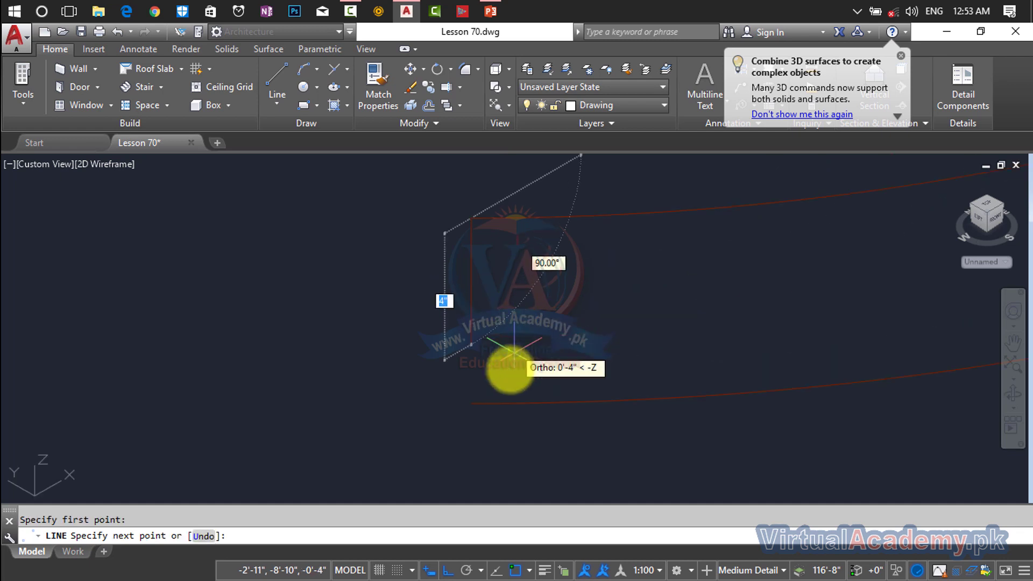
click(473, 409)
key(Return)
scroll(560, 329, down, 4)
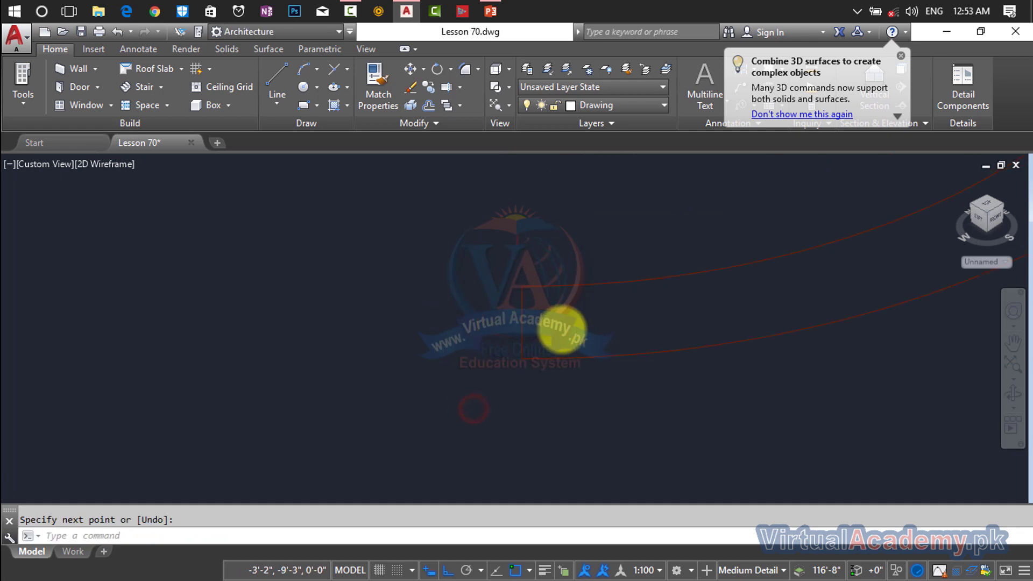
Step: Draw a line joining the inner and outer arcs at their upper-right ends to close the outline
middle_drag(610, 329, 3, 372)
scroll(457, 276, down, 4)
middle_drag(459, 271, 470, 461)
scroll(519, 350, up, 3)
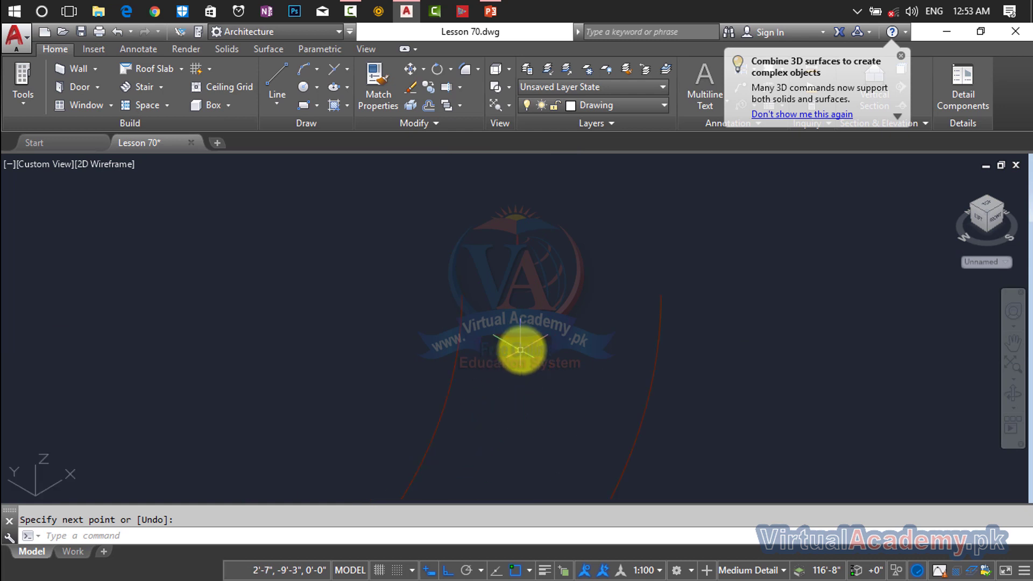
key(Return)
click(658, 298)
scroll(450, 300, down, 5)
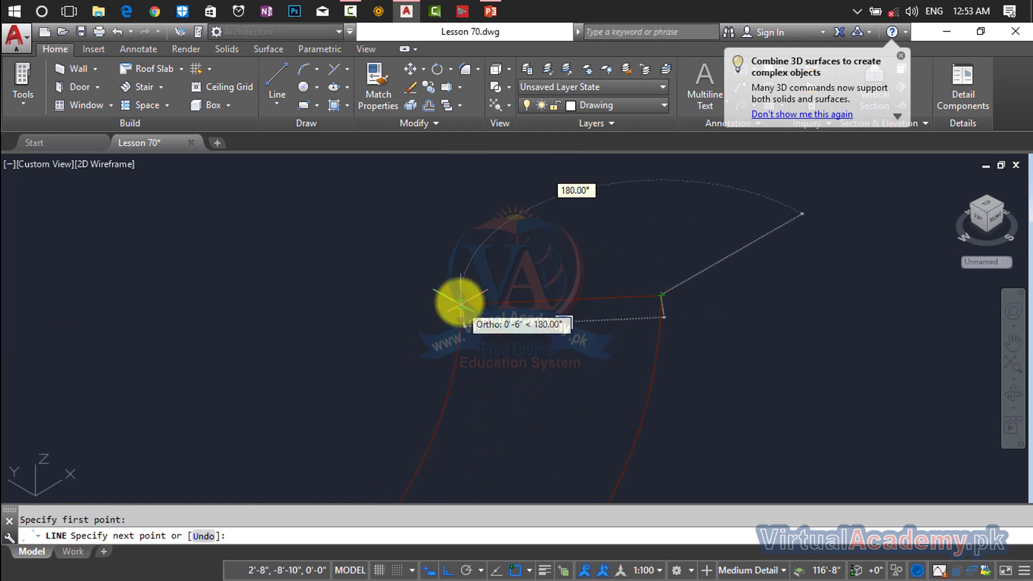
middle_drag(454, 300, 723, 232)
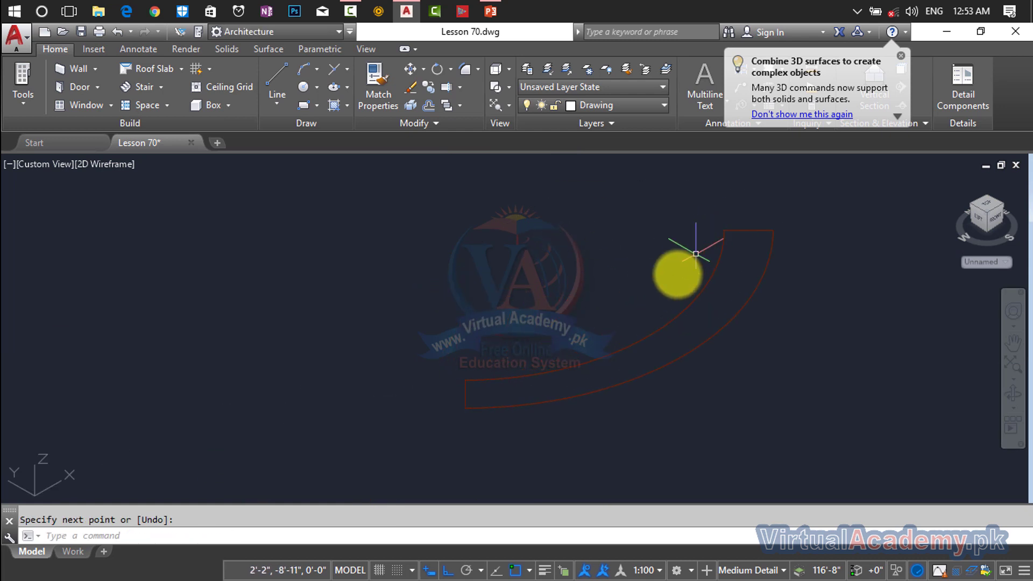
key(Escape)
scroll(605, 285, up, 2)
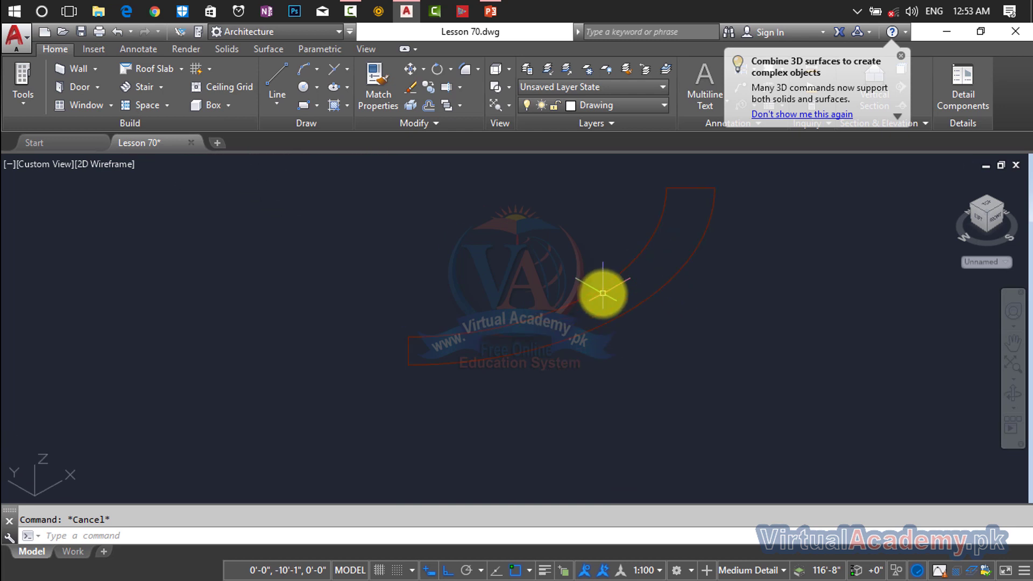
Step: Copy the closed curved outline to the empty area up and to the right of the original
text(cp)
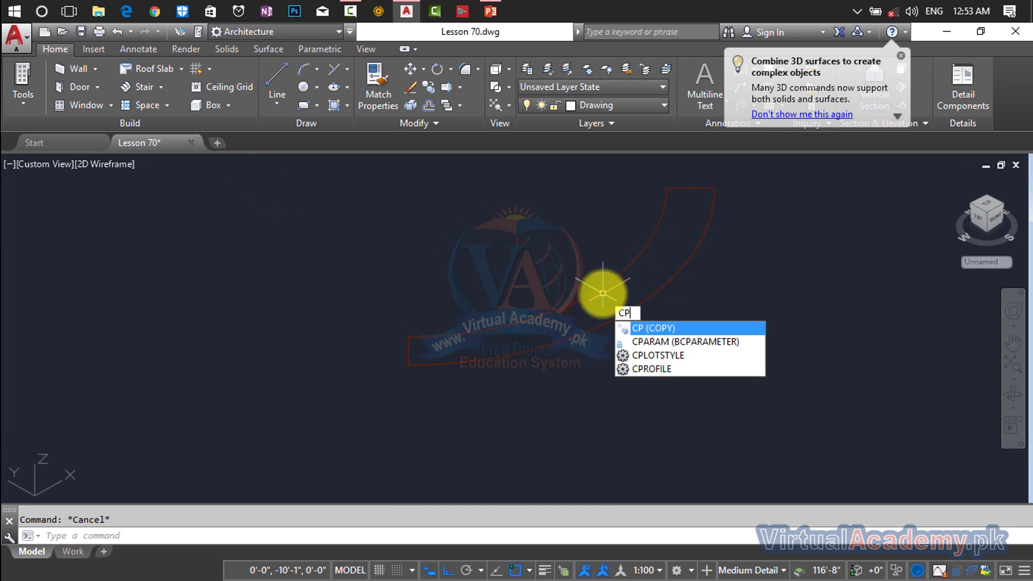
key(Return)
click(710, 230)
click(489, 355)
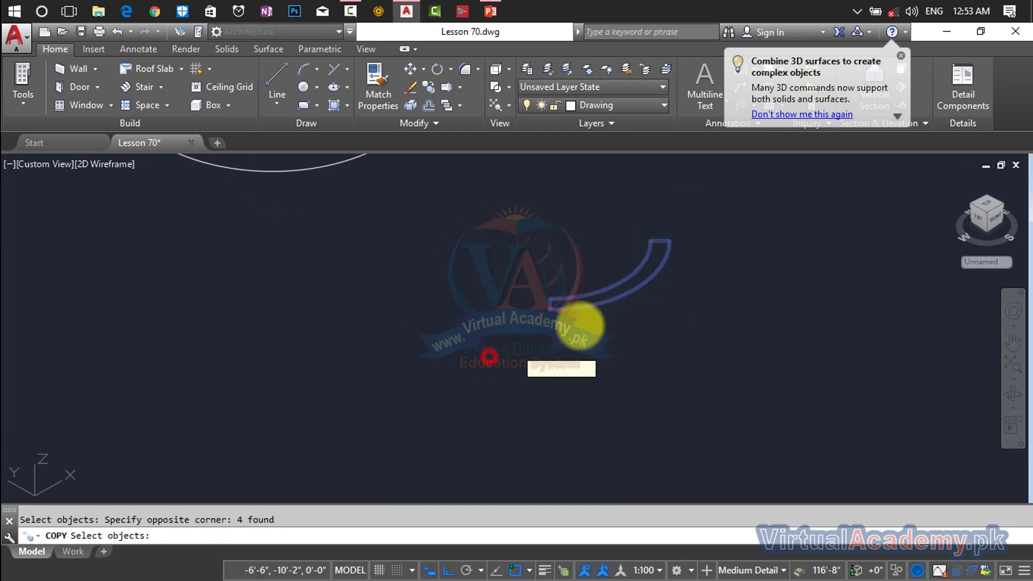
key(Return)
click(601, 308)
click(842, 231)
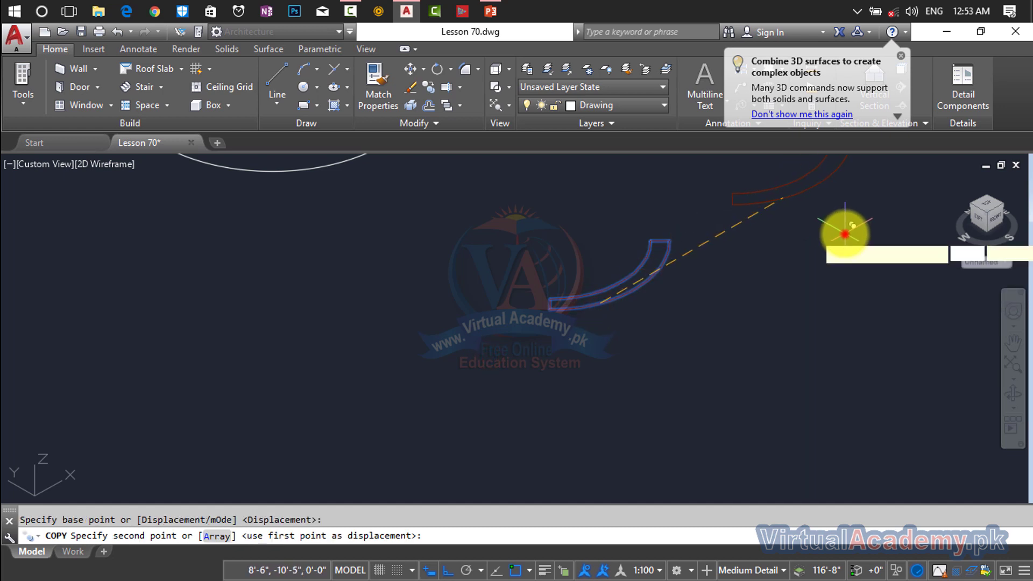
key(Escape)
middle_drag(842, 231, 667, 350)
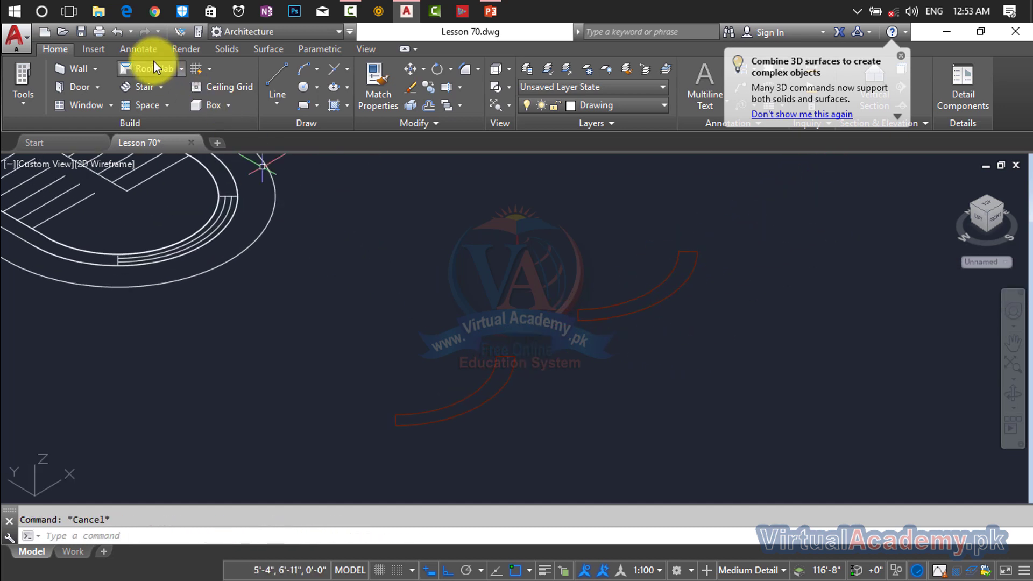
Step: Press/Pull the original closed curved outline upward by 7' into a solid
click(218, 51)
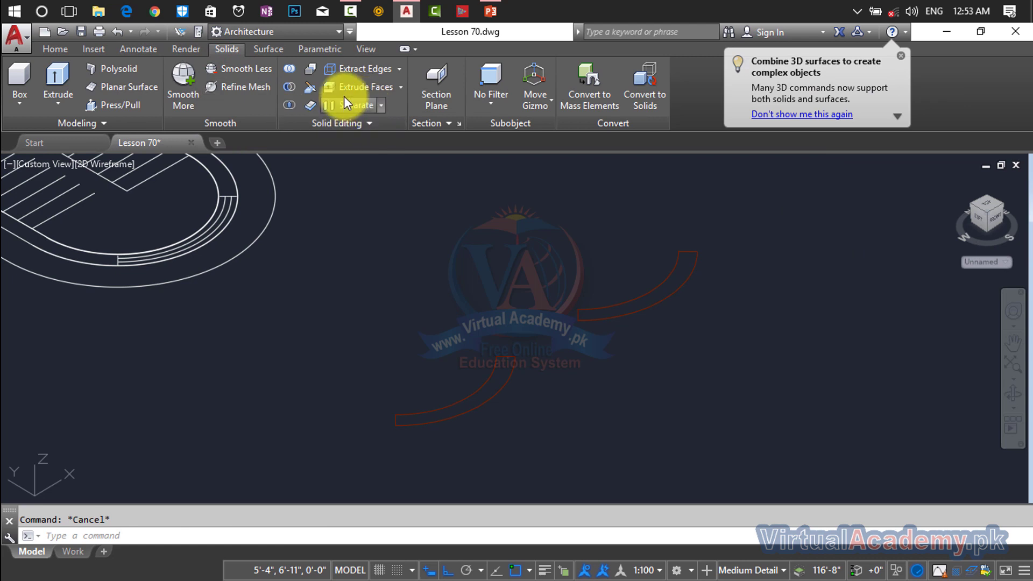
click(125, 105)
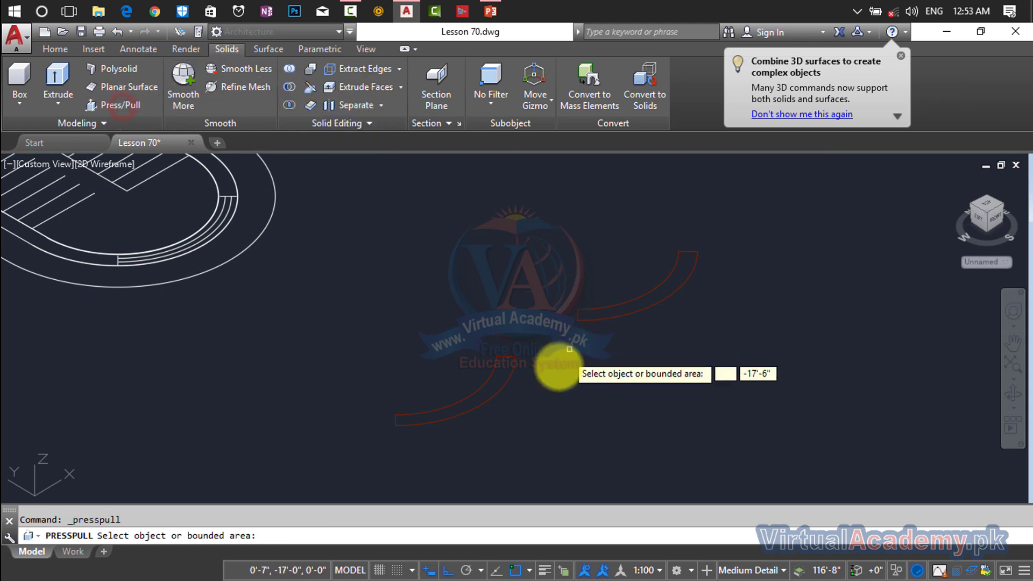
click(491, 386)
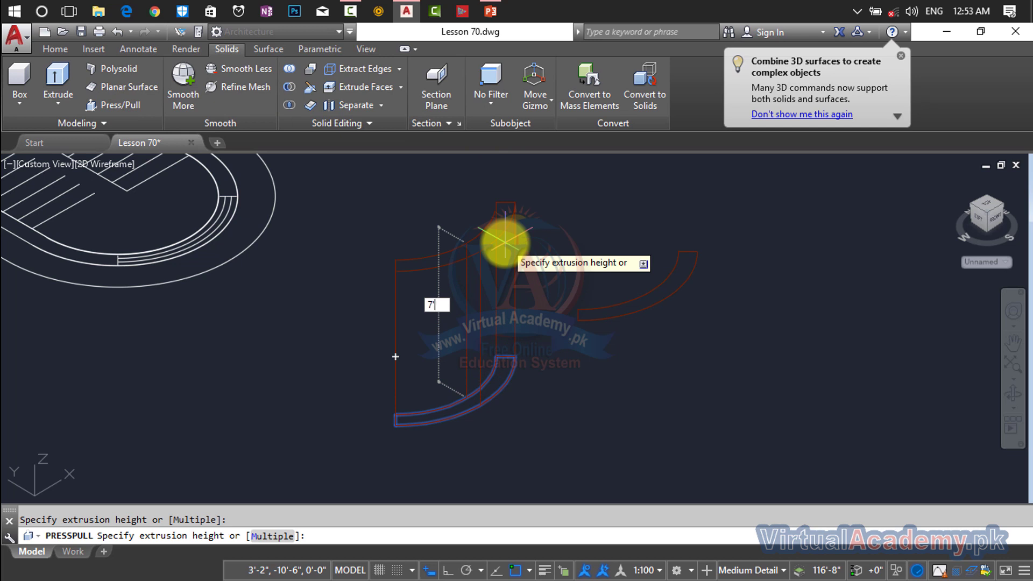
text(7')
key(Return)
middle_drag(455, 334, 632, 299)
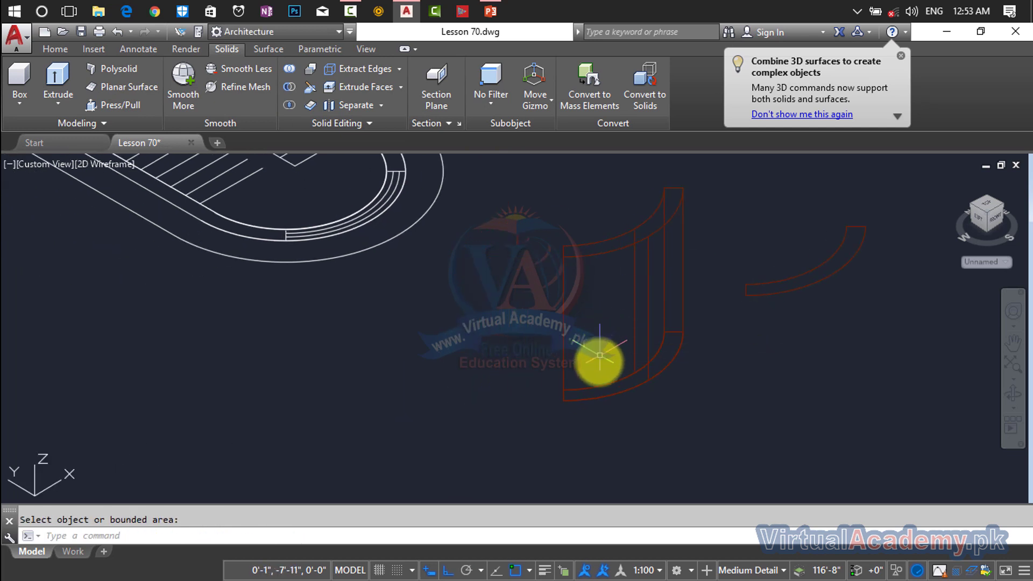
Step: Move the curved solid by its outer bottom-left corner onto the matching corner of the window opening in the rounded wall
text(m)
key(Return)
click(720, 249)
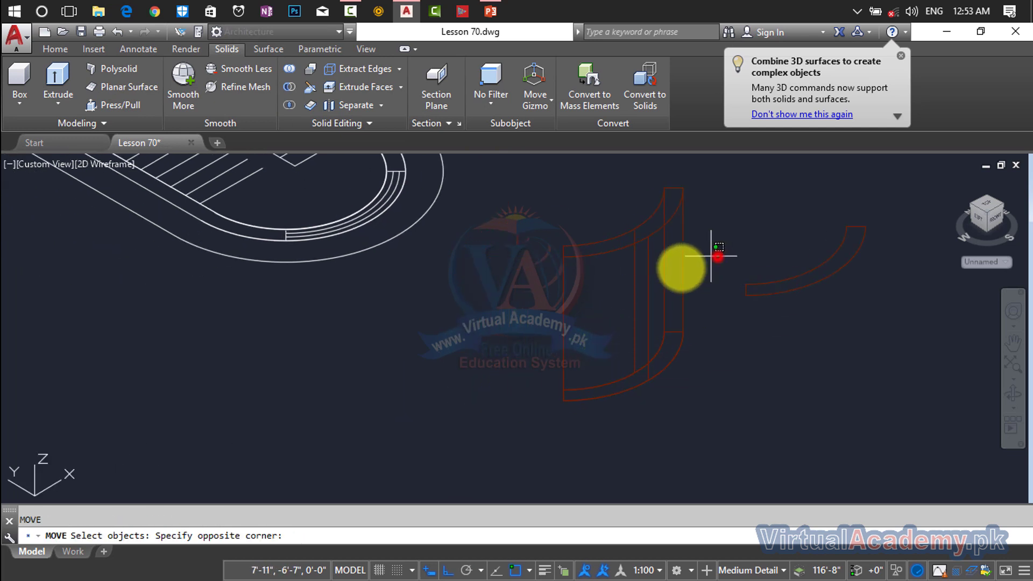
click(535, 330)
key(Return)
scroll(543, 421, up, 5)
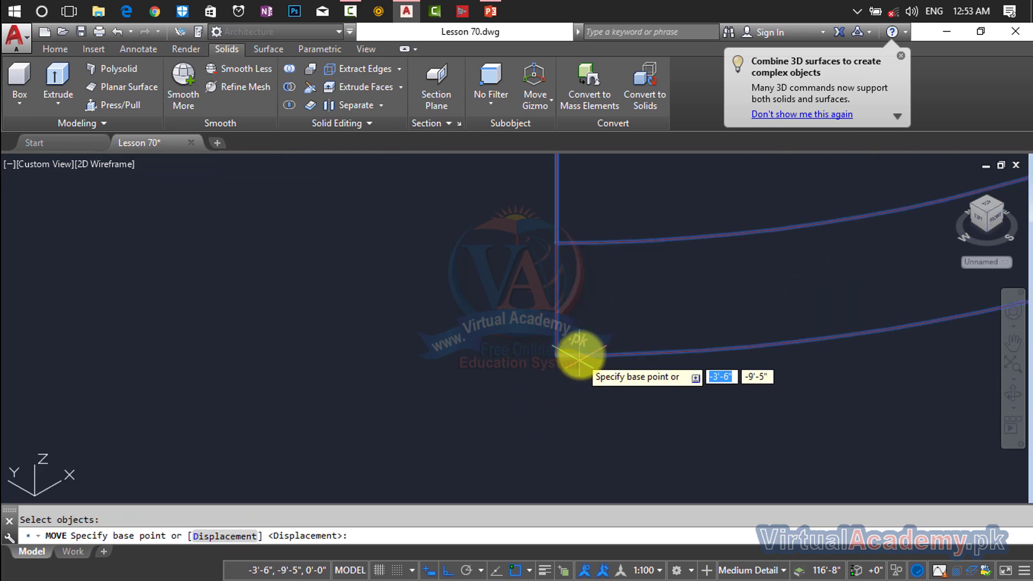
click(557, 355)
scroll(555, 356, down, 6)
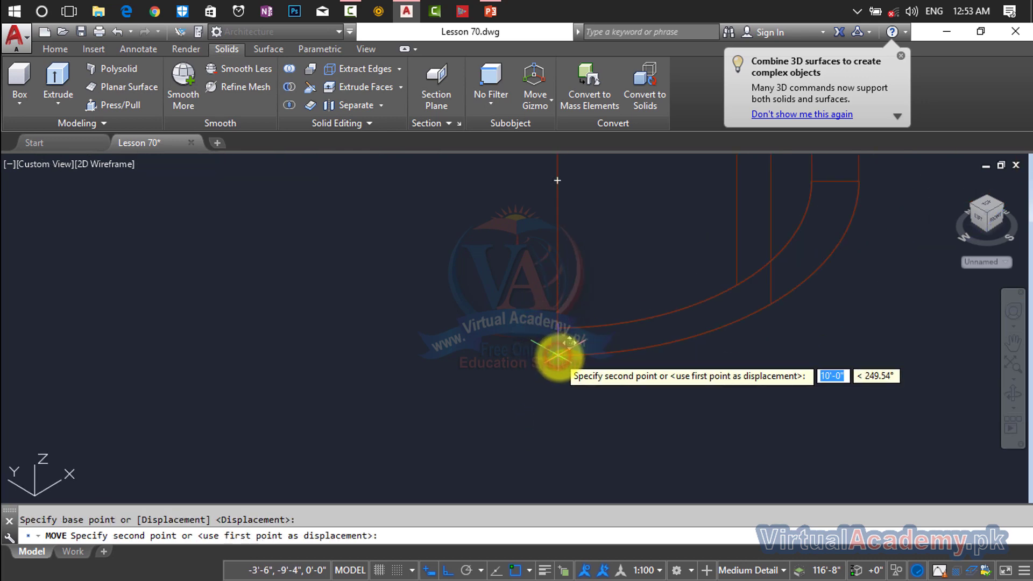
scroll(581, 350, down, 2)
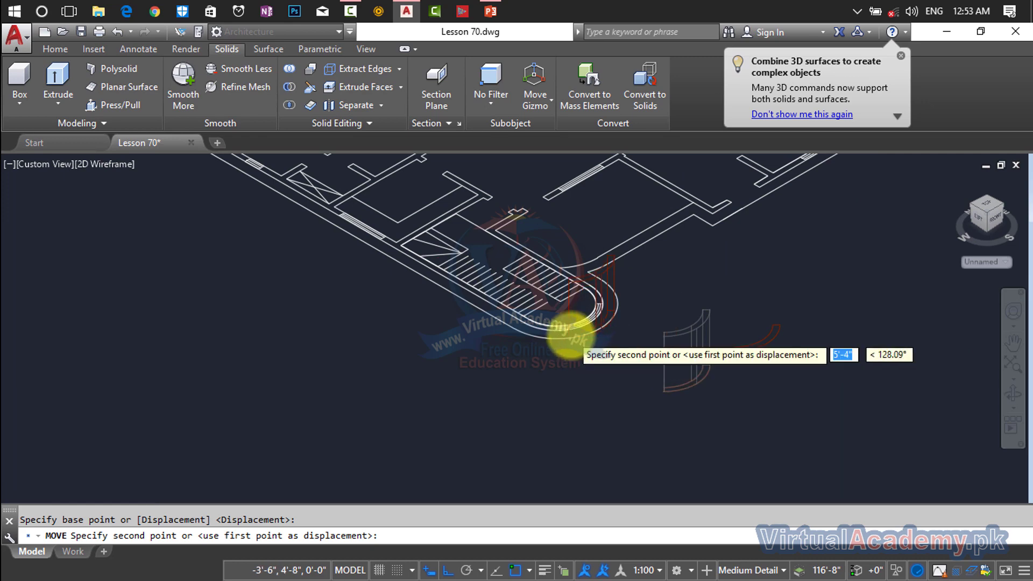
scroll(458, 306, up, 5)
scroll(484, 315, up, 4)
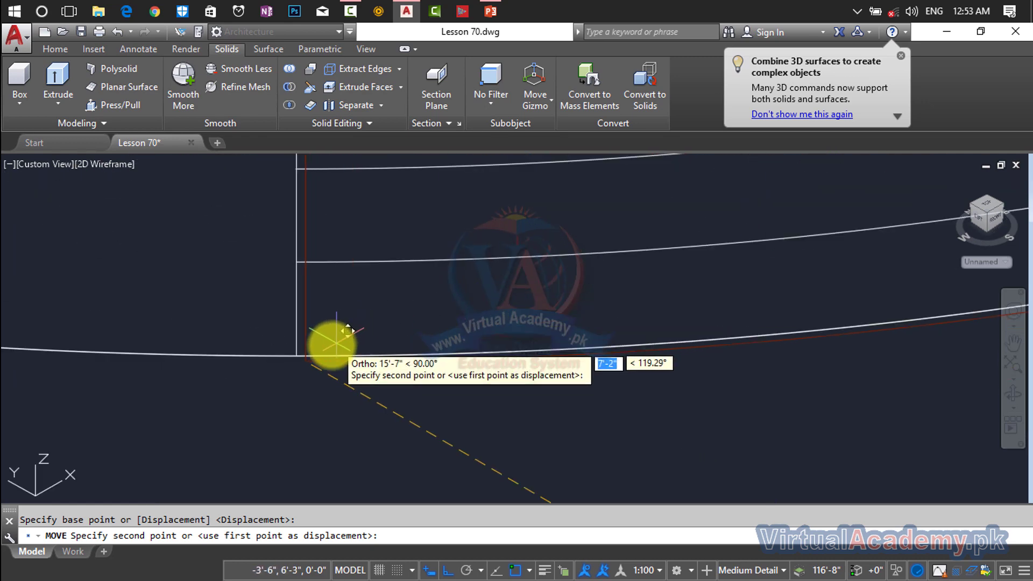
click(297, 356)
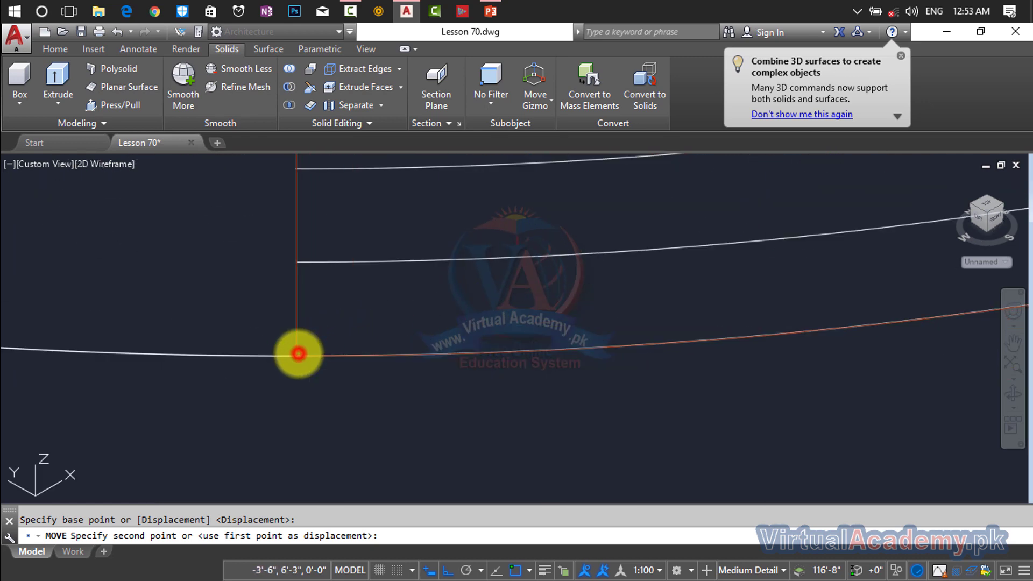
scroll(382, 338, down, 3)
scroll(399, 346, down, 3)
scroll(457, 408, up, 5)
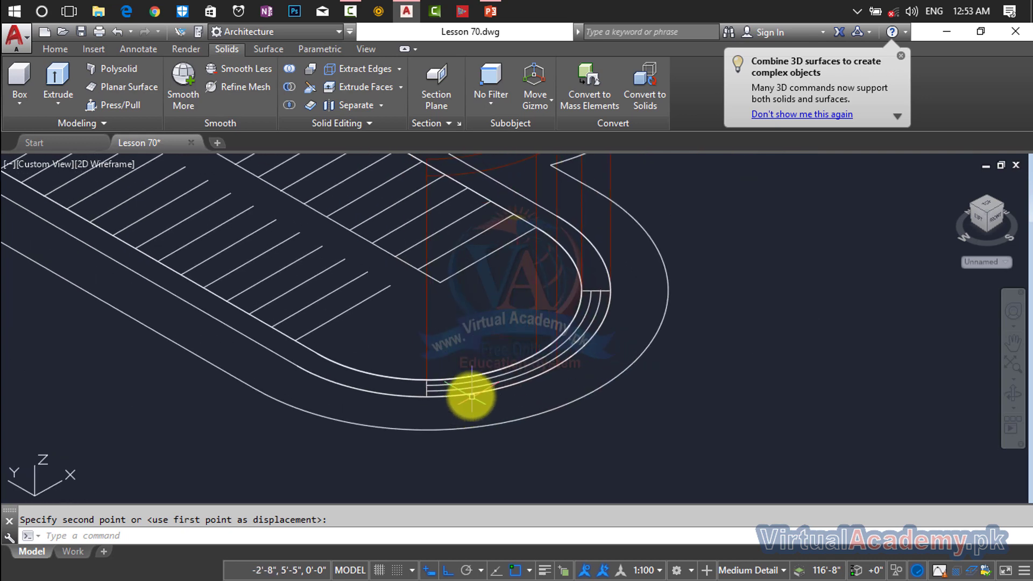
scroll(365, 388, up, 4)
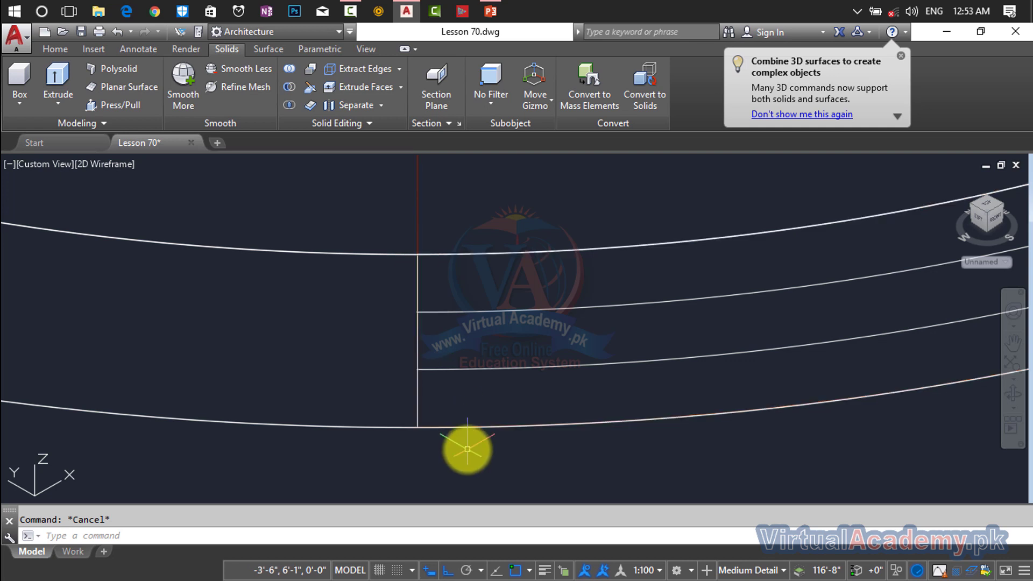
Step: Try to raise the curved solid 2' along Z from its outer bottom corner using the coordinates 0,0,2'
key(Return)
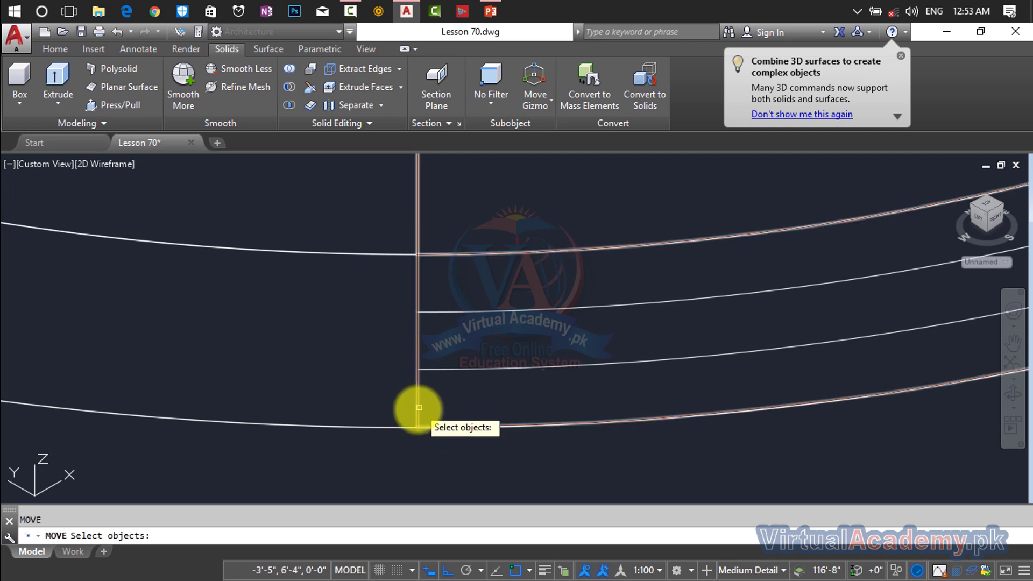
click(418, 412)
key(Return)
click(419, 429)
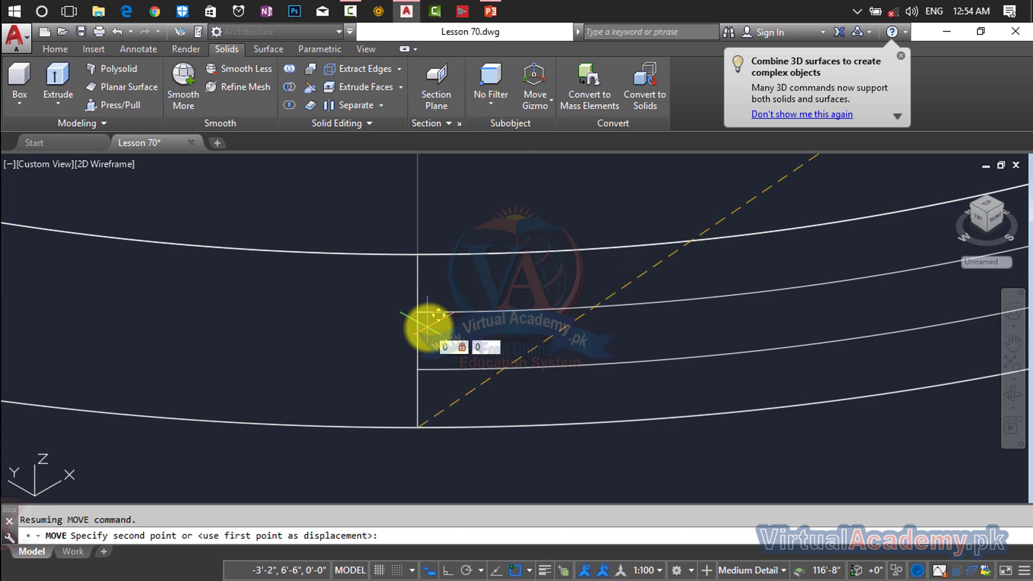
key(Tab)
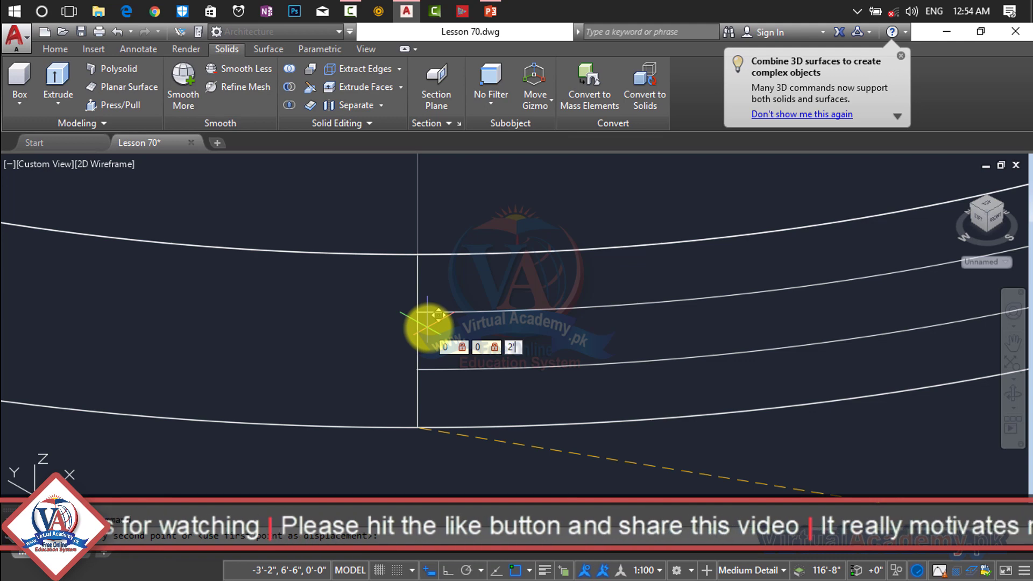
scroll(518, 316, down, 6)
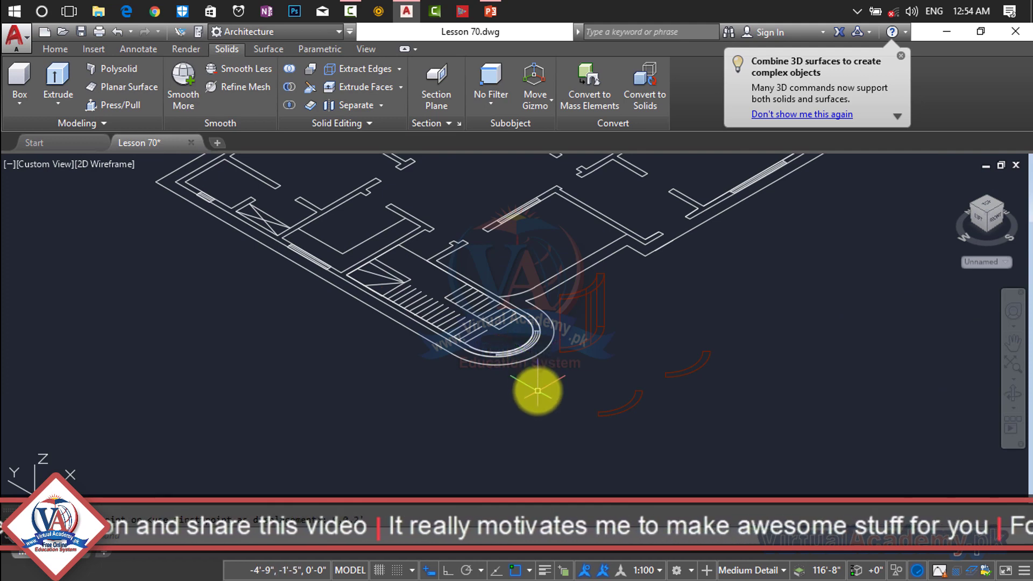
shift+middle_drag(538, 390, 538, 365)
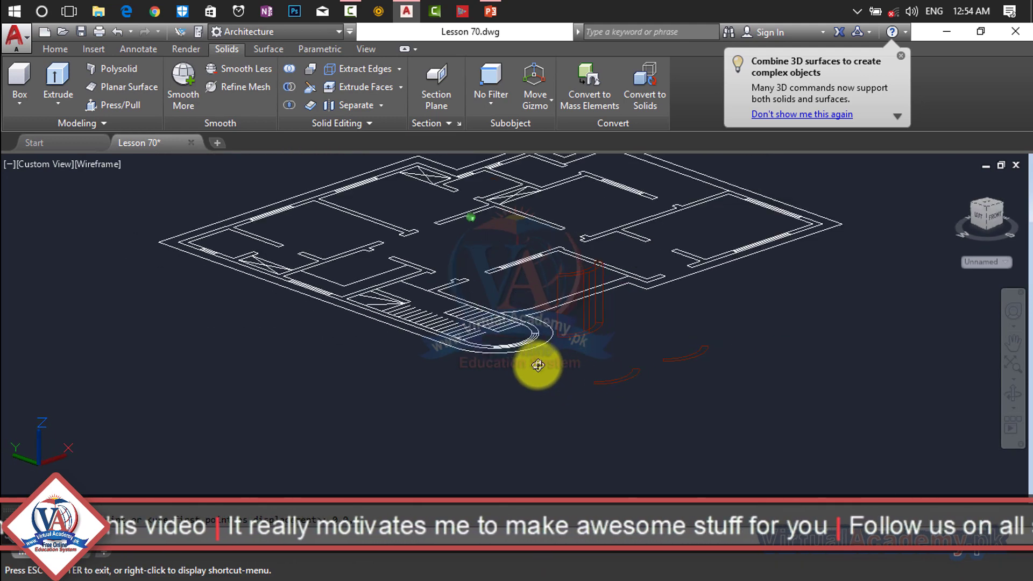
scroll(540, 362, up, 8)
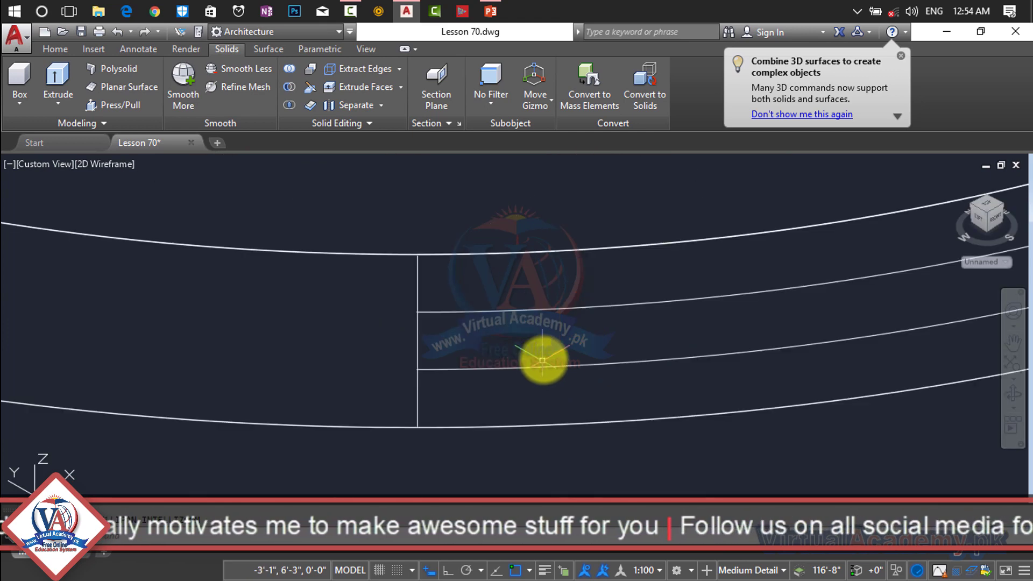
scroll(544, 359, down, 8)
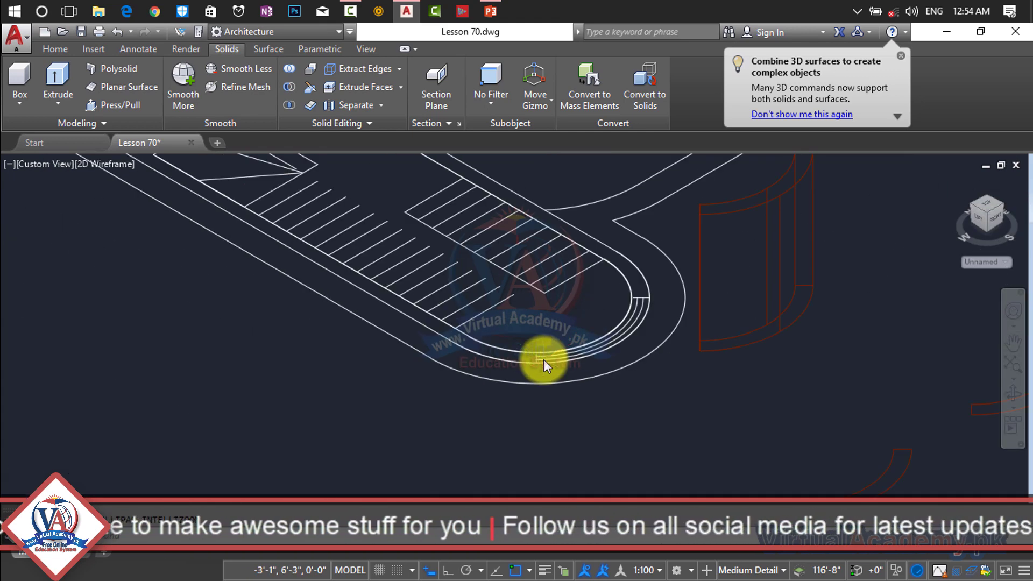
Step: Move the displaced curved solid back by its outer bottom corner onto the window opening's outer corner
scroll(577, 357, up, 5)
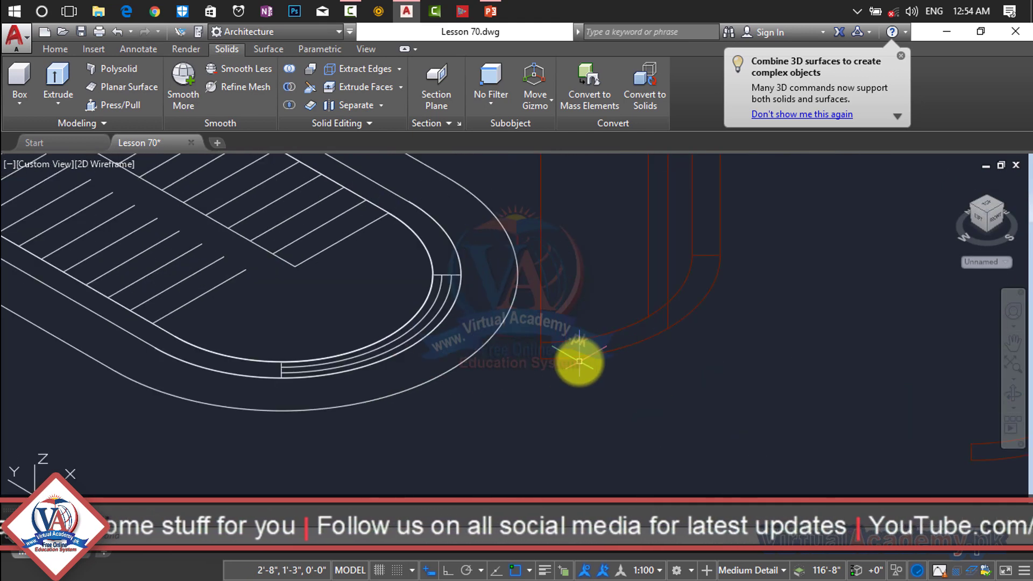
click(572, 352)
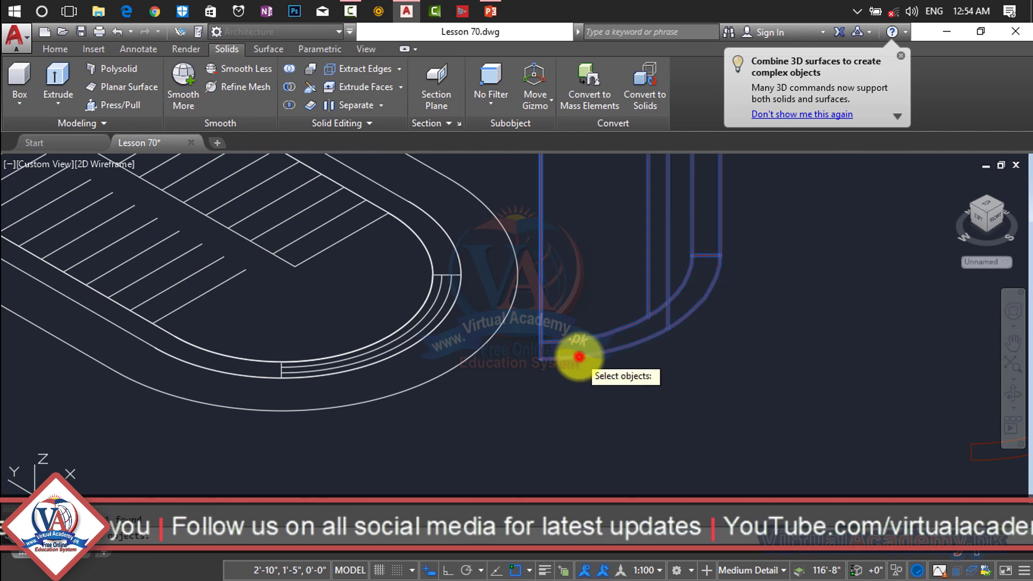
key(Return)
click(541, 359)
scroll(716, 358, down, 3)
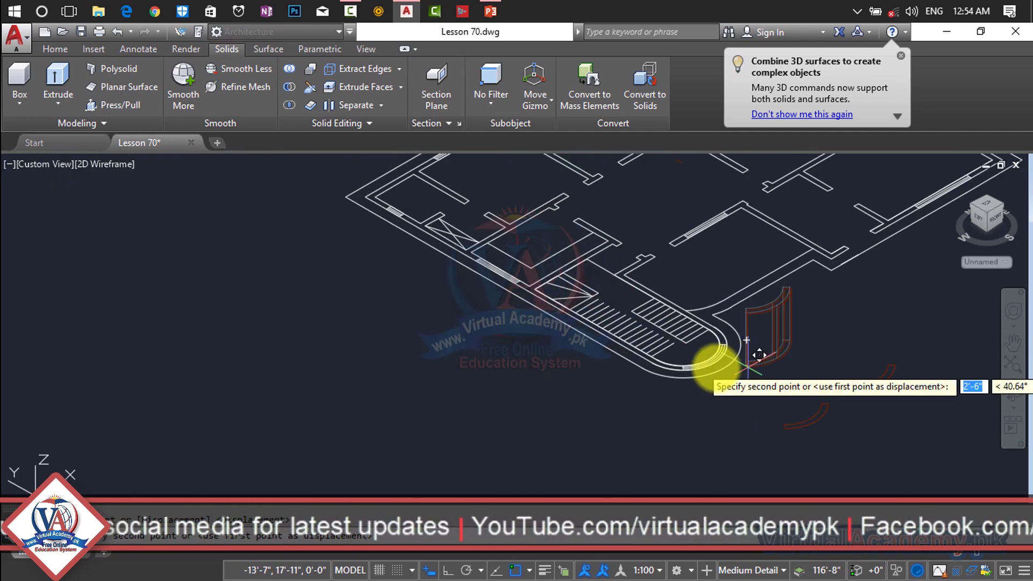
scroll(681, 369, up, 6)
scroll(635, 358, up, 5)
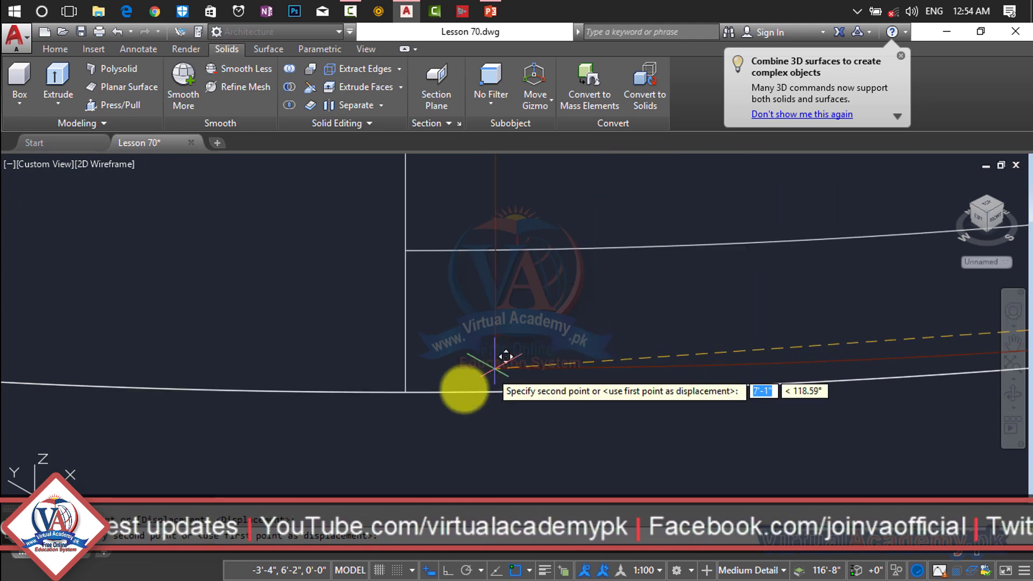
click(402, 392)
scroll(480, 364, down, 6)
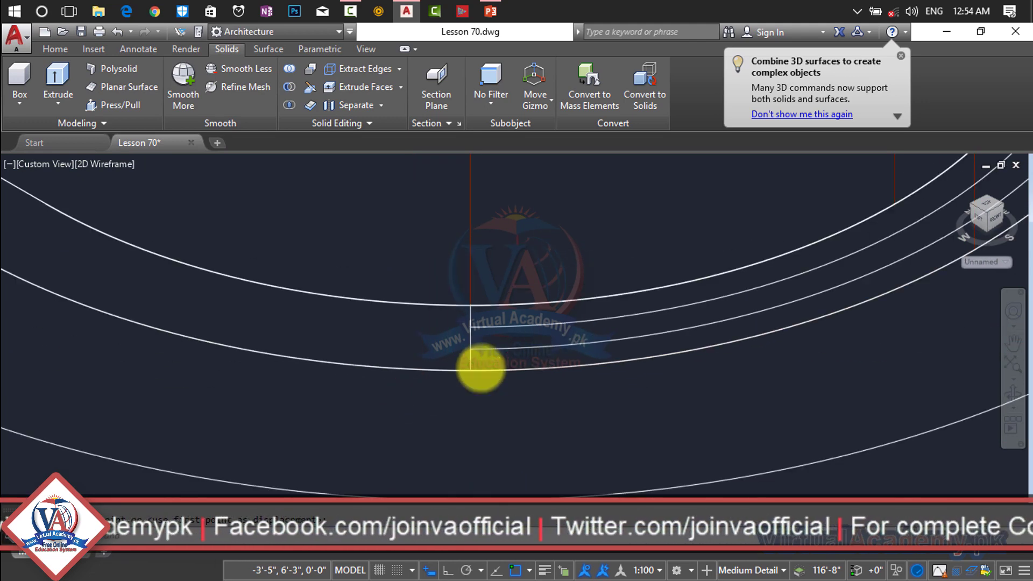
Step: Raise the curved solid 2' along Z from its outer bottom corner using the relative displacement @0,0,2'
shift+middle_drag(527, 429, 589, 320)
scroll(598, 269, up, 6)
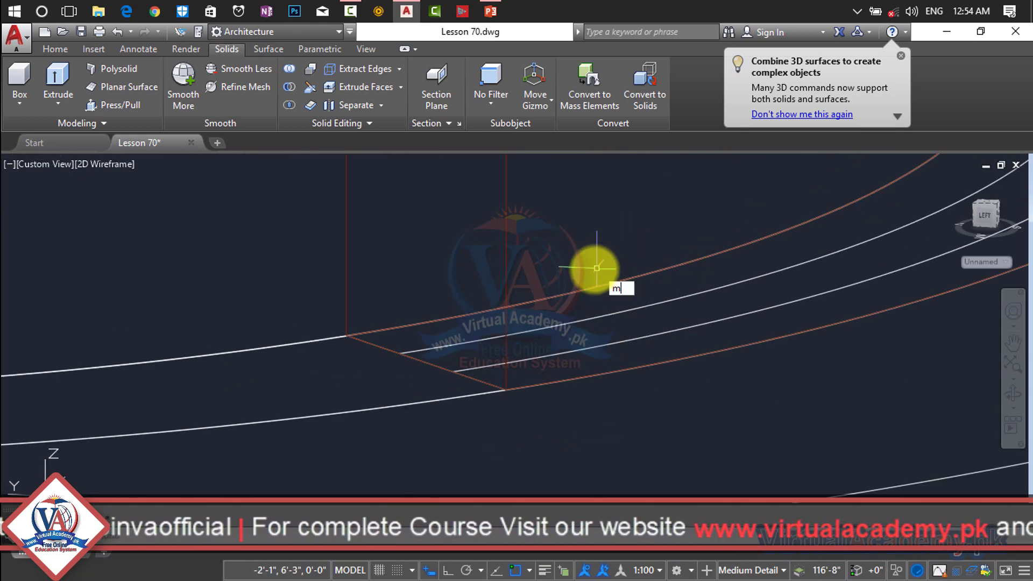
key(Return)
click(502, 377)
key(Return)
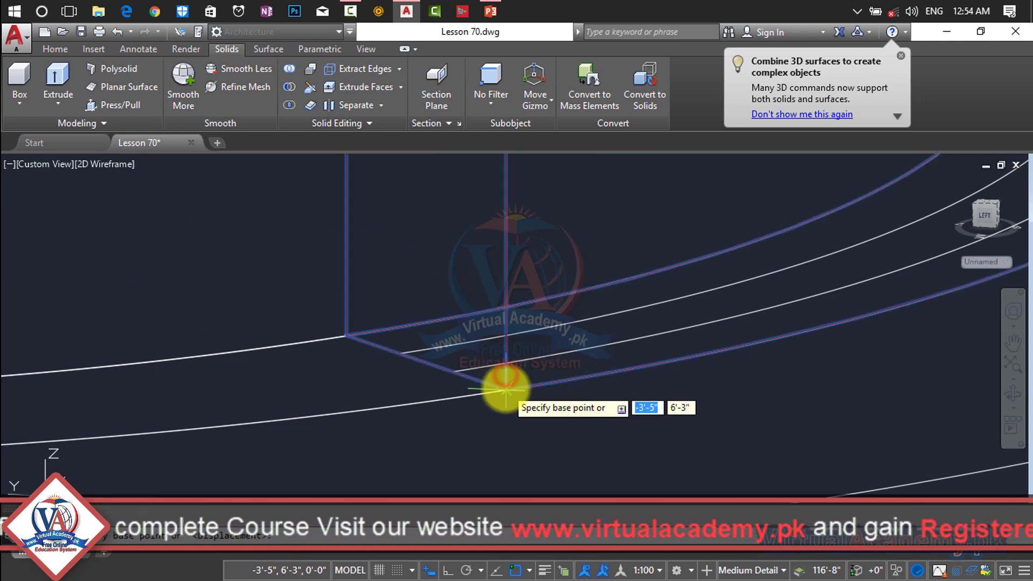
click(505, 387)
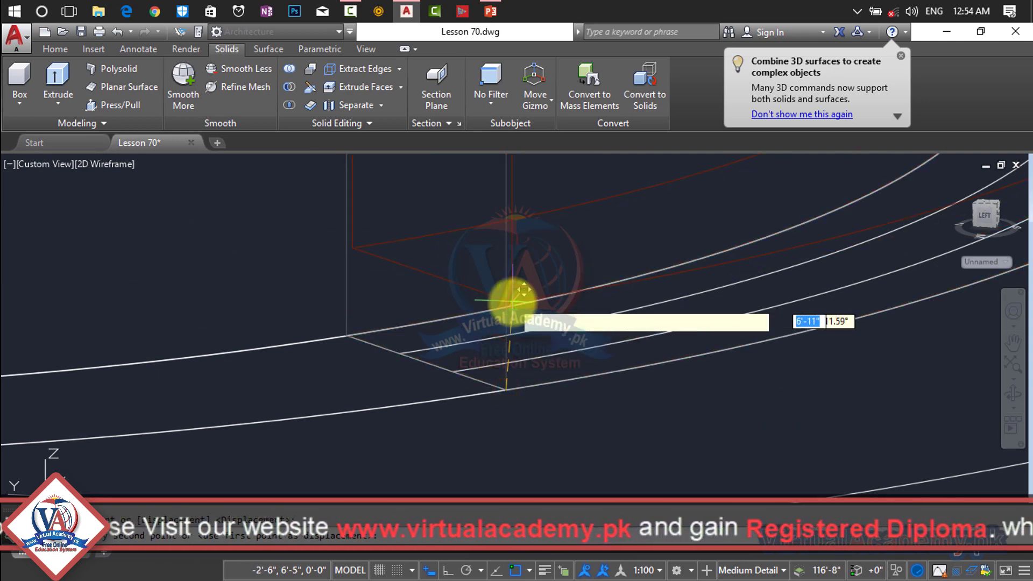
text(@)
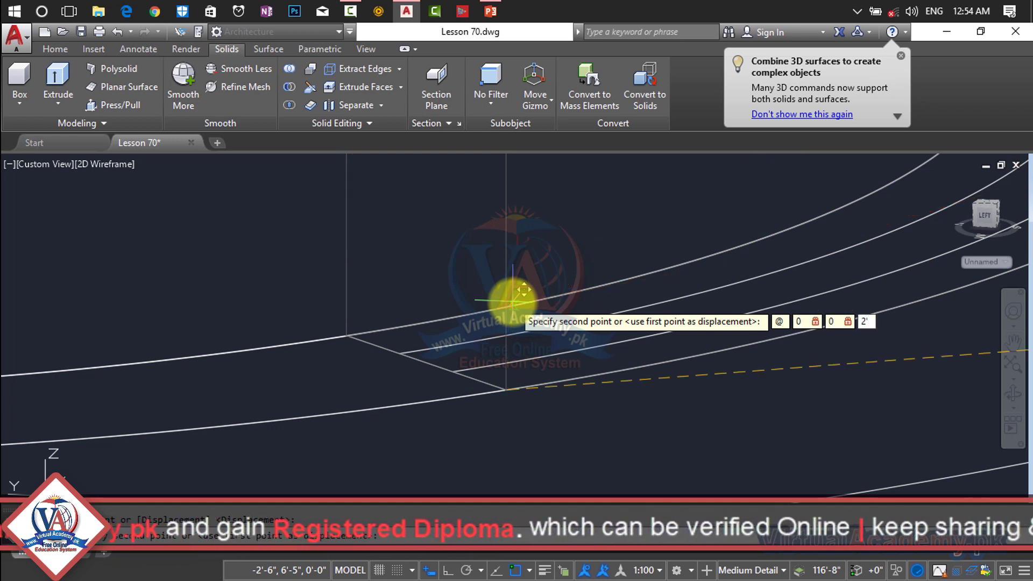
text(0,0,2')
key(Return)
scroll(547, 293, down, 3)
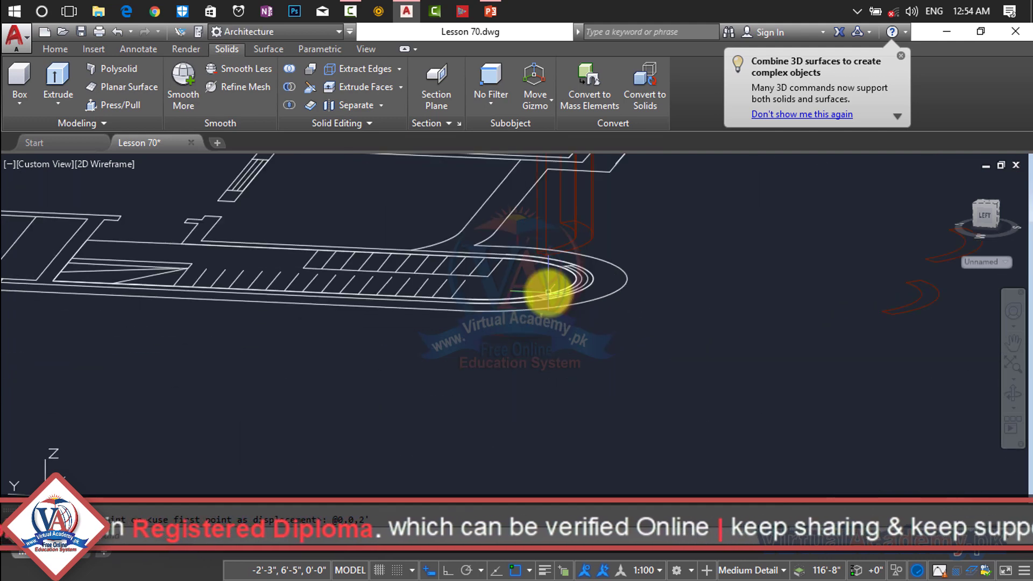
middle_drag(547, 293, 485, 392)
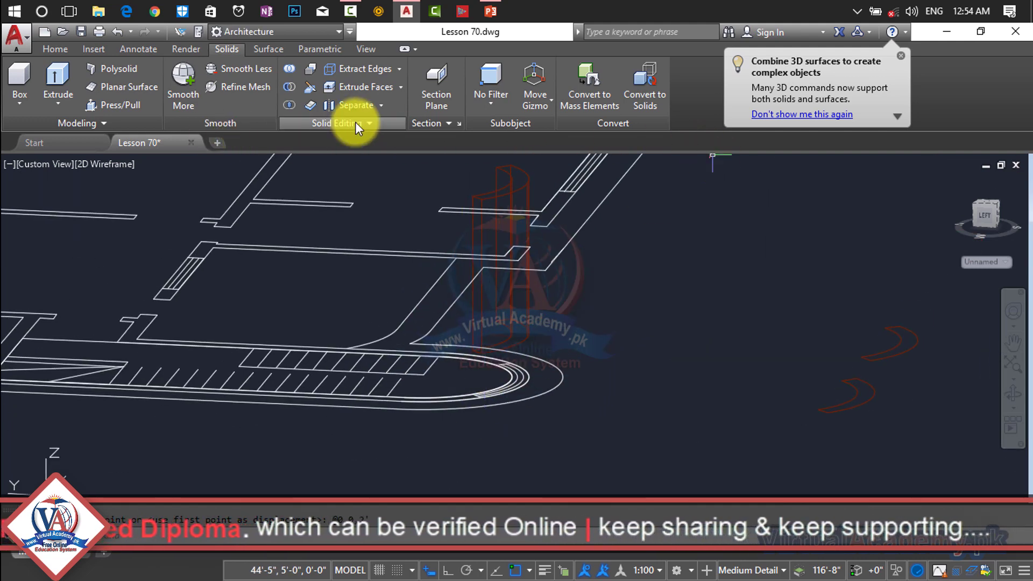
click(53, 50)
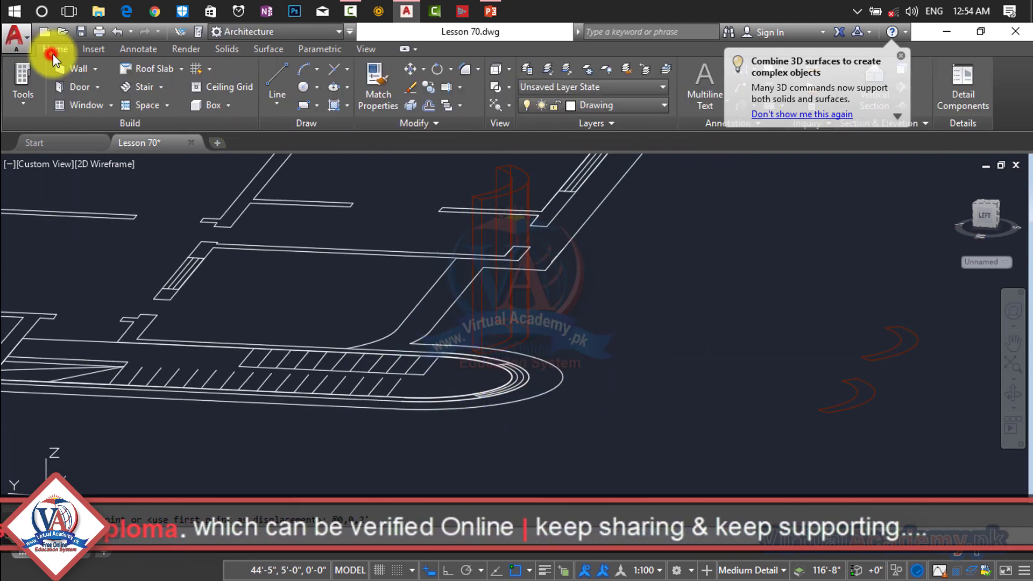
Step: Turn on the Walls layer and show the model in the Realistic visual style around the curved solid
click(577, 110)
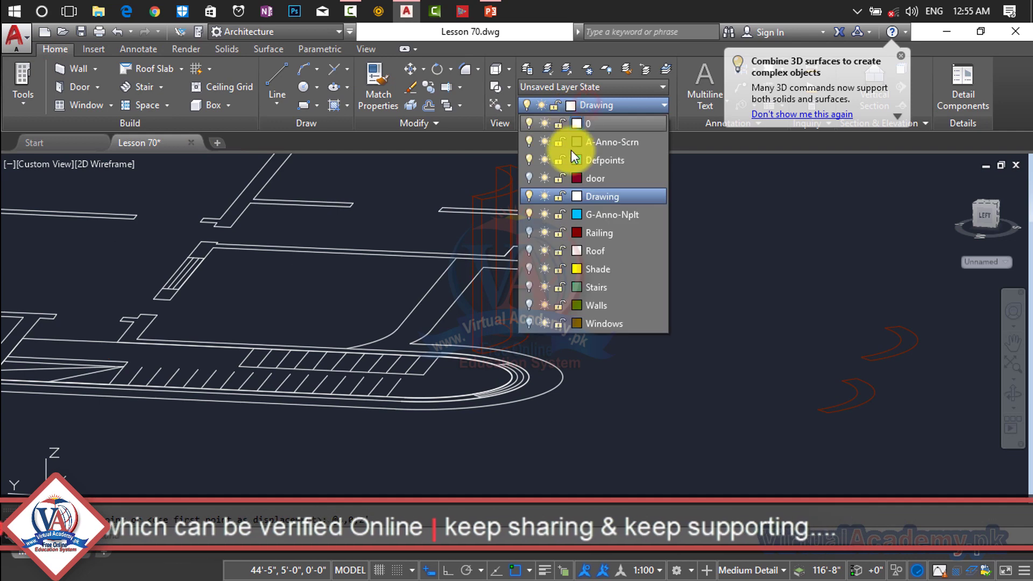
click(530, 305)
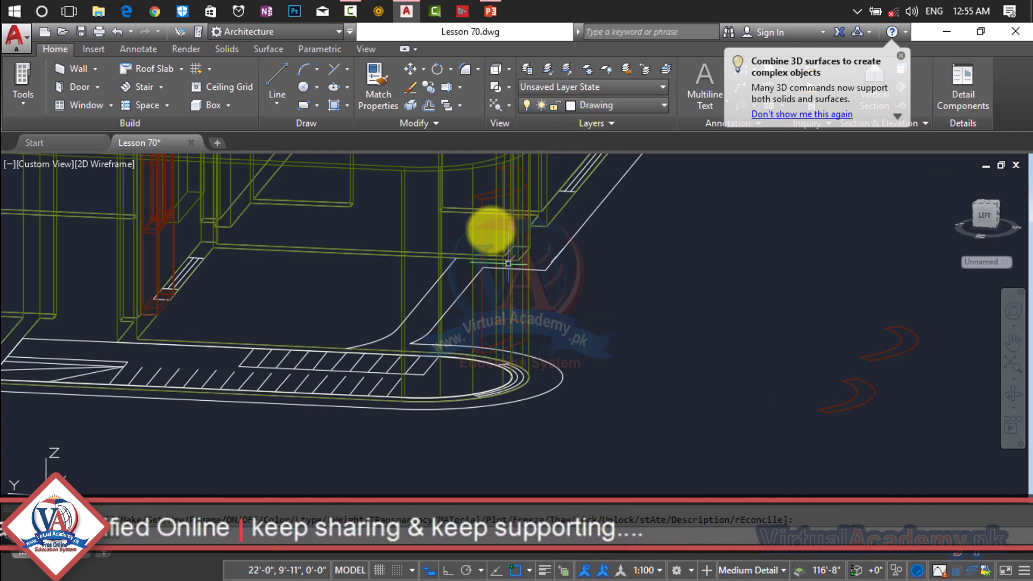
scroll(508, 264, up, 3)
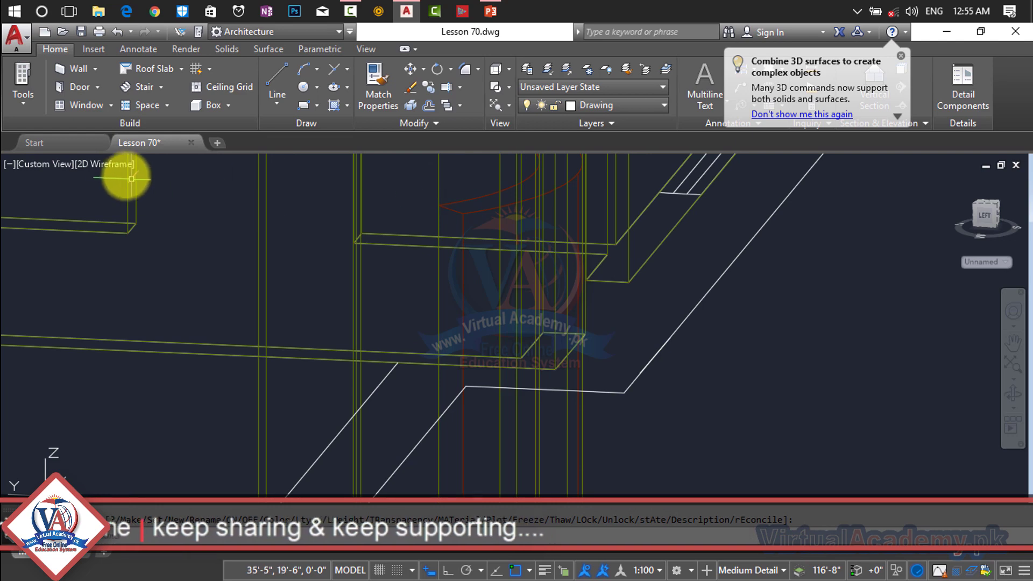
click(117, 165)
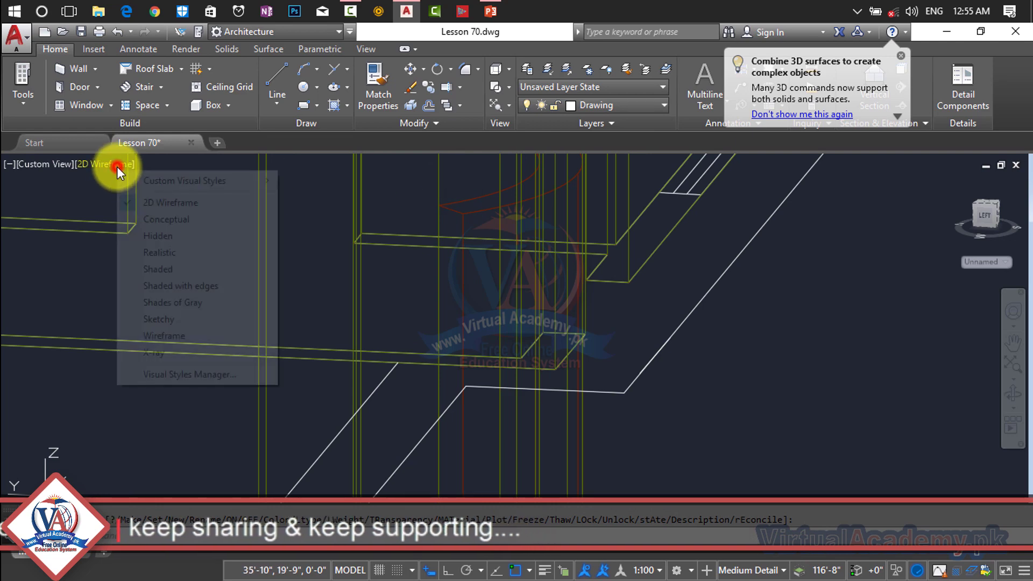
click(165, 253)
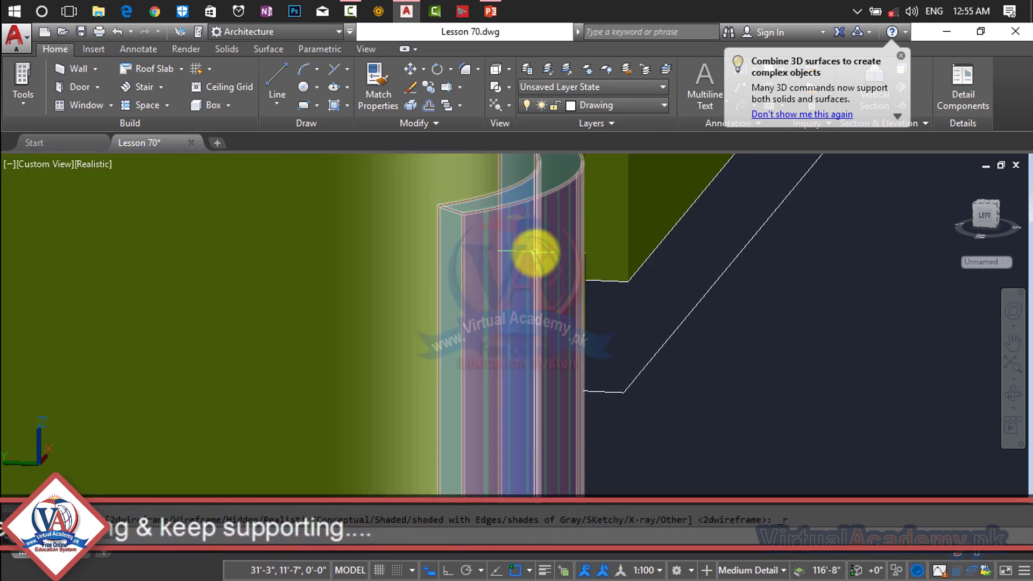
scroll(534, 252, down, 2)
middle_drag(534, 252, 486, 323)
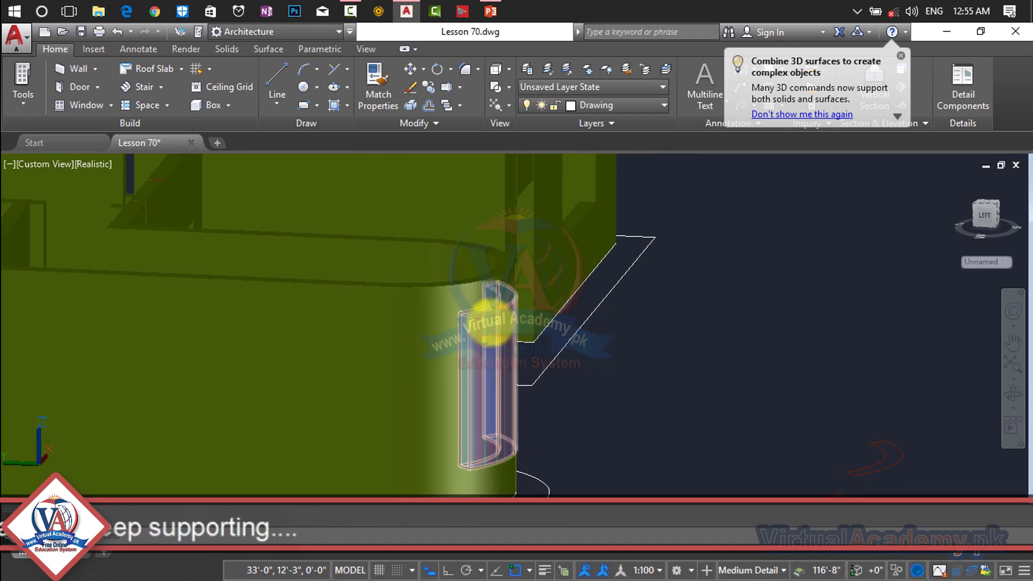
text(s)
key(Return)
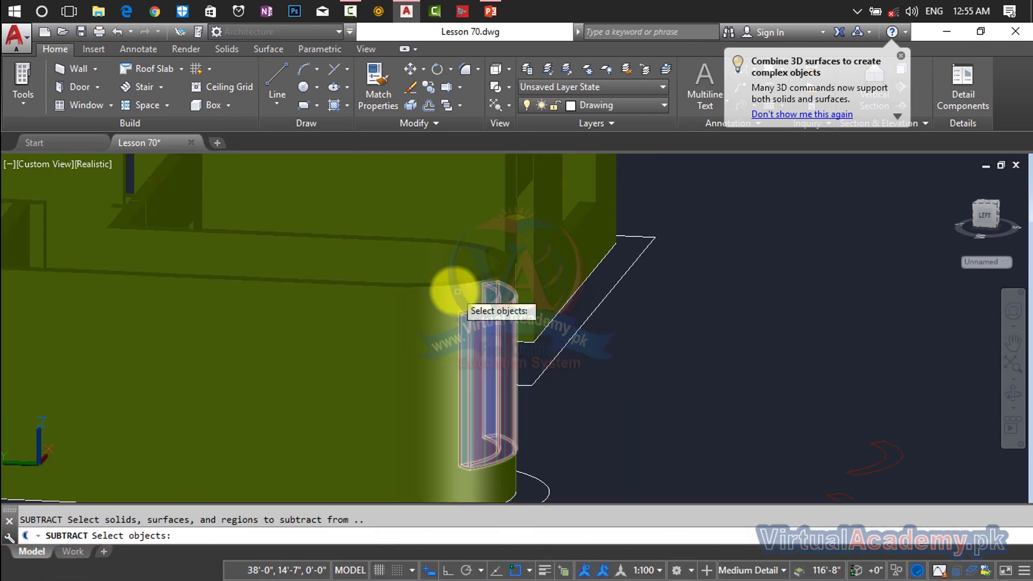
click(445, 286)
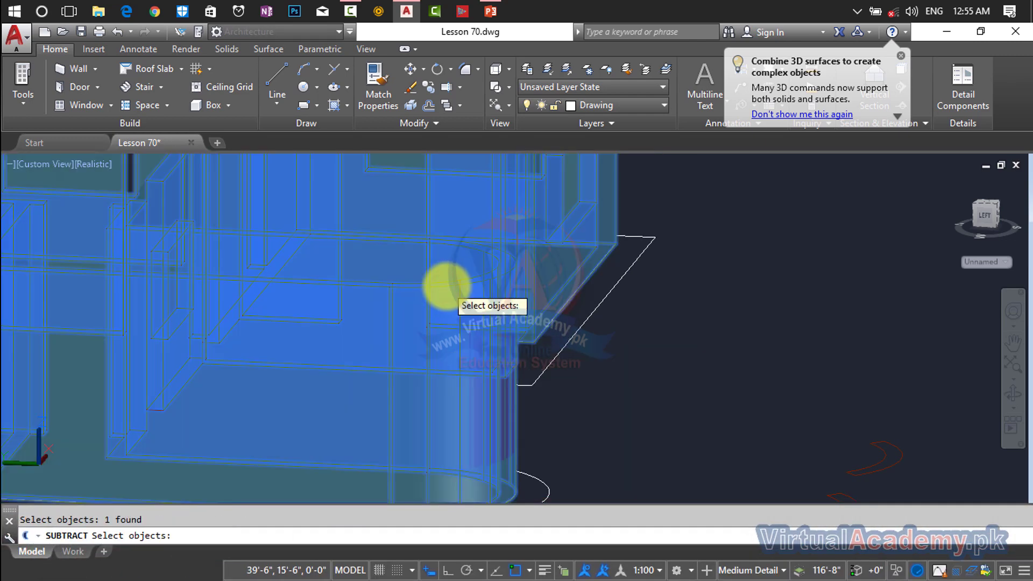
key(Return)
key(Escape)
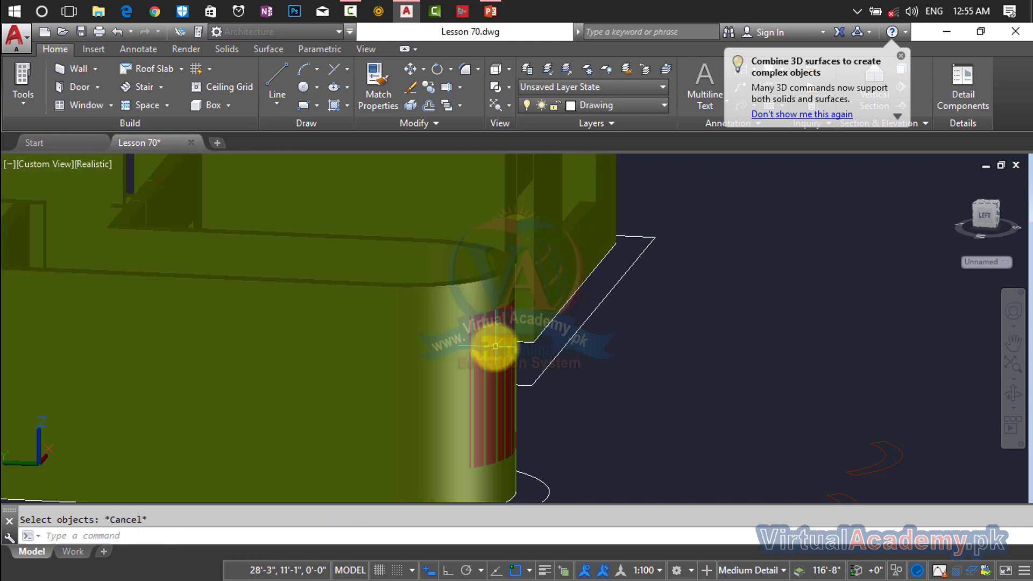
Step: Switch to the 2D Wireframe visual style and subtract the curved solid from the walls to cut the window opening
click(95, 164)
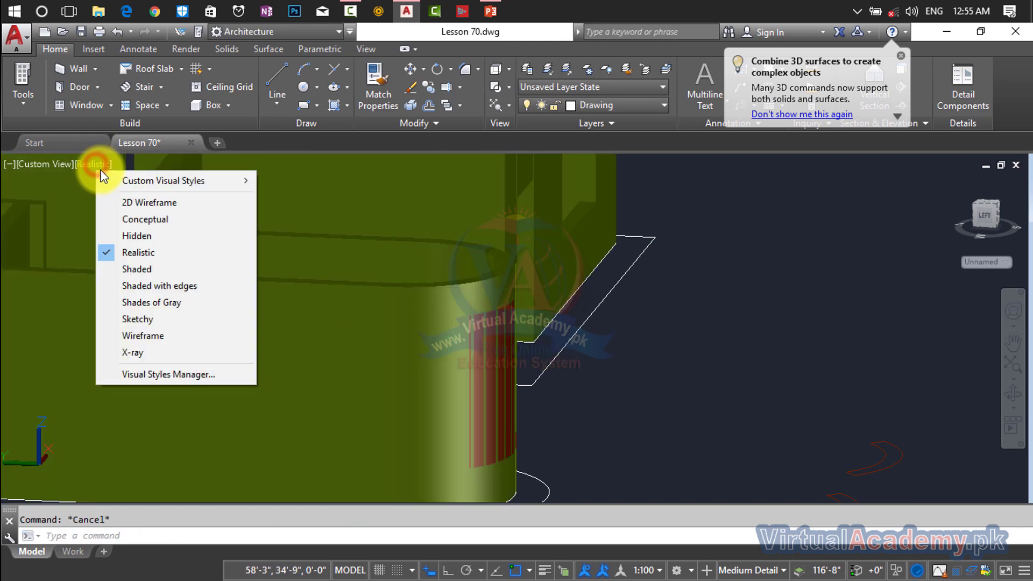
click(124, 201)
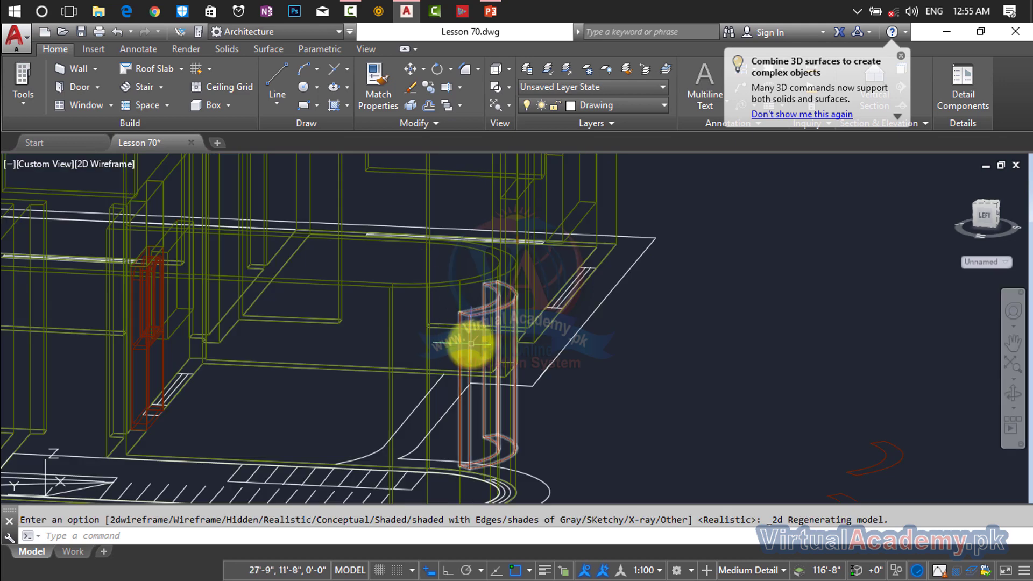
shift+middle_drag(519, 334, 468, 296)
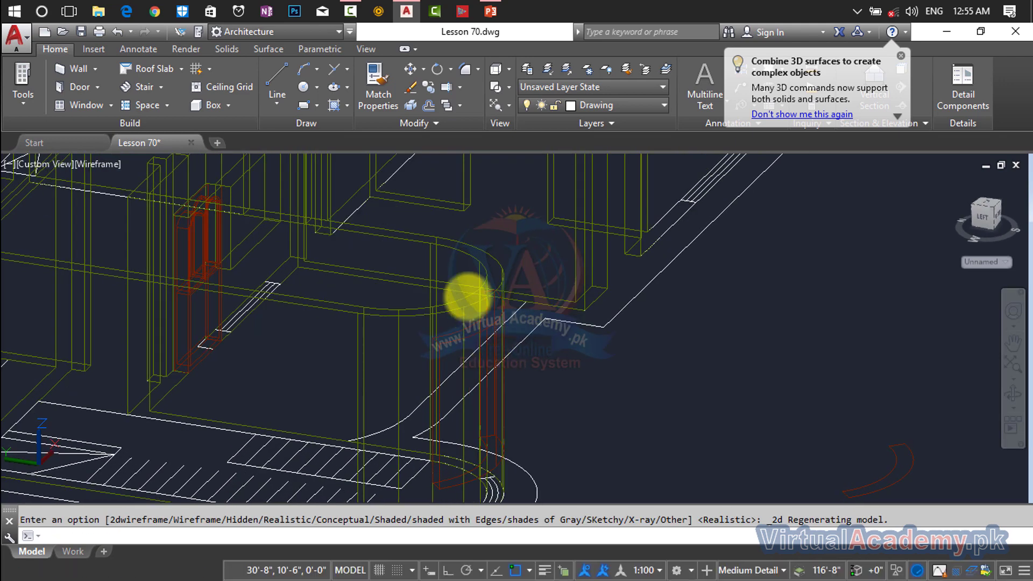
text(su)
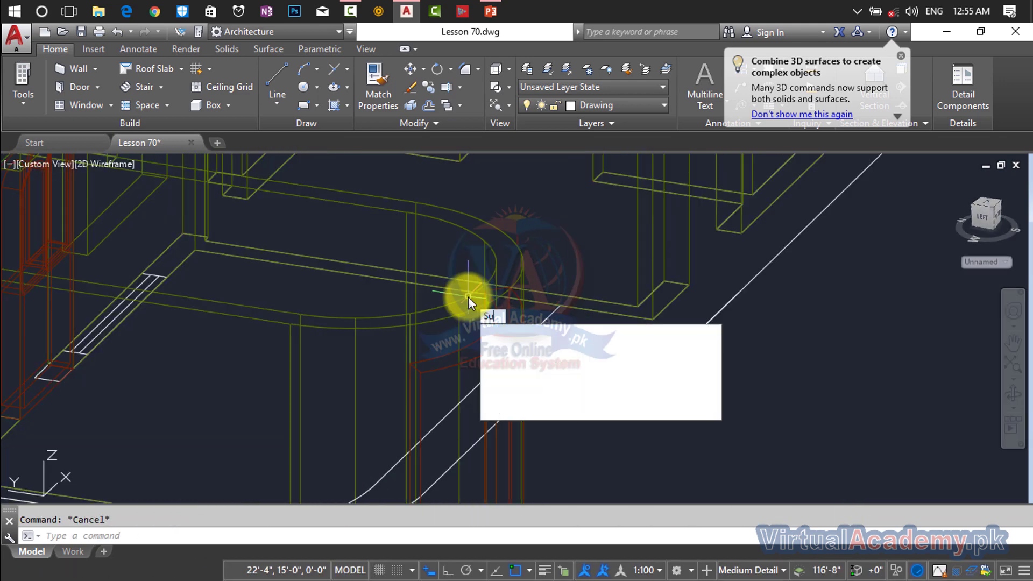
key(Return)
click(456, 301)
key(Return)
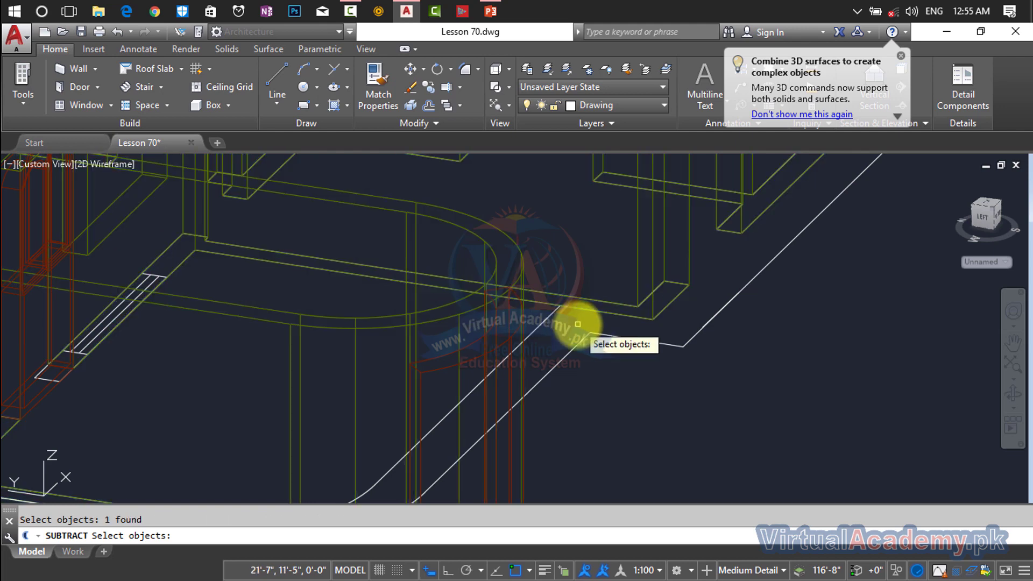
click(499, 345)
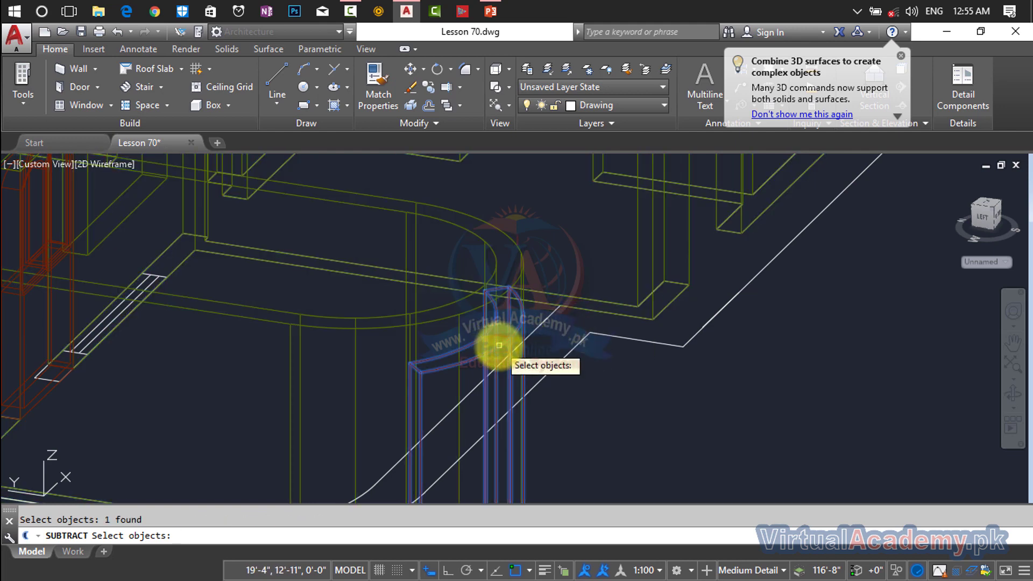
key(Return)
mouse_move(496, 346)
shift+middle_down()
mouse_move(491, 307)
mouse_move(493, 336)
shift+middle_up()
key(Escape)
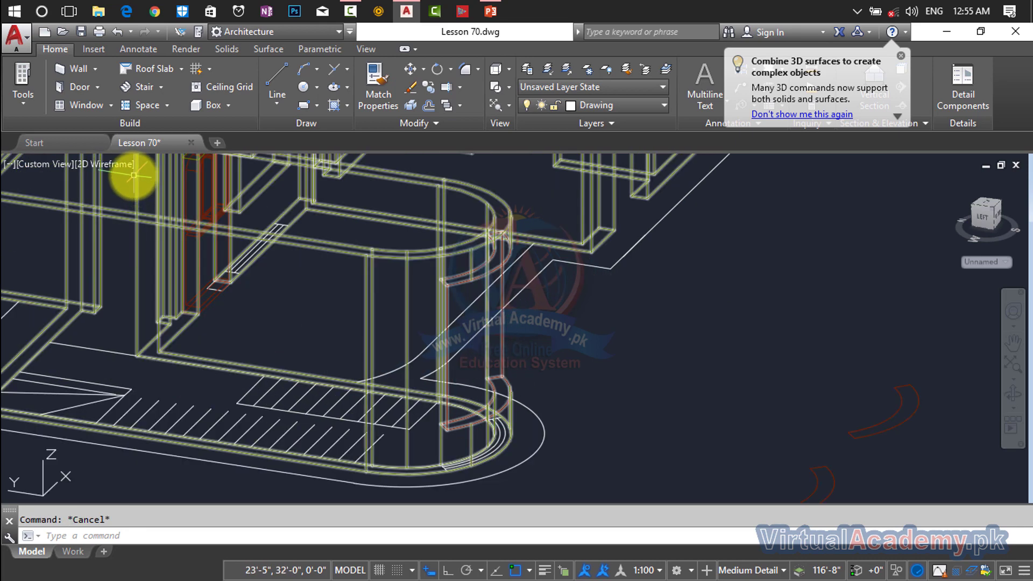
Step: Show the model in the Realistic visual style and examine the curved opening in the rounded wall
click(118, 164)
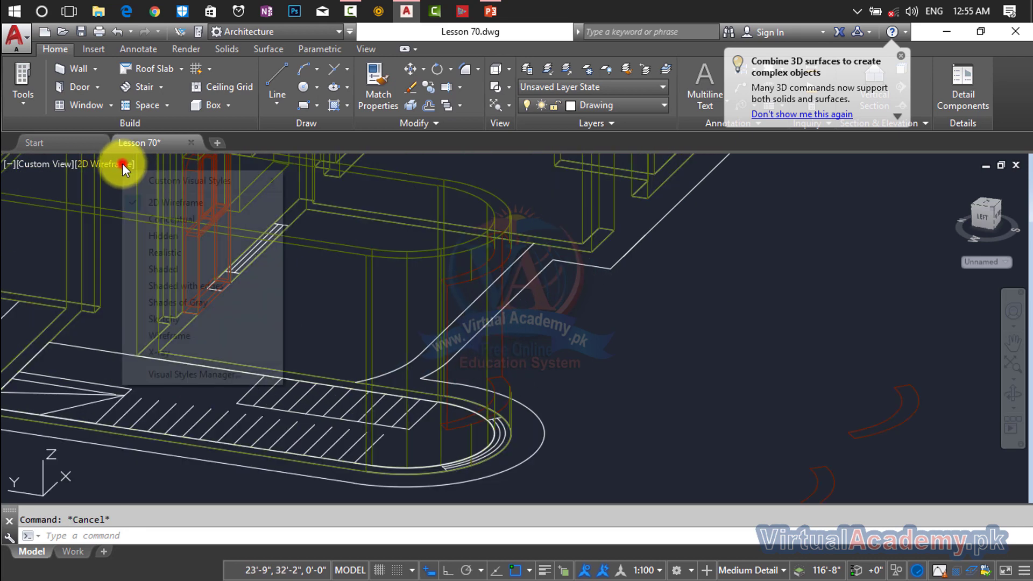
click(164, 251)
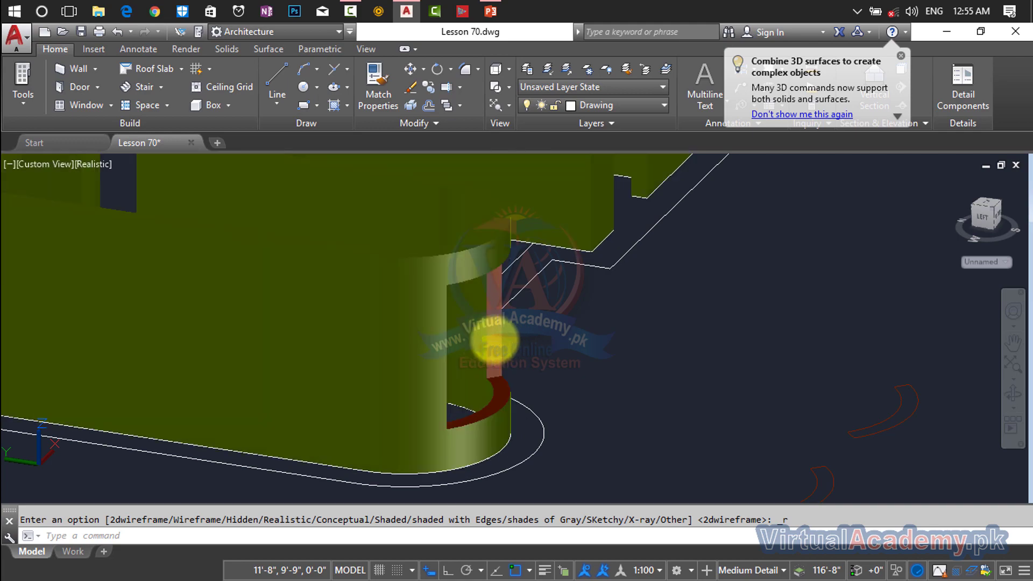
shift+middle_drag(493, 342, 462, 324)
scroll(489, 350, down, 4)
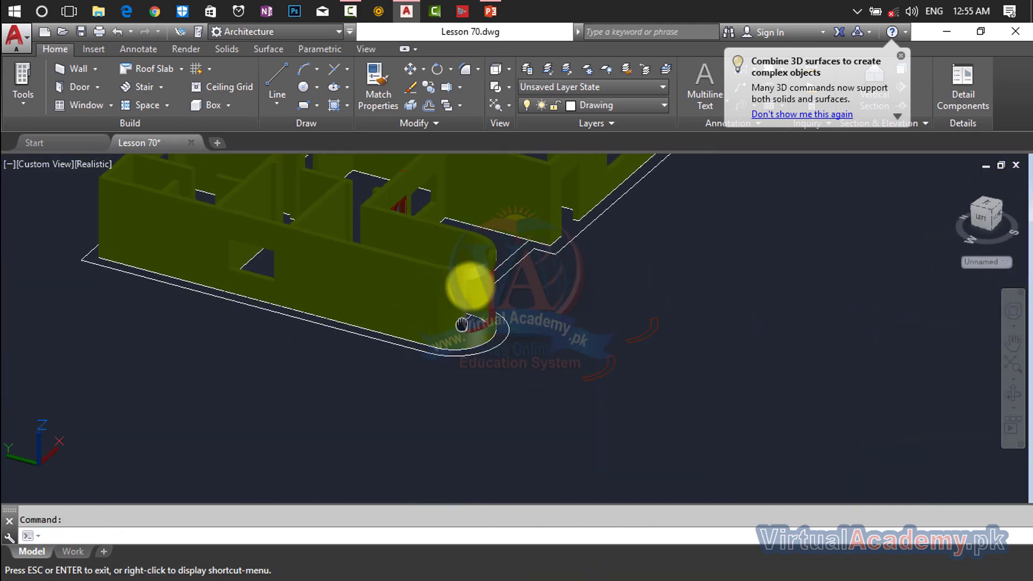
Step: Turn off the Walls layer so only the plan drawing and the curved outlines are shown
click(589, 108)
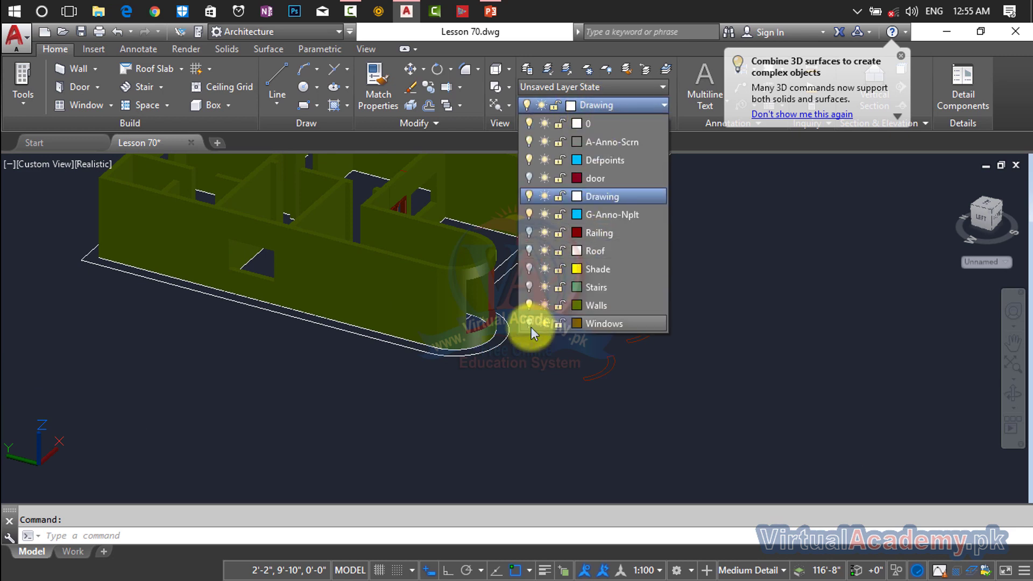
click(530, 305)
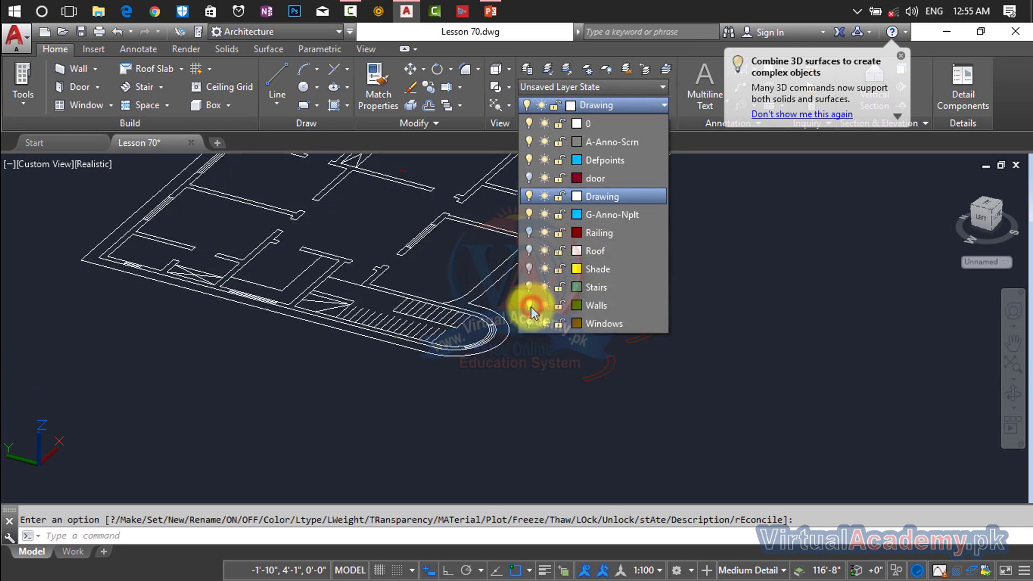
click(634, 359)
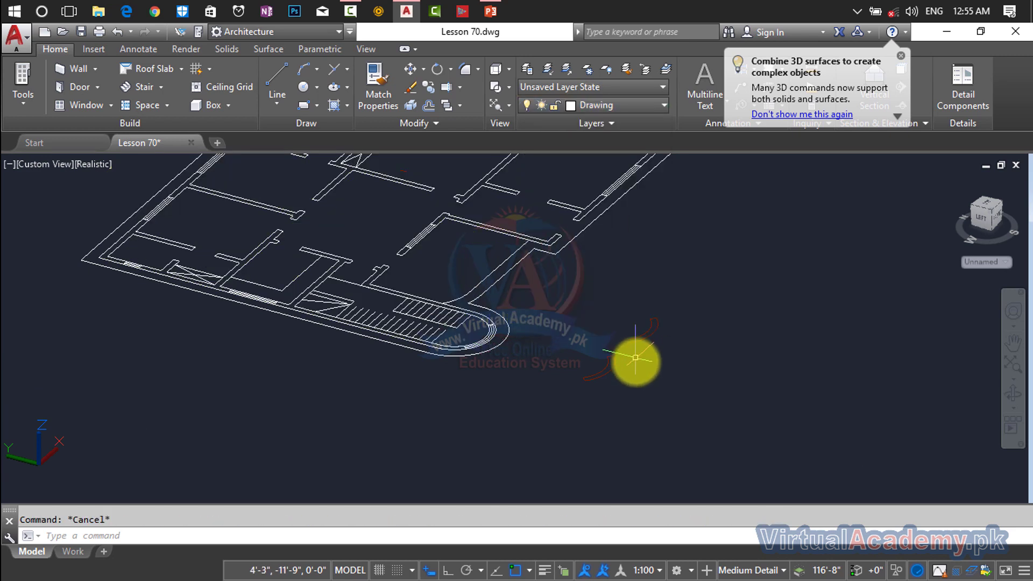
Step: Join the two arcs and two end lines of the lower-left curved window outline beside the plan into one polyline
shift+middle_drag(623, 366, 673, 293)
scroll(560, 429, up, 4)
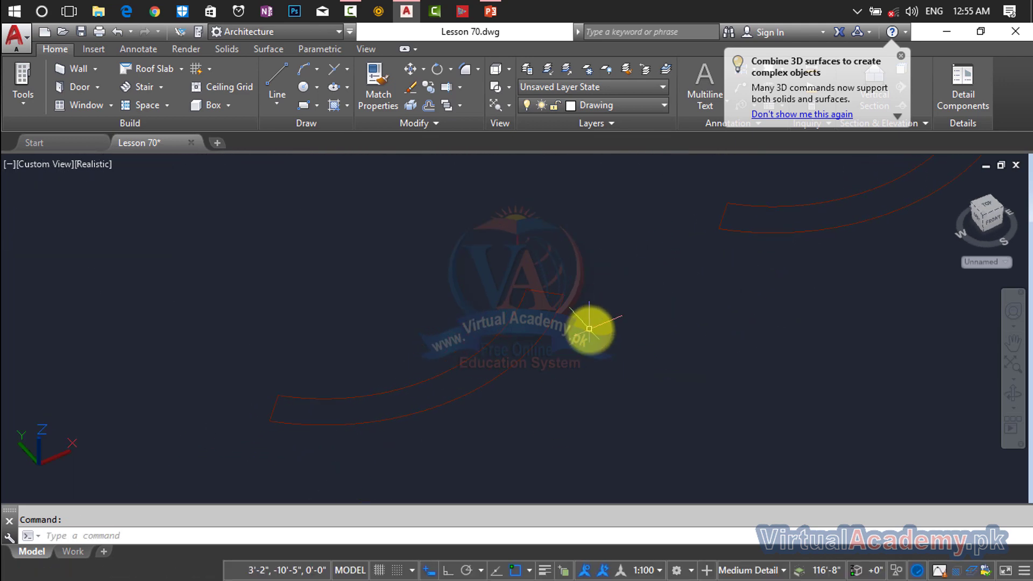
scroll(562, 336, down, 5)
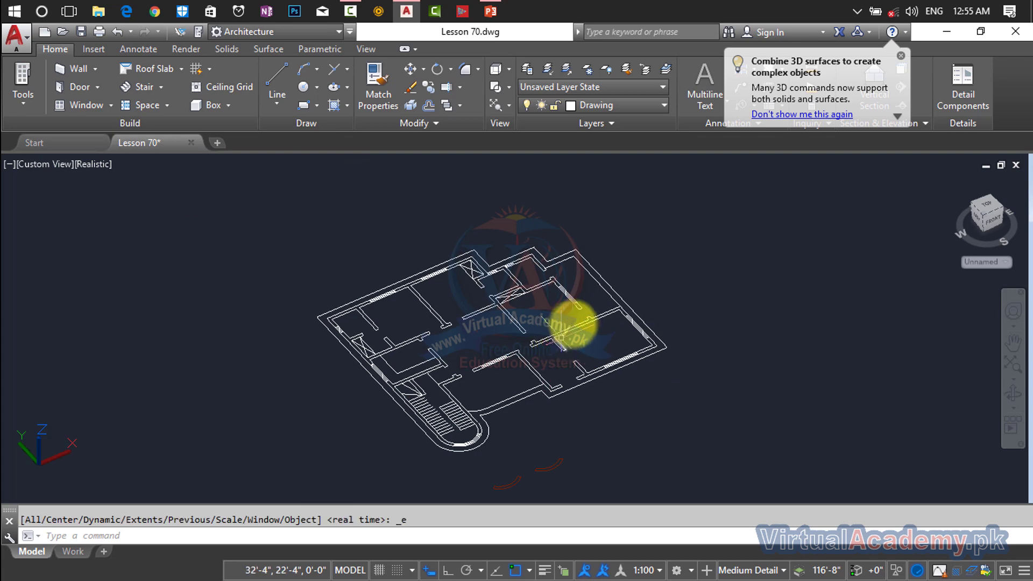
scroll(512, 477, up, 5)
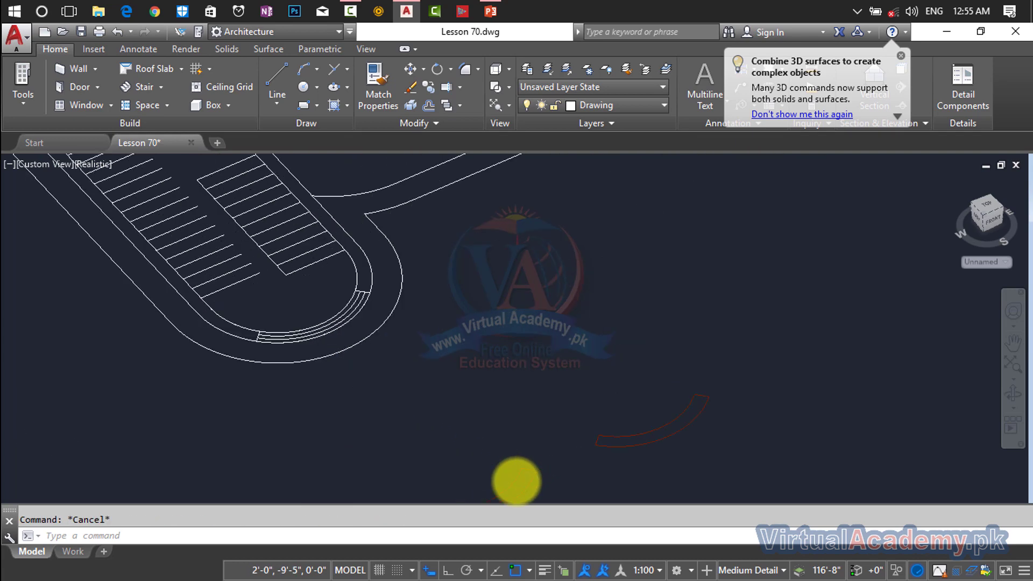
middle_drag(512, 479, 548, 355)
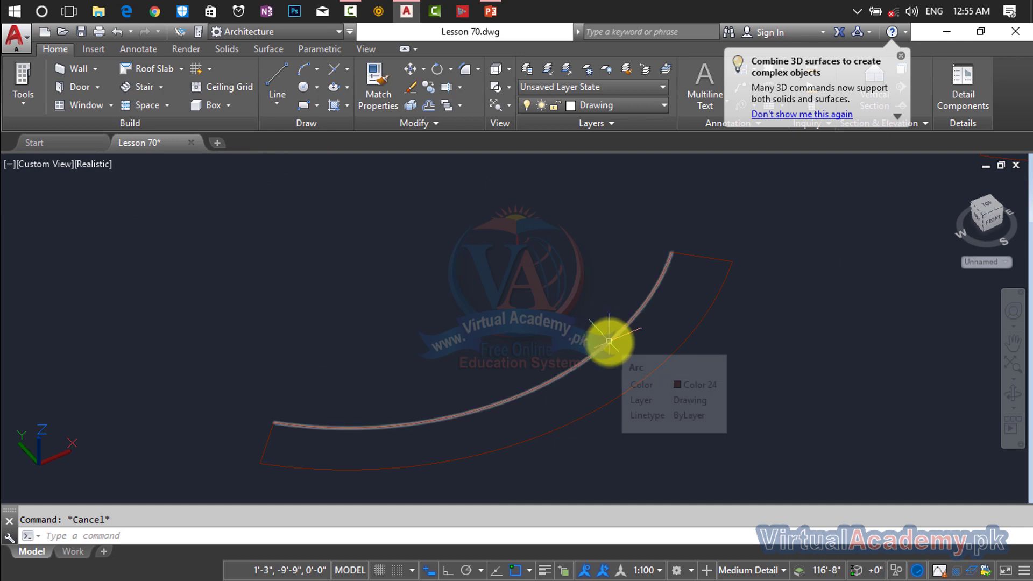
text(j)
key(Return)
click(783, 237)
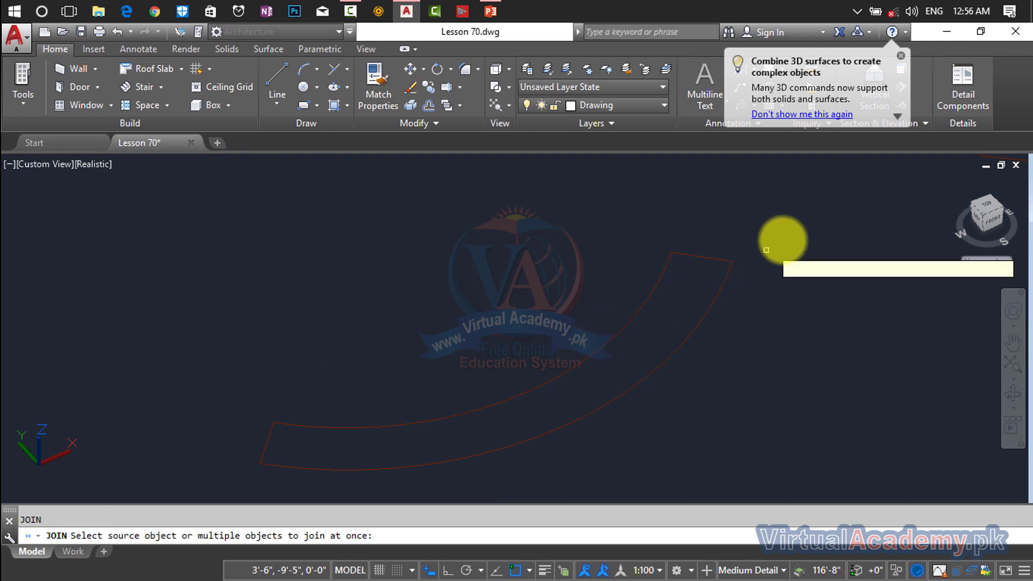
click(620, 331)
middle_drag(538, 348, 556, 334)
click(555, 337)
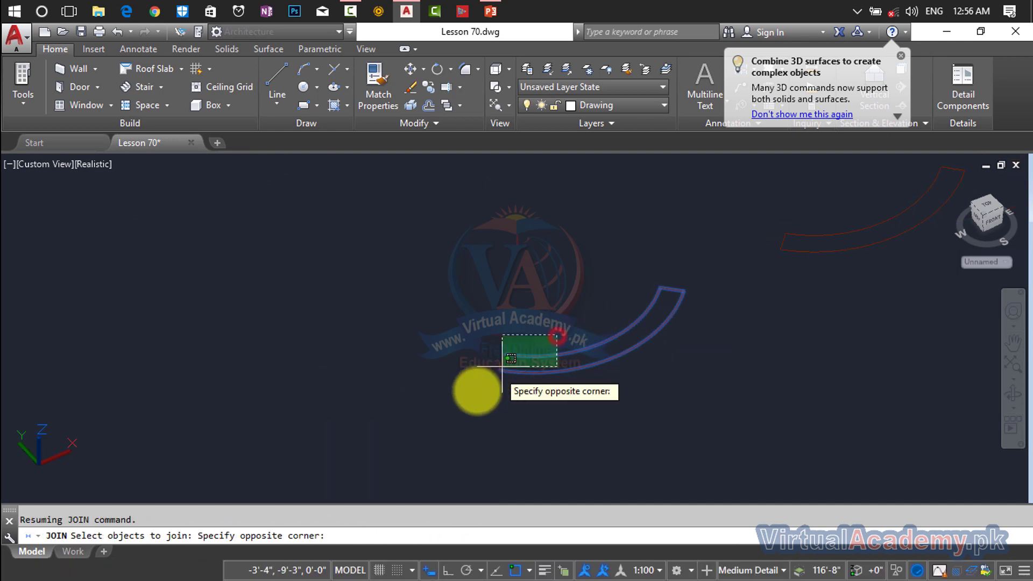
click(484, 388)
key(Return)
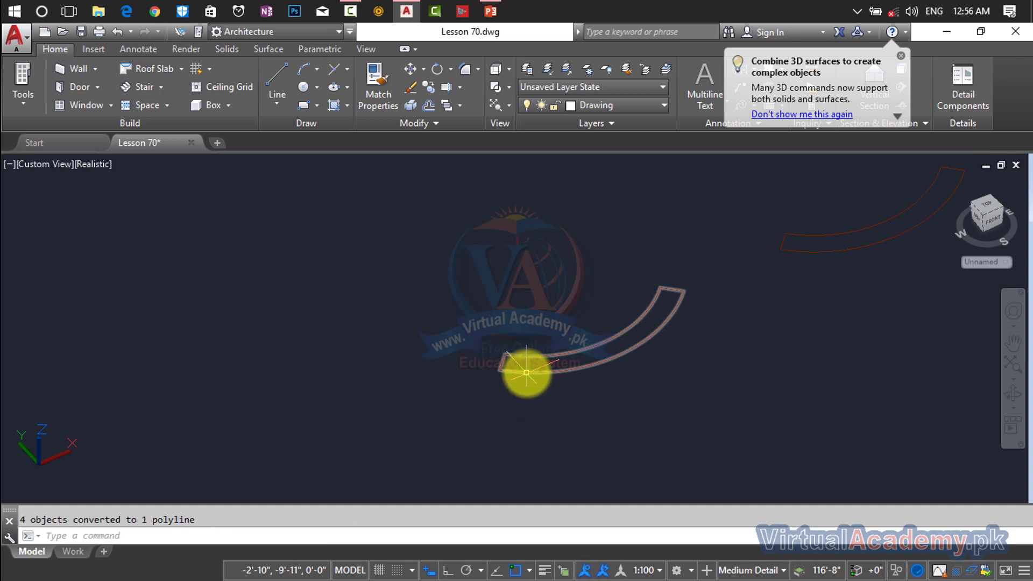
middle_drag(525, 373, 483, 379)
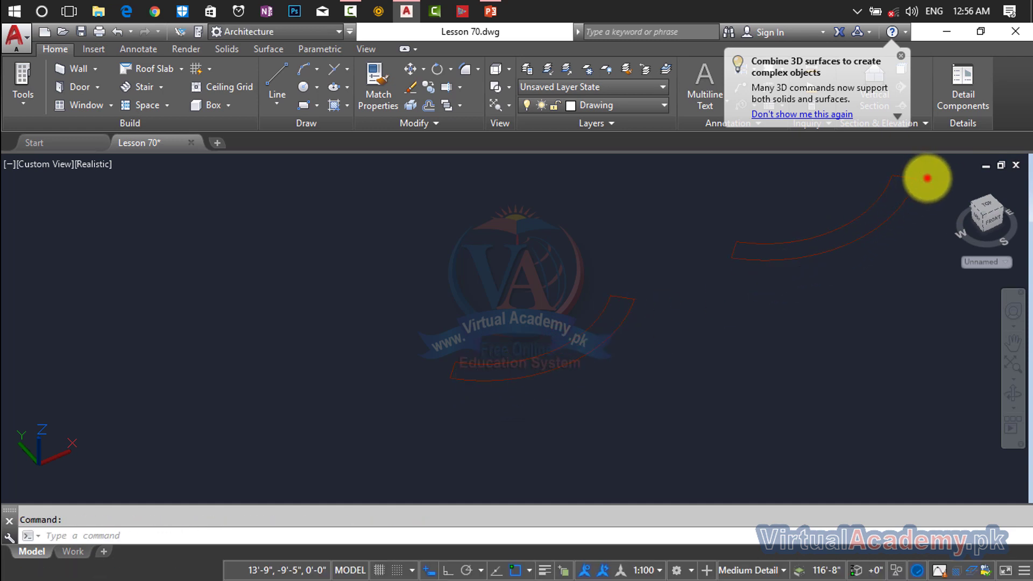
click(925, 175)
key(Escape)
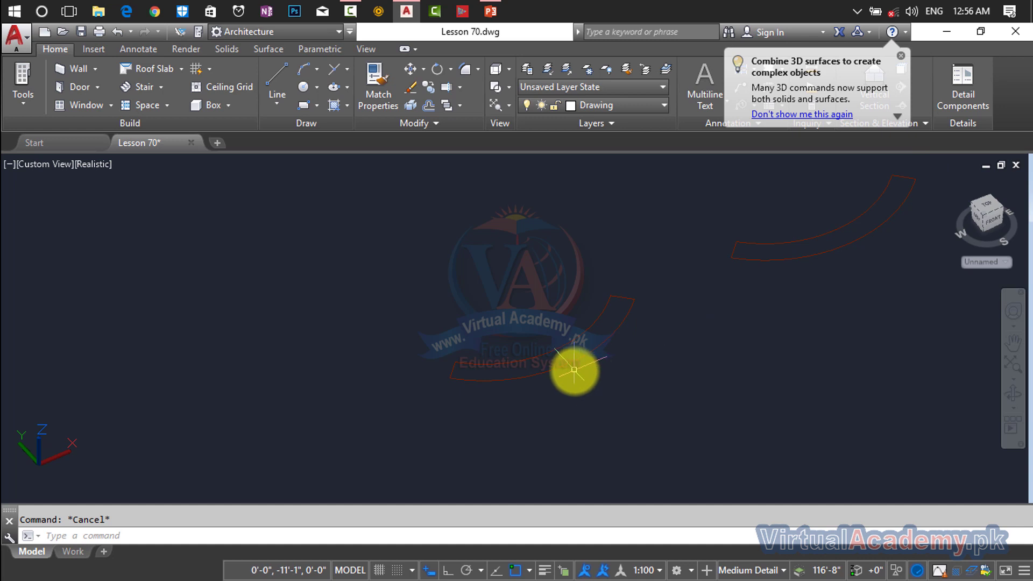
Step: Offset the joined curved window outline 2" inward
middle_drag(574, 369, 655, 376)
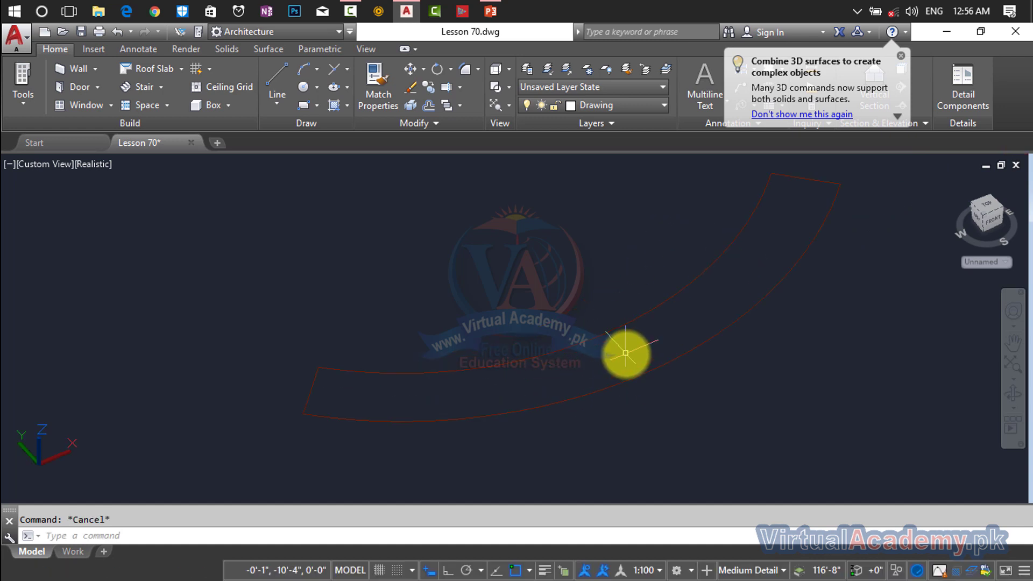
key(Return)
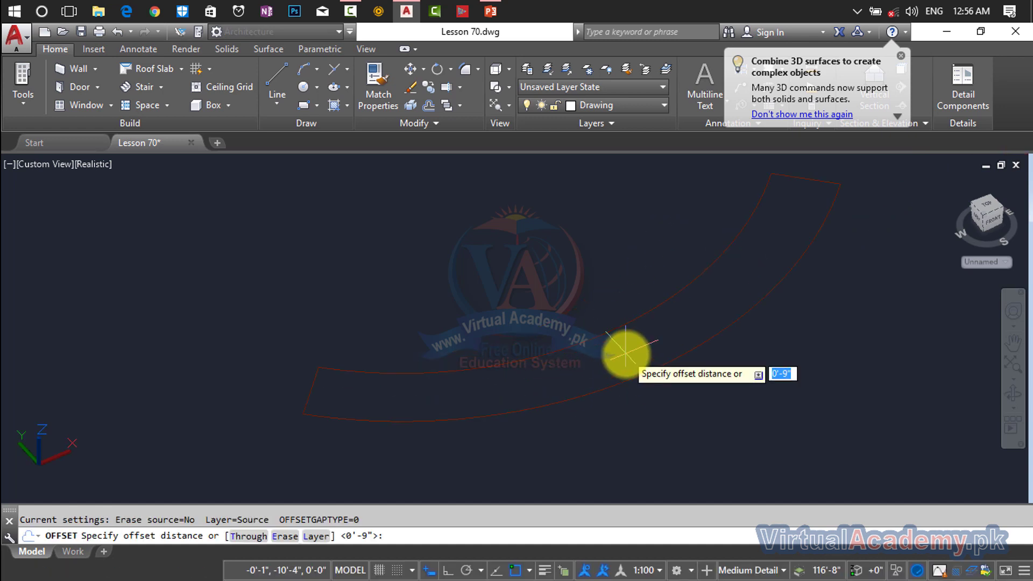
text(2)
key(Return)
click(628, 379)
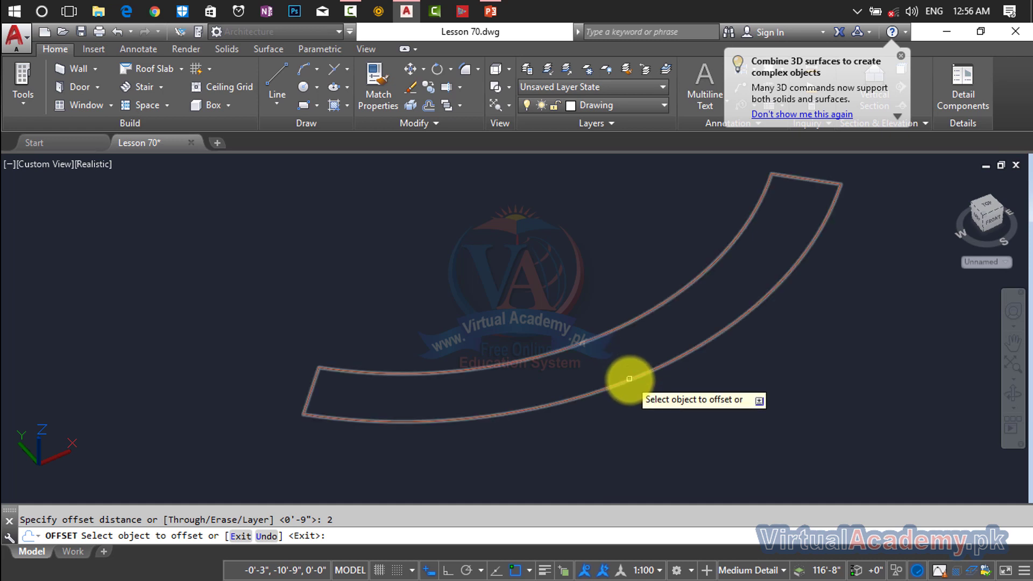
click(617, 358)
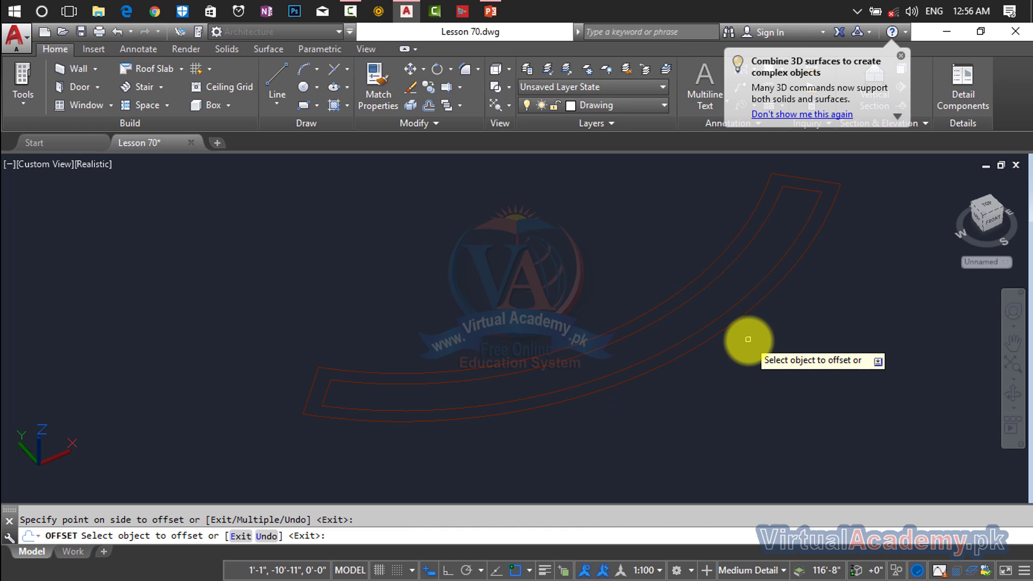
Step: Finish the offset and explode the inner offset window outline into separate arcs and end lines
key(Escape)
key(Escape)
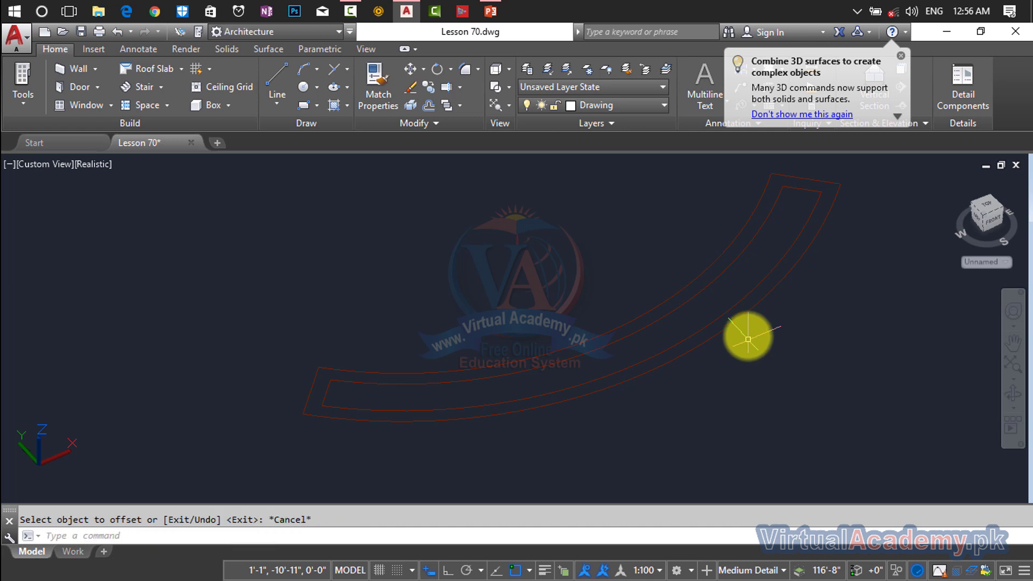
scroll(740, 260, up, 3)
key(Escape)
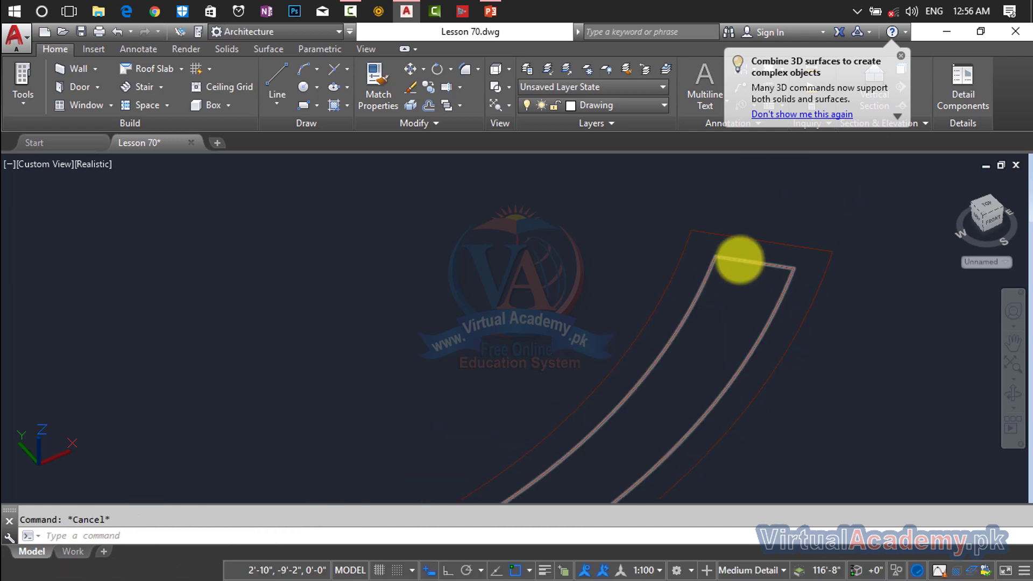
key(Return)
click(738, 260)
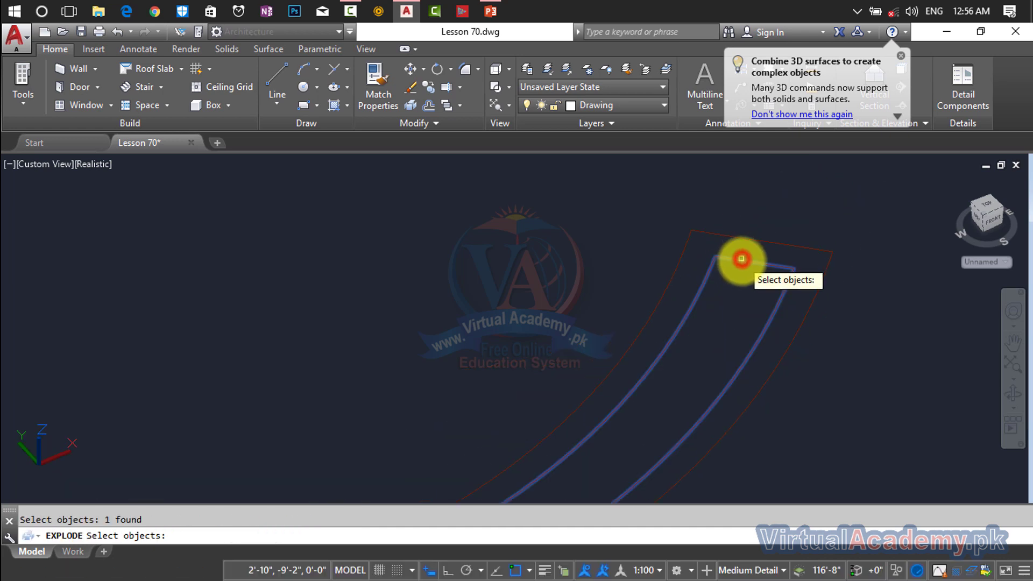
key(Return)
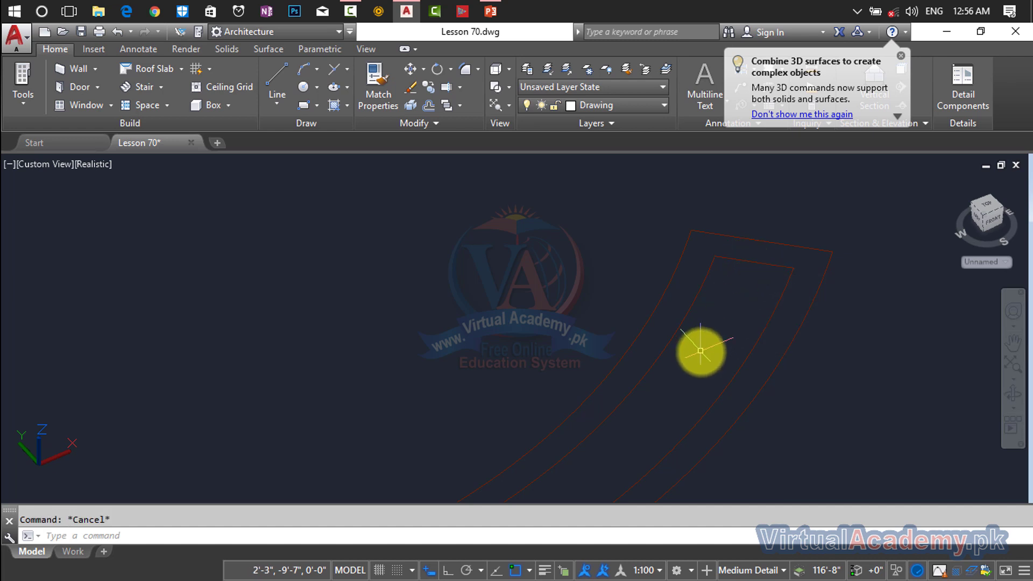
Step: Path-array the inner outline's upper end line along its outer arc with 15" between items
text(ar)
key(Return)
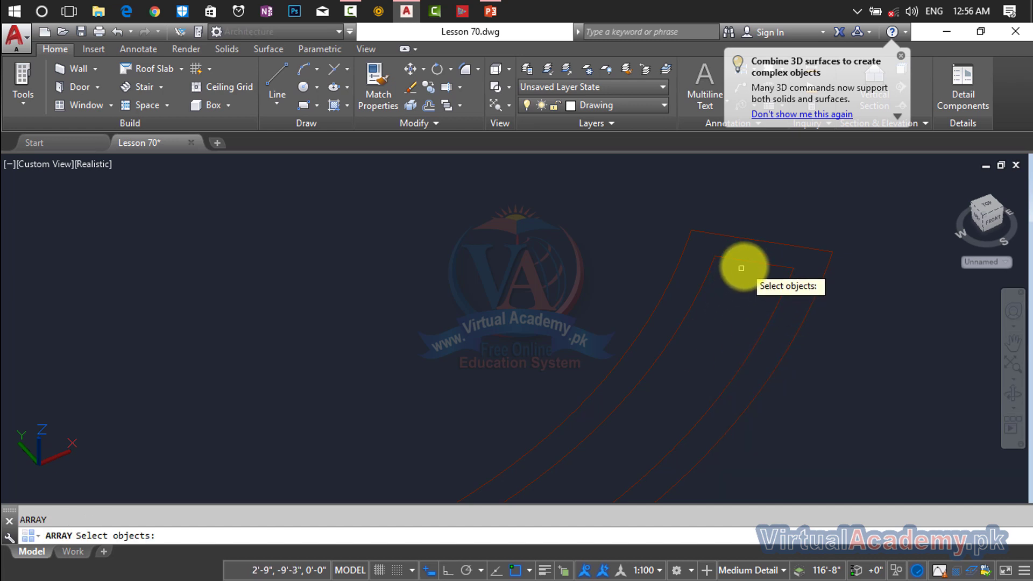
key(Return)
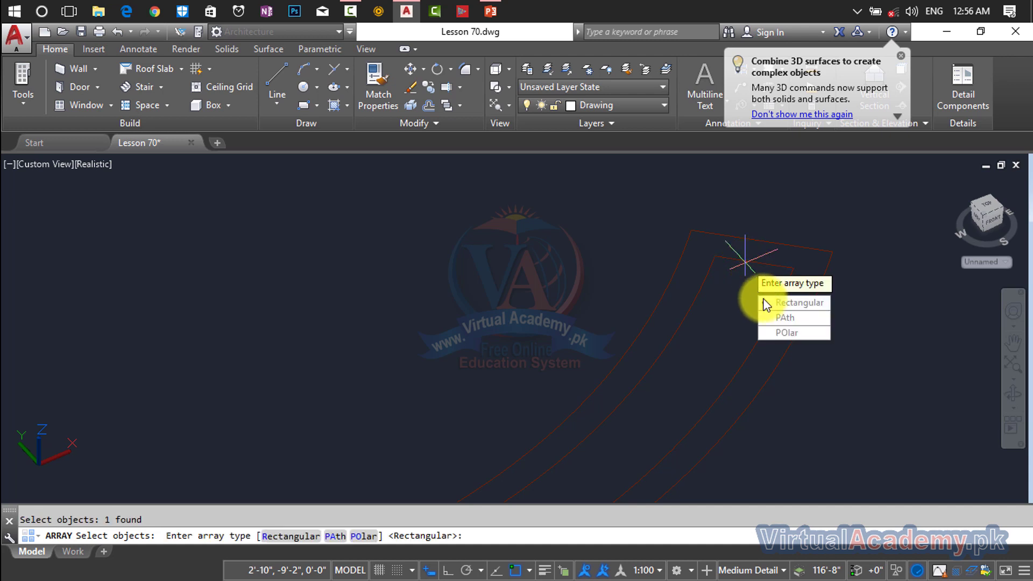
click(785, 318)
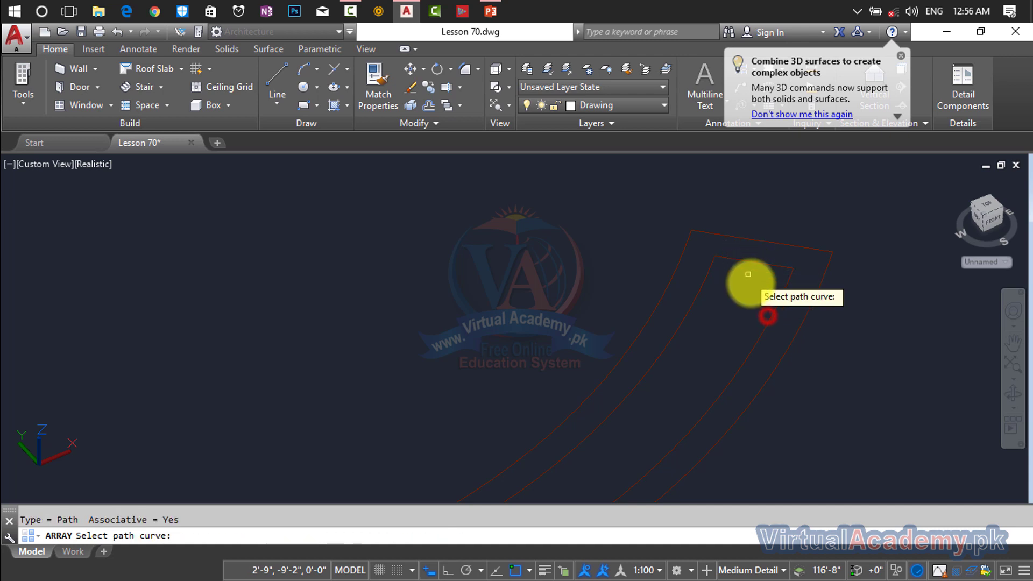
click(770, 322)
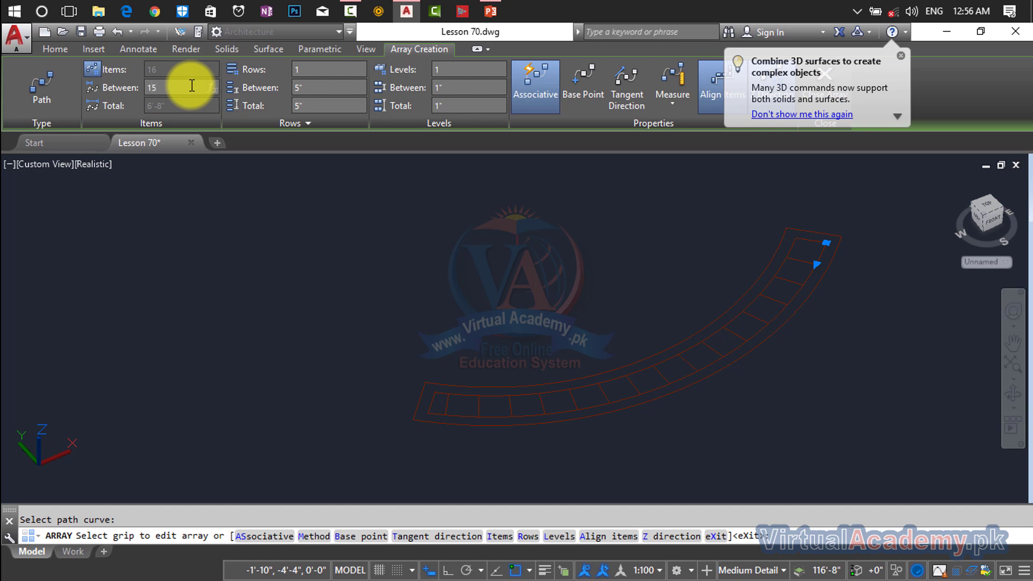
key(Return)
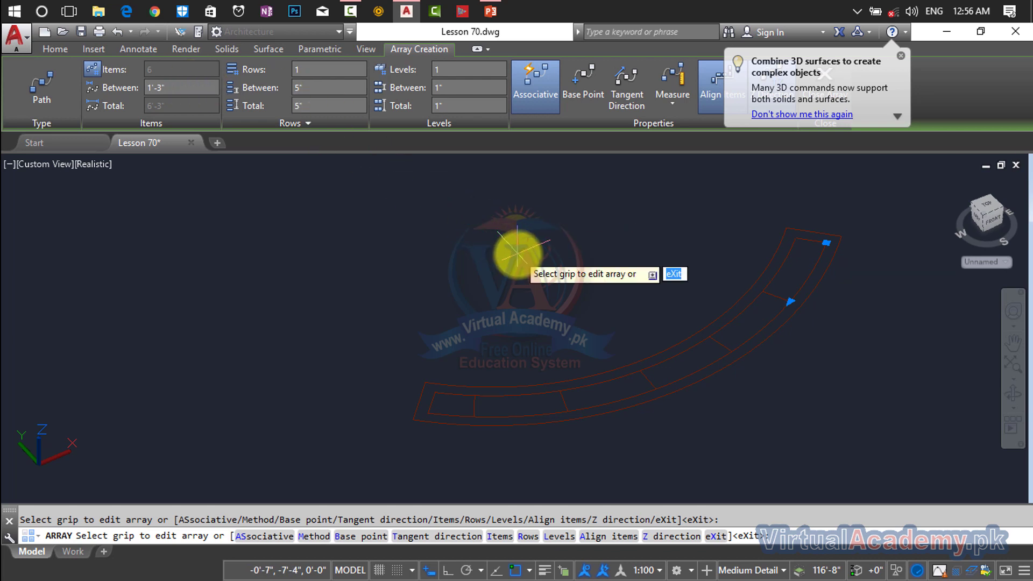
Step: Change the spacing between the arrayed divider lines to 14" and finish the array
click(193, 89)
text(1)
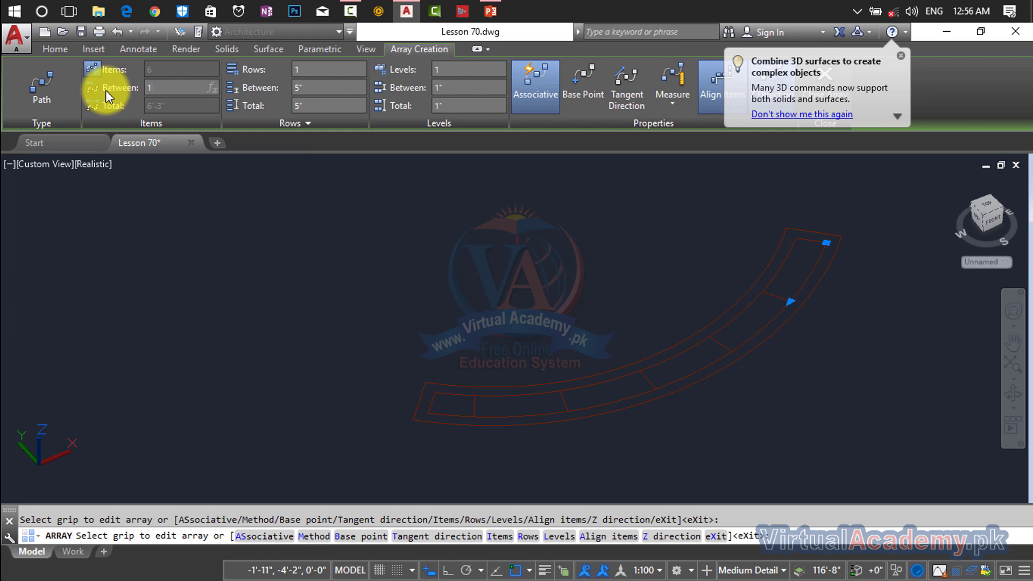
text(4)
key(Return)
key(Escape)
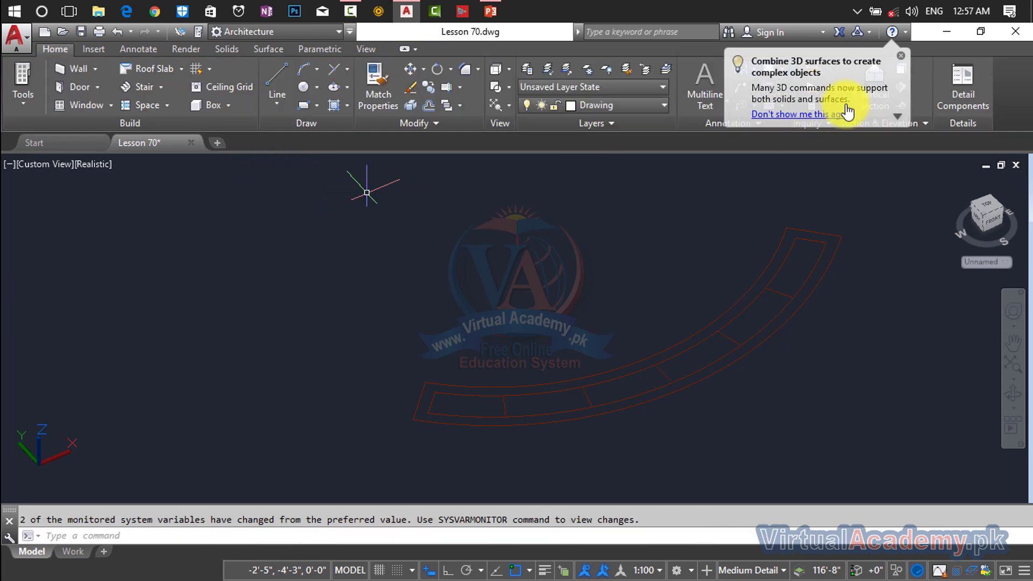
Step: Explode the path array of divider lines into individual lines
middle_drag(761, 323, 710, 298)
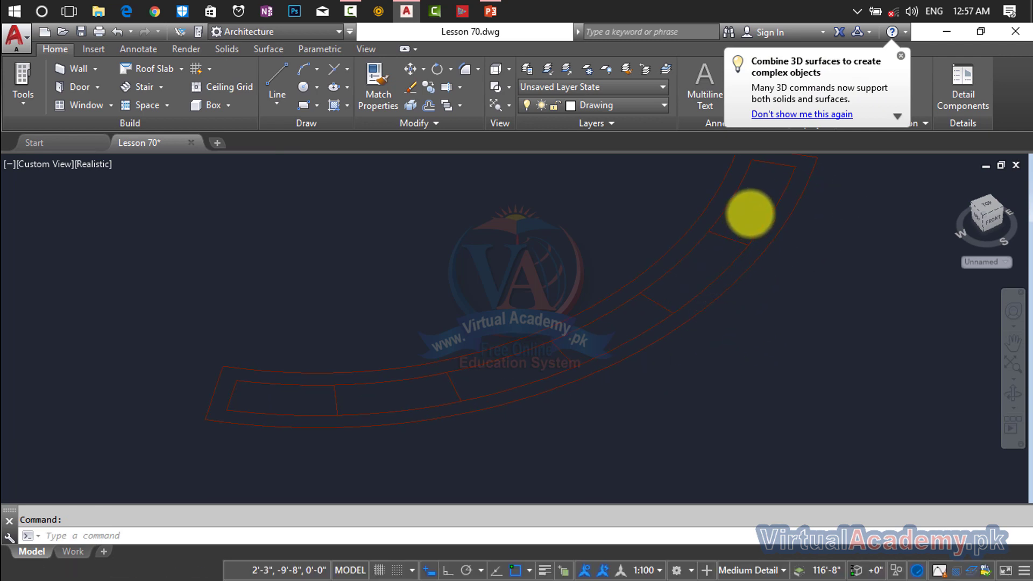
middle_drag(750, 212, 737, 283)
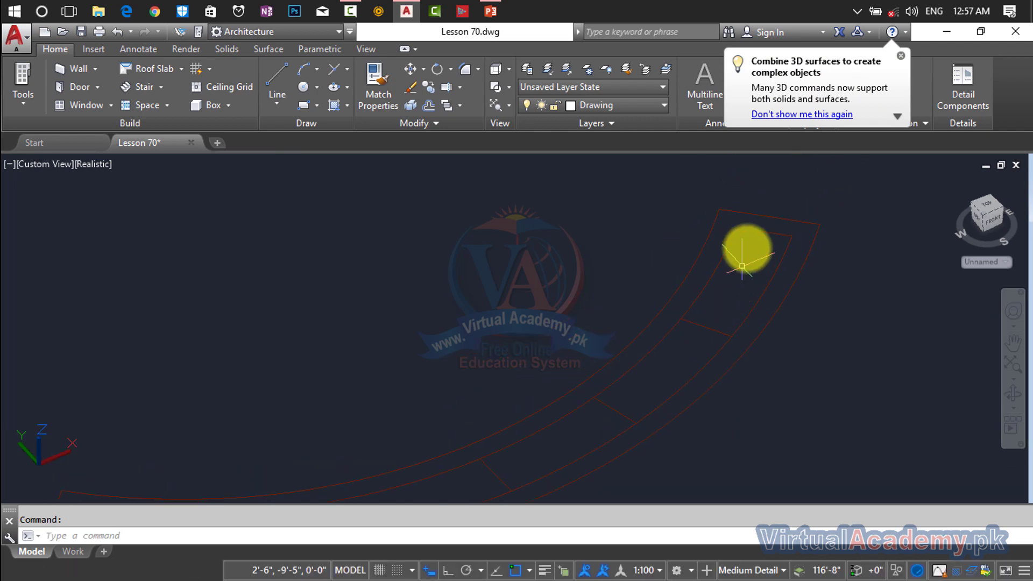
click(753, 230)
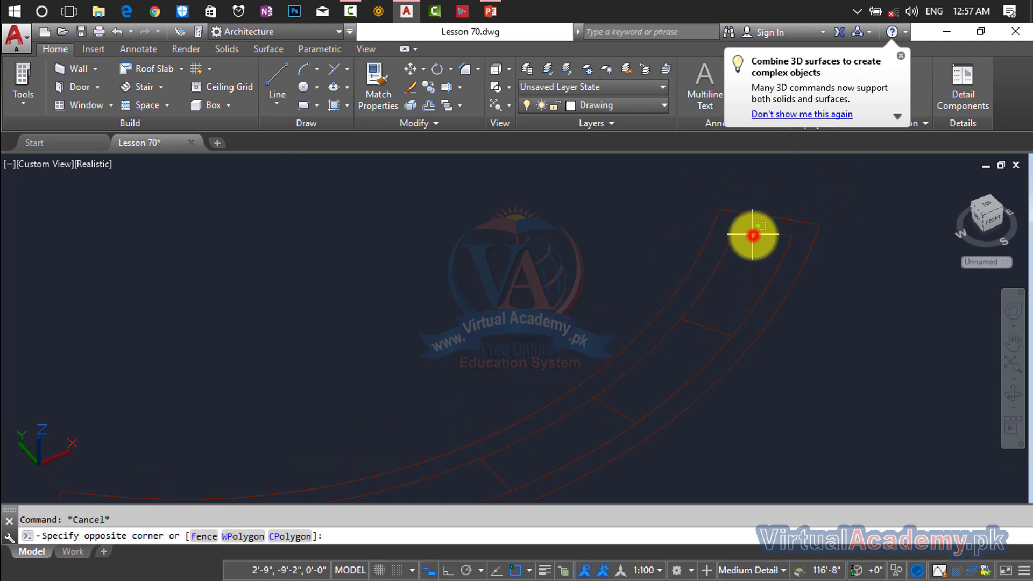
key(Escape)
click(761, 229)
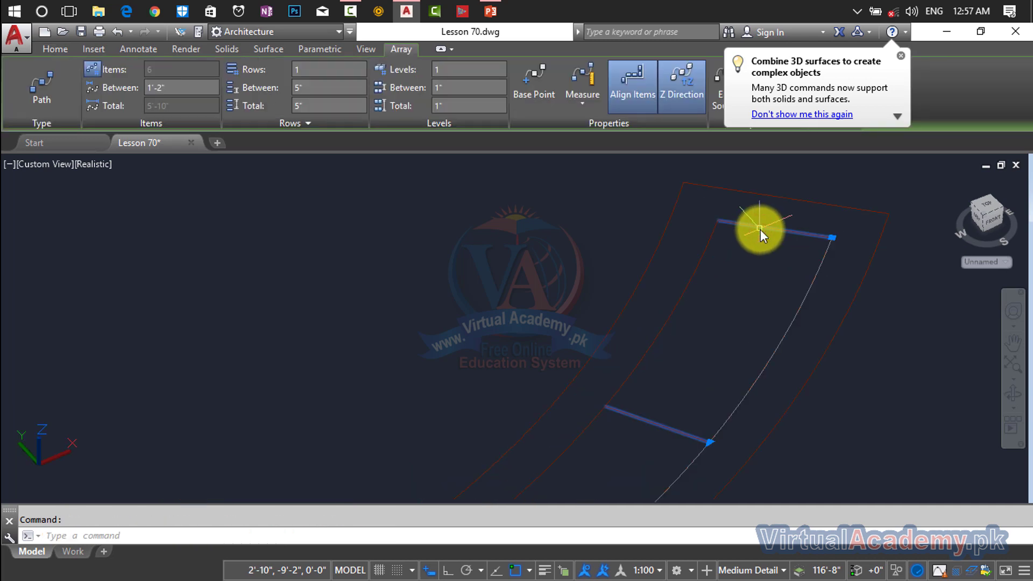
text(x)
key(Return)
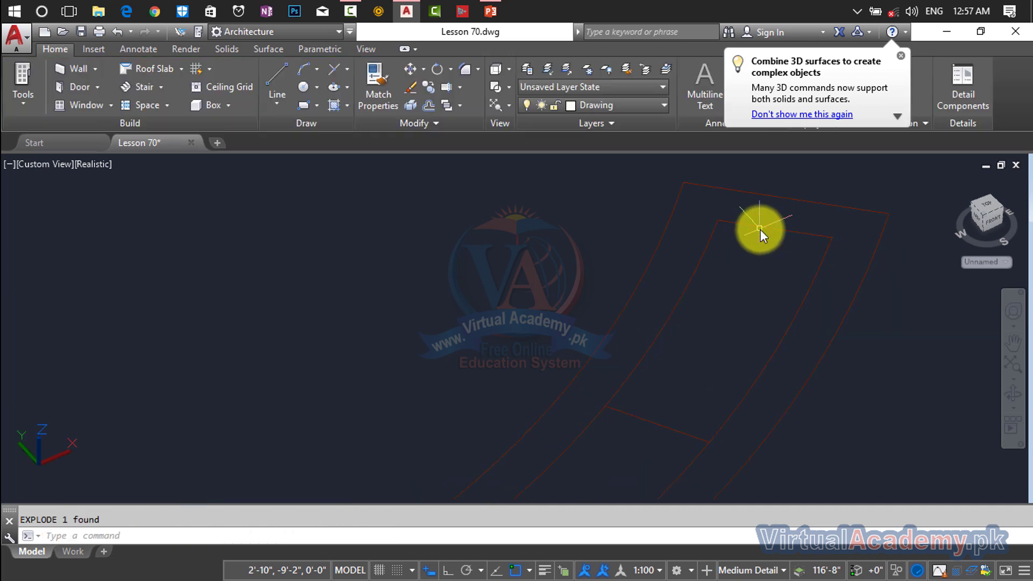
click(760, 229)
key(Escape)
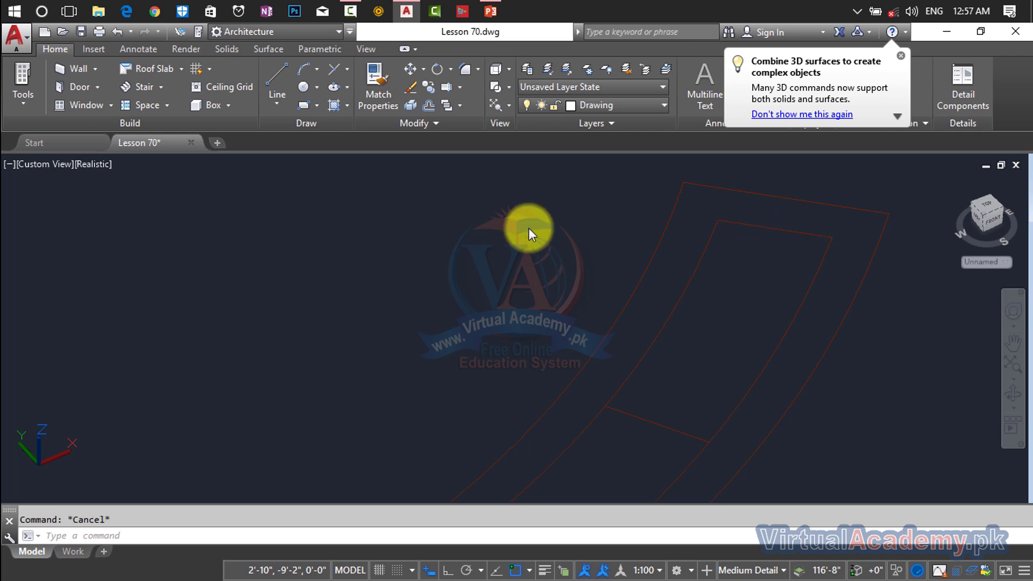
Step: Switch to the Top view and frame the whole curved window outline with its divider lines
click(47, 166)
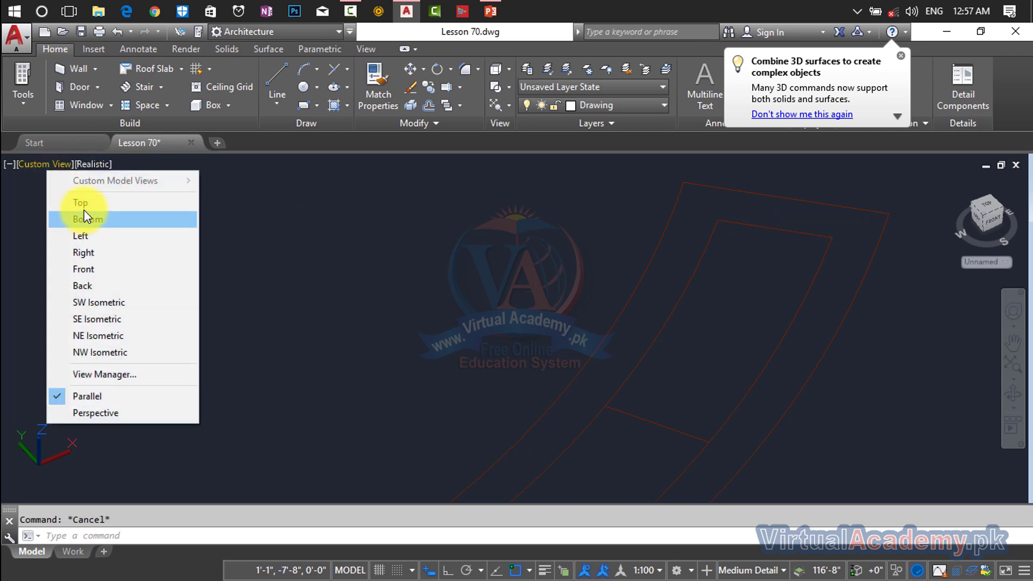
click(78, 209)
mouse_move(385, 474)
middle_down()
mouse_move(484, 323)
mouse_move(512, 322)
mouse_move(502, 345)
middle_up()
scroll(517, 334, up, 4)
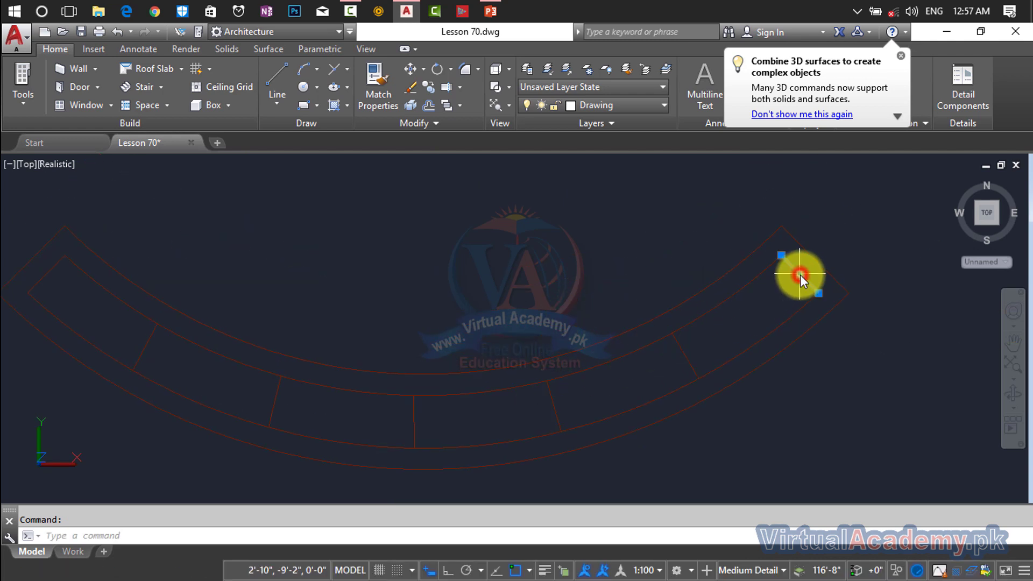
key(Escape)
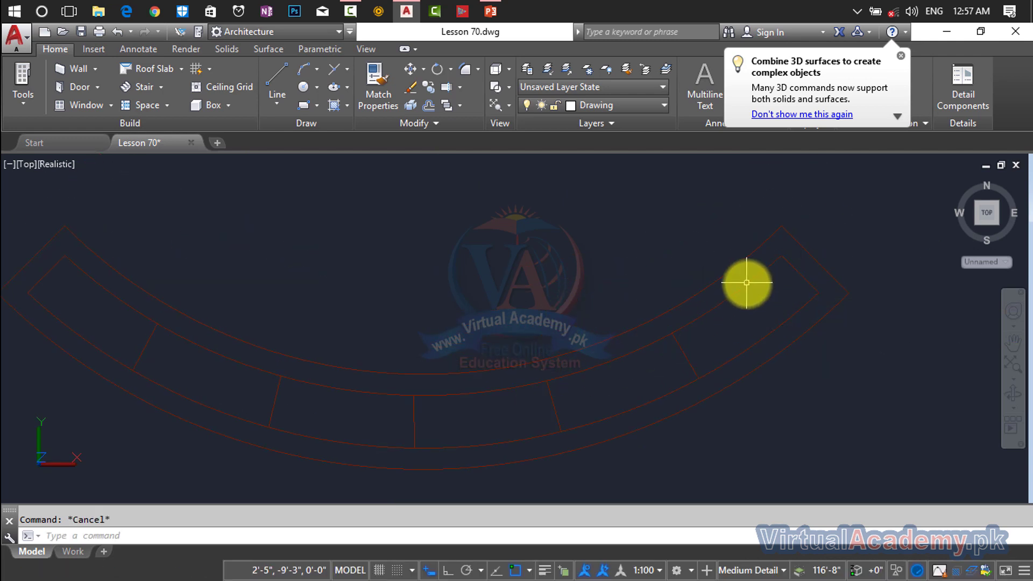
right_click(762, 268)
key(Escape)
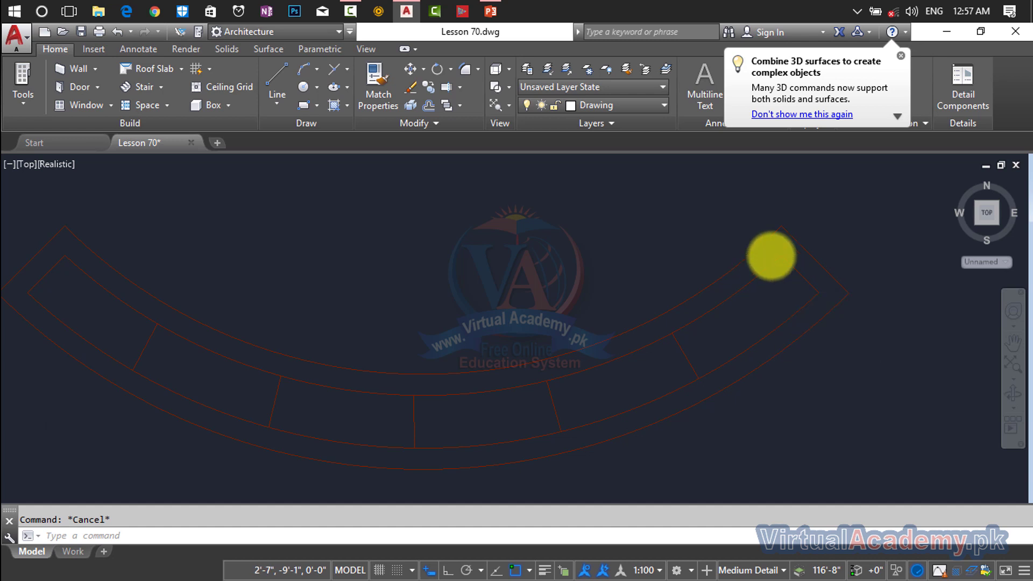
Step: Explode the outer curved window outline into separate arcs and end lines
scroll(770, 258, up, 3)
click(842, 244)
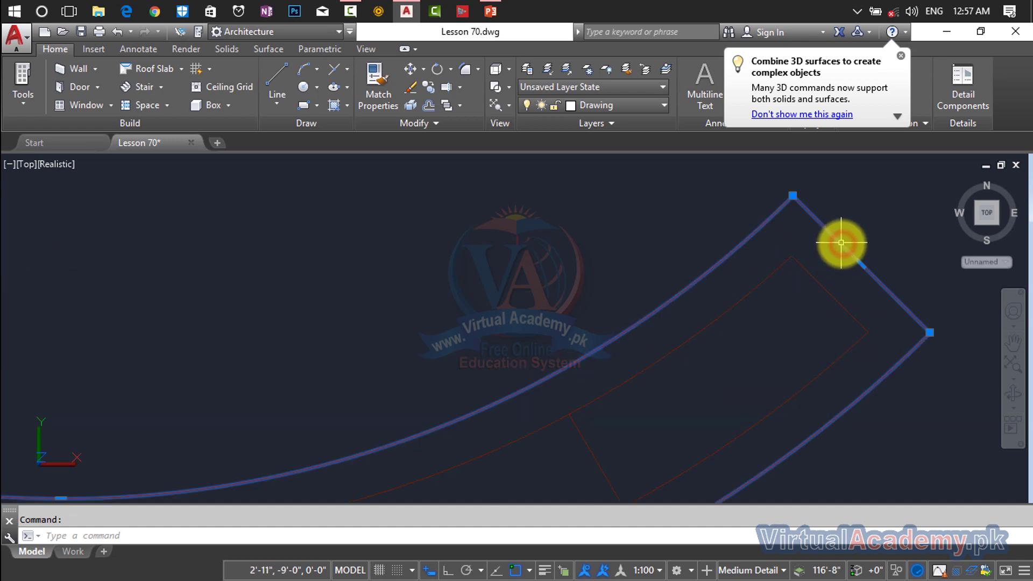
text(X)
key(Return)
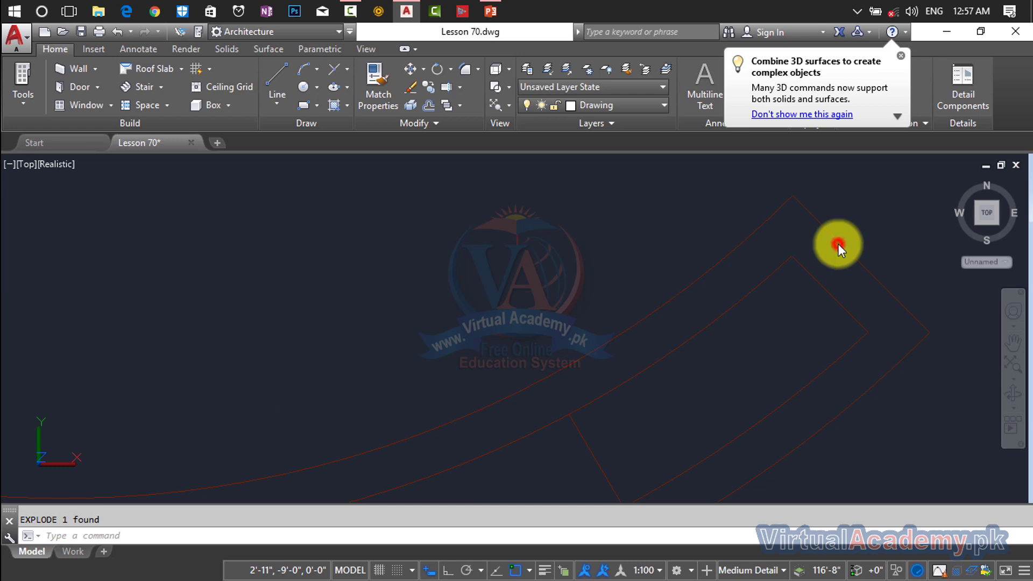
key(Escape)
Step: Offset both end lines of the outer window outline 2" inward
text(o)
key(Return)
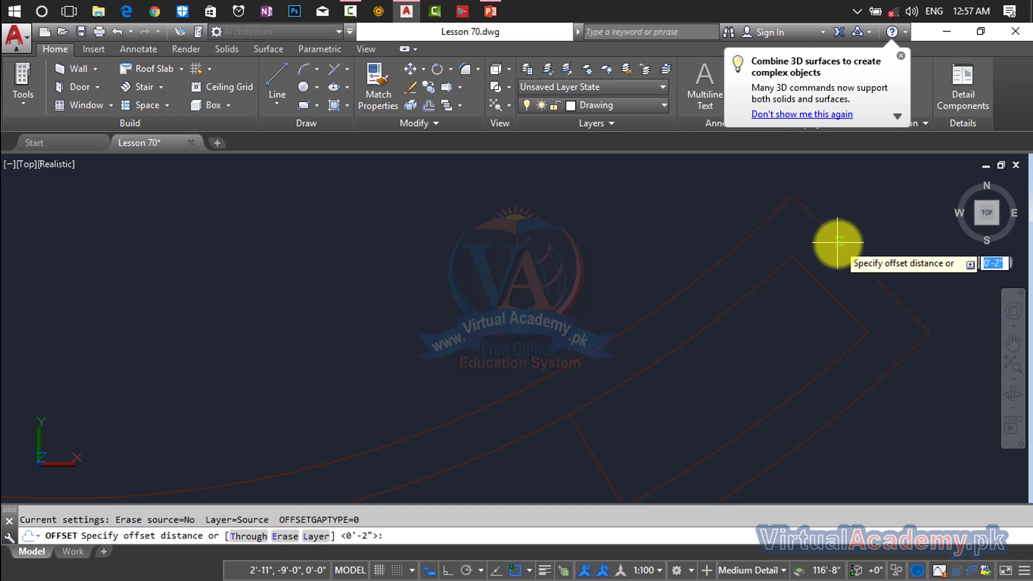
text(2)
key(Return)
click(847, 251)
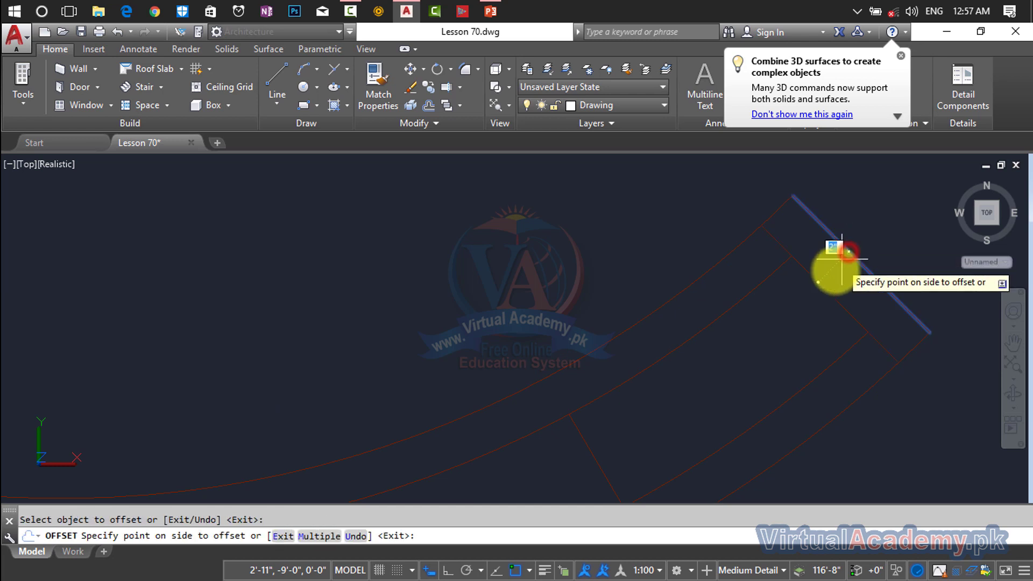
click(826, 281)
scroll(951, 284, down, 3)
middle_drag(236, 317, 392, 316)
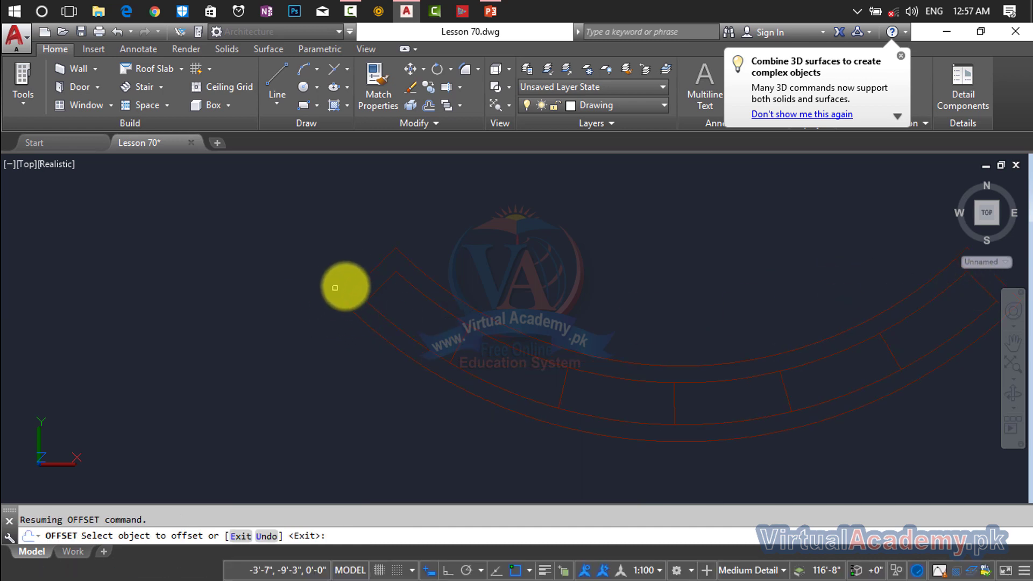
click(363, 281)
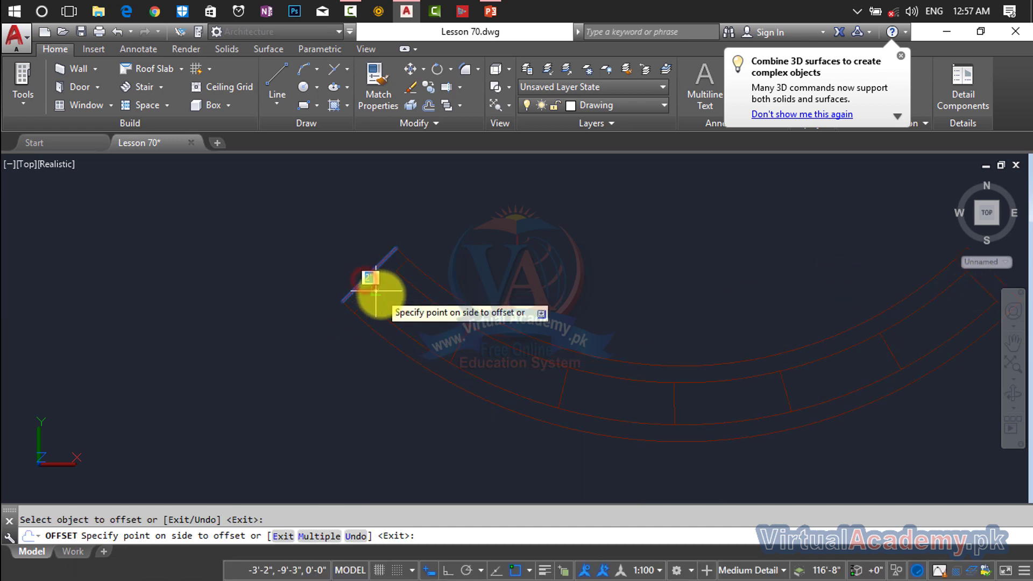
click(374, 291)
key(Escape)
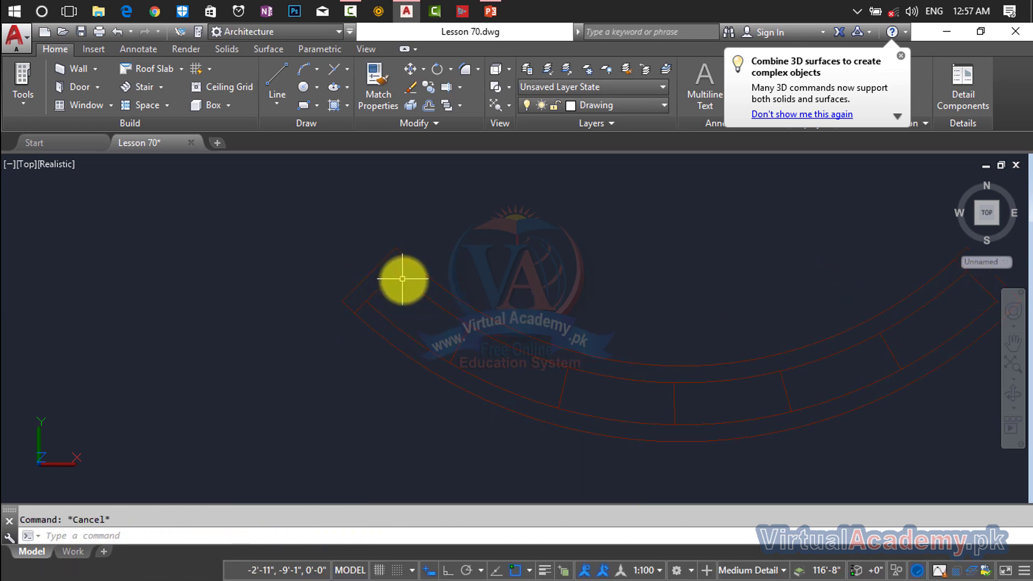
scroll(419, 280, up, 2)
click(438, 278)
key(Escape)
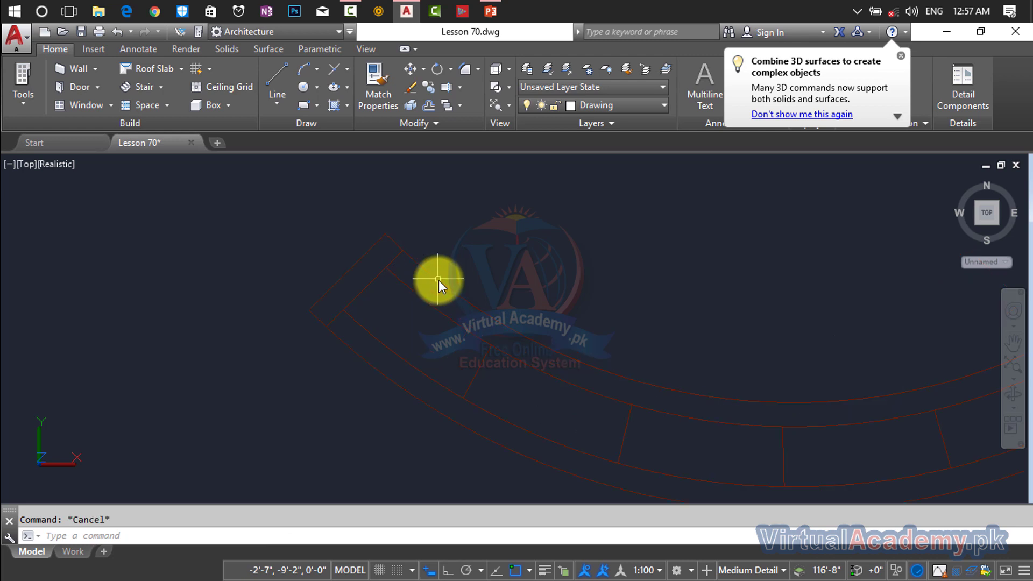
text(tr)
key(Return)
key(Return)
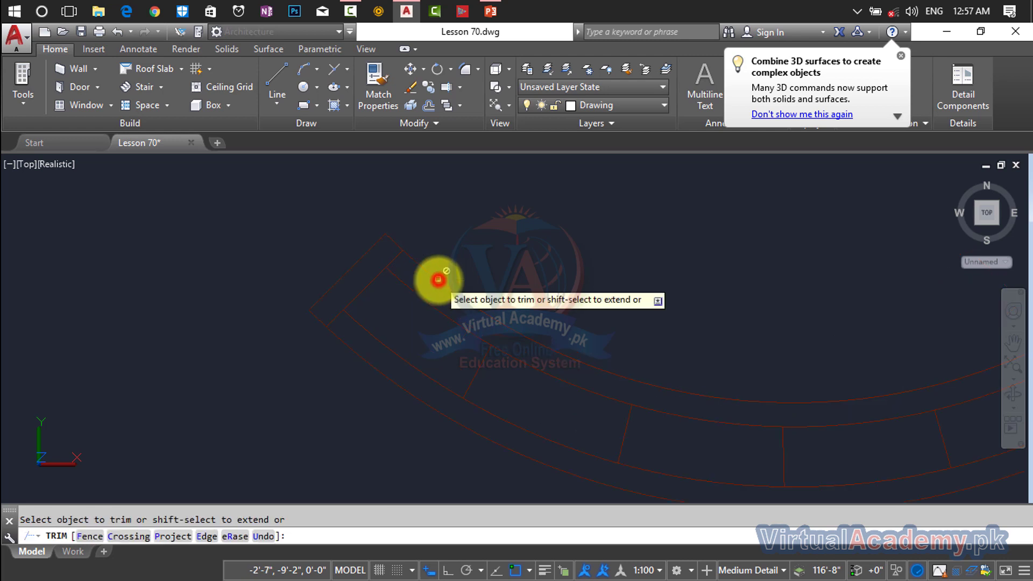
scroll(440, 284, down, 4)
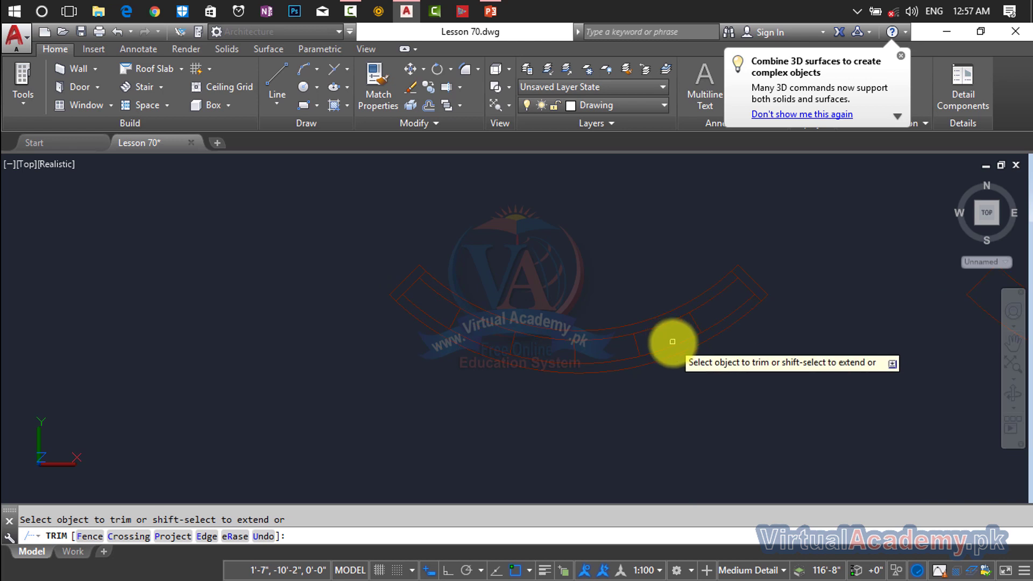
click(649, 320)
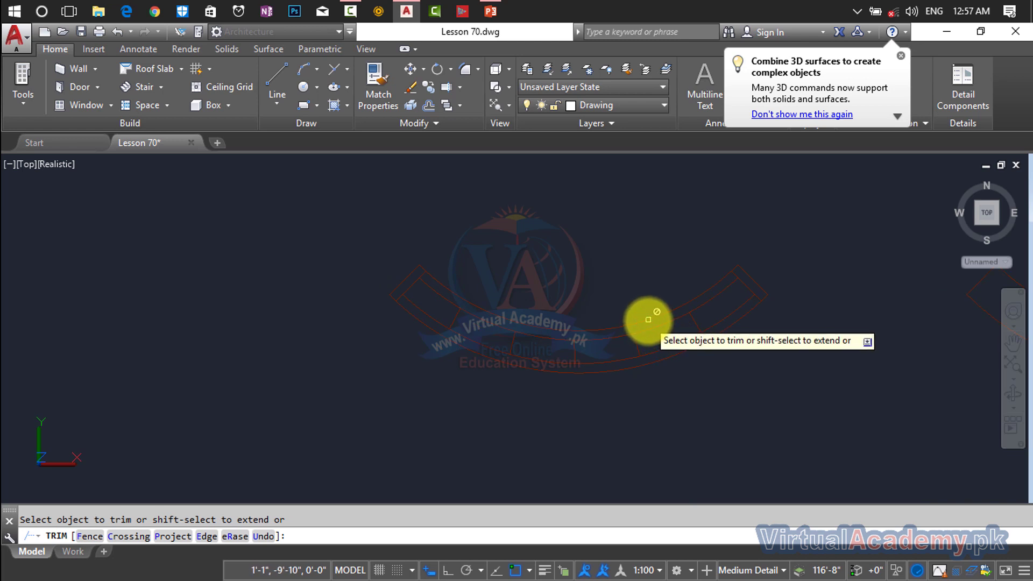
key(Escape)
Step: Delete the two long arcs of the outer window outline, keeping its end lines
click(641, 322)
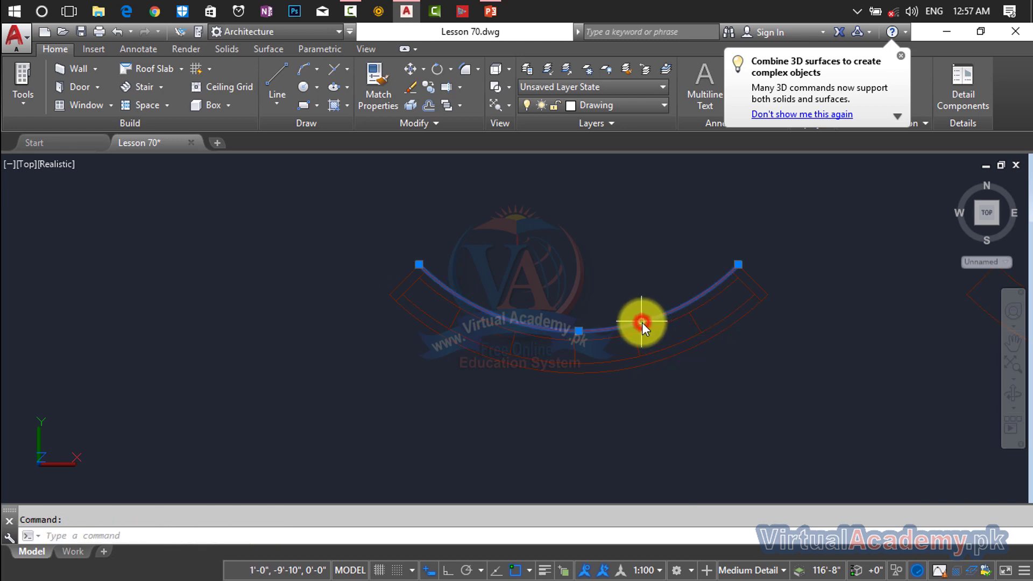
key(Delete)
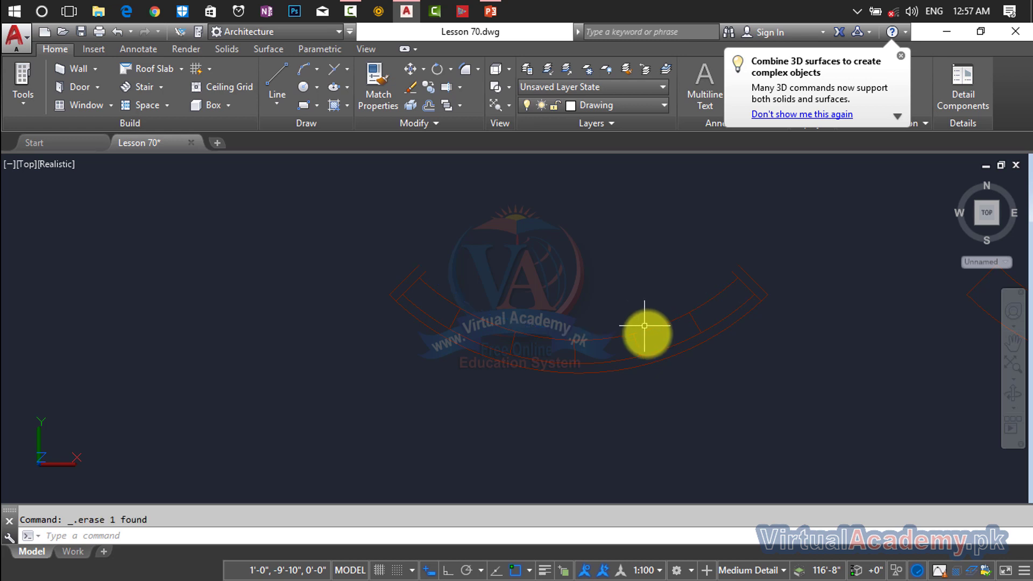
click(641, 365)
key(Delete)
scroll(753, 302, up, 5)
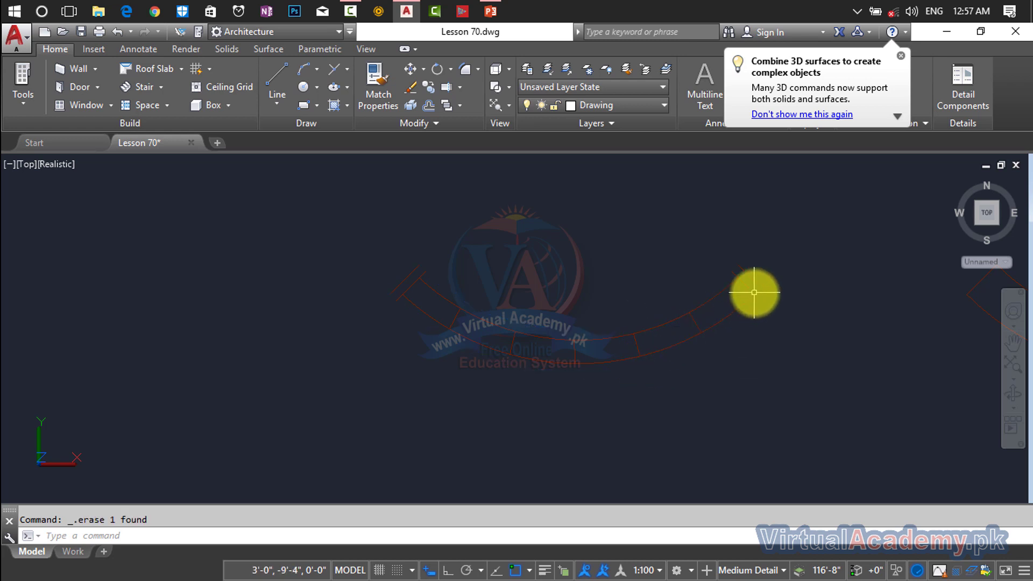
Step: Draw a line joining the lower ends of the two parallel end lines at the window outline's right end
key(Escape)
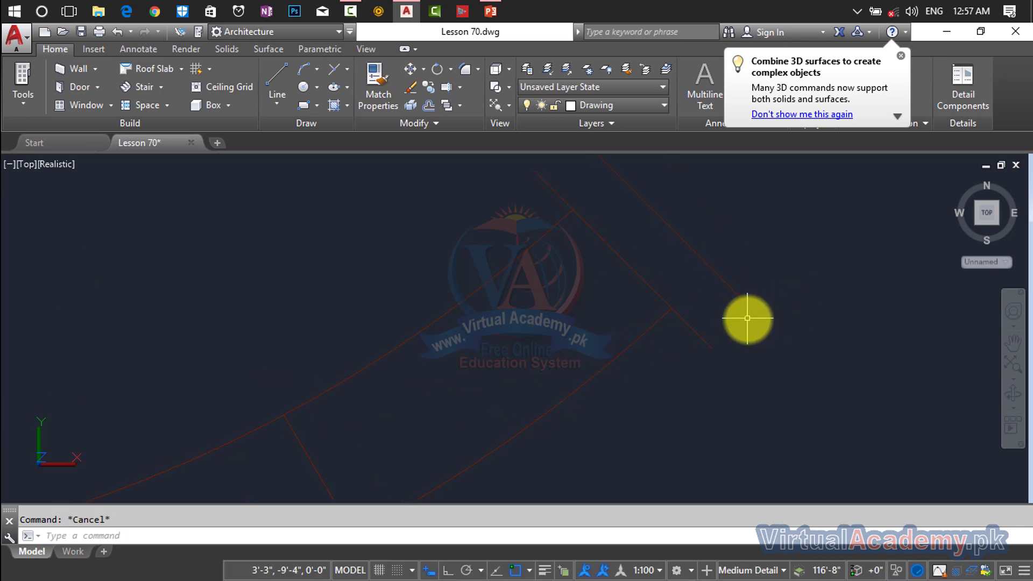
text(l)
key(Return)
click(752, 309)
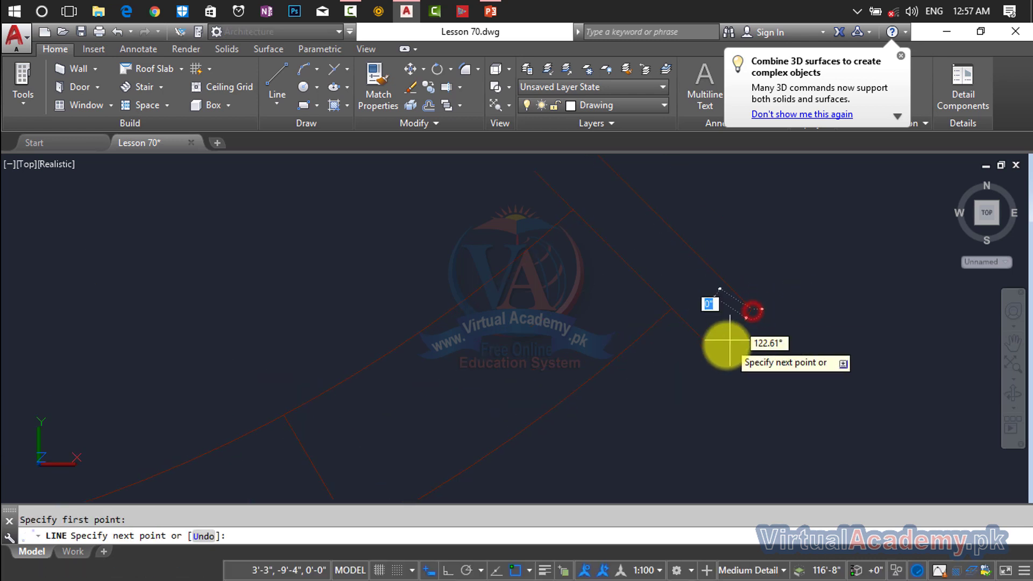
click(712, 348)
key(Return)
Step: Close the right end strip of the window outline with a line joining the upper ends of its two parallel lines
middle_drag(715, 353, 786, 468)
scroll(676, 302, up, 3)
text(l)
key(Return)
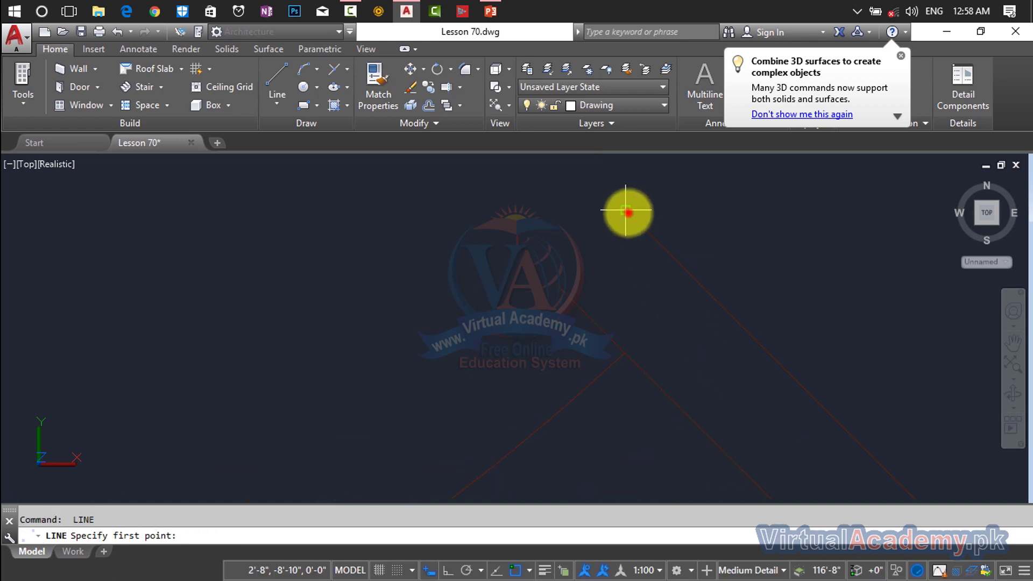
click(626, 211)
click(560, 281)
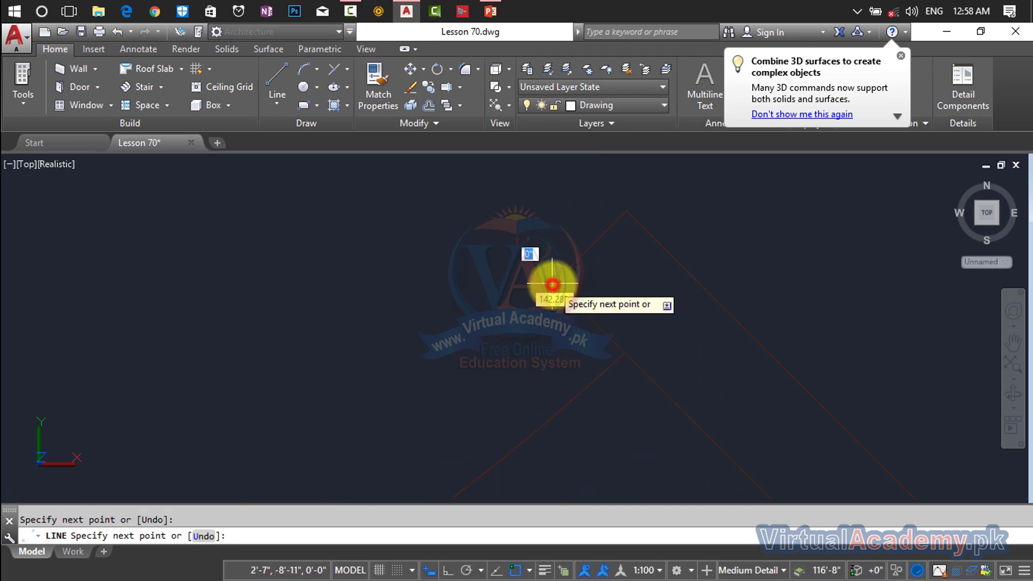
key(Return)
Step: Draw a line joining the upper ends of the two parallel end lines at the window outline's left end
middle_drag(554, 285, 798, 234)
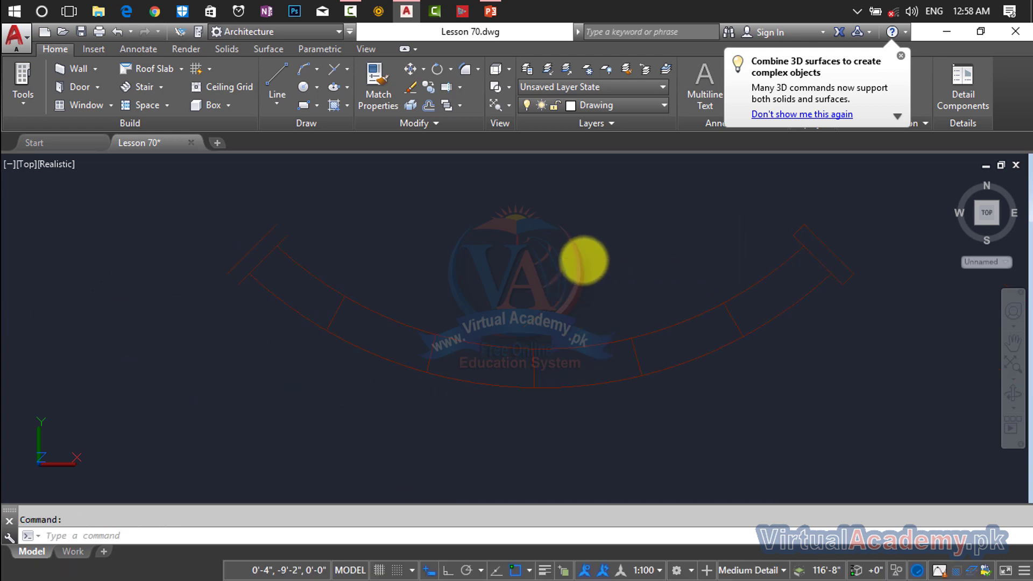
middle_drag(577, 255, 717, 344)
scroll(430, 319, up, 3)
key(Return)
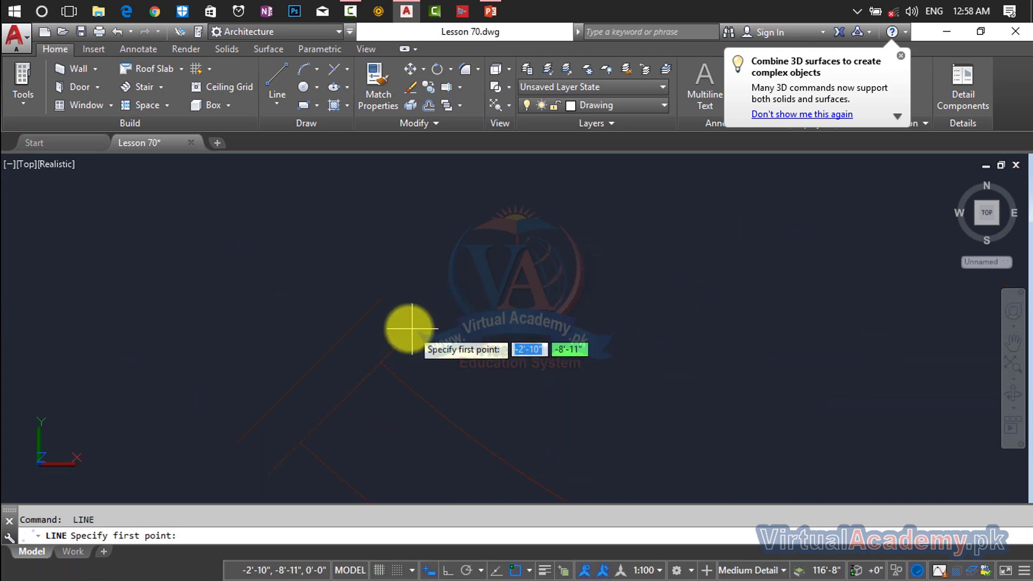
click(412, 330)
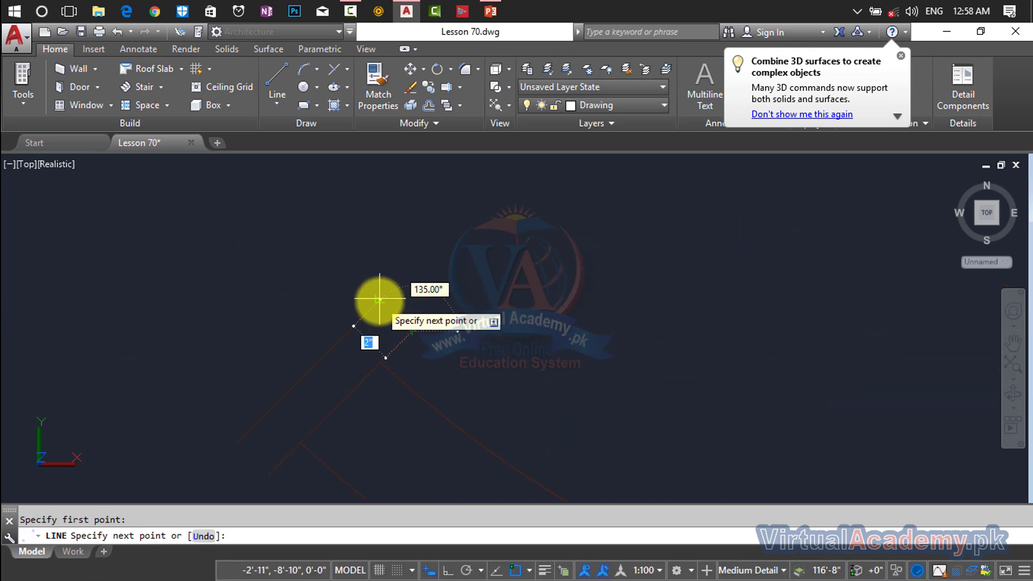
click(380, 299)
middle_drag(376, 295, 449, 300)
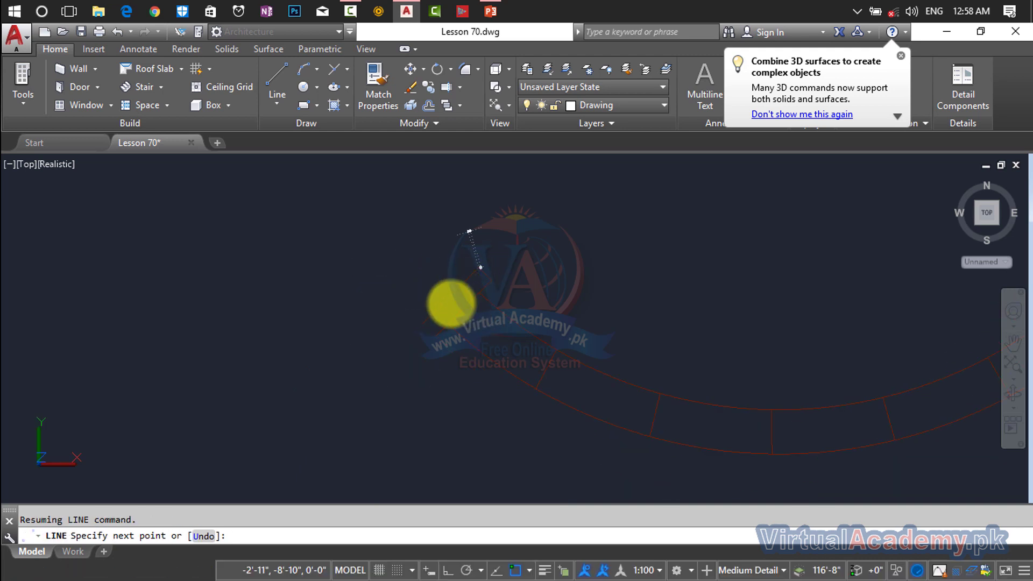
key(Return)
Step: Close the left end strip of the window outline with a line joining the lower ends of its two parallel lines
key(Return)
click(425, 338)
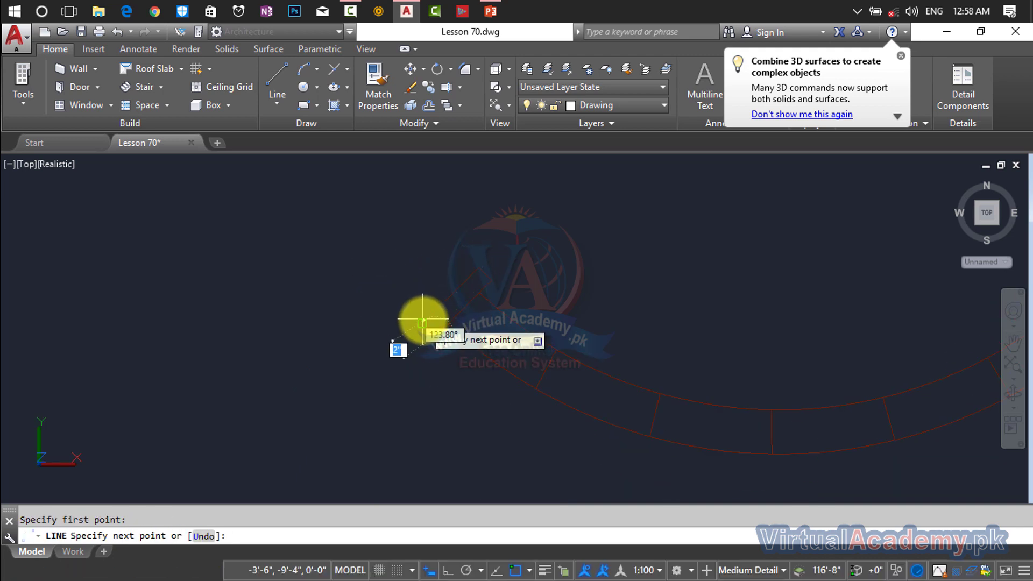
key(Return)
scroll(565, 297, down, 6)
middle_drag(602, 301, 483, 281)
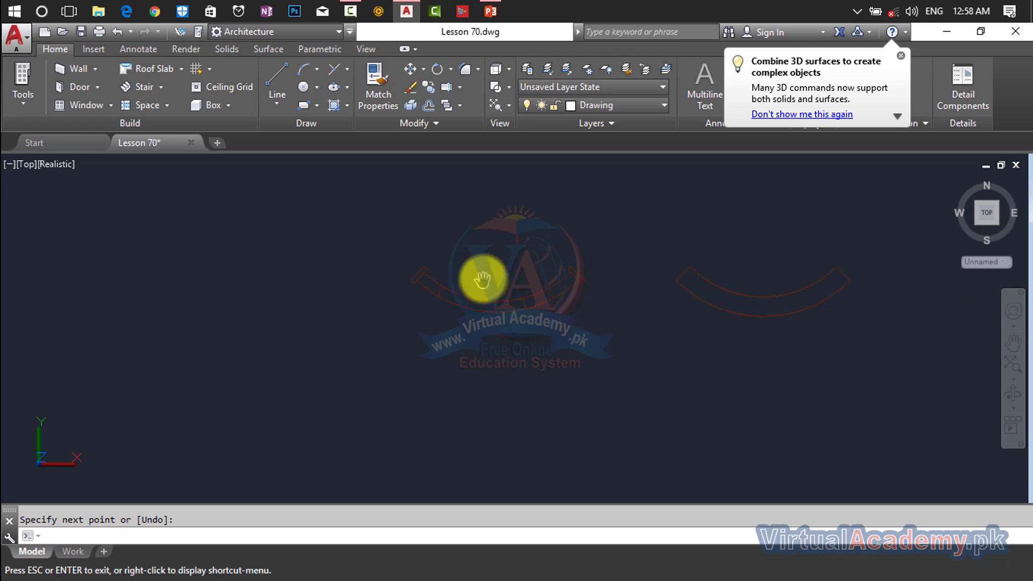
key(Escape)
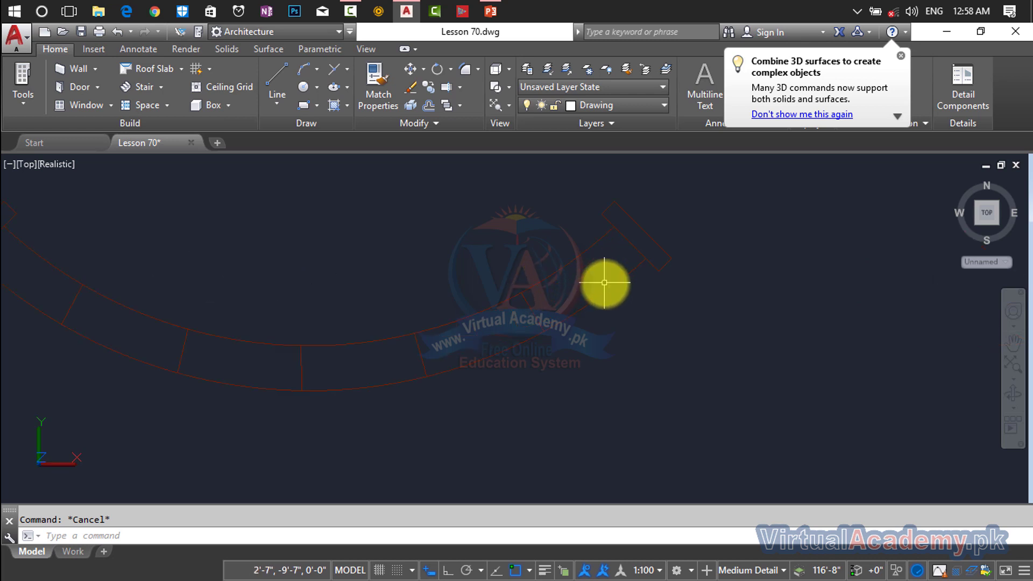
scroll(540, 297, up, 2)
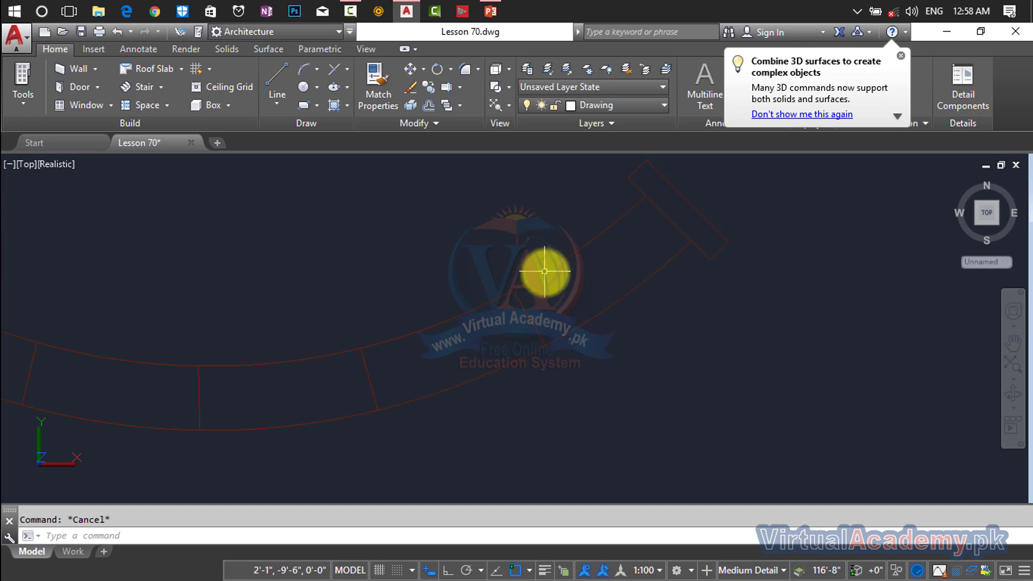
mouse_move(545, 271)
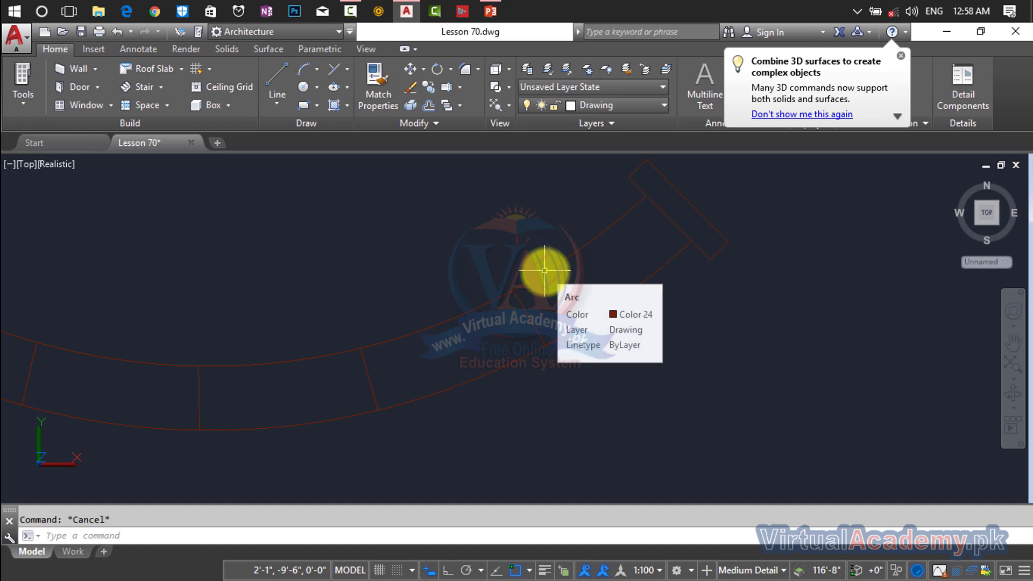
scroll(545, 270, up, 3)
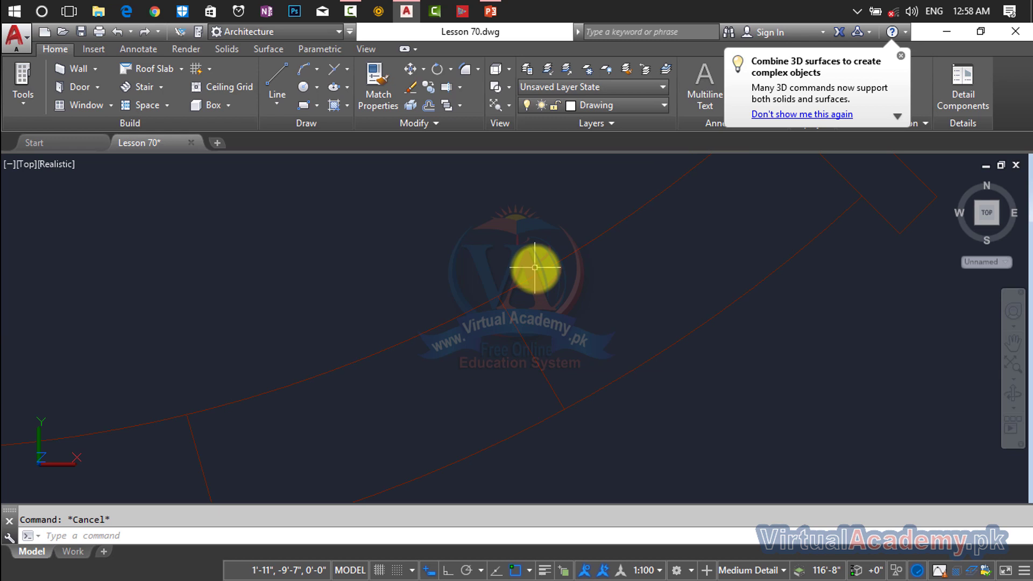
key(Return)
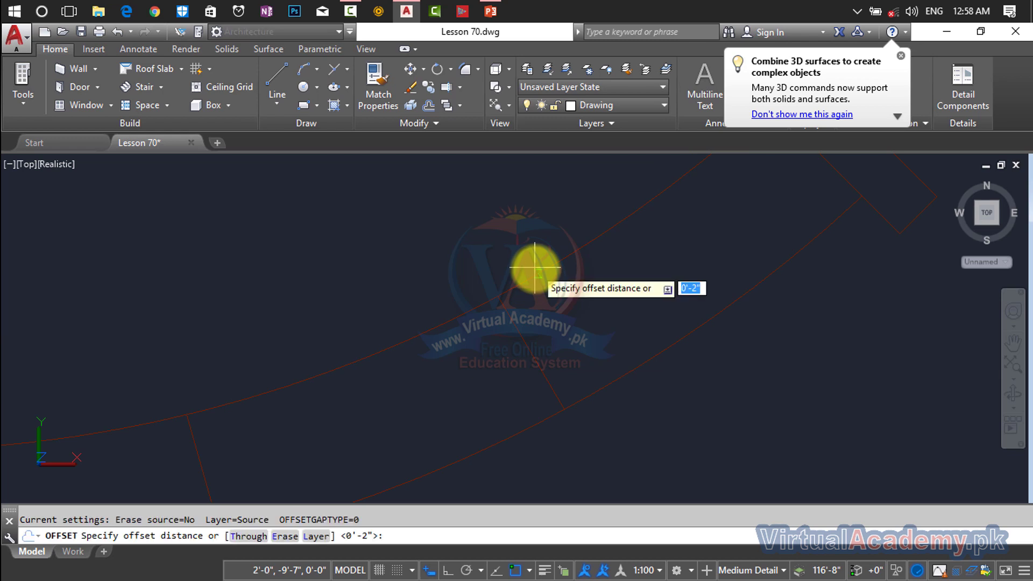
text(2')
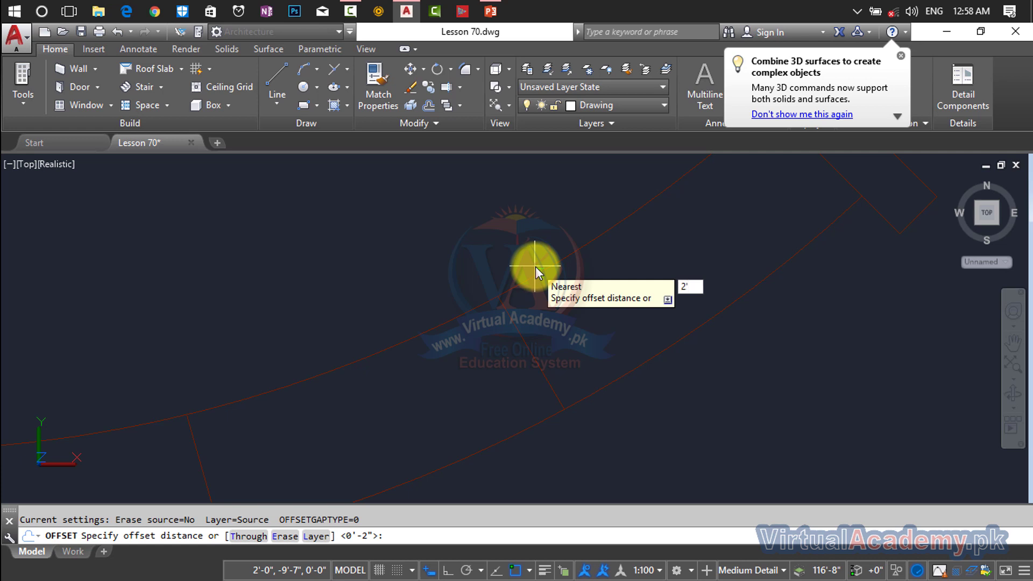
key(Return)
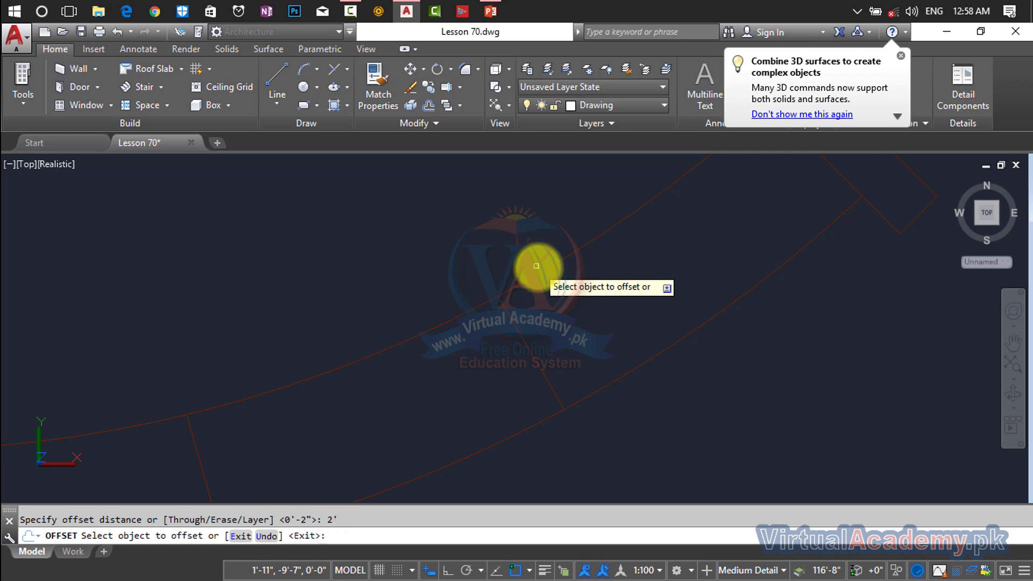
click(555, 264)
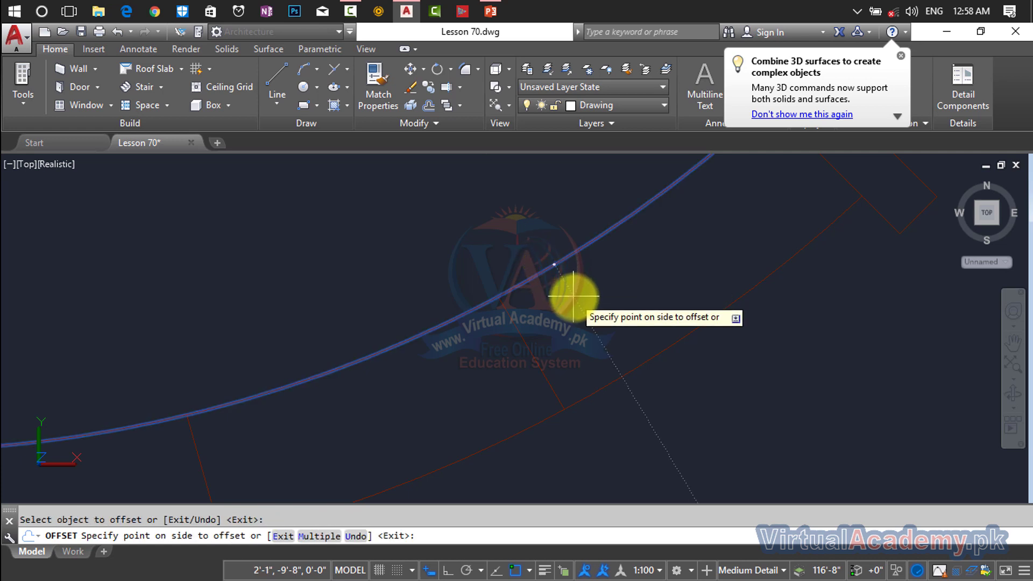
scroll(573, 296, down, 3)
key(Escape)
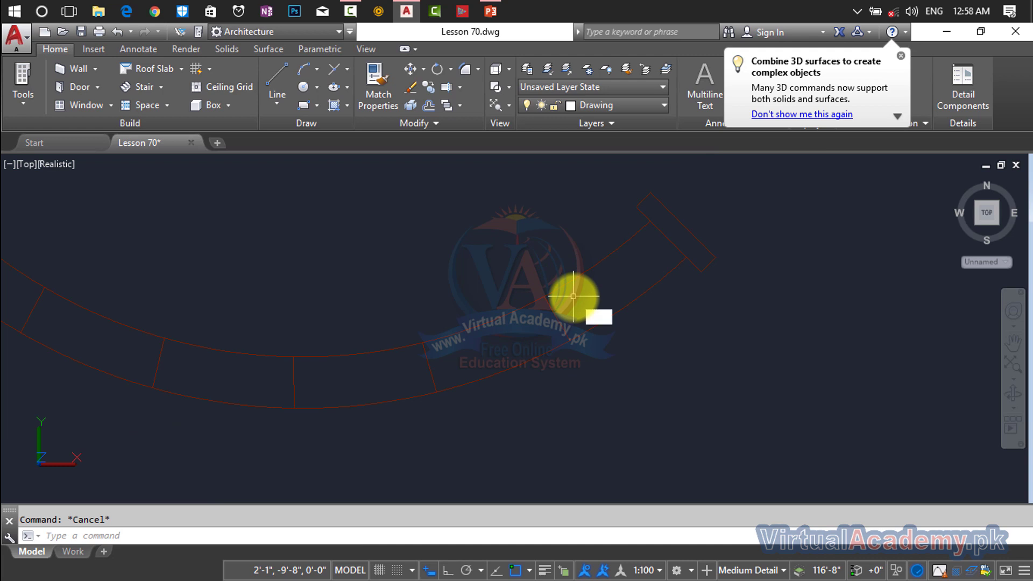
Step: Try offsetting the upper long arc 2" toward the lower arc, and delete the trial arc
key(Return)
text(2)
key(Return)
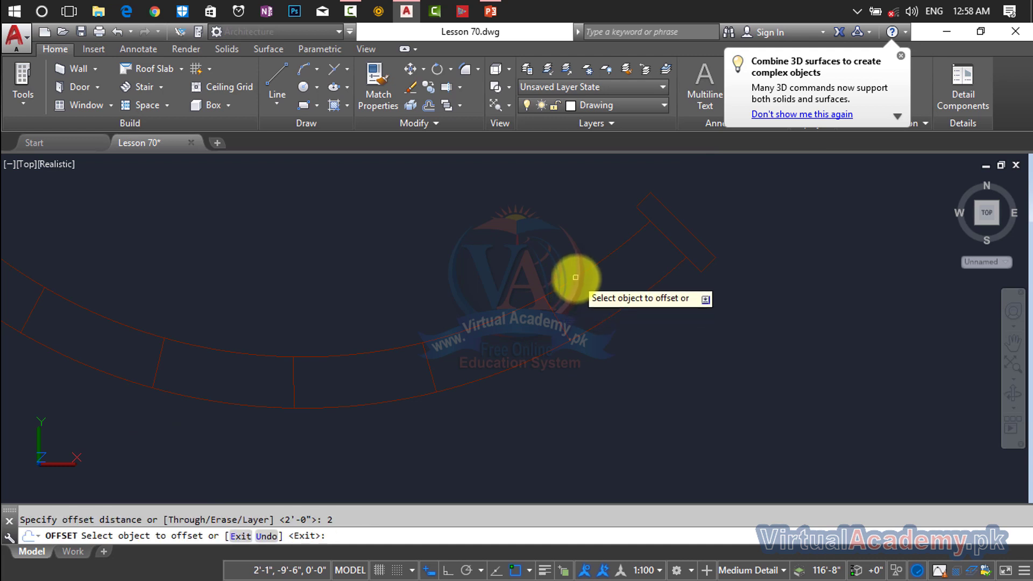
click(578, 276)
click(592, 299)
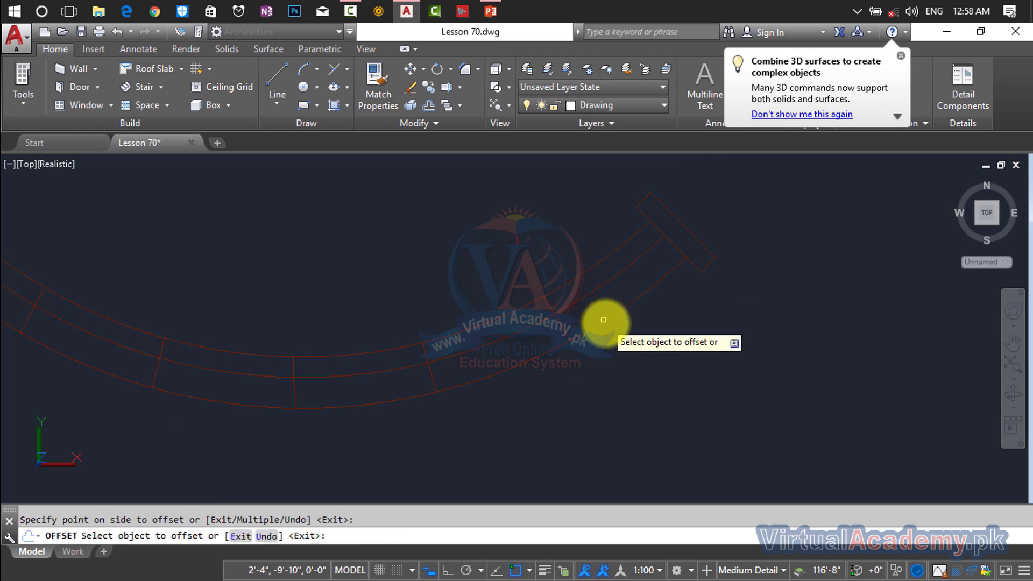
click(603, 316)
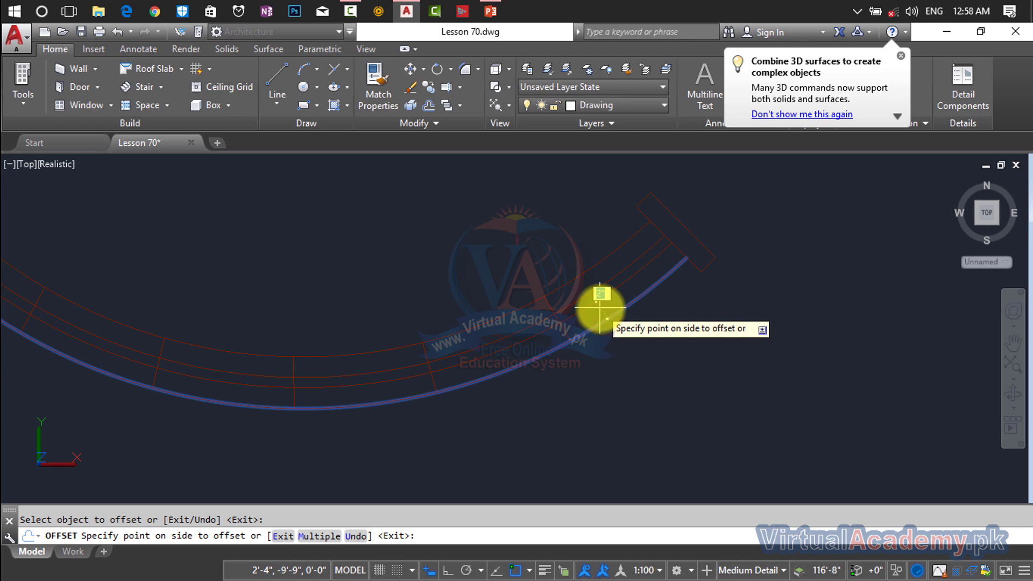
key(Escape)
click(591, 293)
click(593, 295)
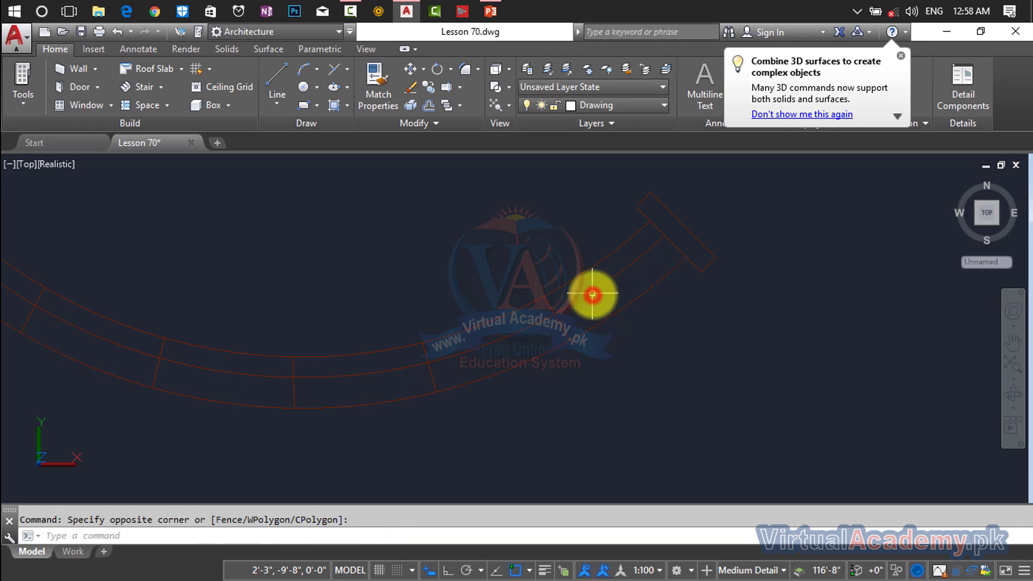
click(593, 292)
key(Delete)
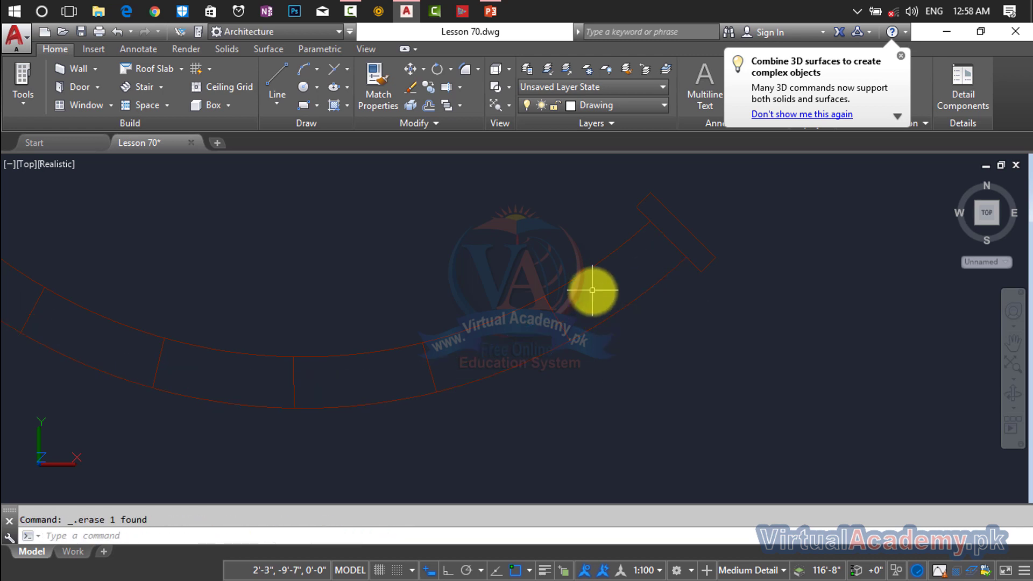
Step: Try offsetting the upper long arc 1" toward the lower arc, and delete the trial arc
key(Return)
text(1)
key(Return)
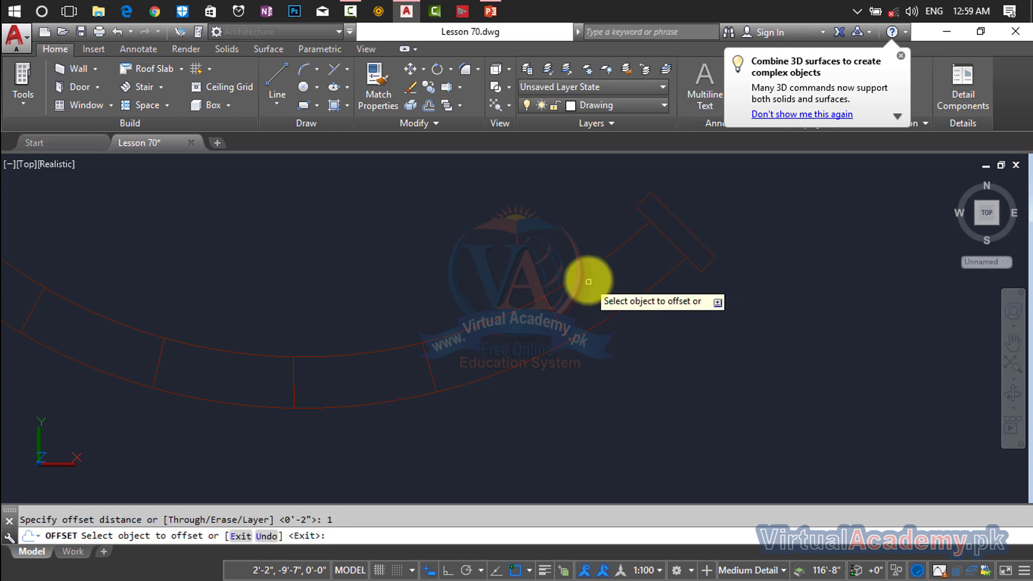
click(588, 271)
click(594, 294)
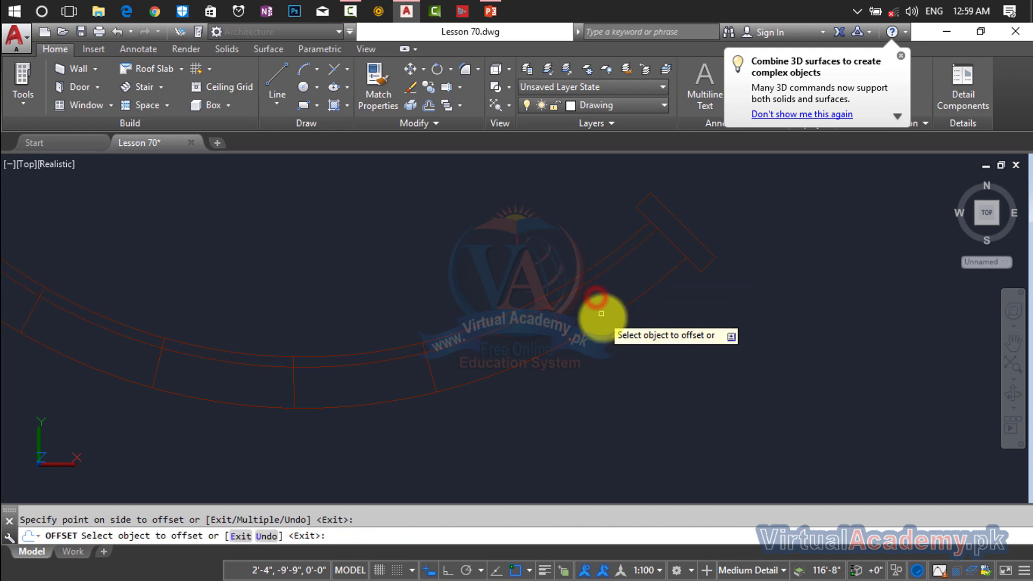
click(602, 323)
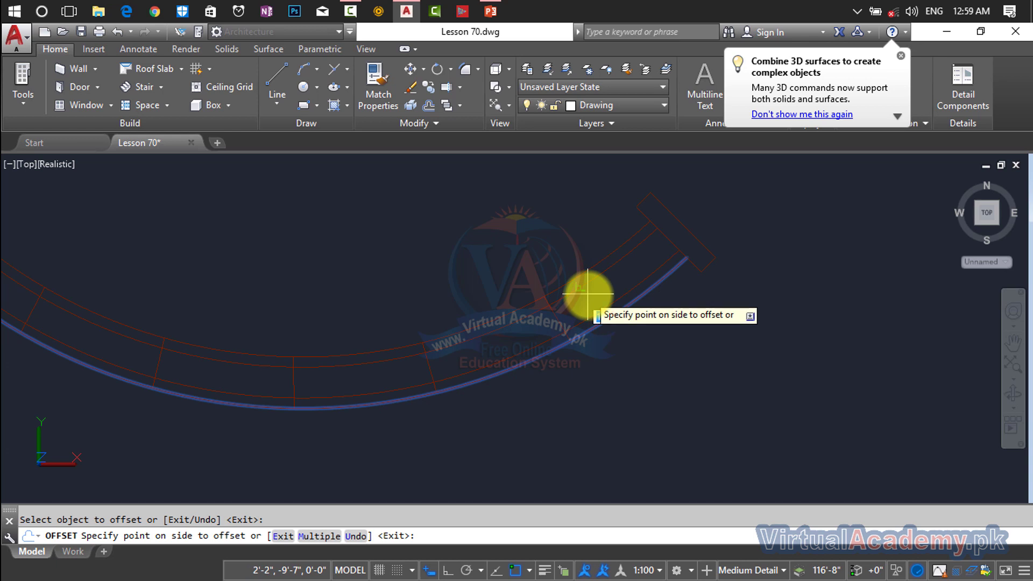
key(Escape)
click(584, 287)
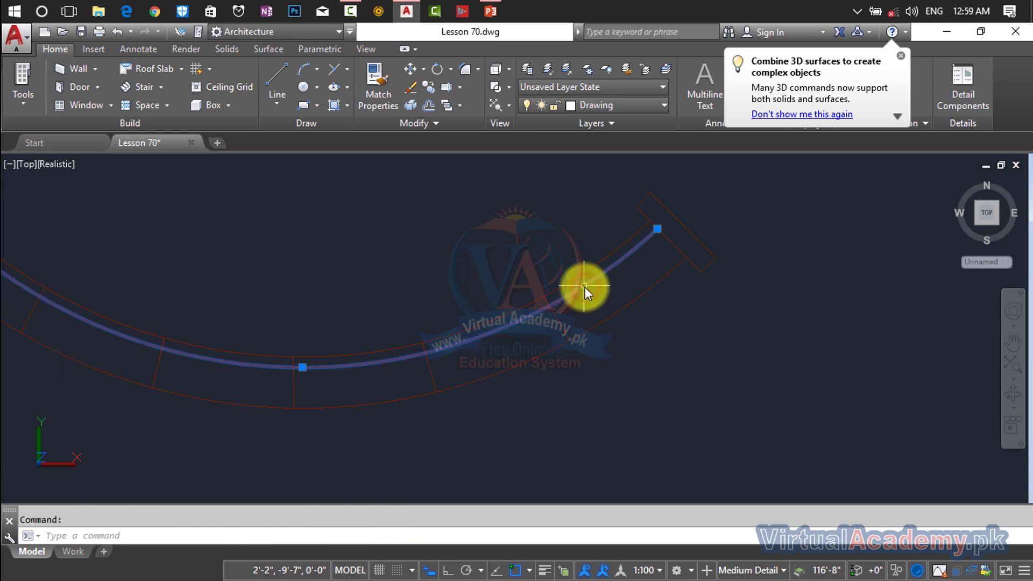
key(Delete)
Step: Offset the upper and lower long arcs of the window outline 1.5" inward, toward each other
text(o)
key(Return)
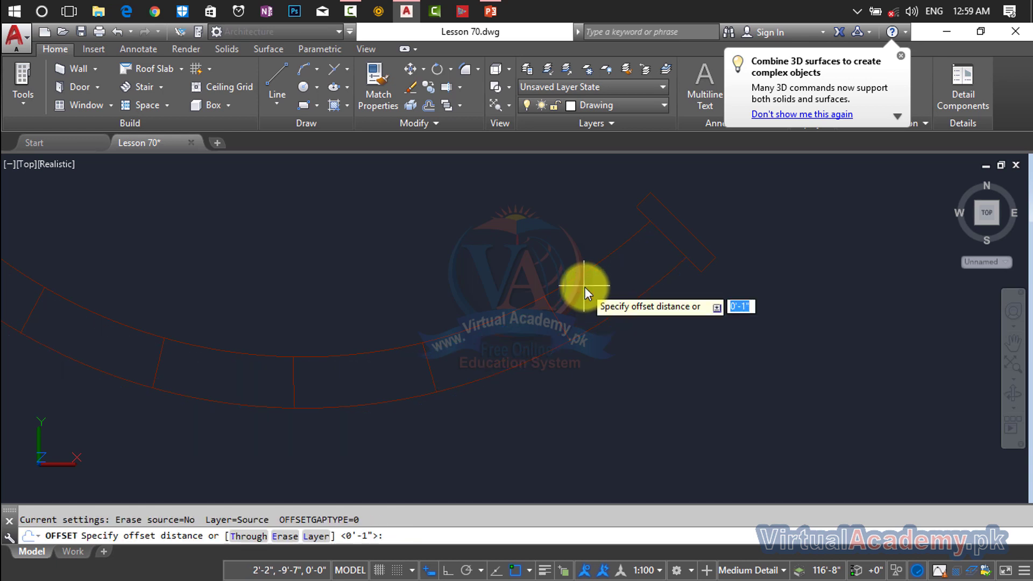
text(1.5)
key(Return)
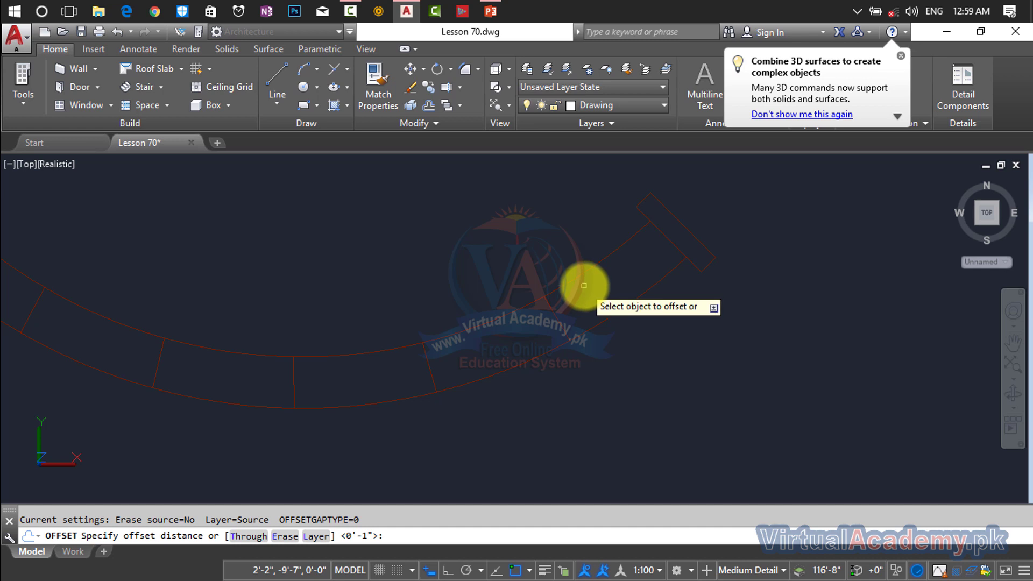
click(582, 273)
click(598, 305)
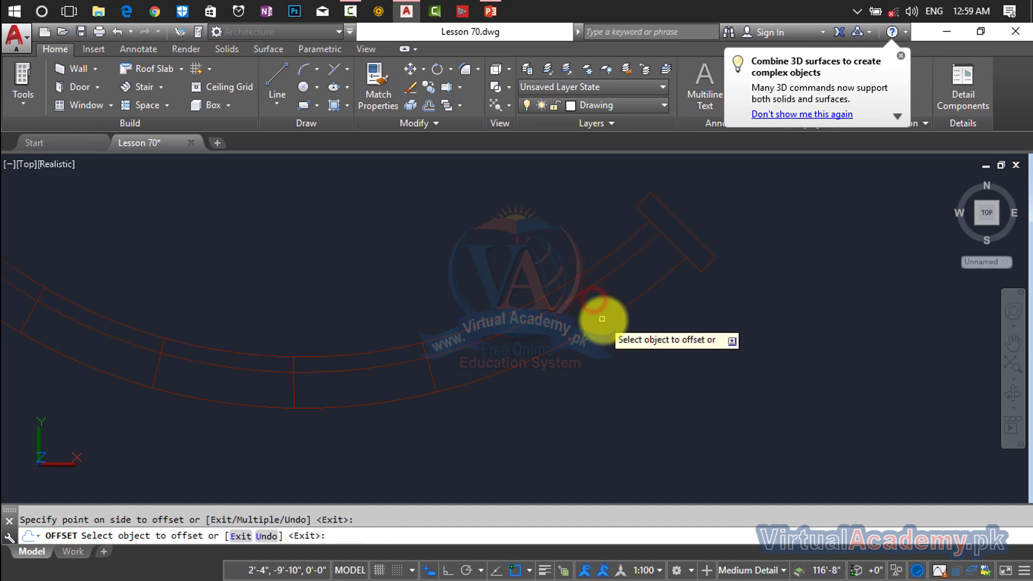
click(604, 324)
click(593, 304)
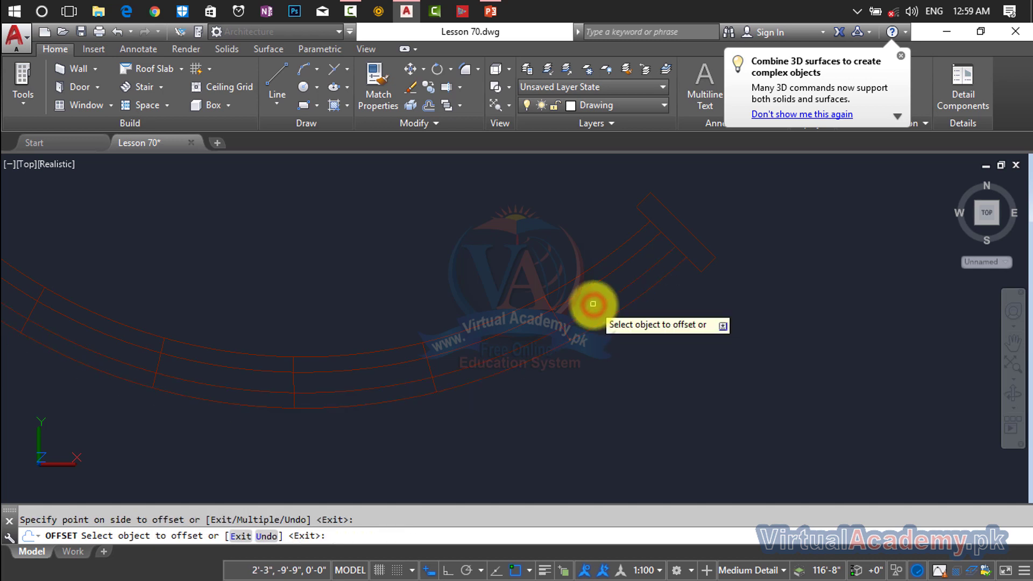
key(Escape)
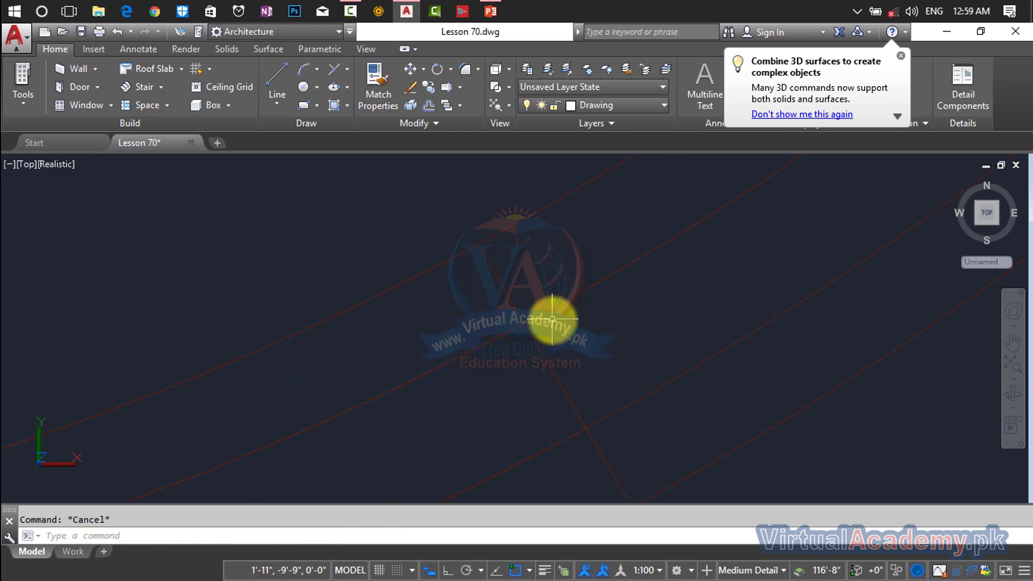
Step: Measure the gap between the two inner offset arcs of the window outline, starting from the divider line's lower crossing
text(dist)
key(Return)
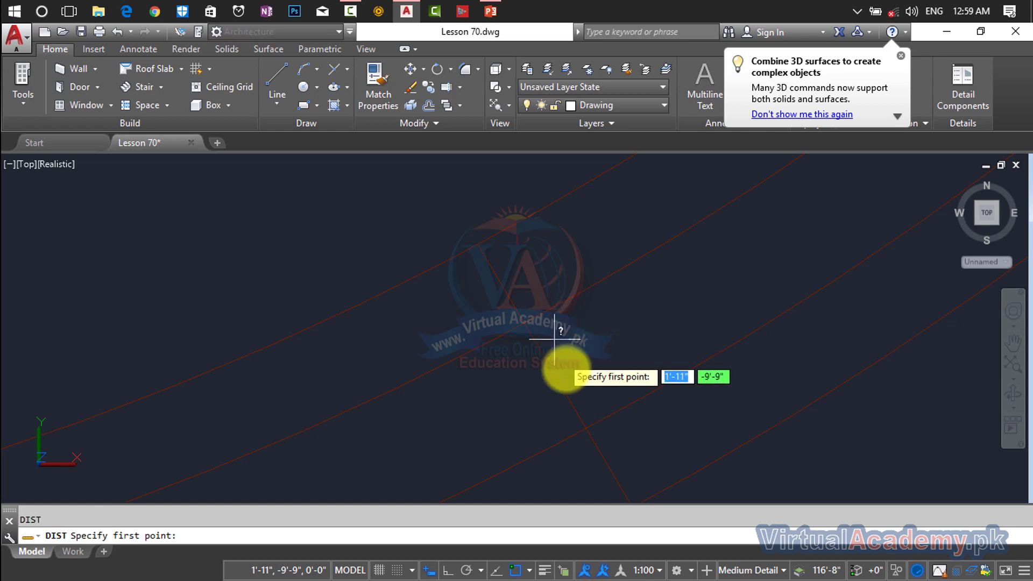
click(586, 429)
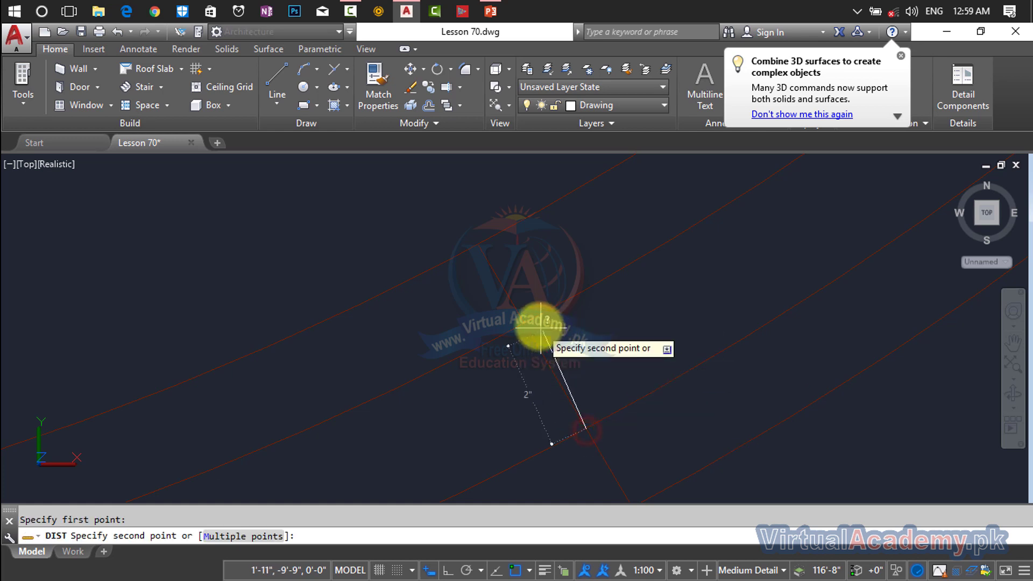
key(Escape)
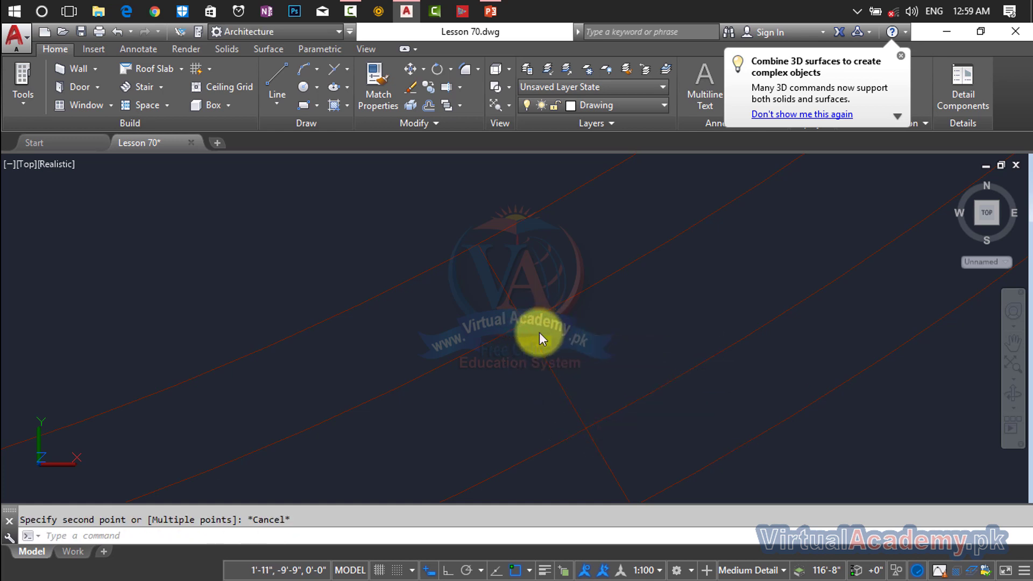
key(Escape)
Step: Delete the outermost upper and lower long arcs of the window outline, keeping the two inner offset arcs
scroll(541, 332, down, 10)
middle_drag(540, 332, 574, 311)
scroll(574, 311, up, 6)
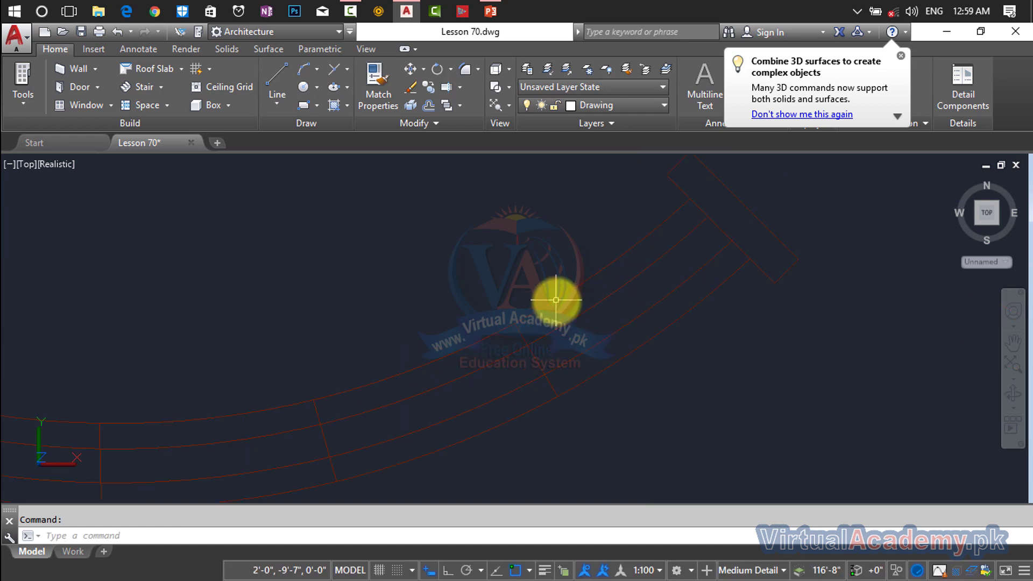
click(556, 300)
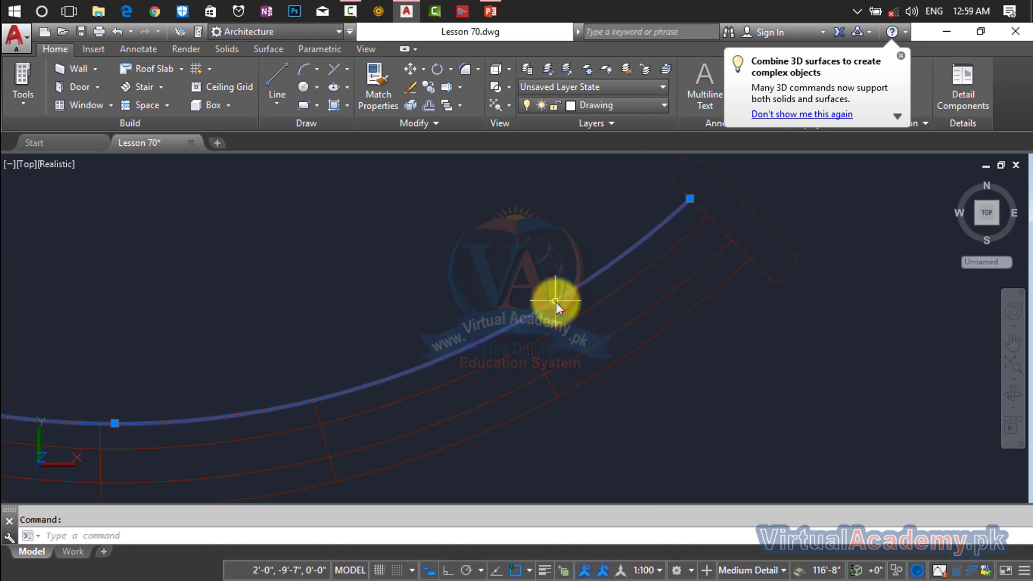
key(Delete)
scroll(555, 301, down, 4)
middle_drag(555, 301, 628, 280)
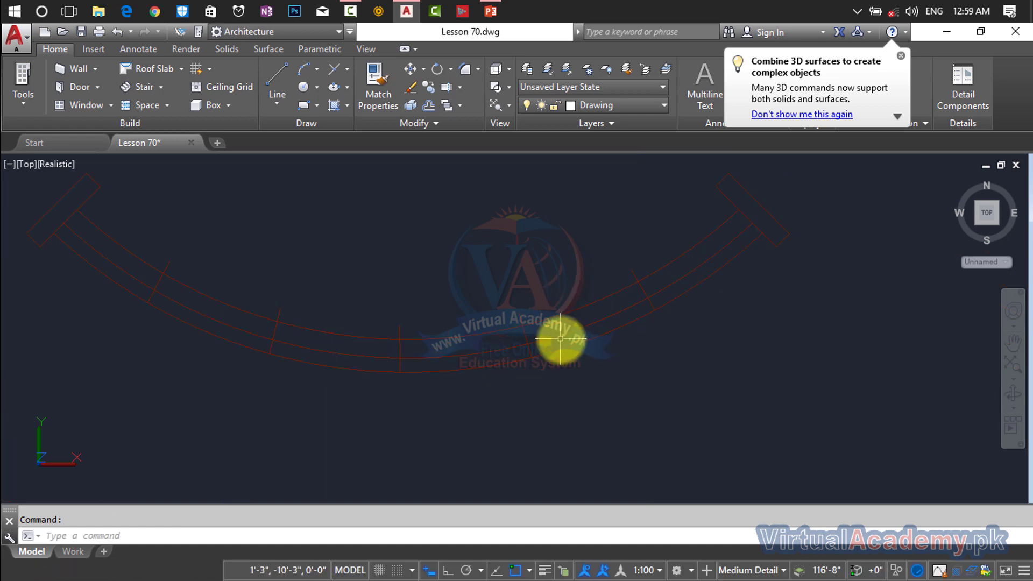
click(562, 348)
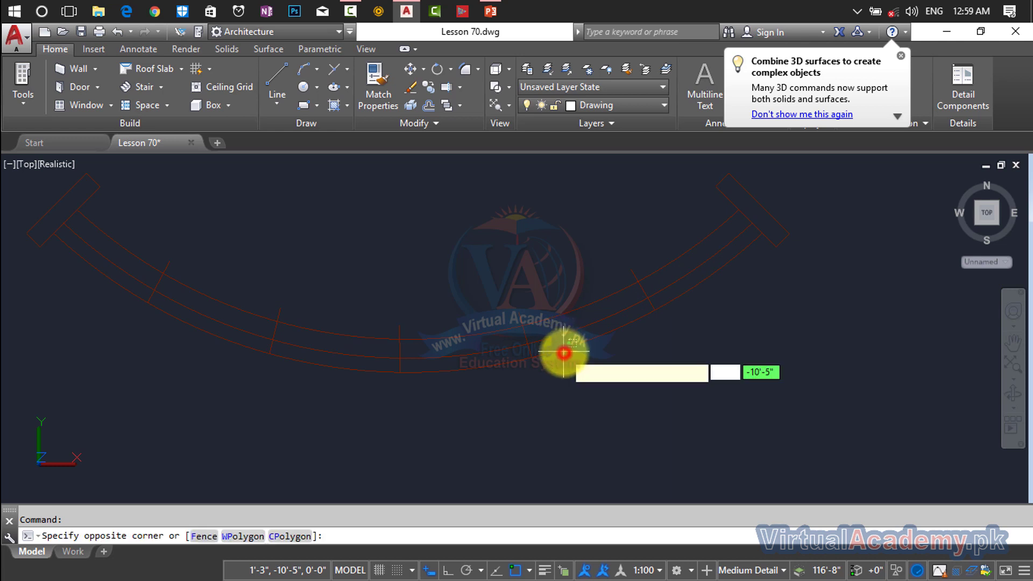
click(565, 354)
click(565, 349)
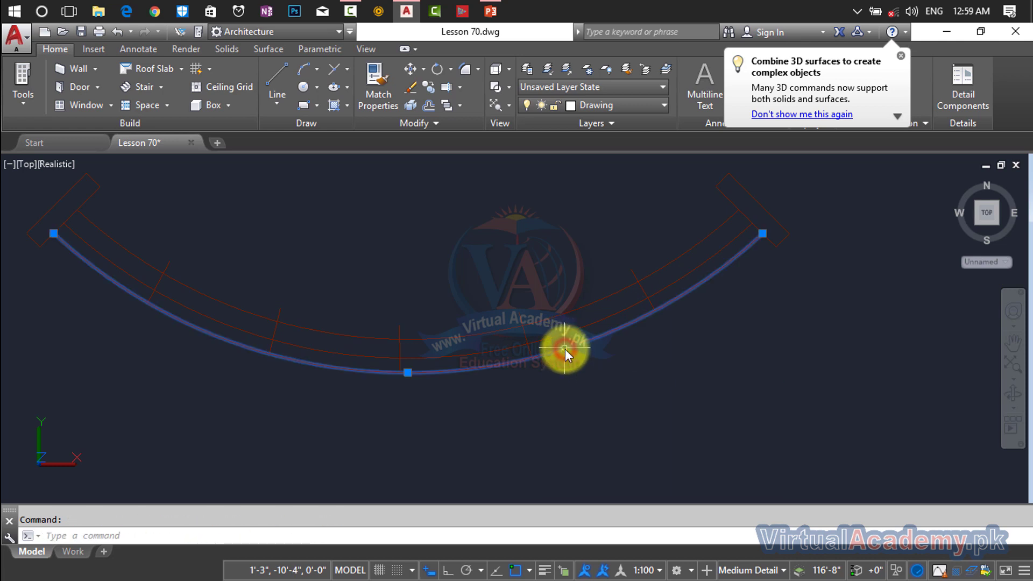
key(Delete)
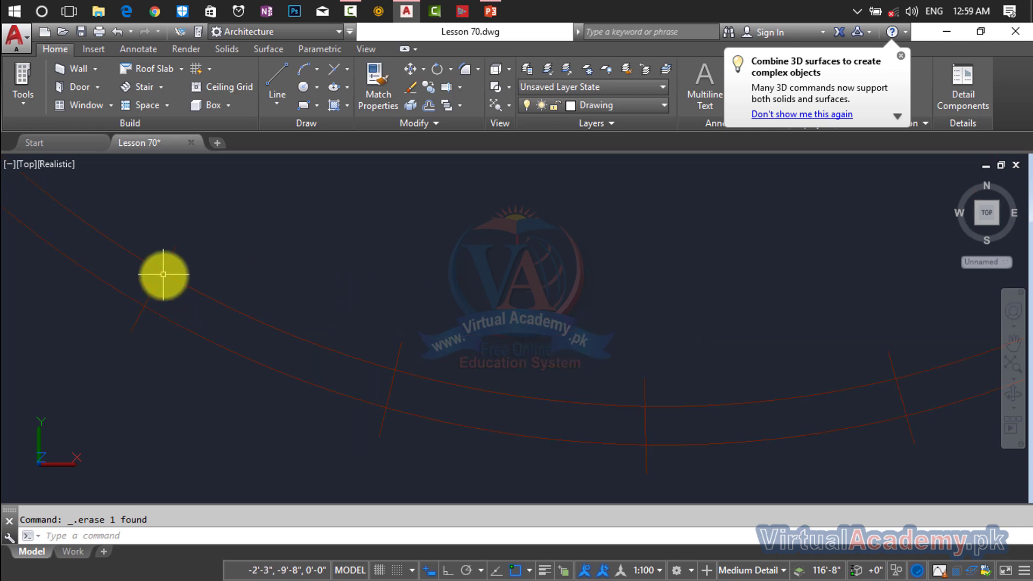
Step: Try offsetting the leftmost divider line of the window outline 1.5" to its right, and undo the offset
mouse_move(164, 274)
middle_down()
mouse_move(318, 307)
mouse_move(406, 345)
middle_up()
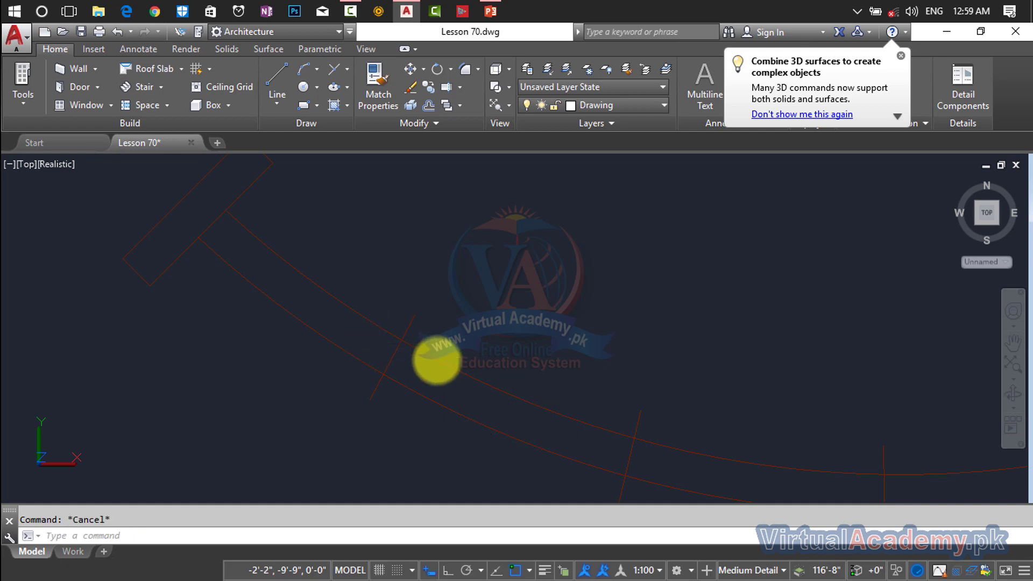
text(o)
key(Return)
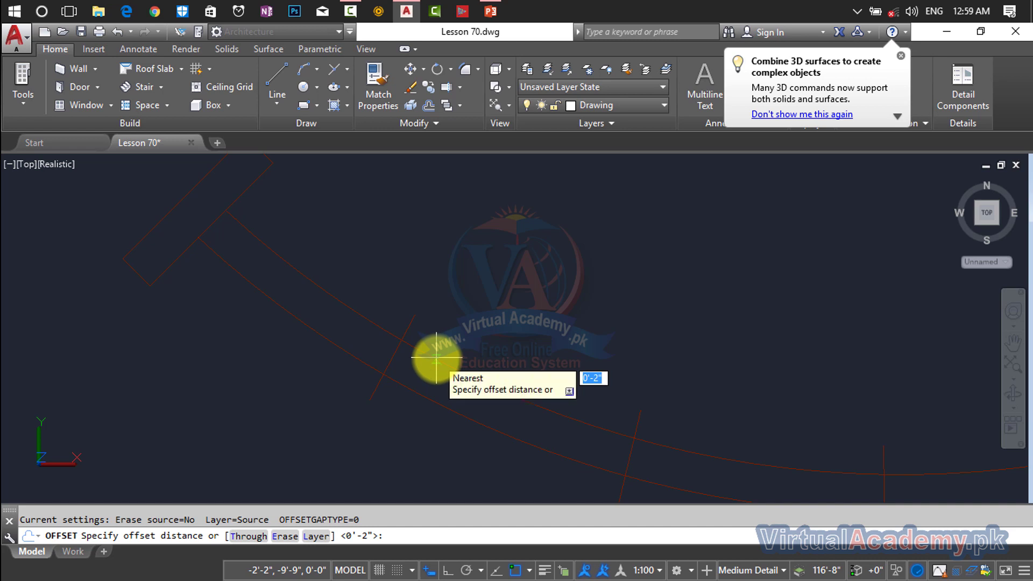
text(1.5)
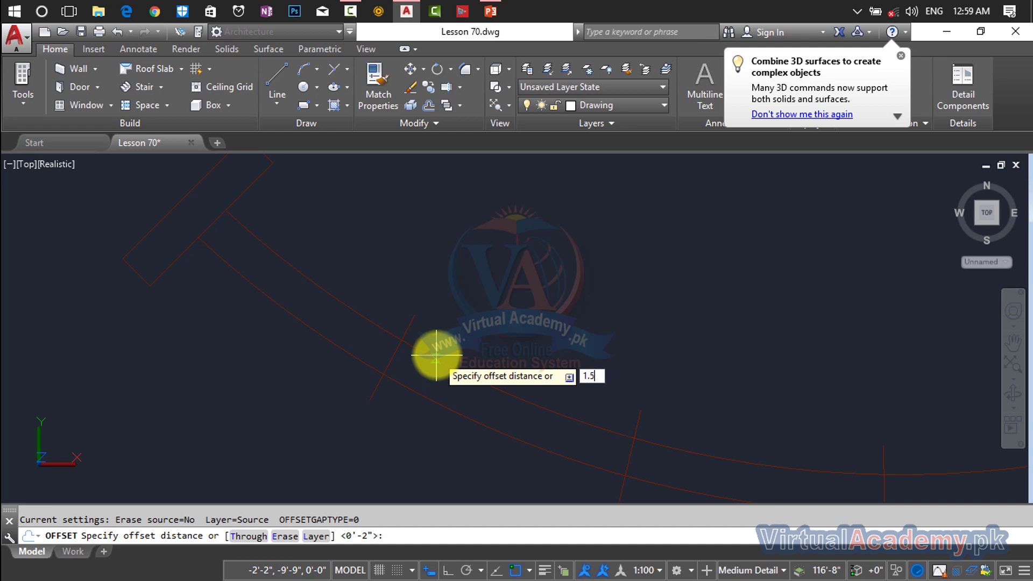
key(Return)
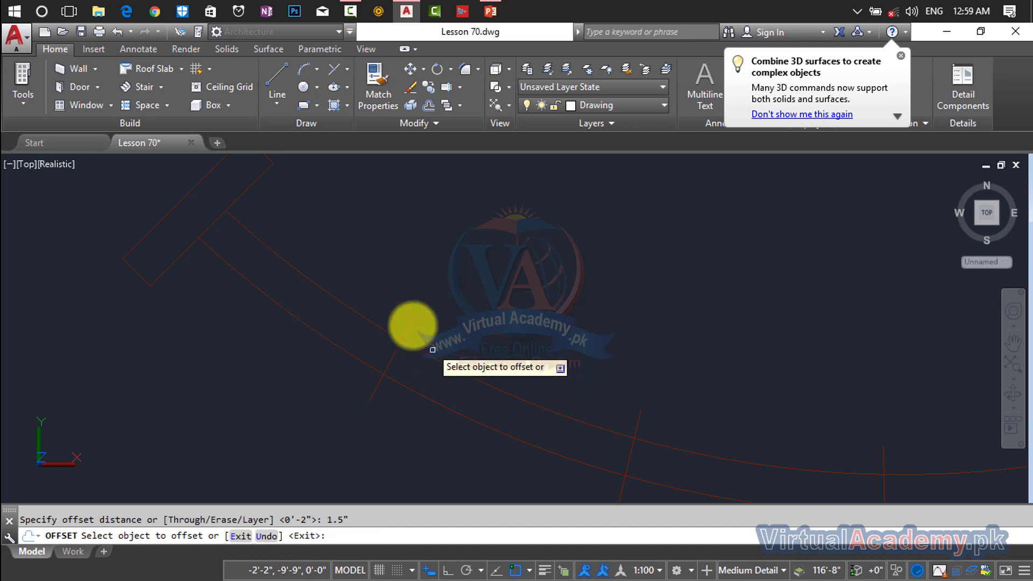
click(409, 321)
click(471, 347)
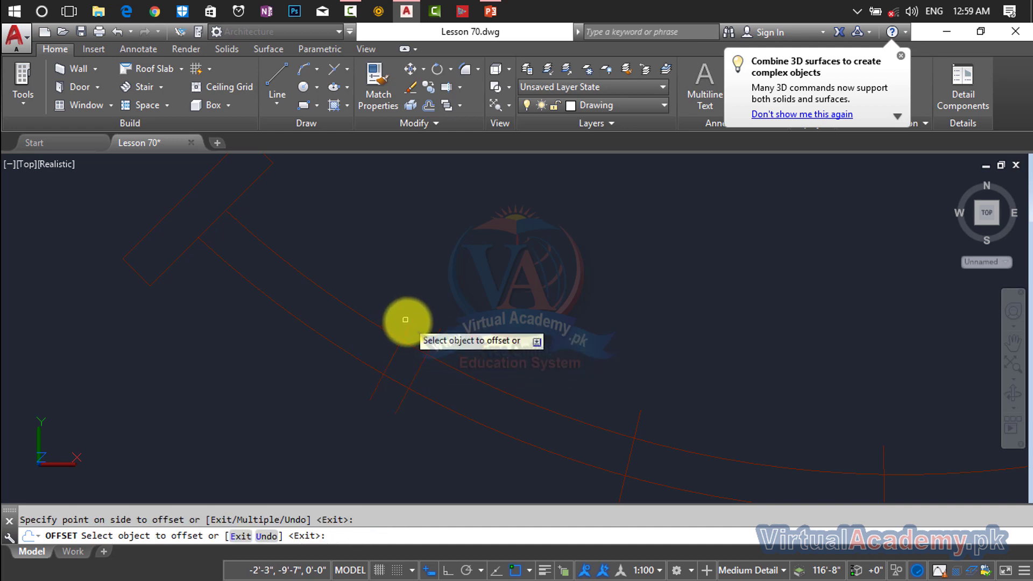
scroll(404, 323, down, 5)
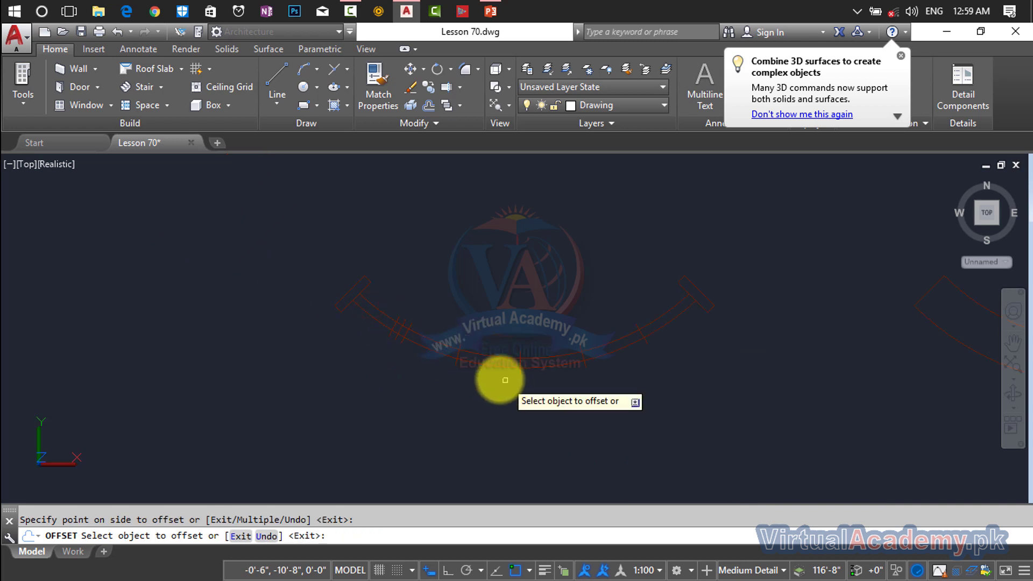
scroll(398, 328, up, 4)
key(Escape)
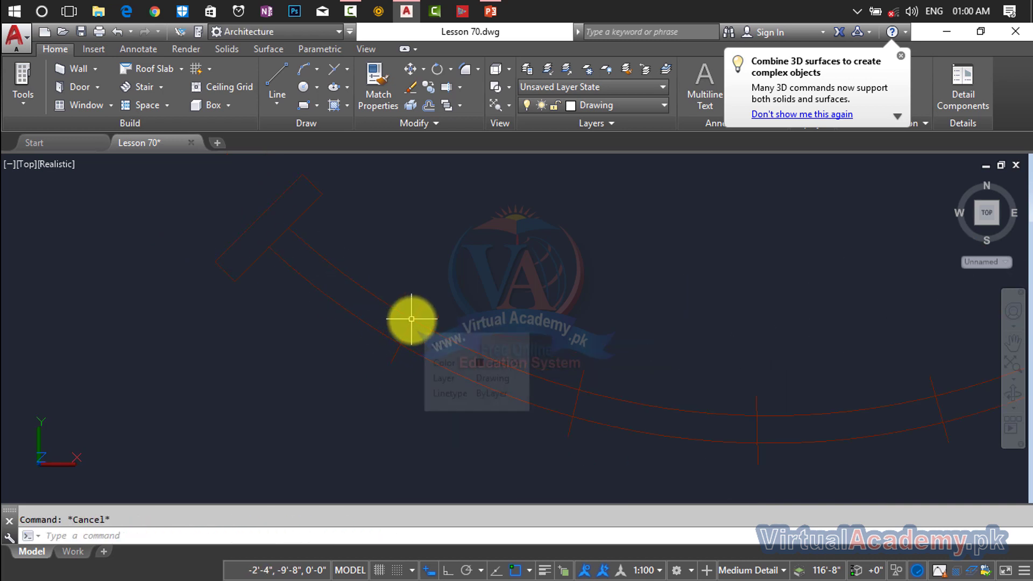
key(ctrl+z)
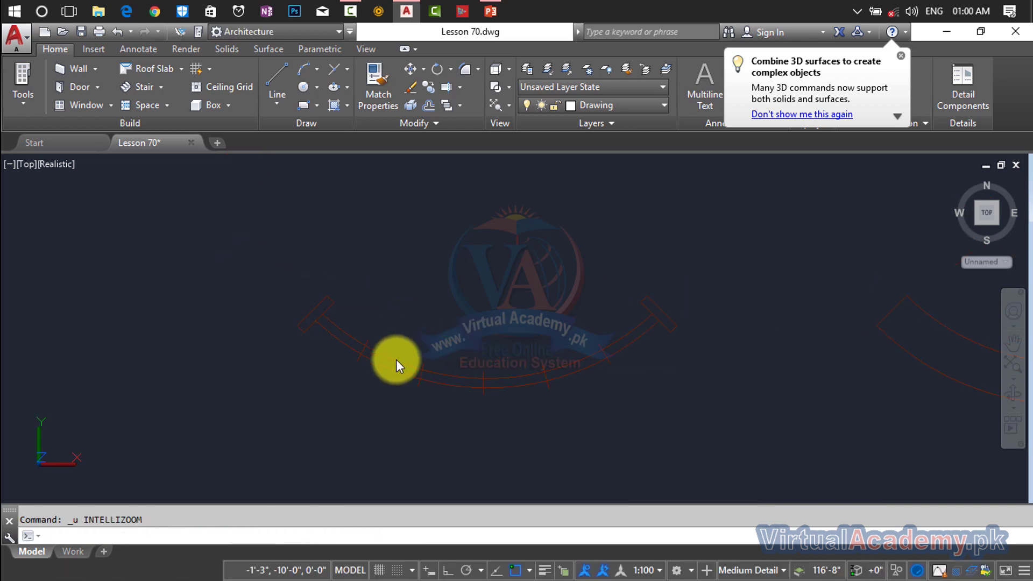
Step: Offset the leftmost divider line of the window outline 0.6" to both sides
text(o)
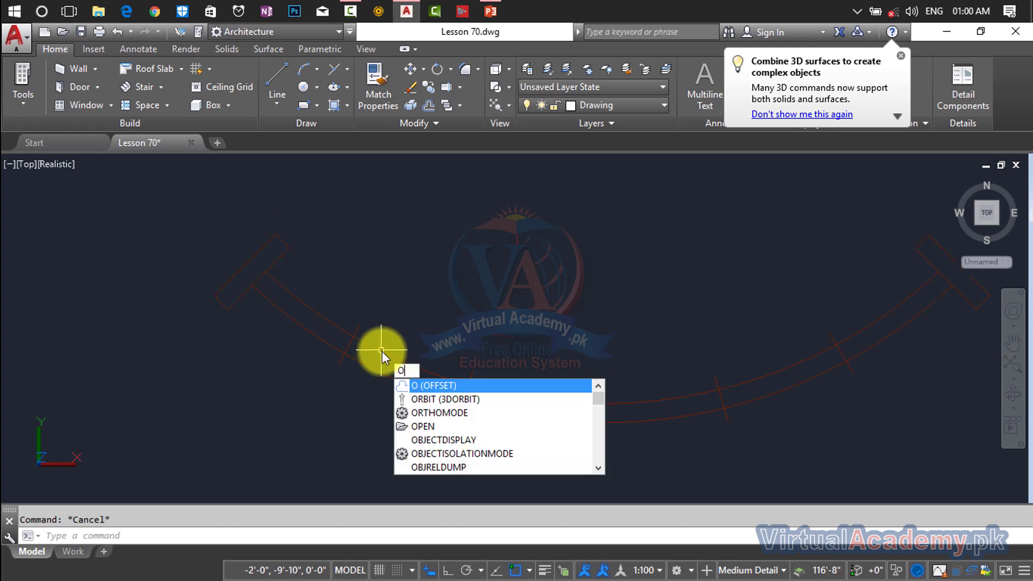
key(Return)
text(.6")
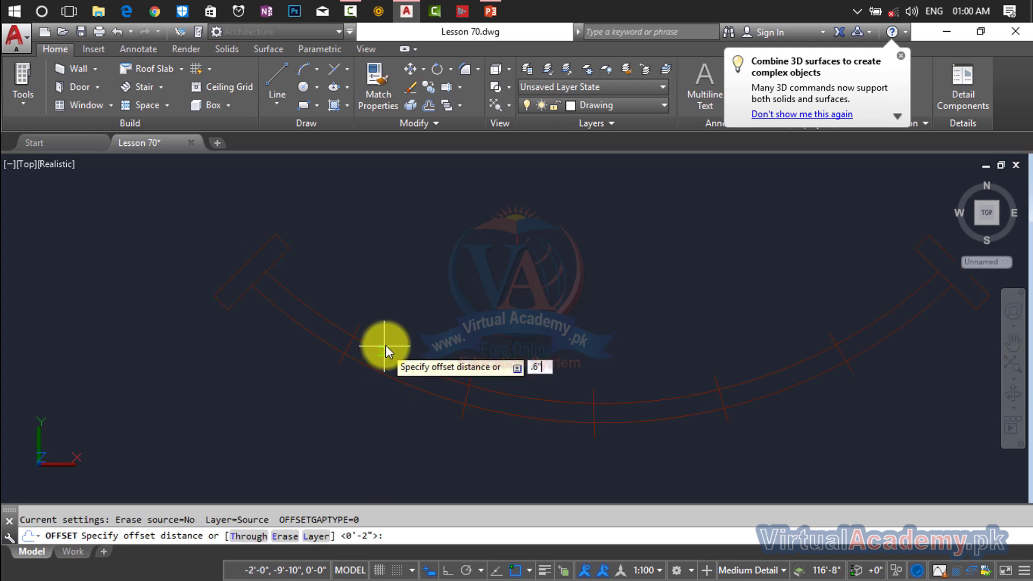
key(Return)
click(364, 326)
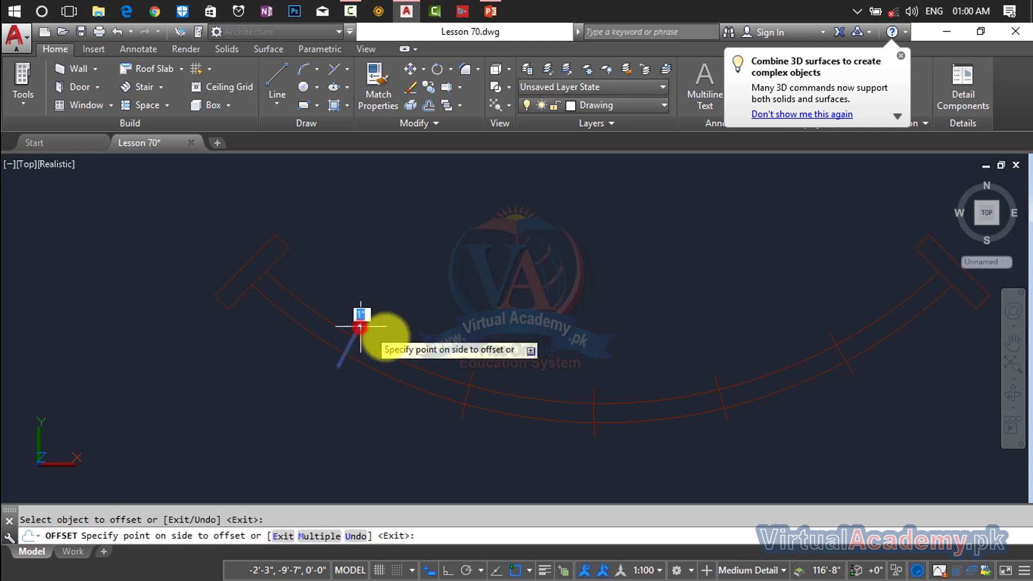
click(354, 328)
scroll(356, 331, up, 2)
click(356, 331)
click(339, 303)
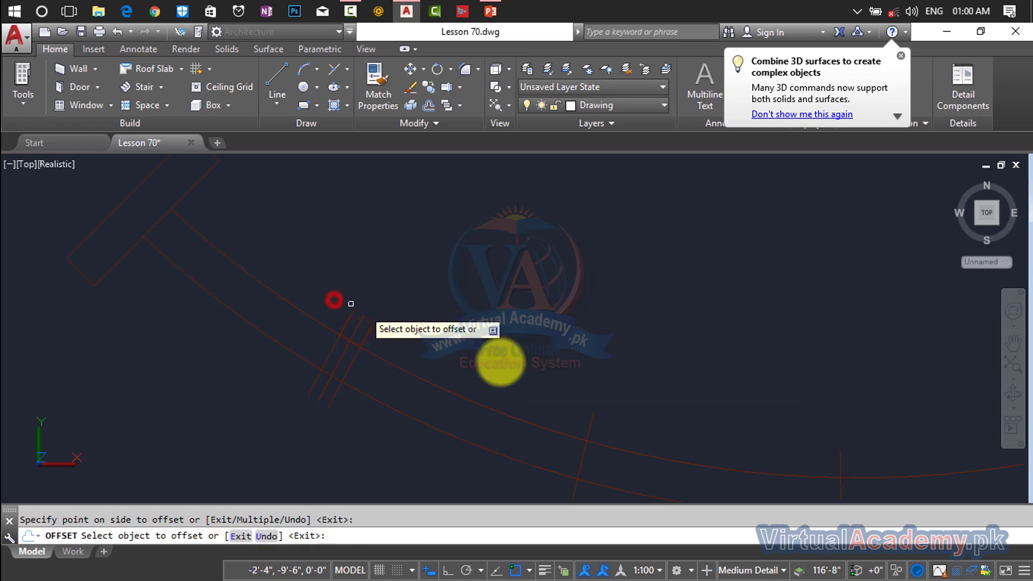
Step: Offset the second divider line from the left and the middle divider line 0.6" to both sides
click(591, 419)
click(667, 434)
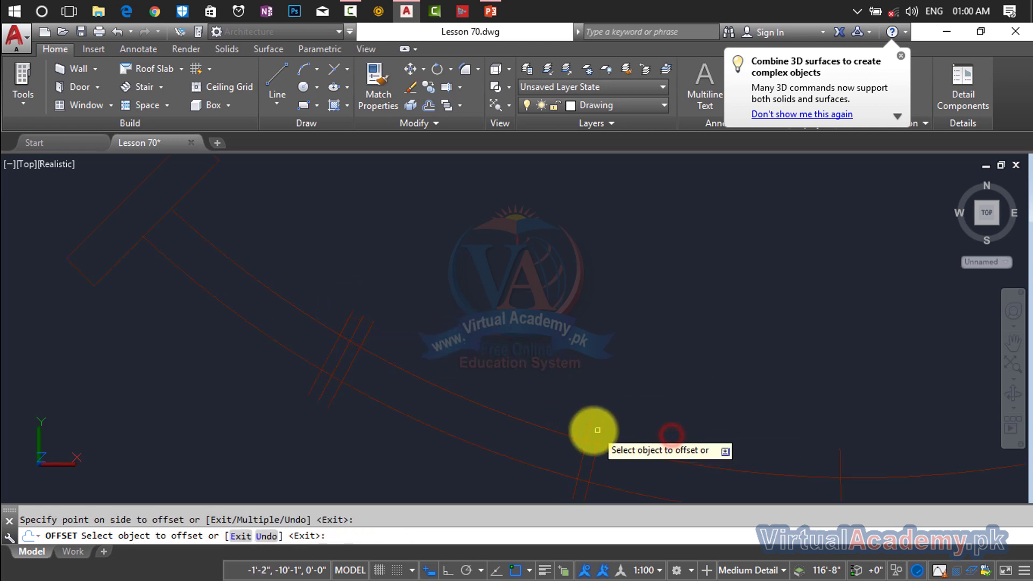
click(592, 422)
click(521, 392)
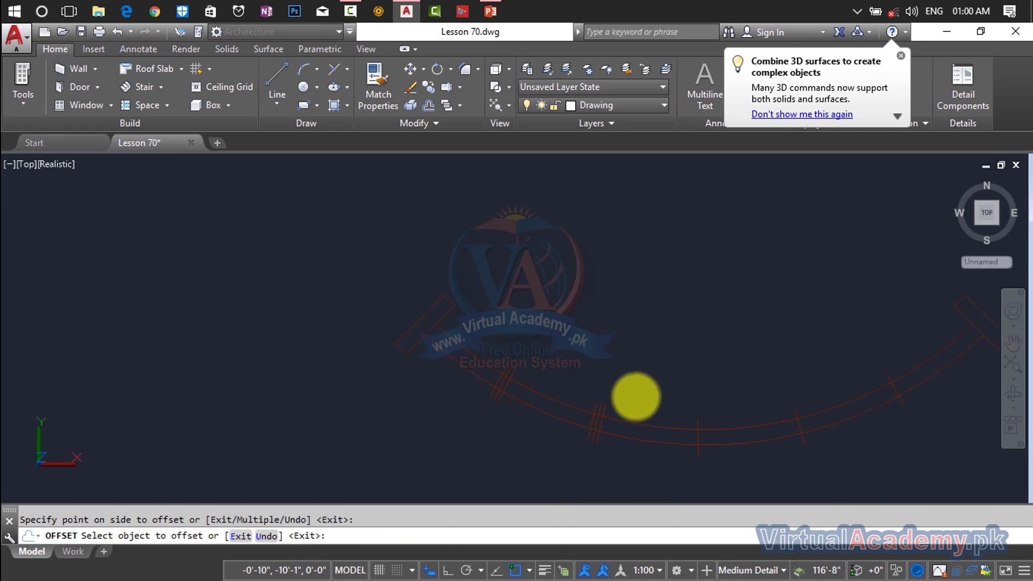
scroll(542, 355, up, 2)
click(550, 360)
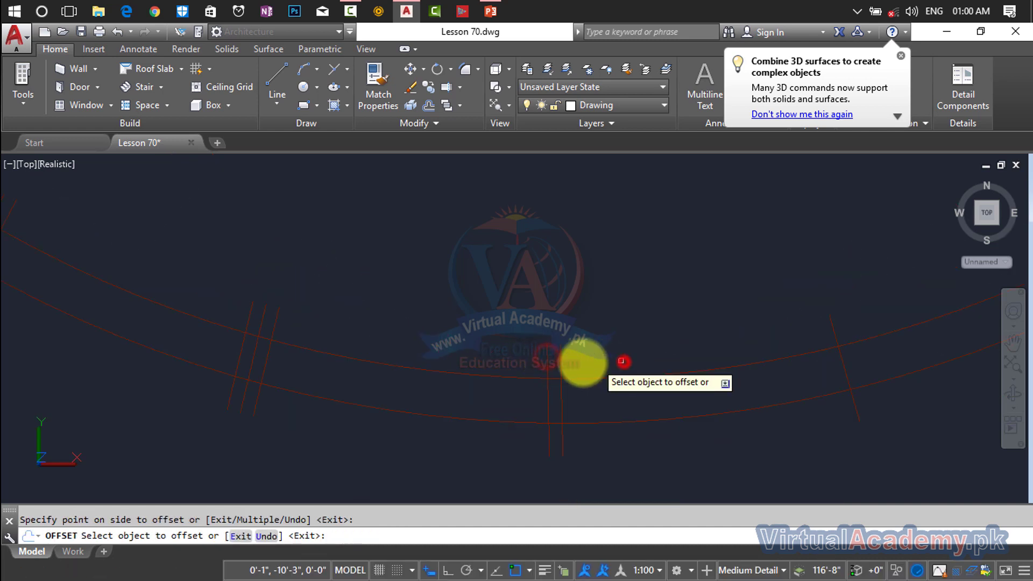
click(479, 353)
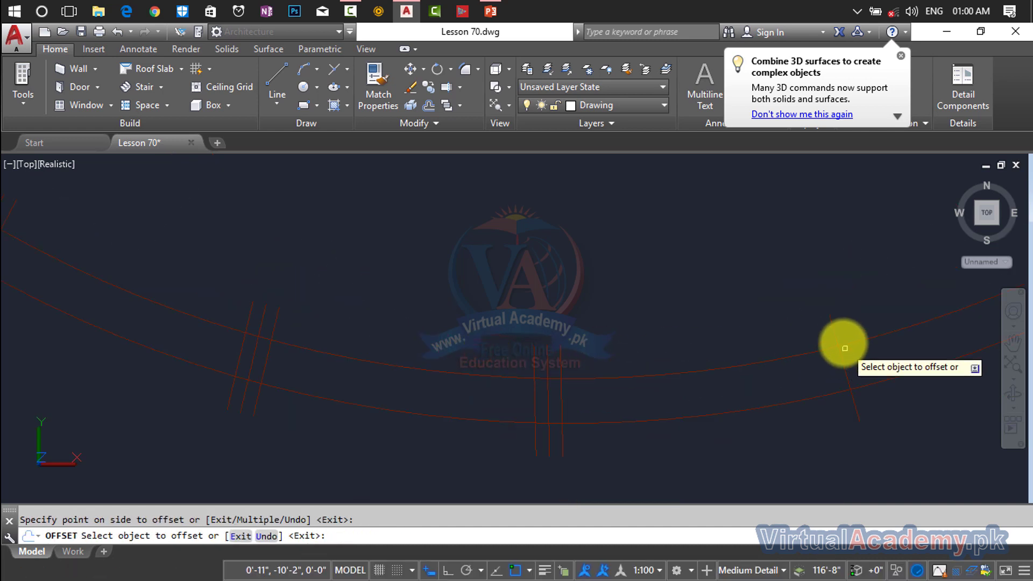
Step: Offset the two divider lines on the right half of the window outline 0.6" to both sides
click(831, 329)
click(892, 313)
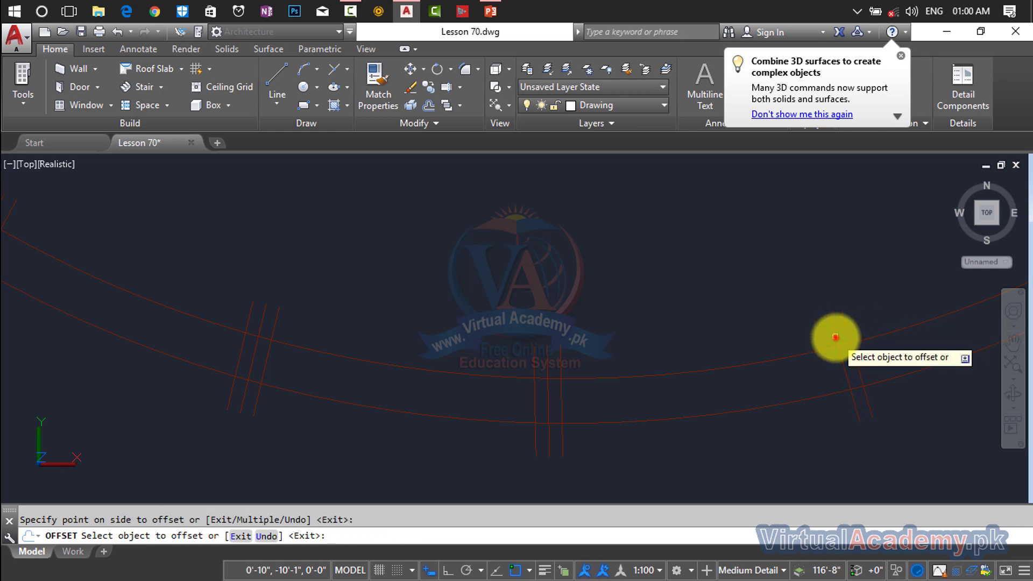
click(836, 336)
click(759, 330)
scroll(572, 373, down, 3)
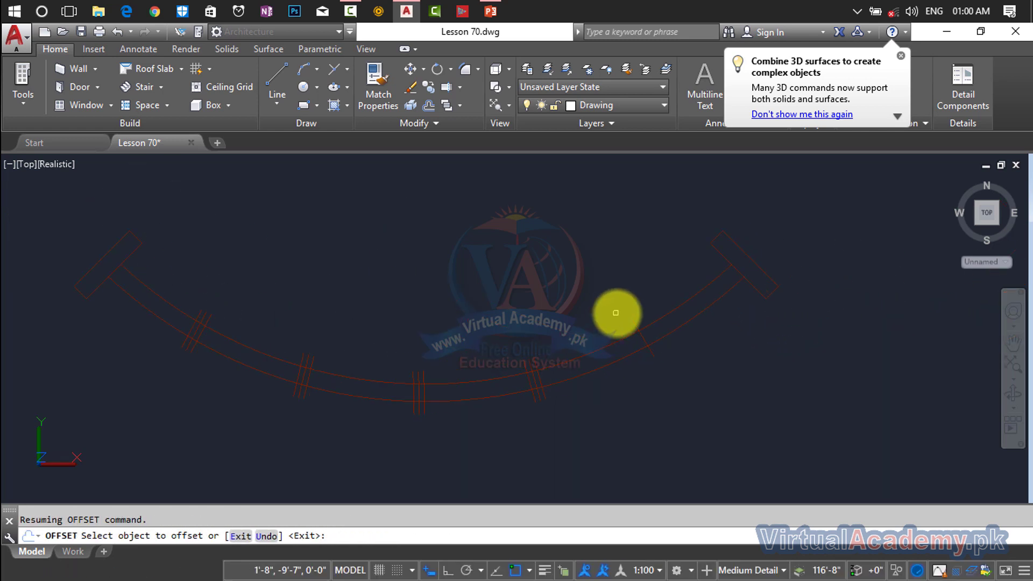
scroll(657, 334, up, 3)
click(672, 340)
click(742, 307)
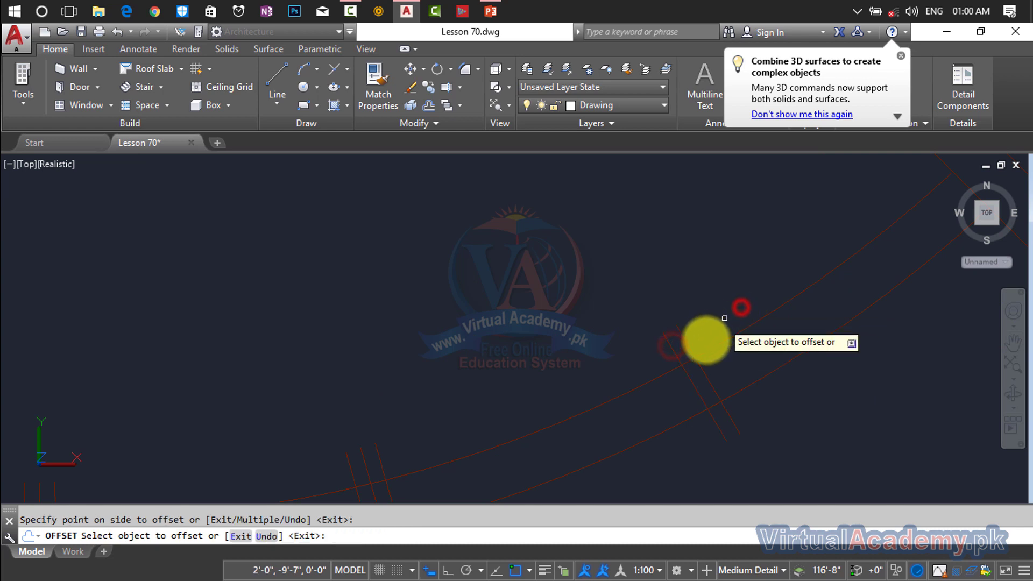
scroll(678, 350, down, 3)
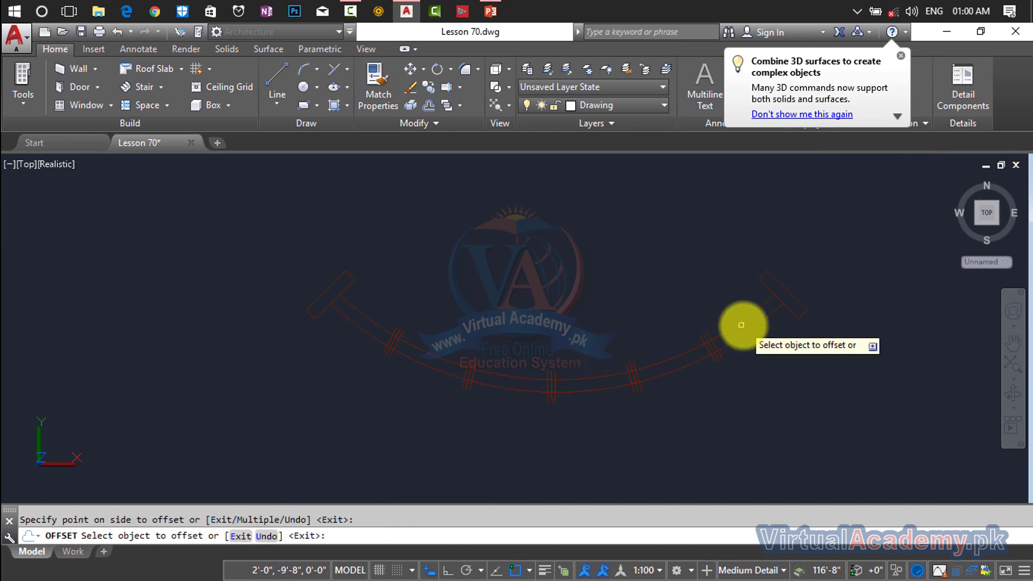
middle_drag(741, 325, 426, 300)
key(Escape)
Step: Measure the width of the second curved outline from its lower arc to its upper arc
scroll(729, 346, down, 3)
scroll(579, 307, up, 2)
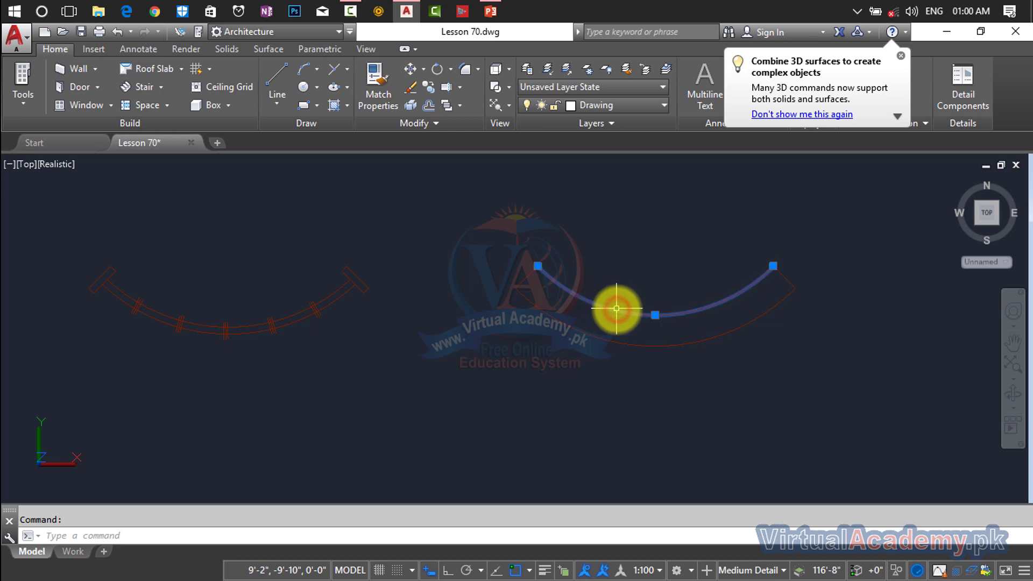
key(Escape)
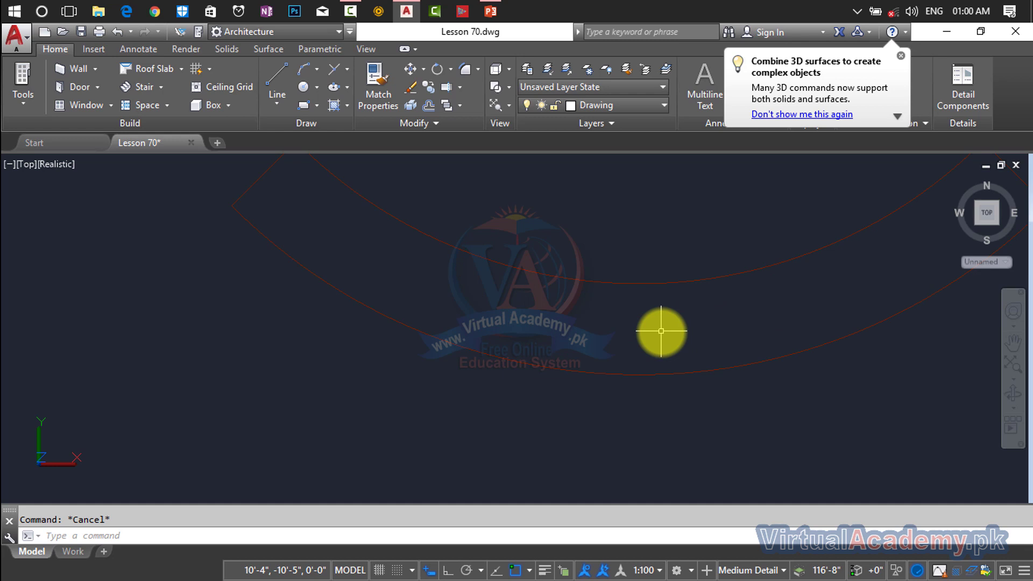
text(i)
key(Return)
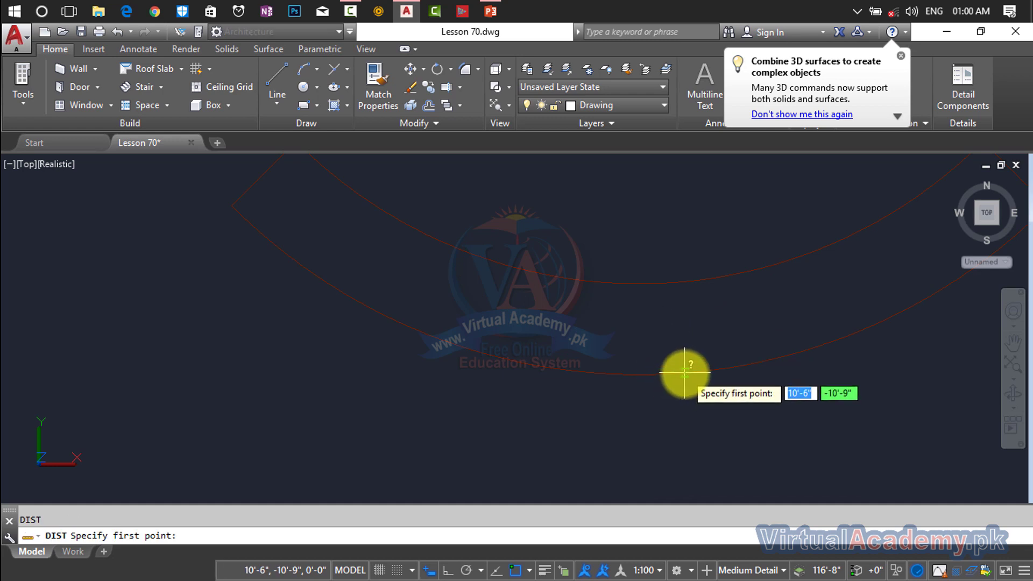
click(685, 373)
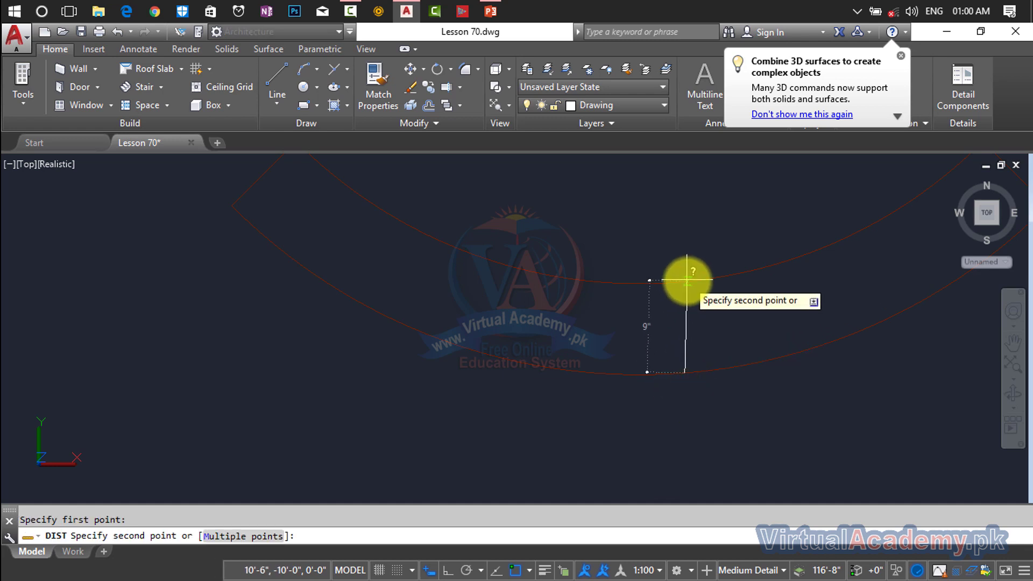
key(Escape)
key(Escape)
Step: Offset the upper and lower arcs of the second curved outline 3" inward, toward each other
scroll(680, 311, down, 2)
middle_drag(679, 313, 576, 281)
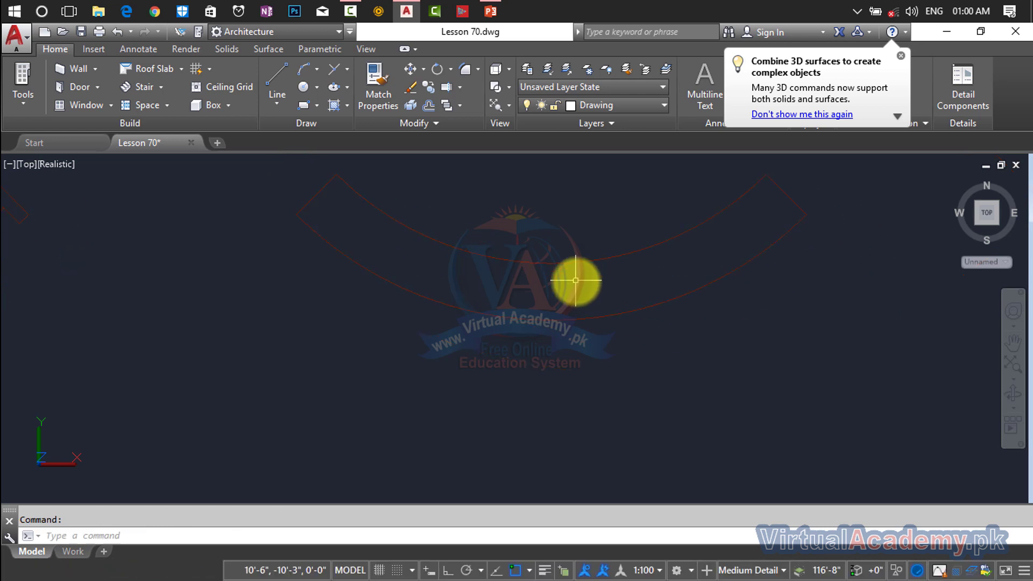
text(o)
key(Return)
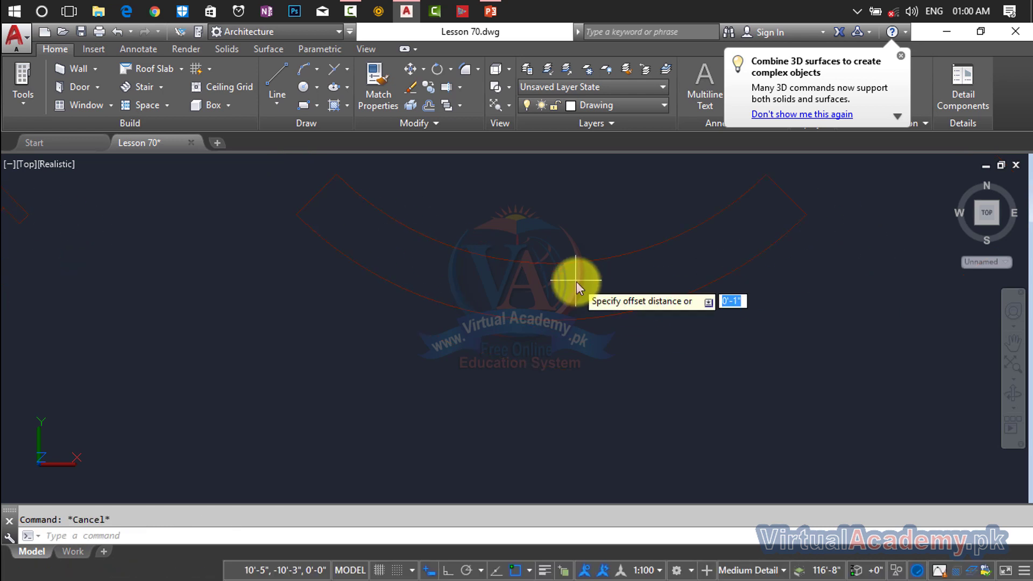
text(3")
key(Return)
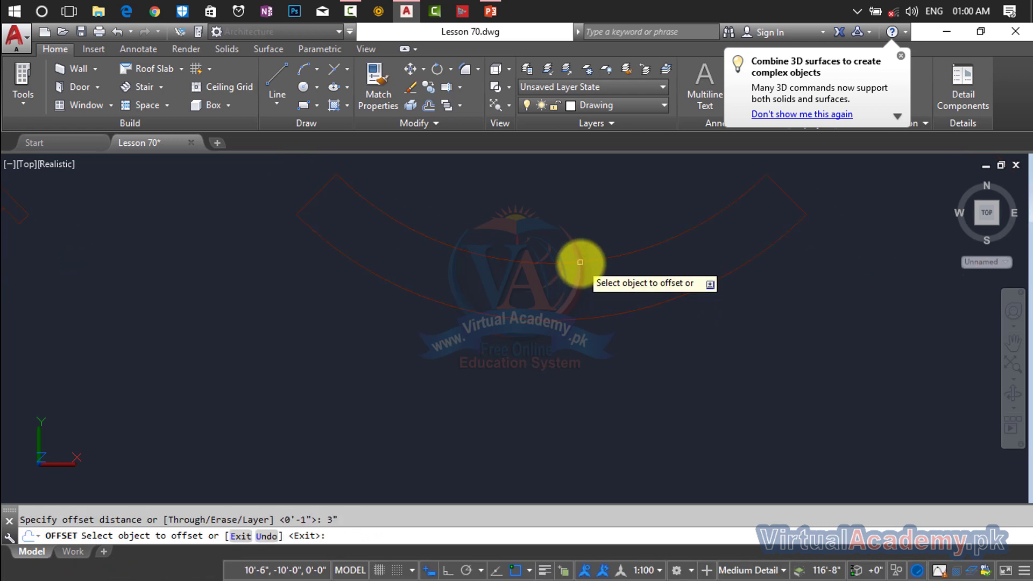
click(581, 269)
click(588, 299)
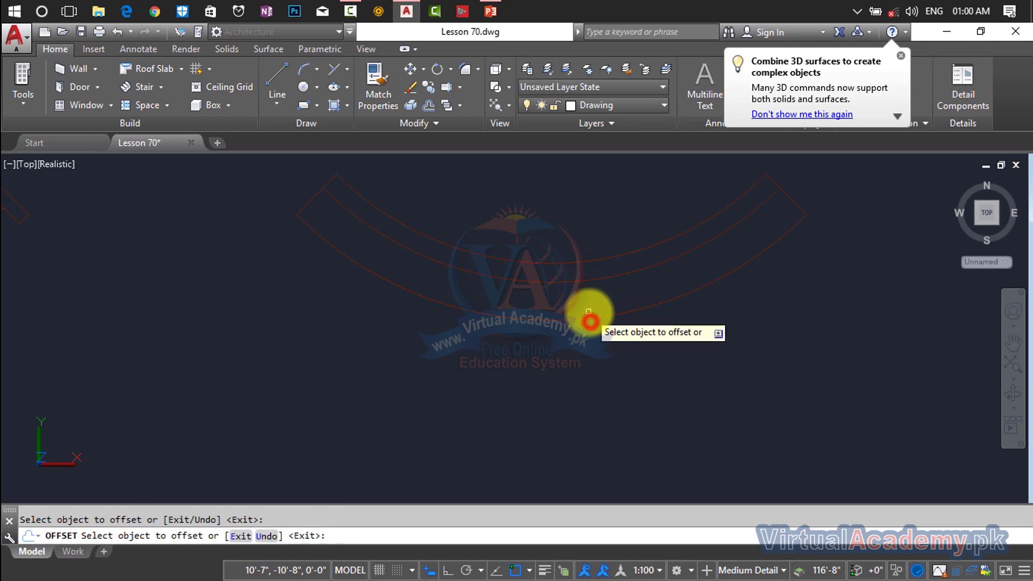
click(588, 316)
click(587, 301)
scroll(587, 301, up, 2)
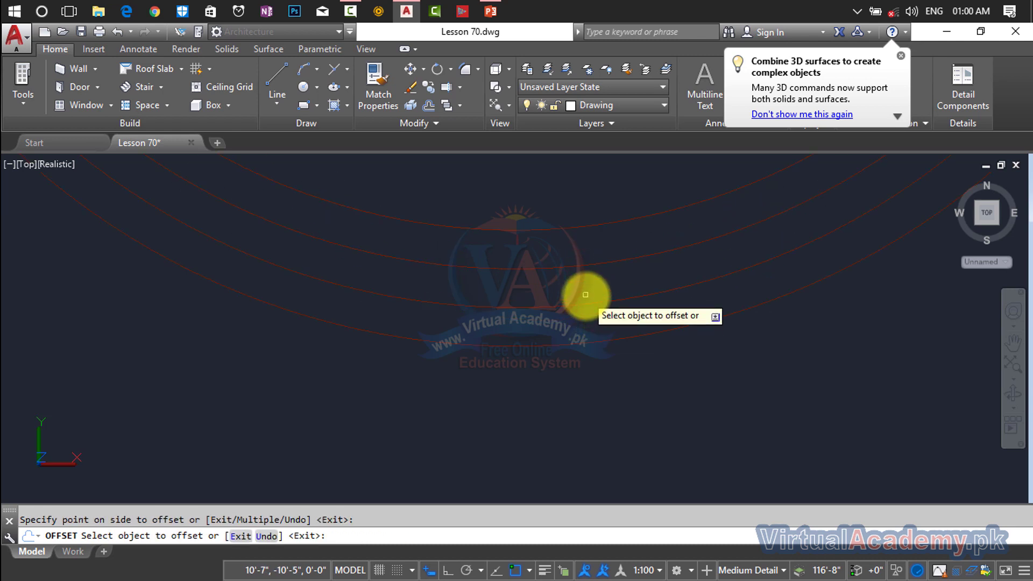
key(Escape)
Step: Measure the gap between the two new inner arcs of the second curved outline
text(d)
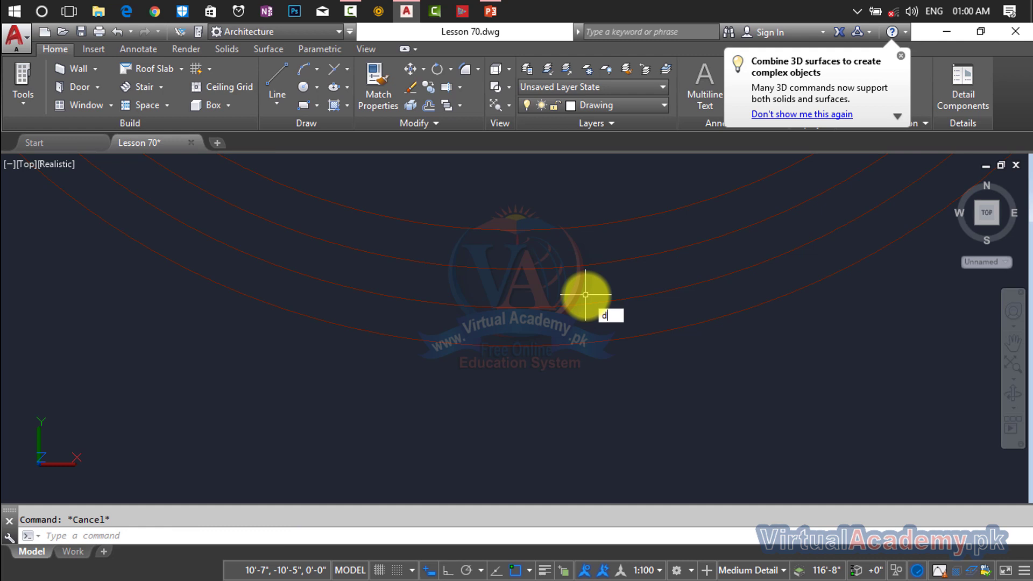
text( poi)
key(Return)
click(588, 301)
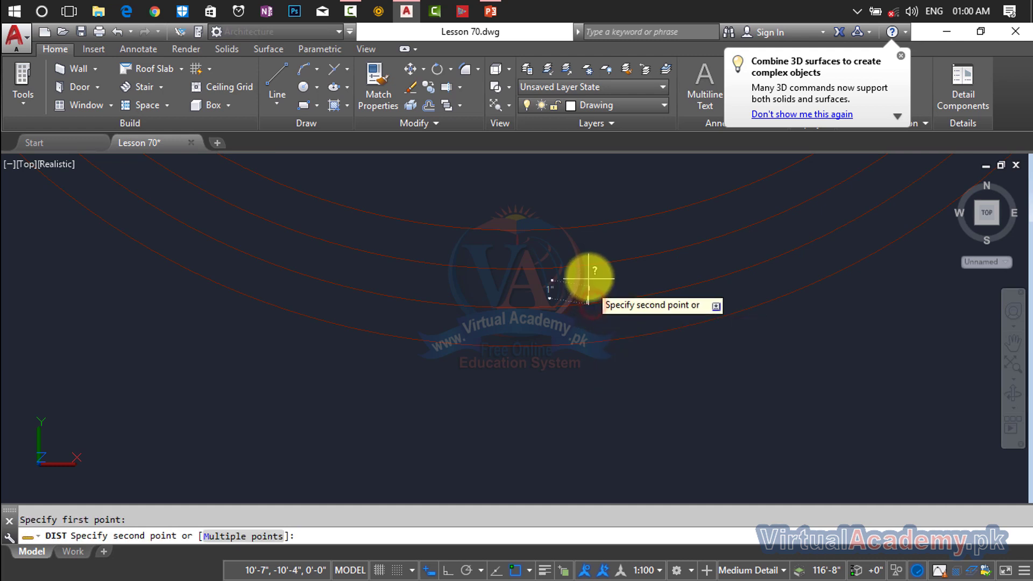
key(Escape)
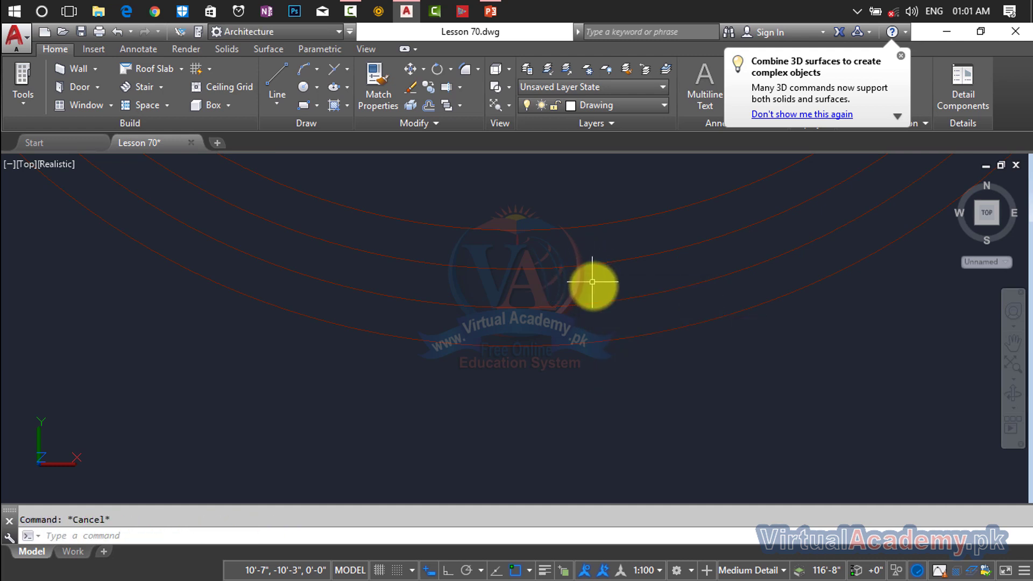
Step: Offset the two inner arcs of the second outline 0.6" toward each other
text(i)
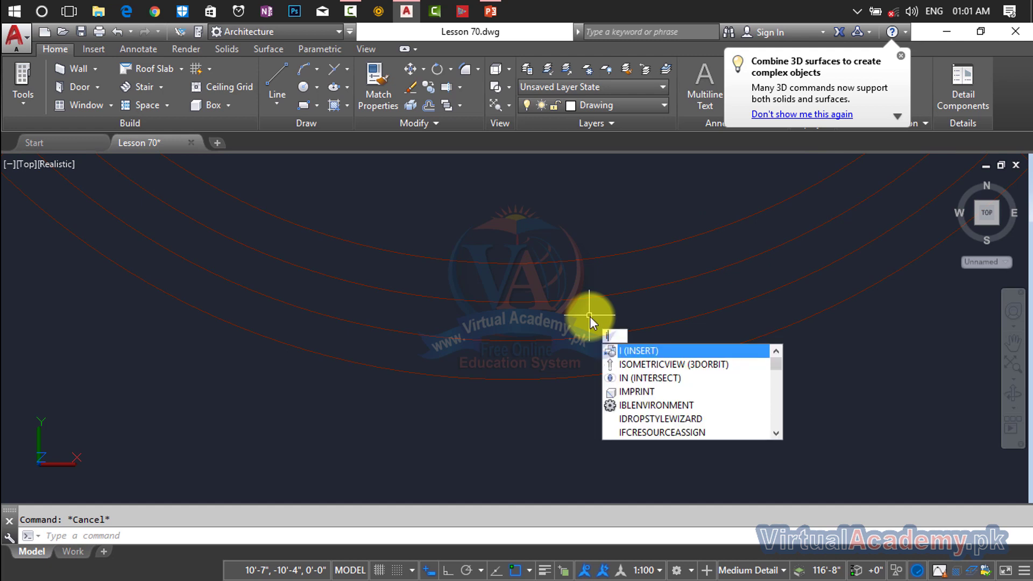
key(BackSpace)
text(o)
key(Return)
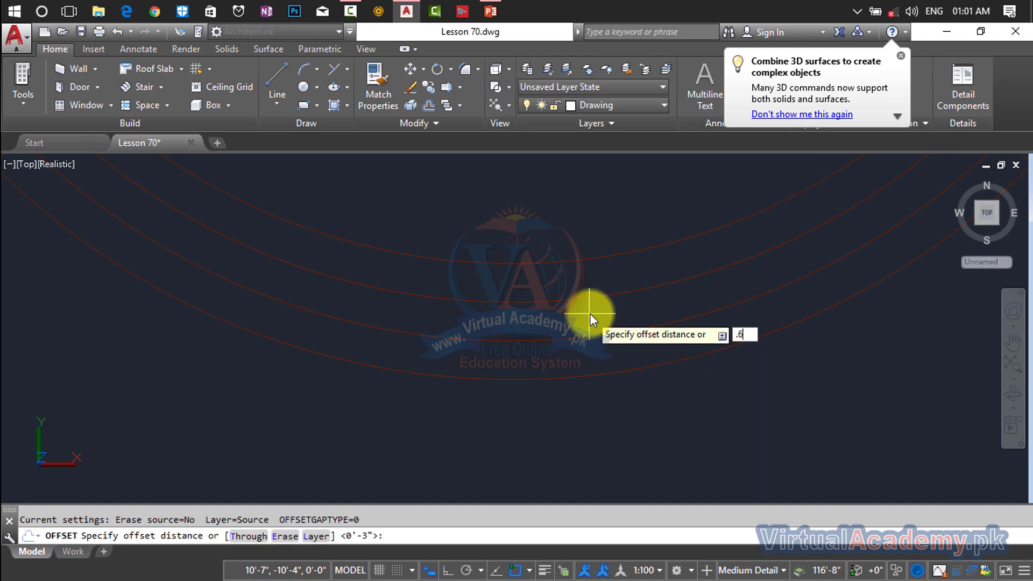
text(.6)
key(Return)
click(591, 297)
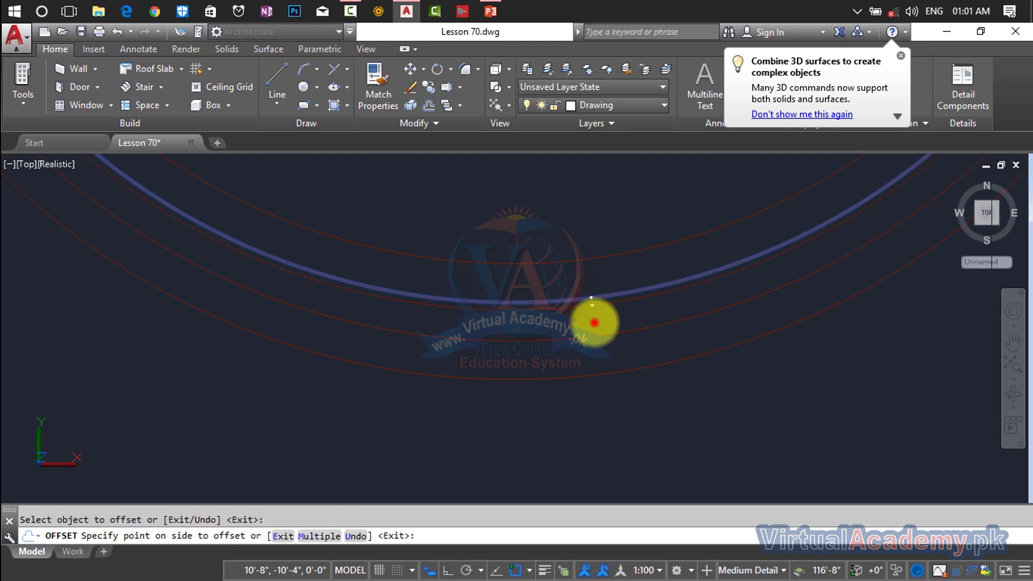
click(595, 322)
click(595, 334)
click(589, 305)
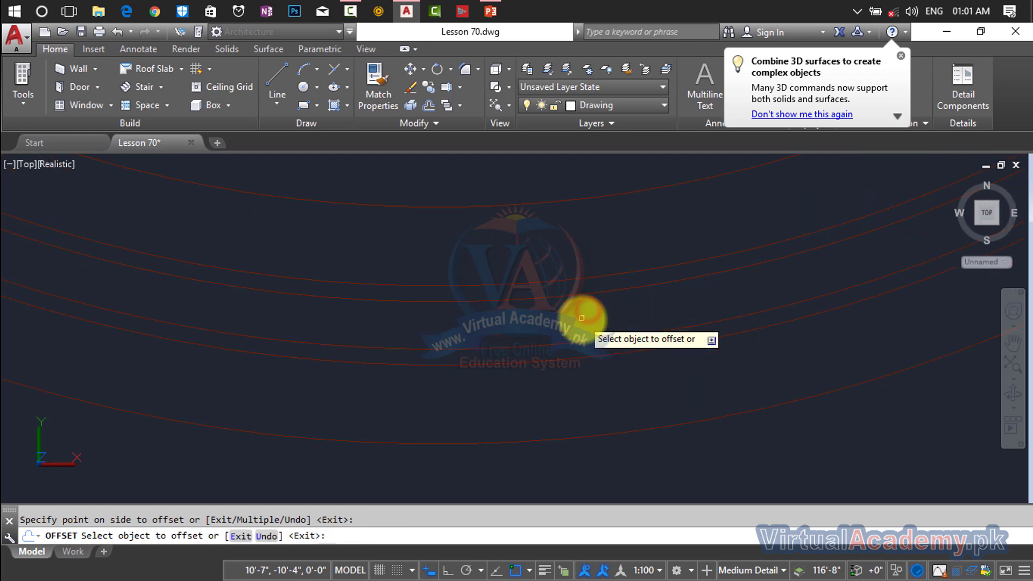
key(Escape)
Step: Measure the distance between the two innermost arcs of the second outline
text(d)
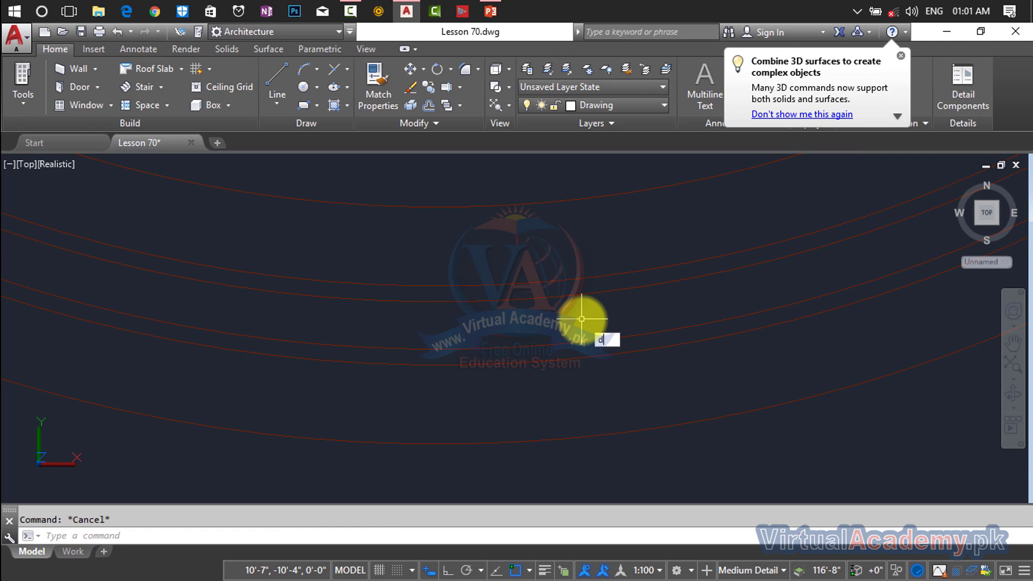
text(ist)
key(Return)
click(580, 297)
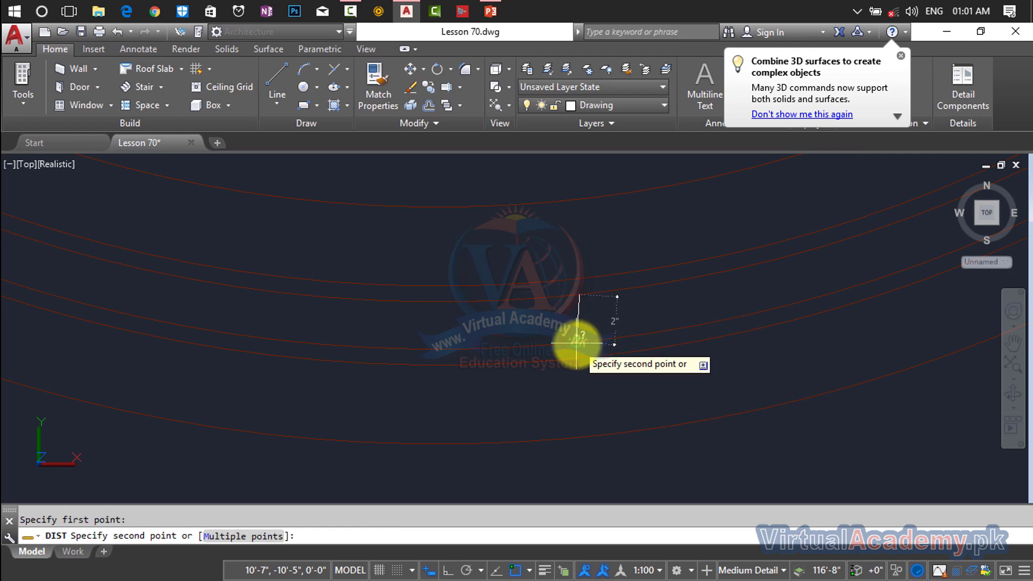
key(Escape)
Step: Measure the length of the rightmost divider line on the first window outline
scroll(917, 418, down, 5)
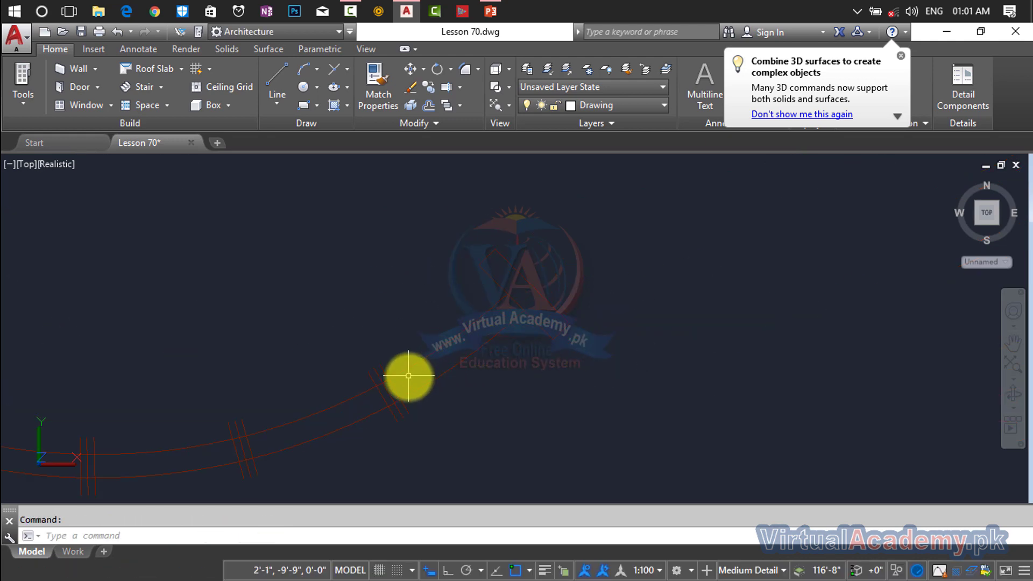
scroll(431, 344, up, 4)
scroll(452, 328, up, 2)
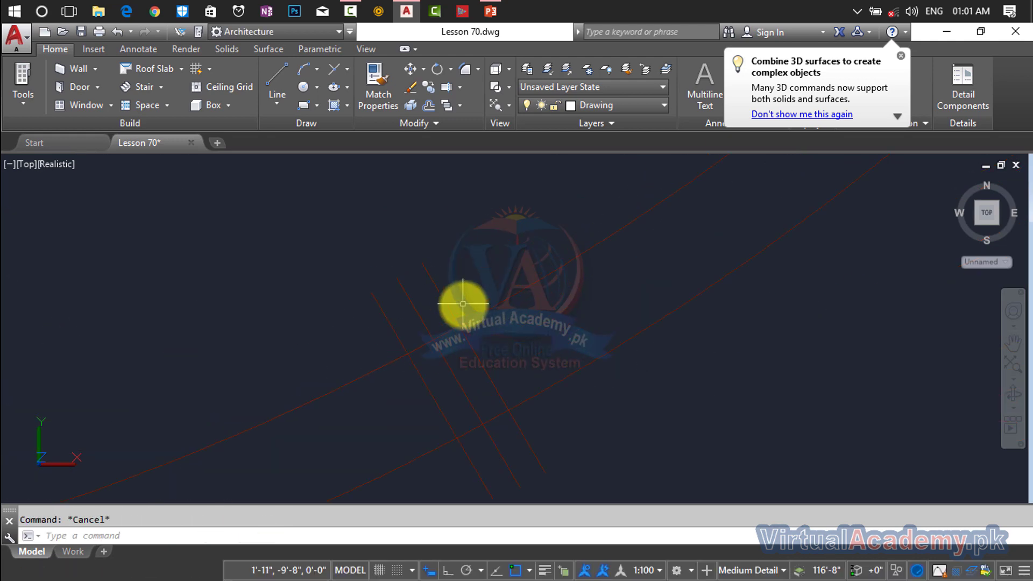
text(di)
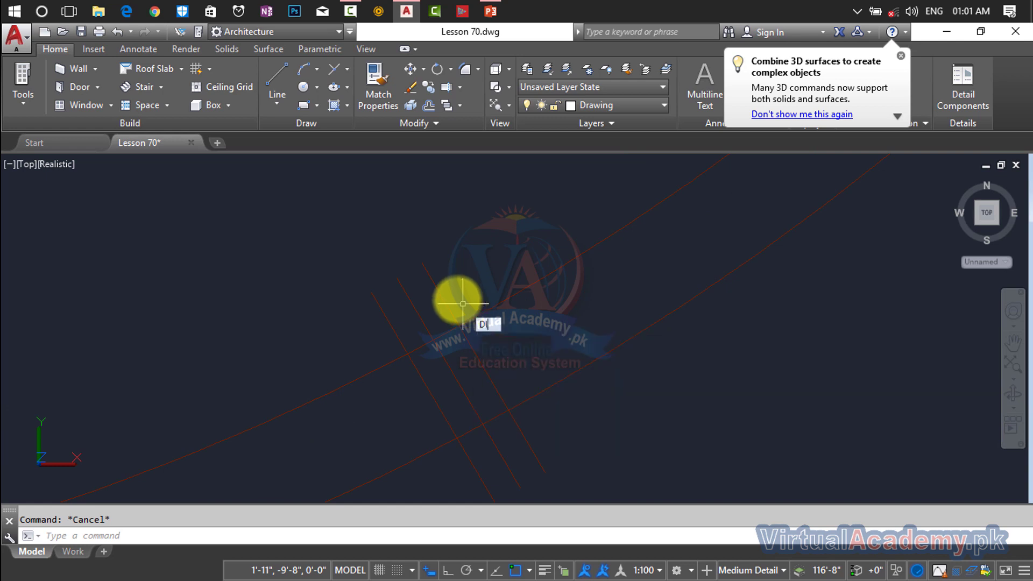
key(Return)
click(421, 262)
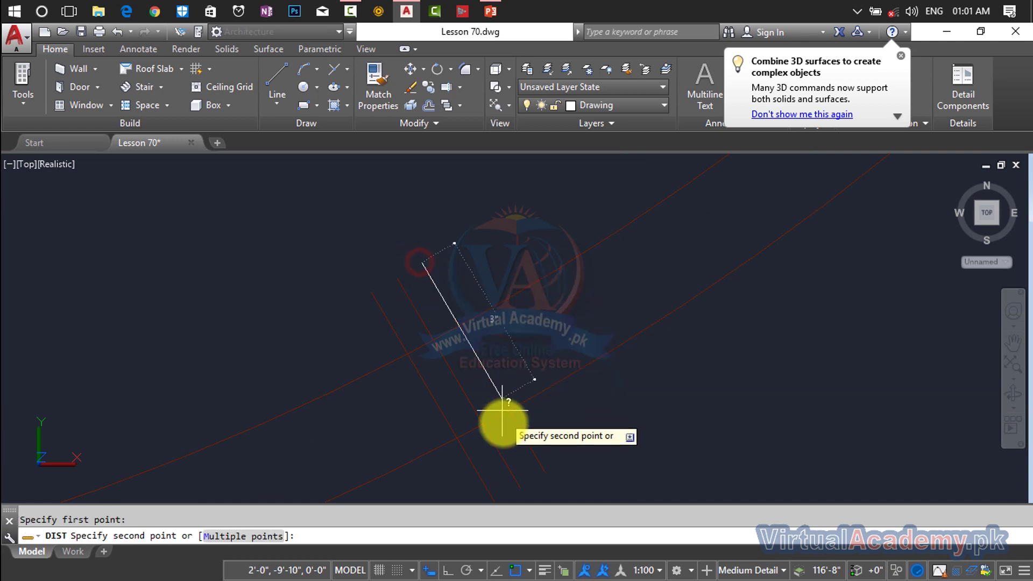
middle_drag(512, 443, 501, 338)
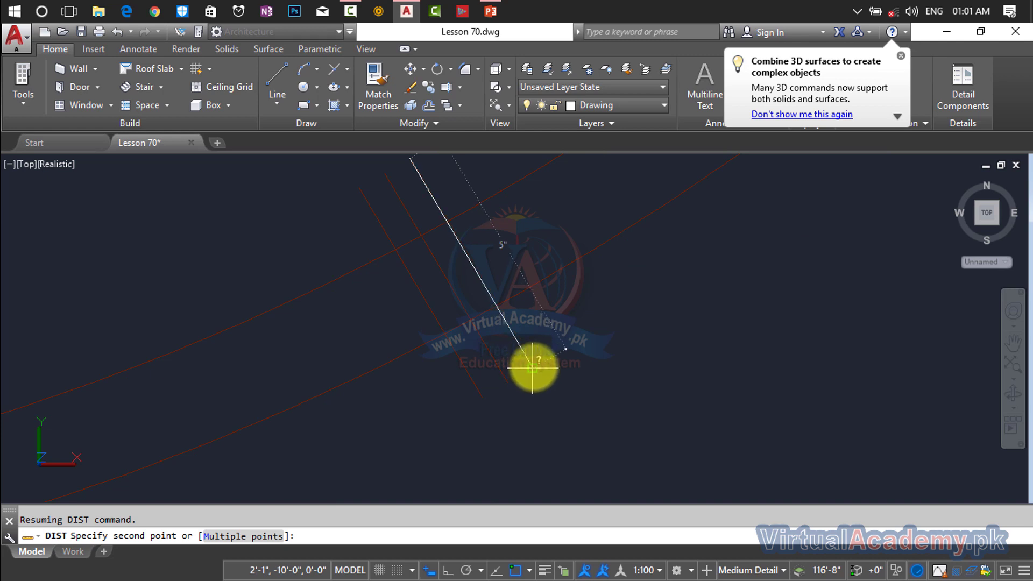
key(Escape)
Step: Measure the distance between the outer edges of the four inner arcs in the second outline
scroll(787, 306, down, 3)
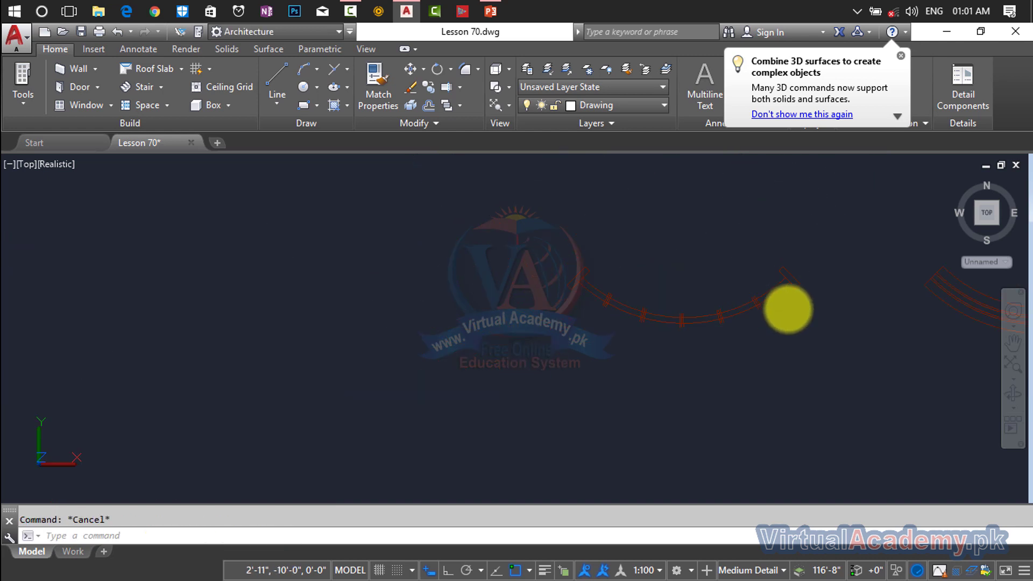
middle_drag(788, 309, 397, 286)
scroll(639, 290, up, 5)
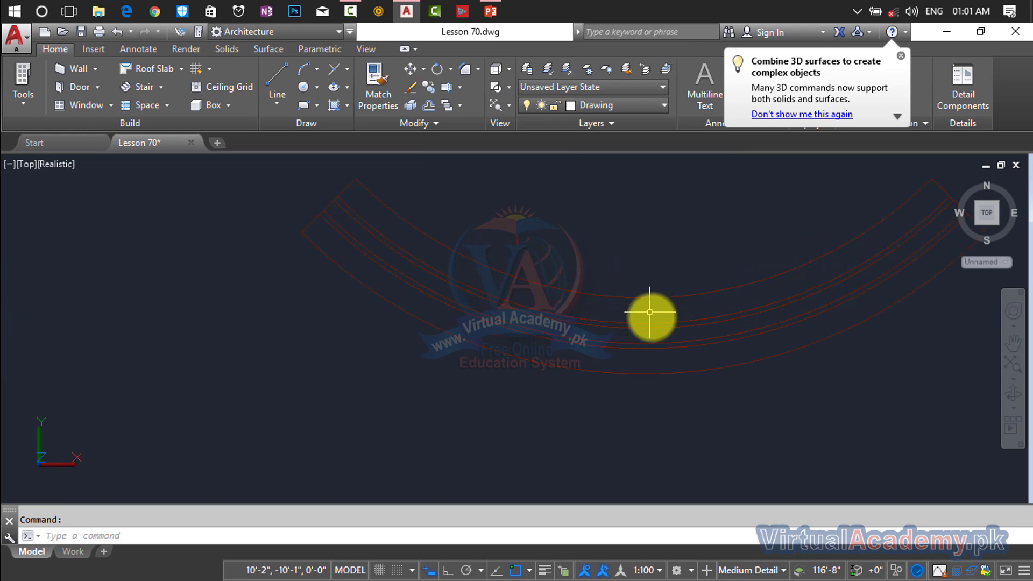
scroll(653, 319, up, 2)
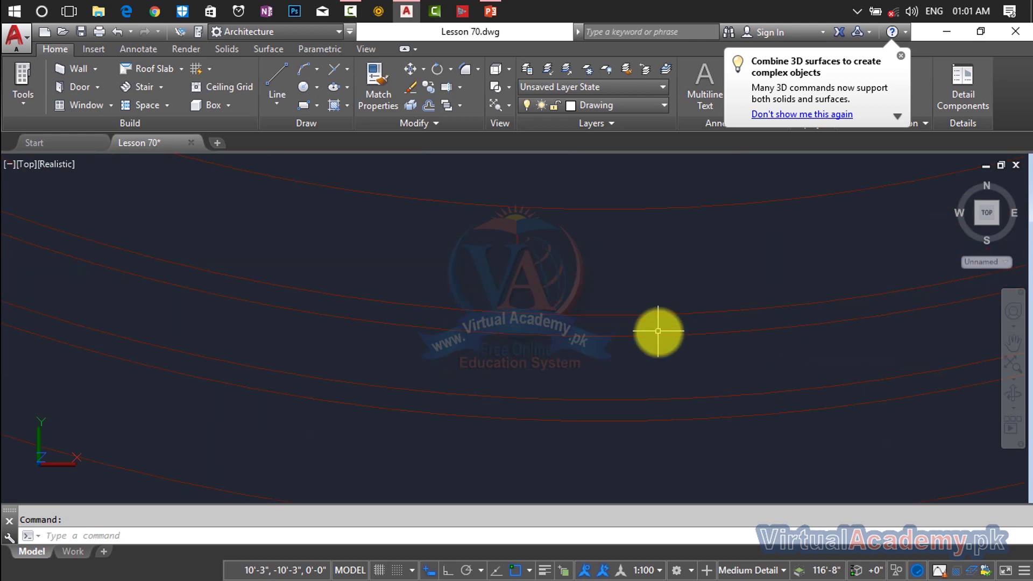
text(i)
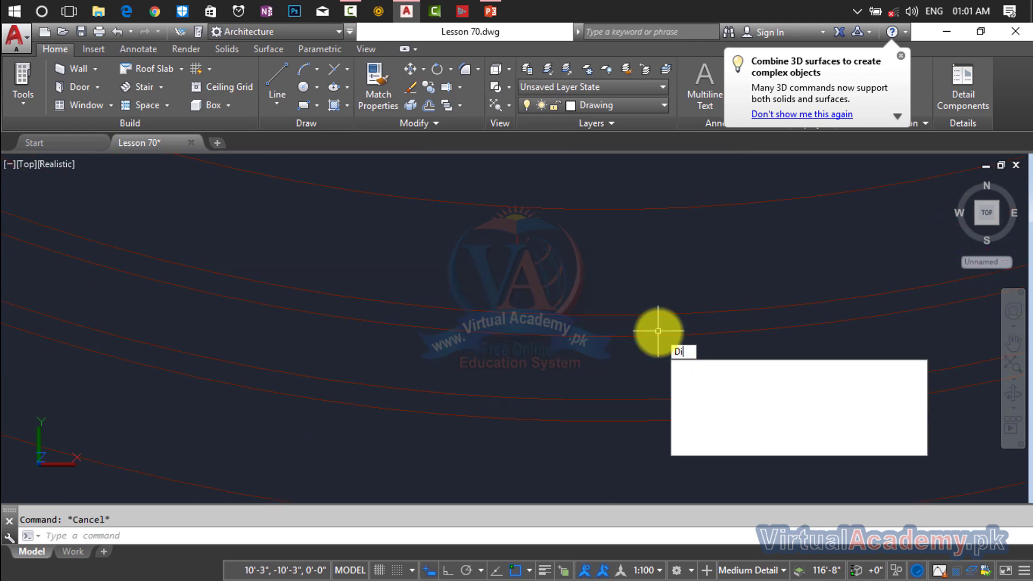
key(Return)
click(671, 315)
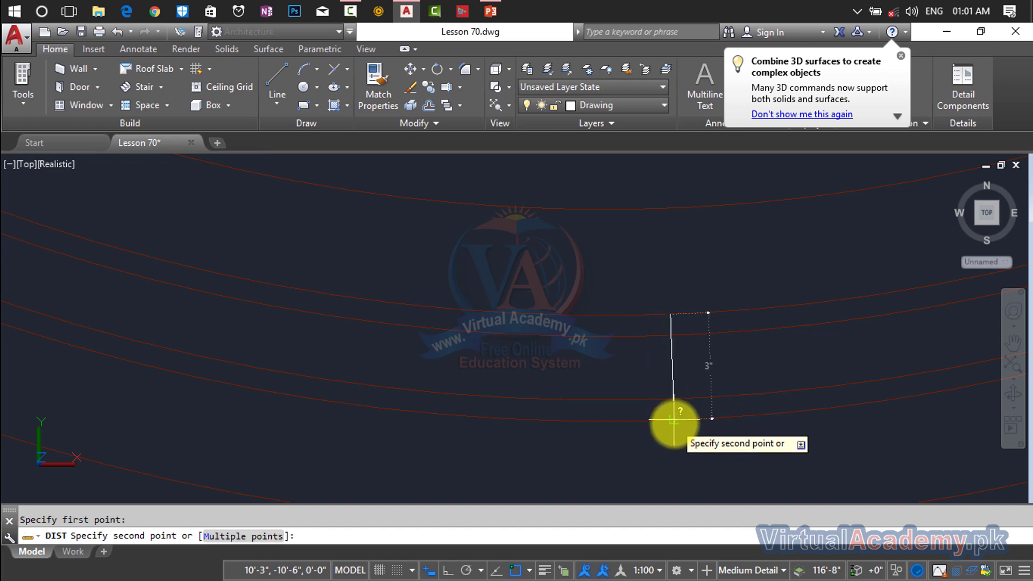
key(Escape)
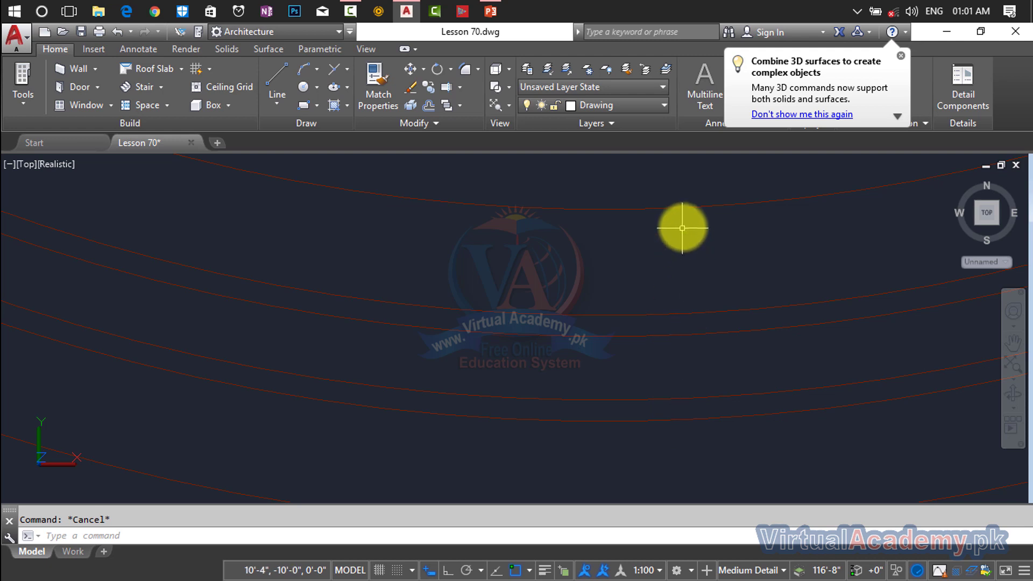
Step: Delete the outermost upper and lower arcs of the second outline
click(680, 212)
click(680, 207)
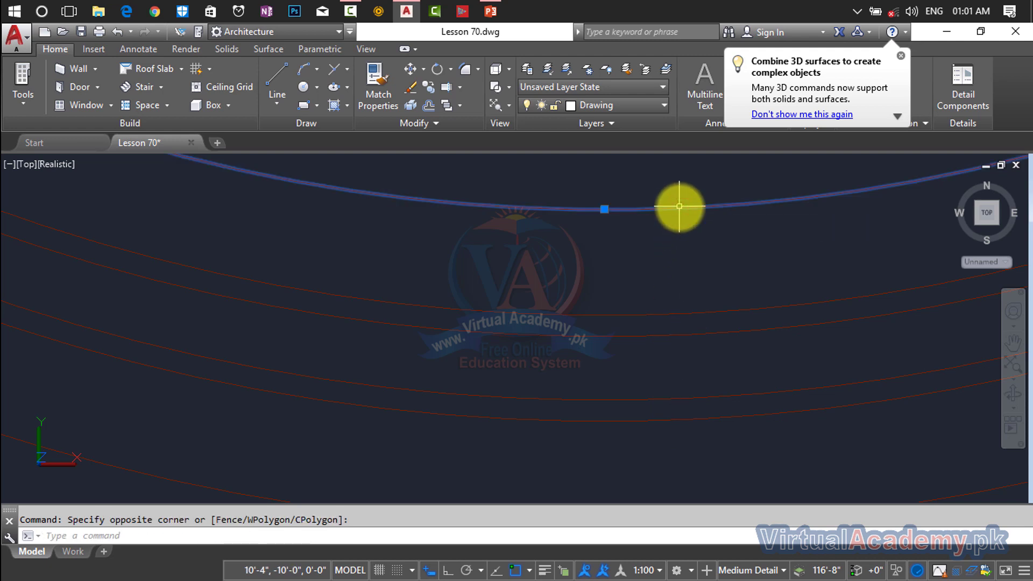
key(Delete)
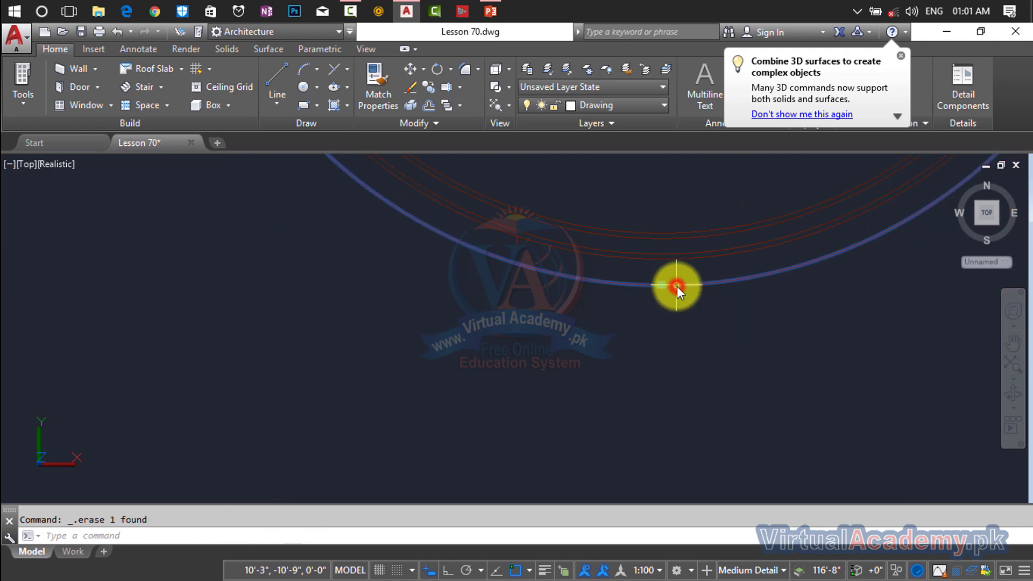
key(Delete)
Step: Delete the two innermost arcs produced by the 0.6" offset in the second outline
click(669, 254)
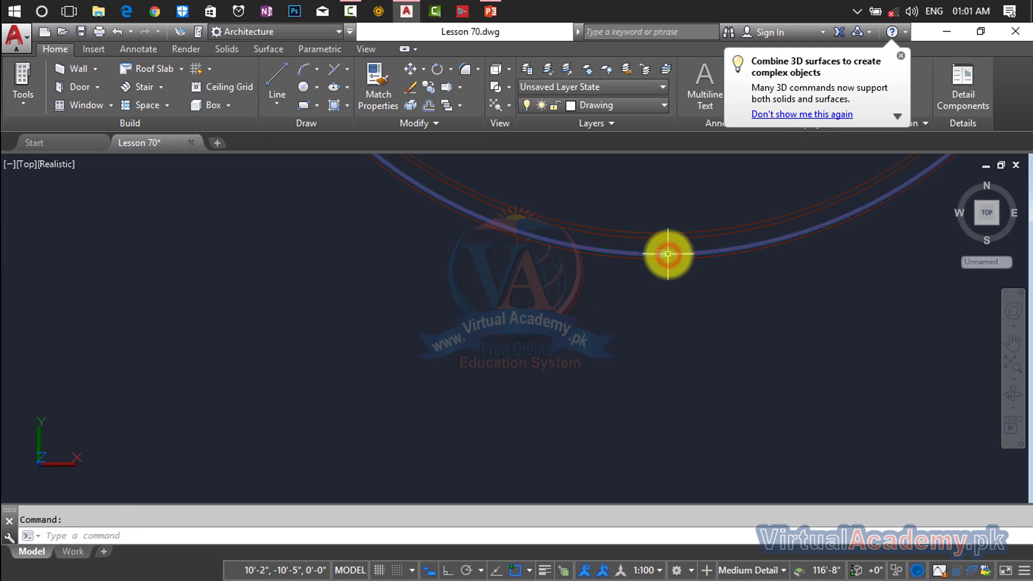
key(Delete)
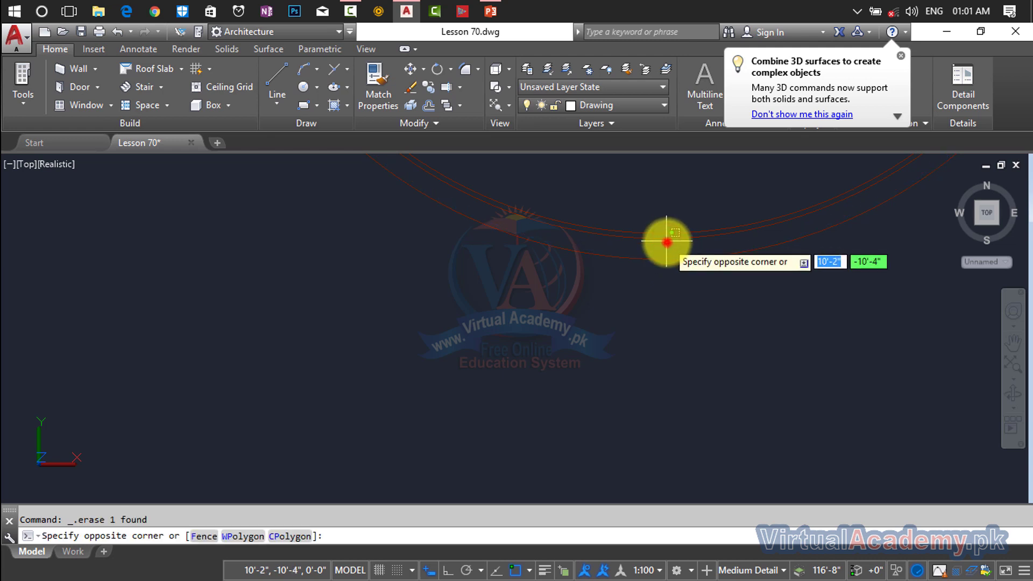
click(667, 237)
key(Delete)
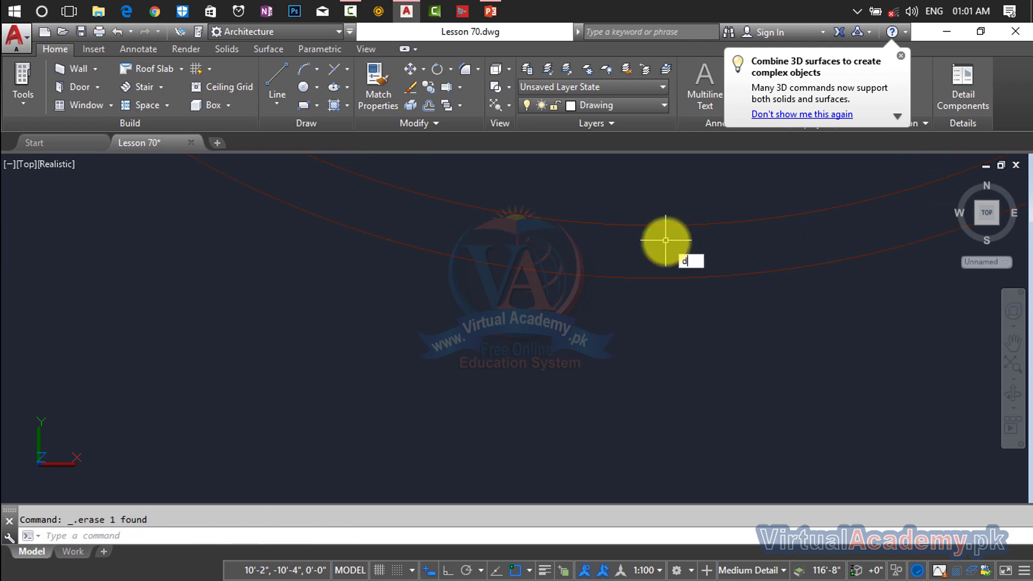
Step: Measure the gap between the two remaining arcs of the second outline
text(i)
key(Return)
click(666, 225)
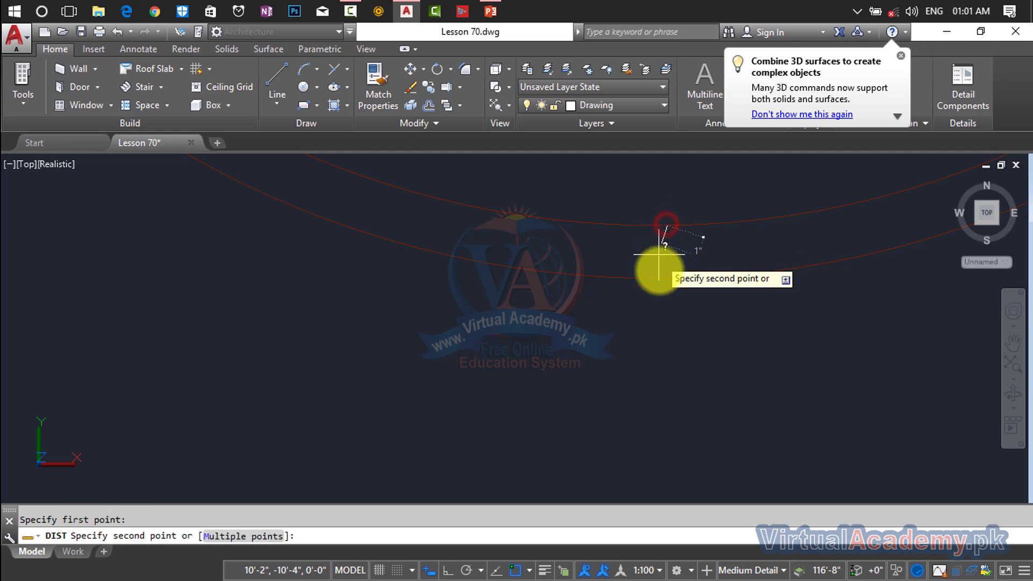
key(Escape)
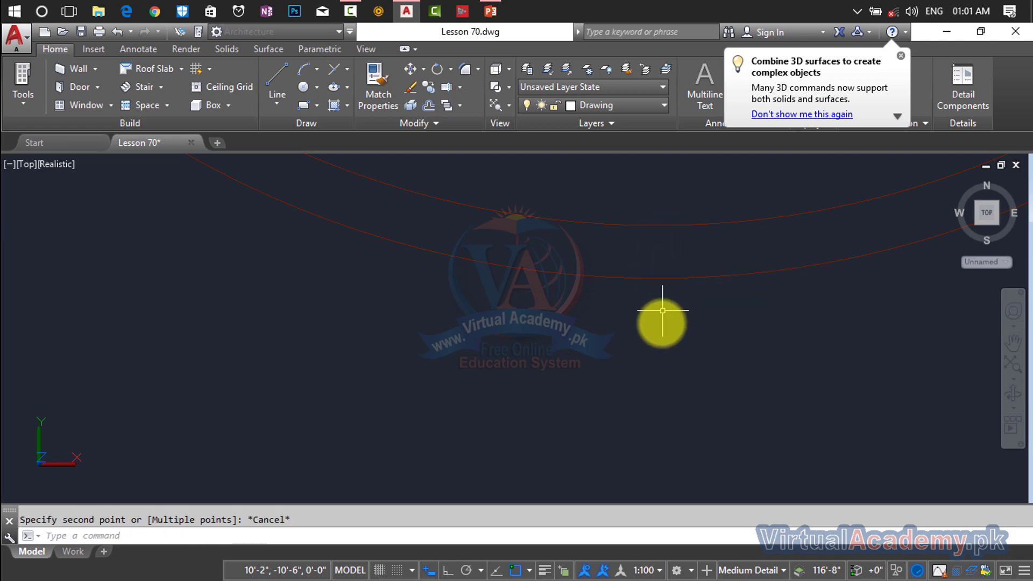
Step: Offset the second outline's two remaining arcs 1" outward, the upper arc upward and the lower arc downward
key(Return)
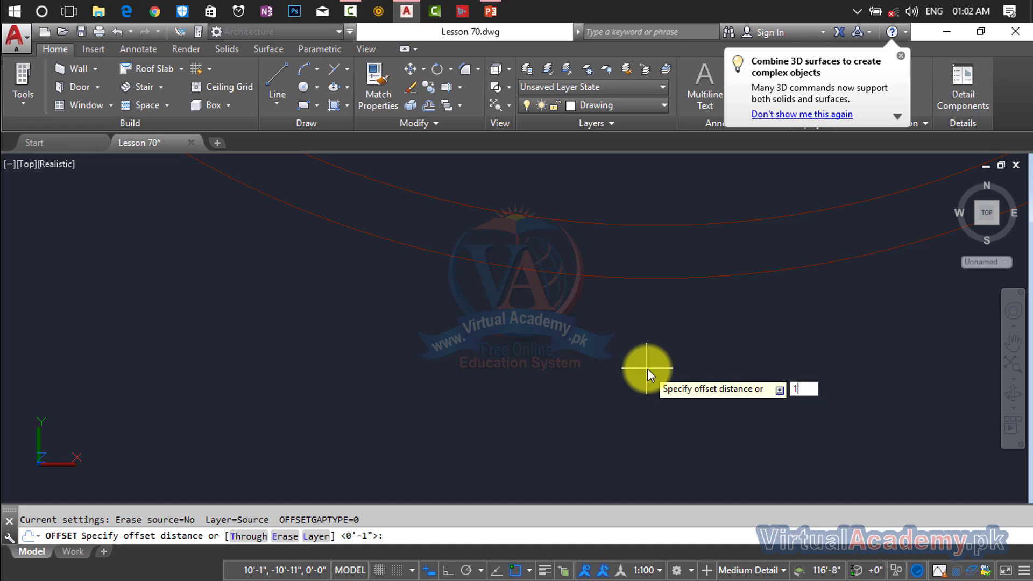
key(Return)
click(670, 227)
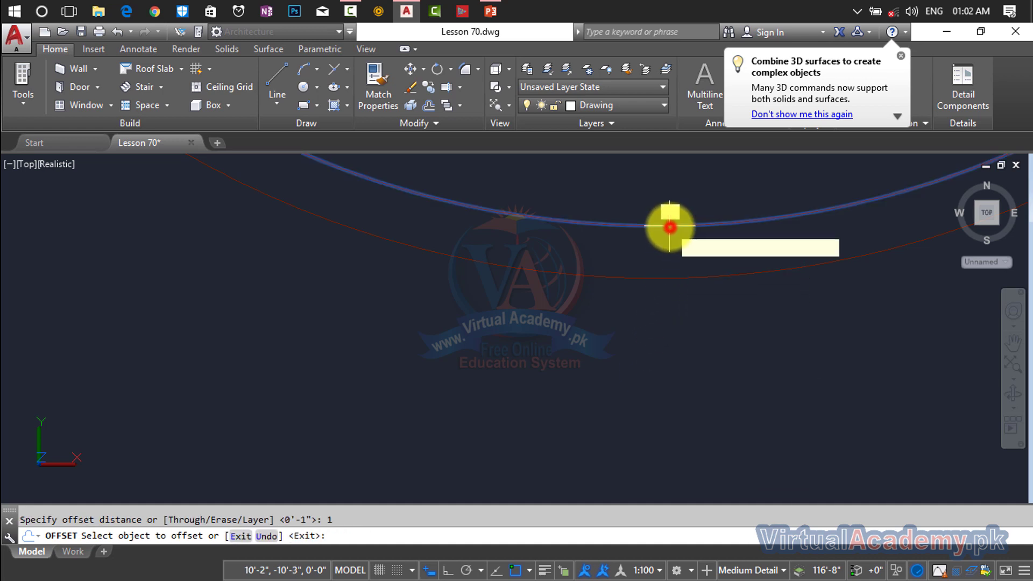
click(669, 183)
click(668, 279)
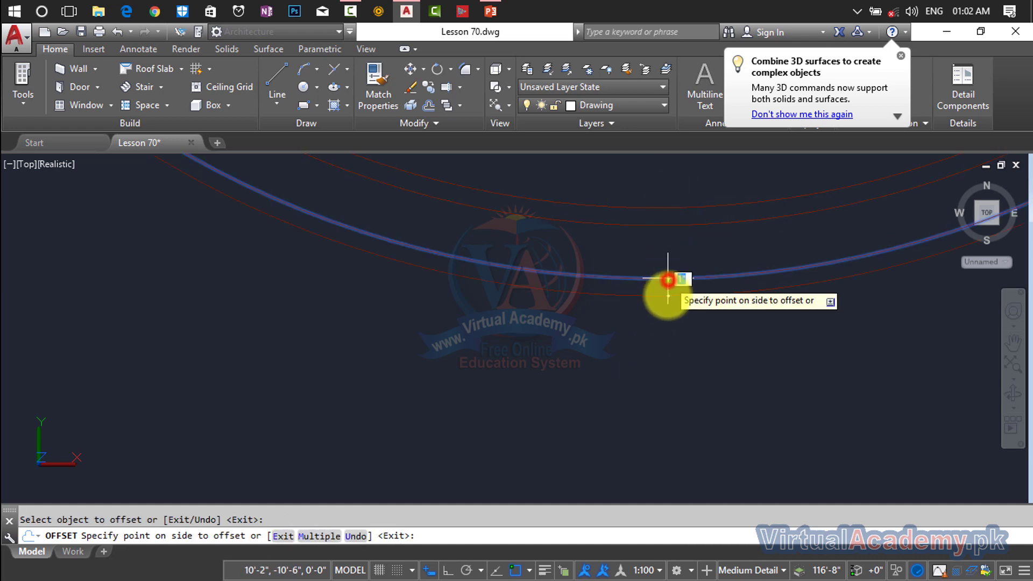
click(666, 341)
key(Escape)
Step: Delete the two inner source arcs of the second outline, keeping the outer offset arcs
click(657, 223)
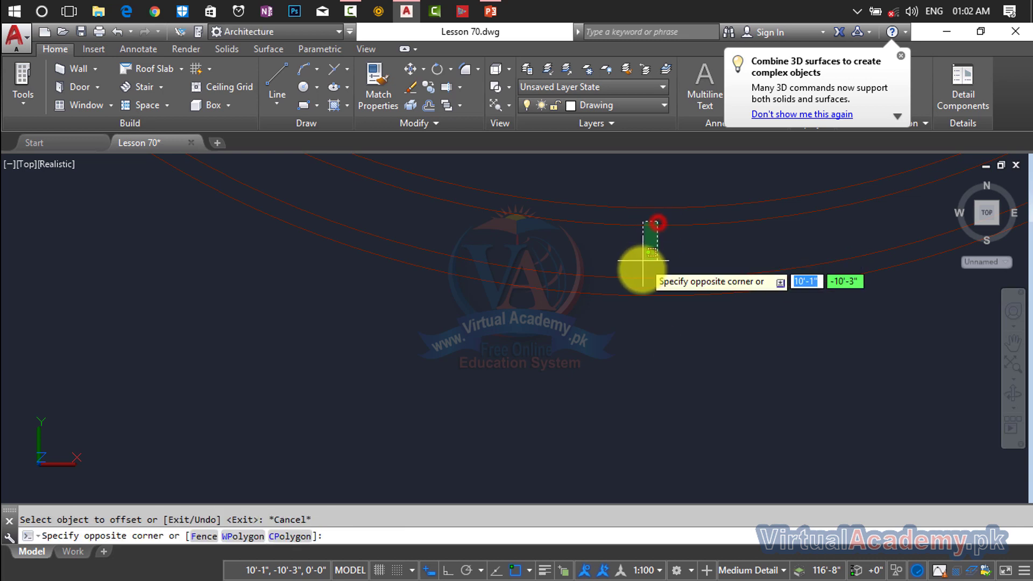
click(640, 280)
key(Delete)
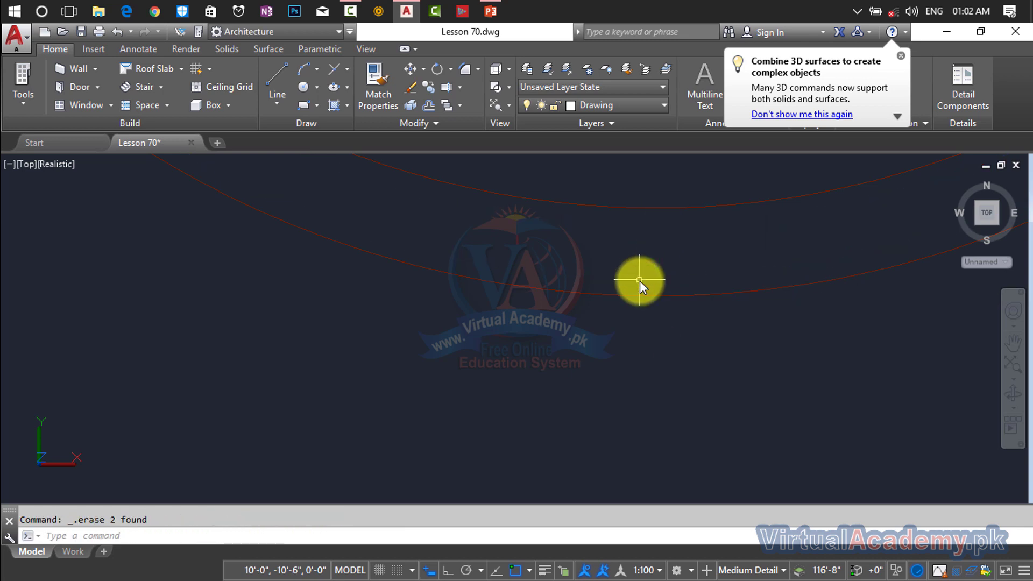
Step: Measure the gap between the two offset arcs of the second outline
text(d poi)
key(Return)
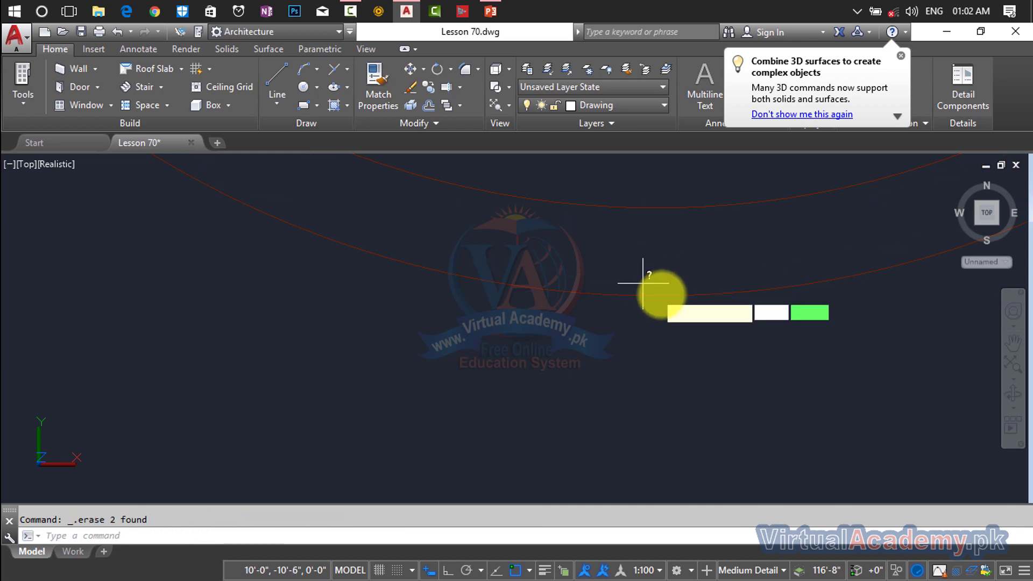
click(668, 296)
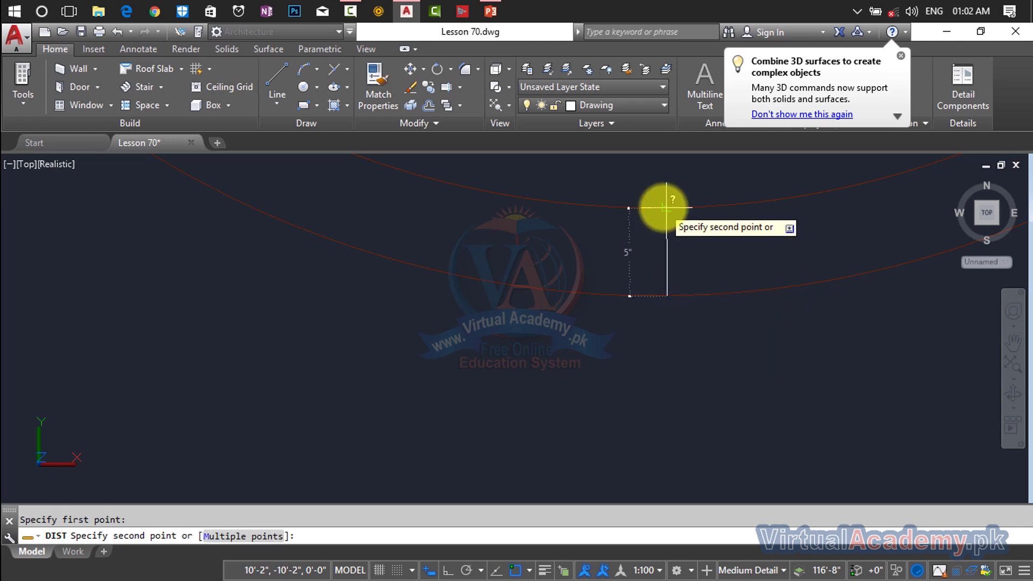
key(Escape)
Step: Trim the end lines that project past the arcs at both ends of the second outline
scroll(667, 210, down, 4)
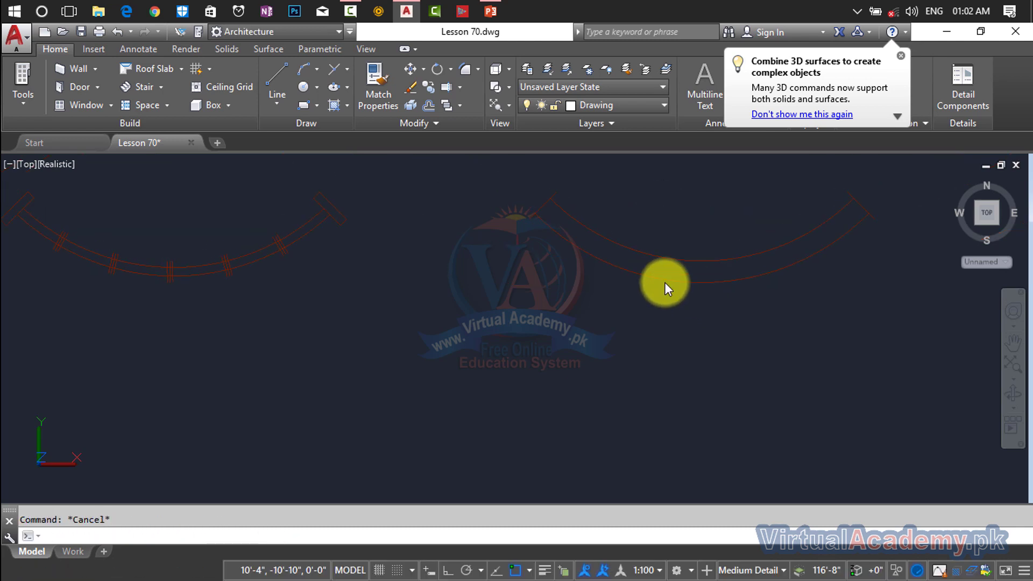
scroll(667, 285, down, 4)
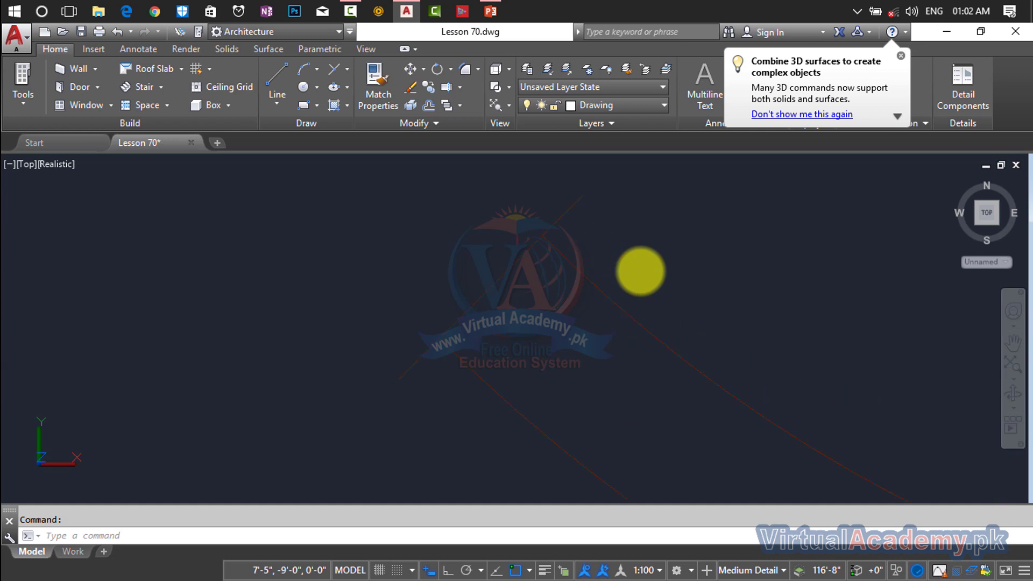
key(Return)
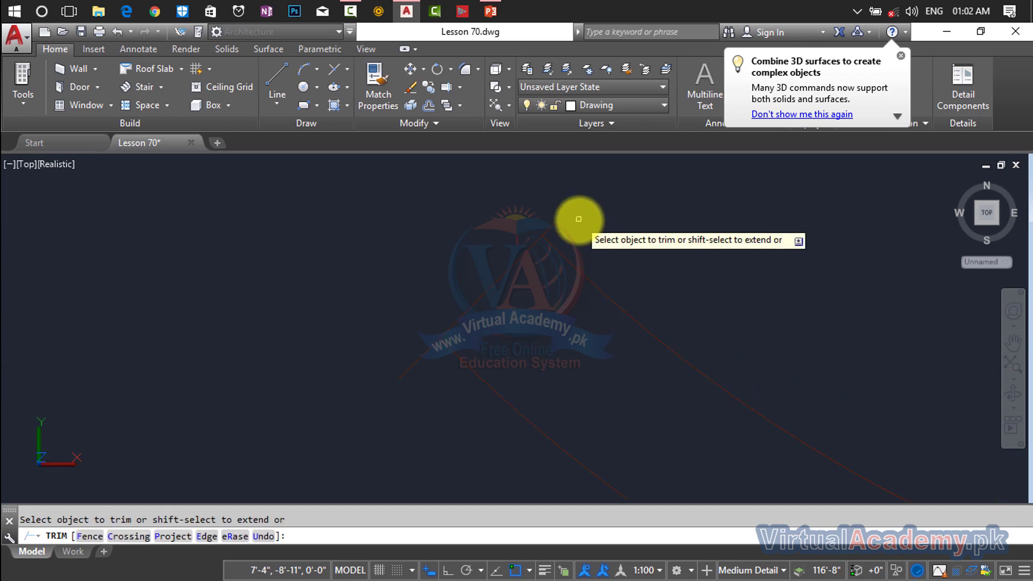
click(427, 351)
scroll(598, 350, down, 7)
scroll(772, 363, up, 5)
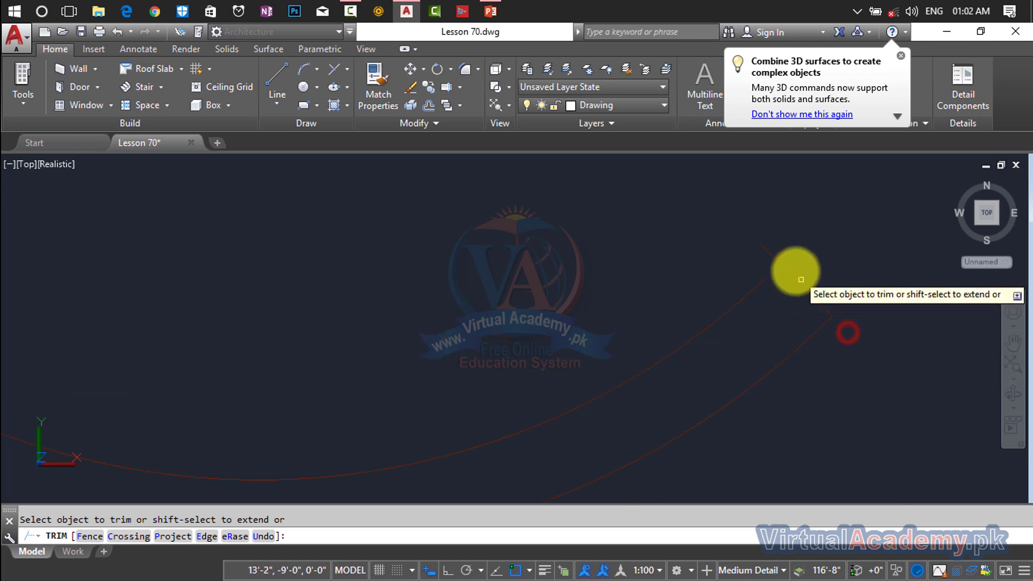
click(770, 256)
Step: Select the middle line of the divider nearest the right end of the first outline
scroll(862, 285, down, 4)
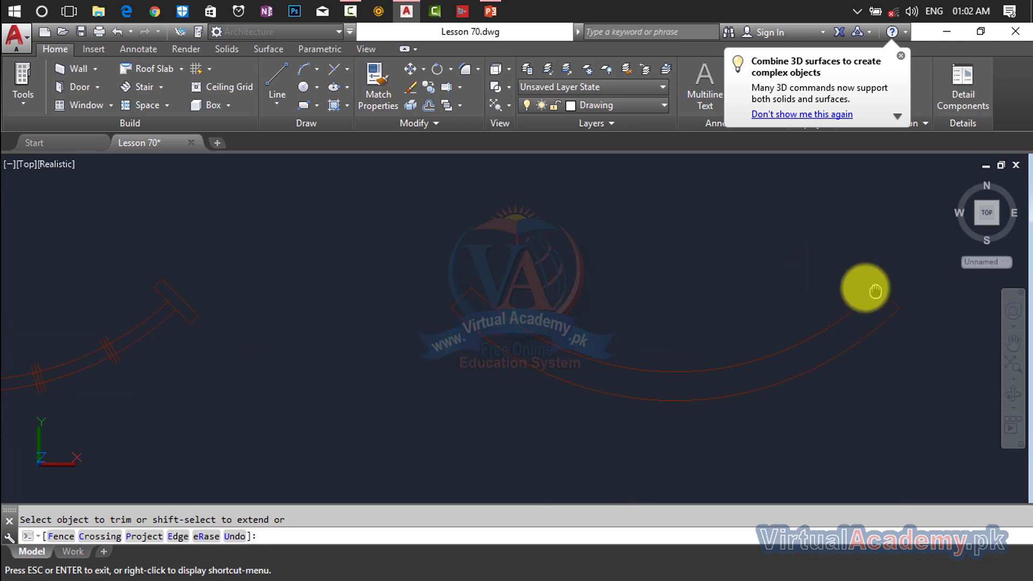
middle_drag(639, 289, 782, 307)
scroll(759, 297, up, 3)
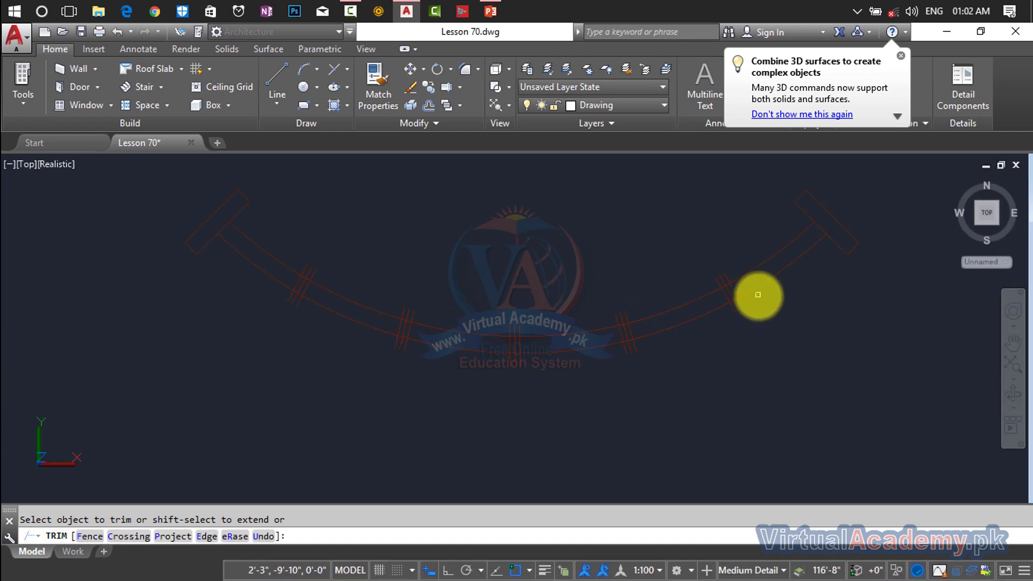
scroll(758, 295, up, 3)
key(Escape)
click(764, 288)
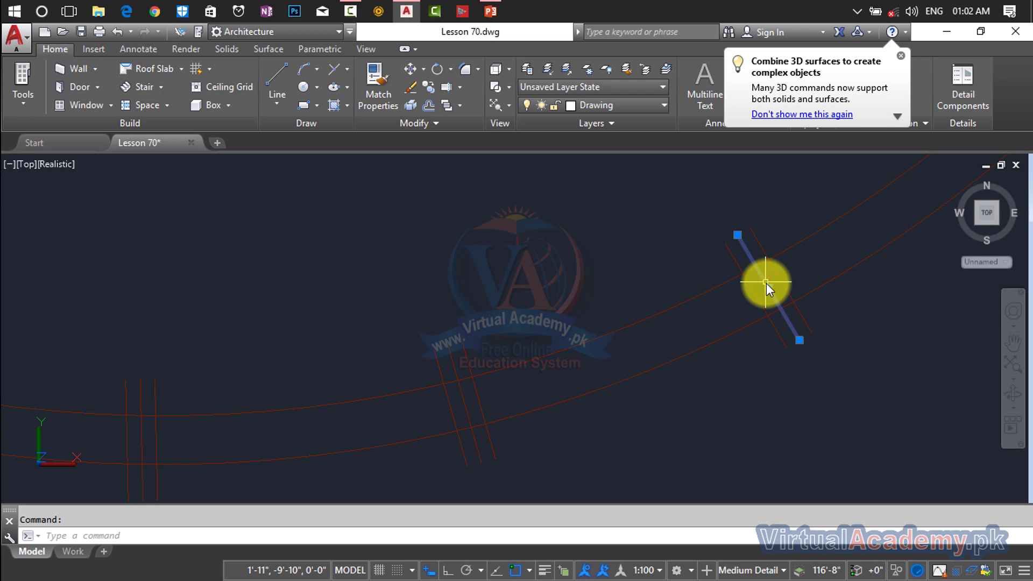
Step: Delete the middle line from each of the five three-line groups crossing the curved band
key(Delete)
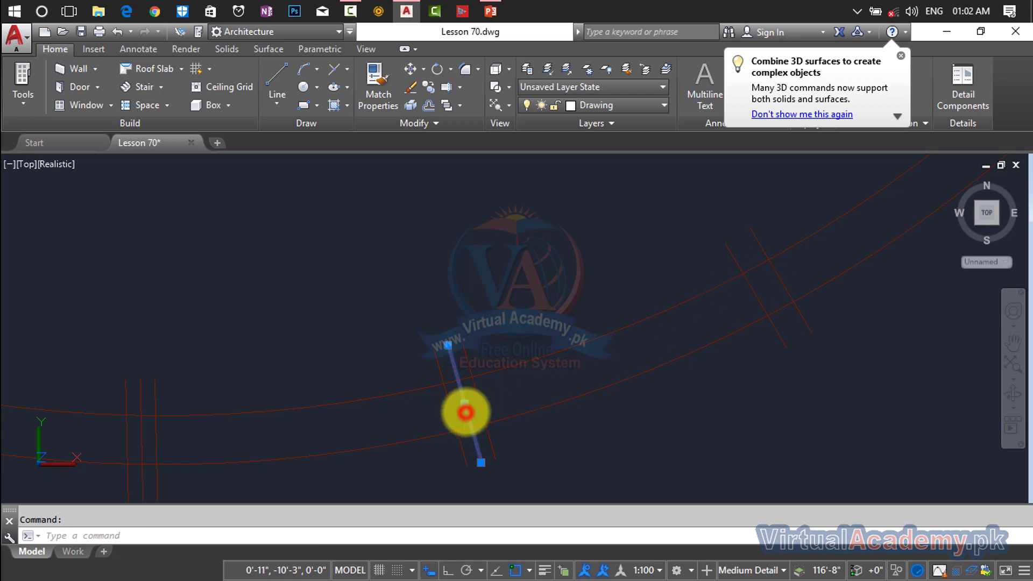
middle_drag(466, 410, 662, 377)
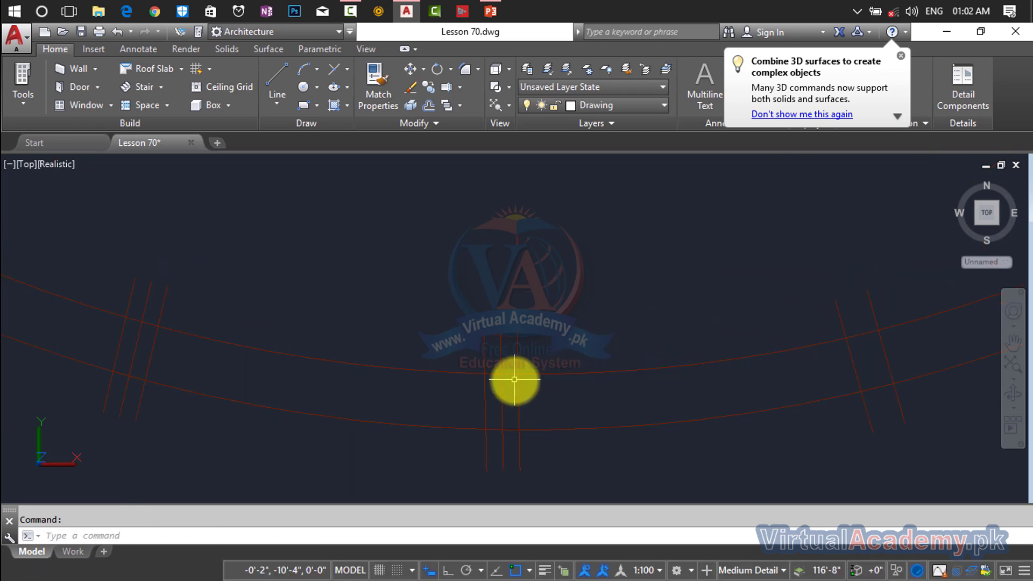
click(505, 381)
click(504, 384)
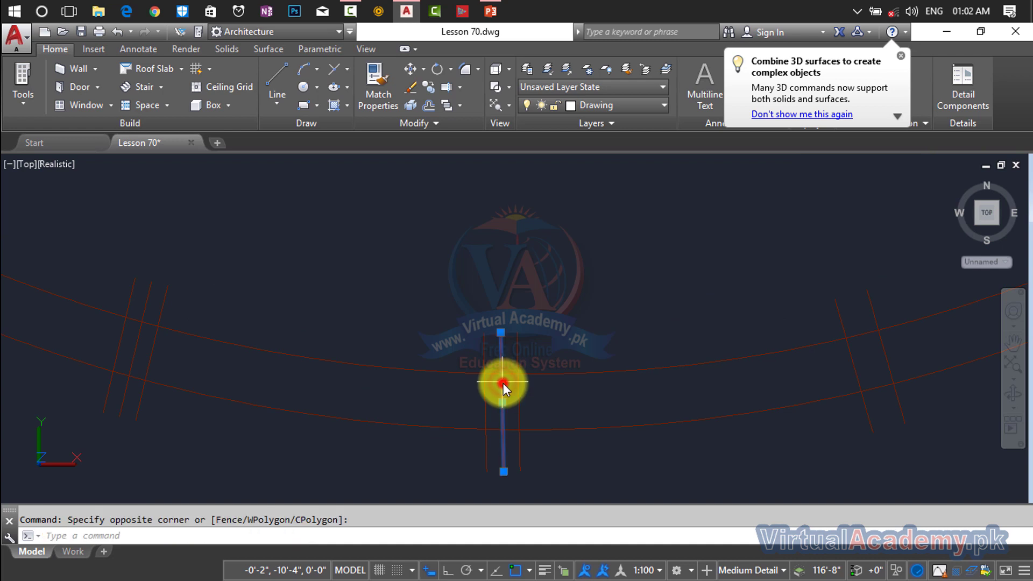
middle_drag(502, 383, 662, 385)
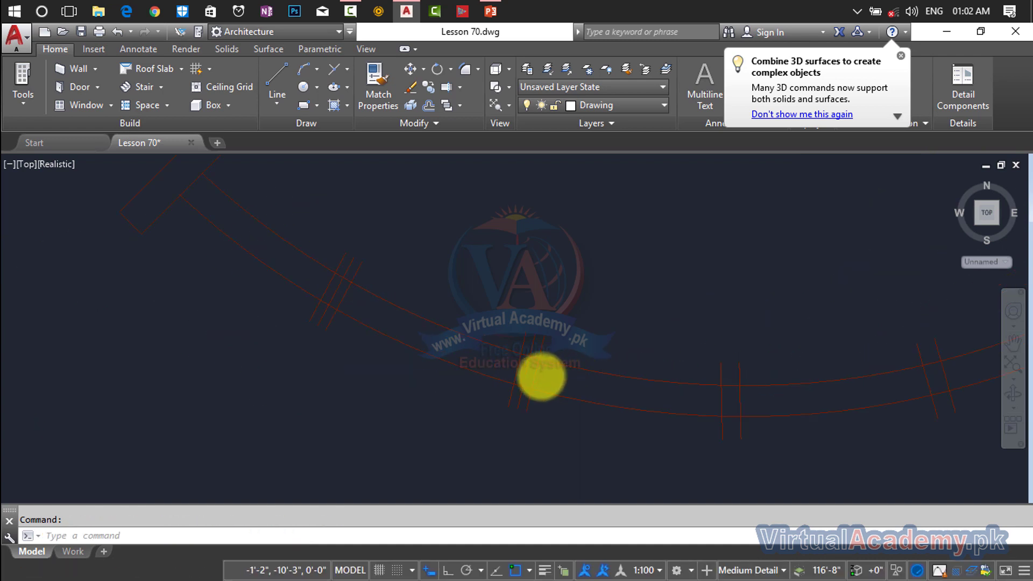
key(Delete)
scroll(491, 351, down, 2)
middle_drag(492, 350, 639, 408)
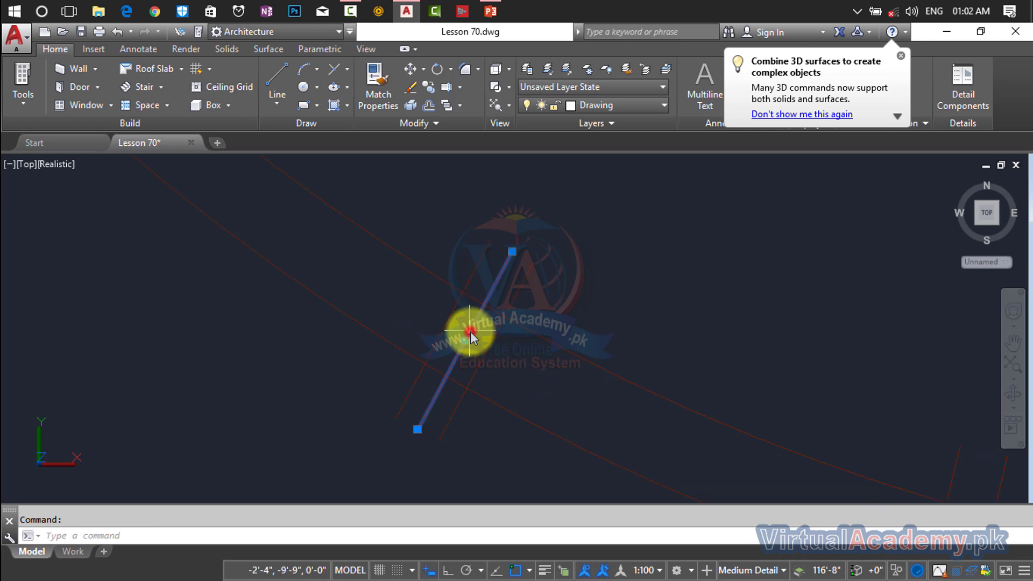
key(Delete)
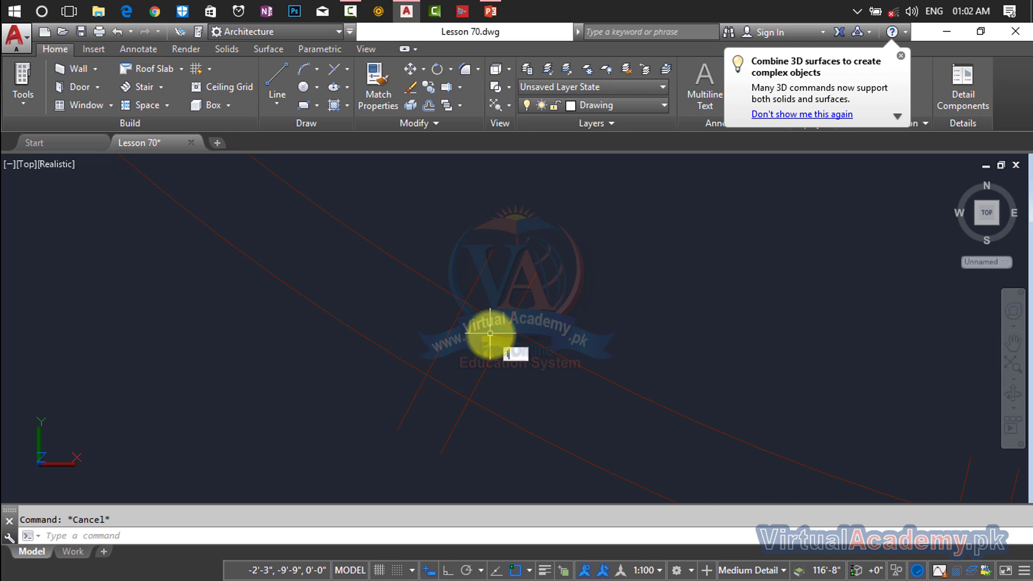
Step: Draw short lines joining the upper ends and the lower ends of the leftmost pair of crossing lines
key(Return)
scroll(491, 260, up, 2)
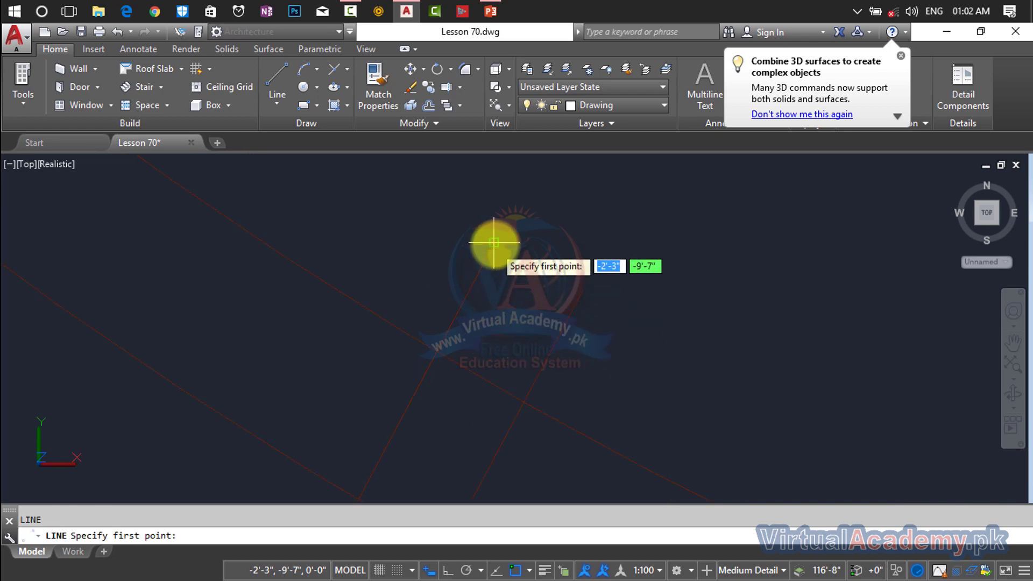
click(494, 243)
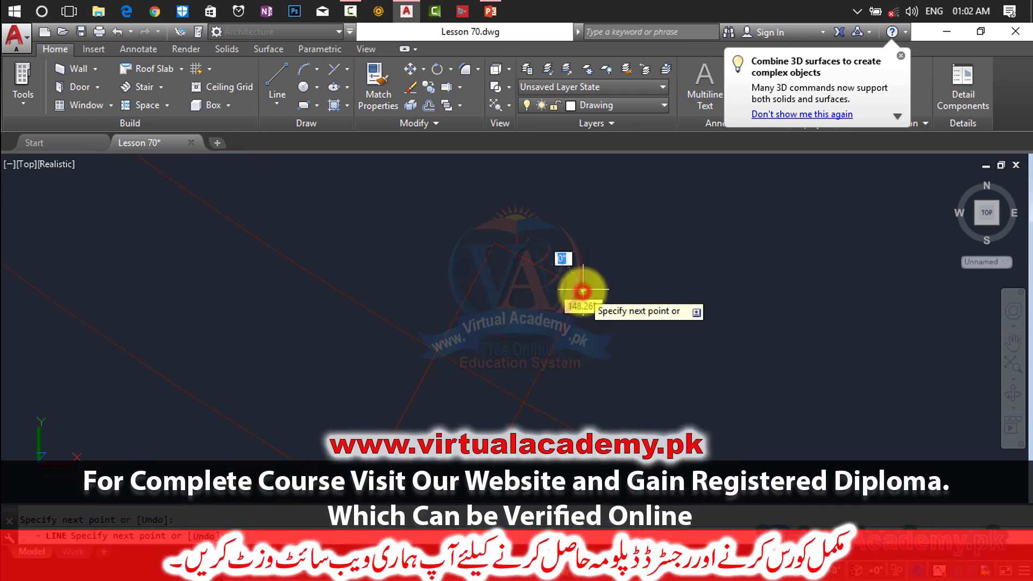
middle_drag(583, 290, 646, 245)
scroll(645, 246, down, 3)
key(Return)
key(Return)
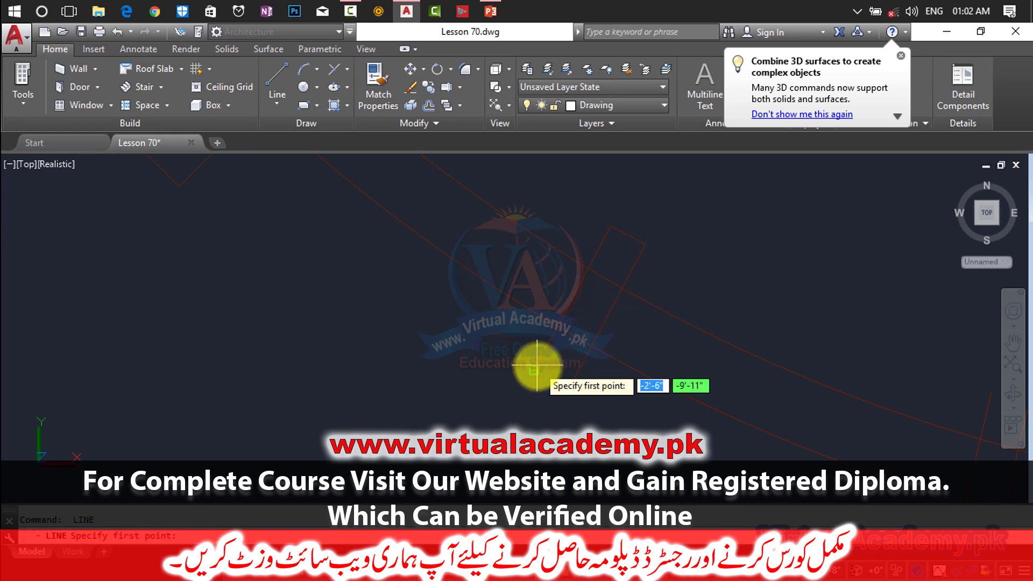
click(537, 369)
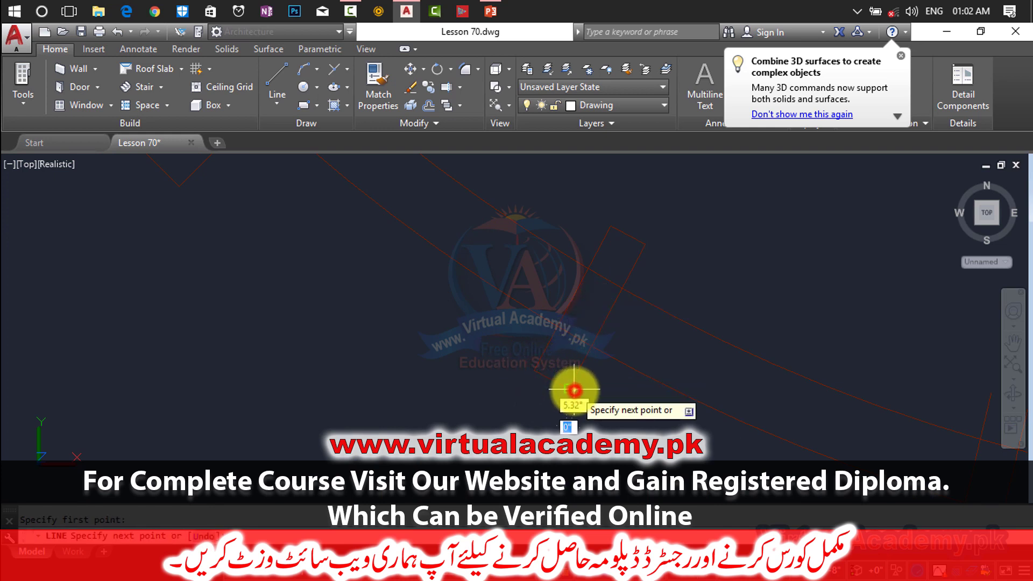
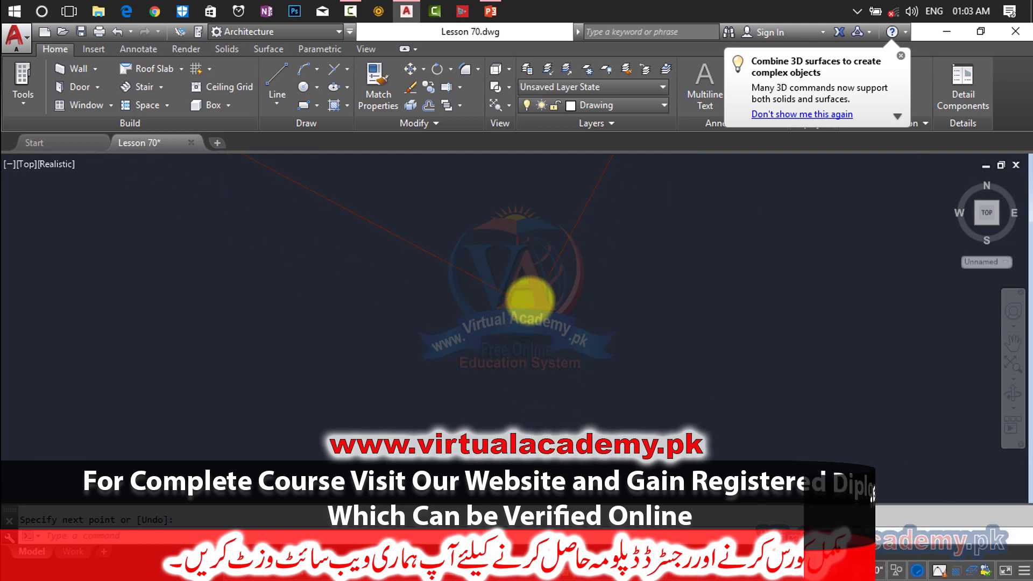
Step: Trim the band's curve inside the leftmost closed rectangle
scroll(531, 302, down, 6)
middle_drag(532, 302, 526, 396)
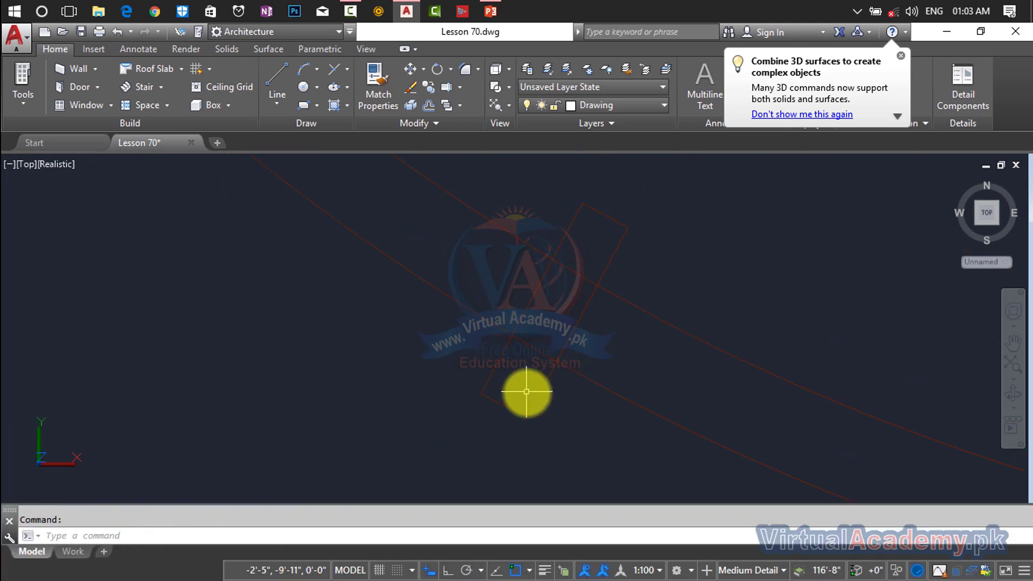
key(Return)
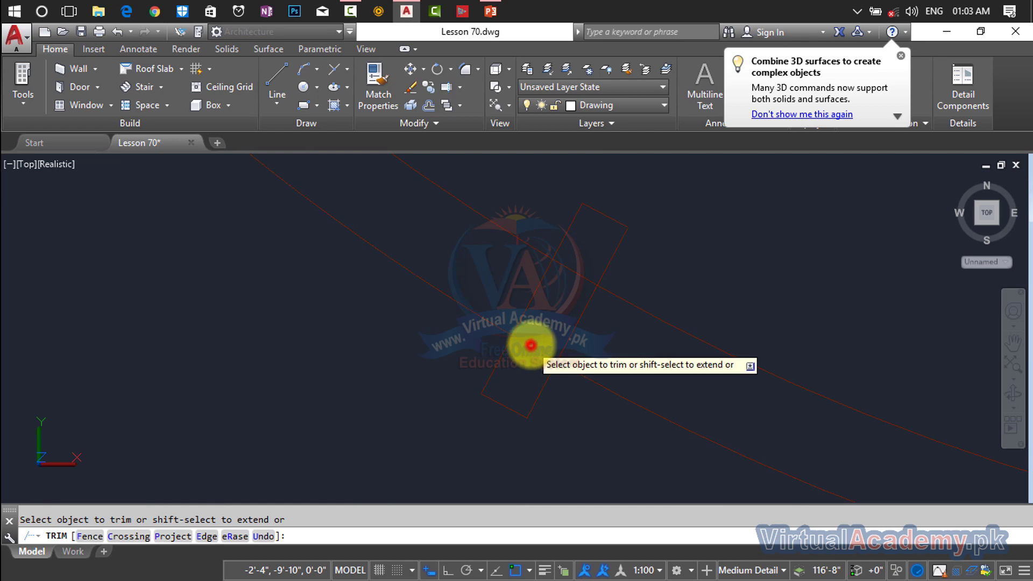
scroll(574, 270, down, 3)
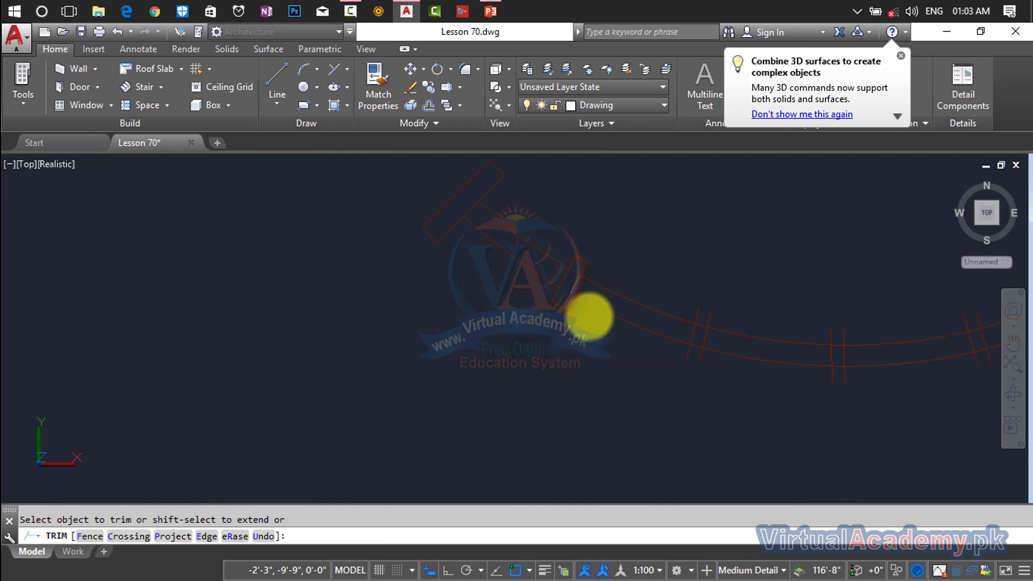
middle_drag(588, 316, 530, 308)
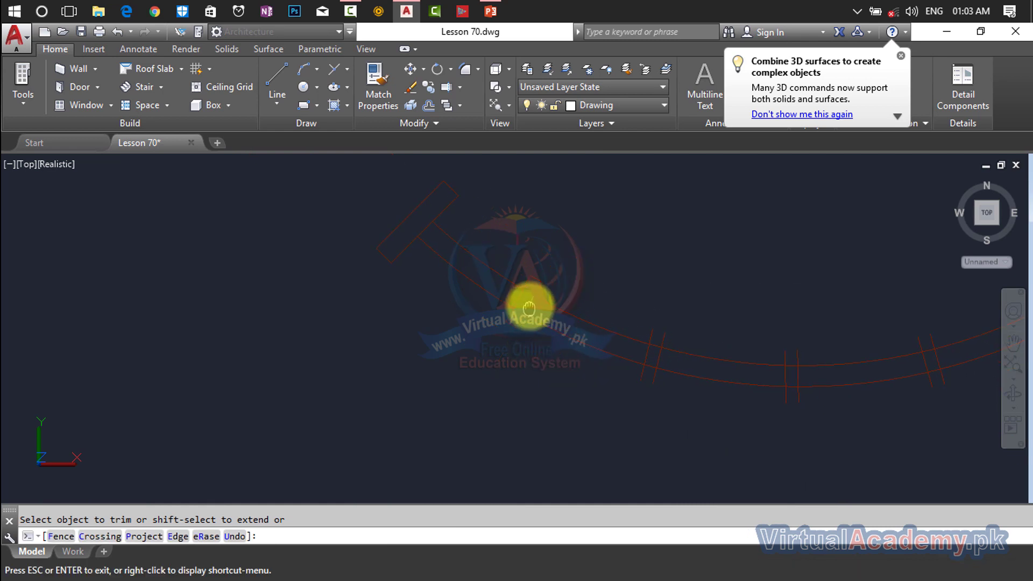
middle_drag(528, 308, 438, 273)
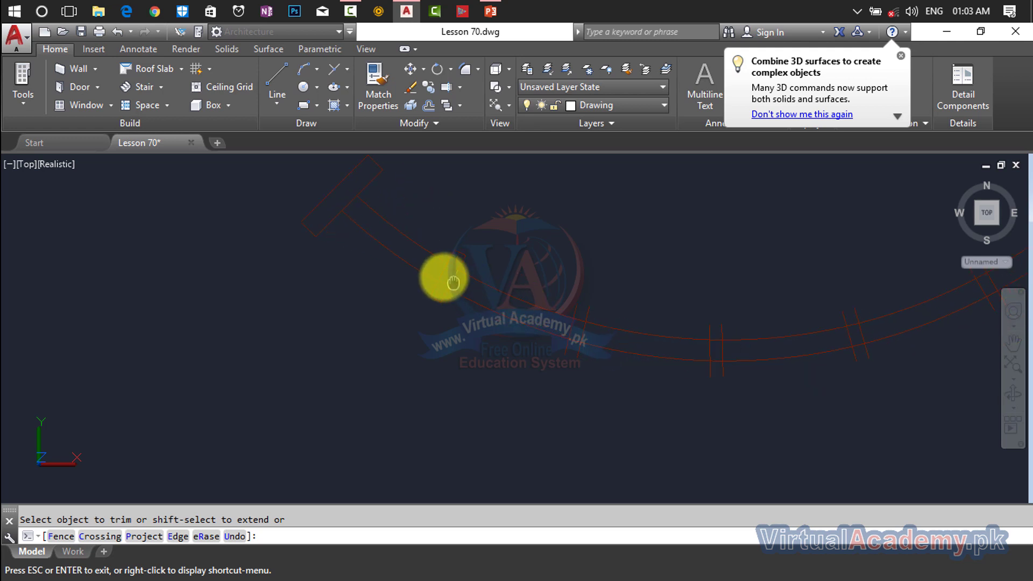
scroll(553, 305, up, 5)
key(Escape)
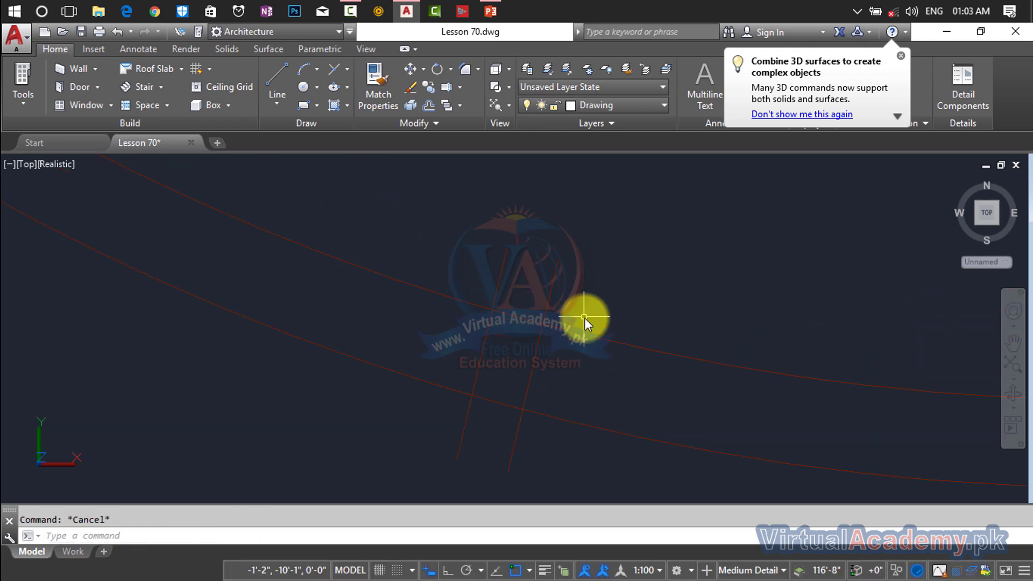
Step: Draw lines closing the upper and lower ends of the second pair of crossing lines from the left
text(l)
key(Return)
click(506, 248)
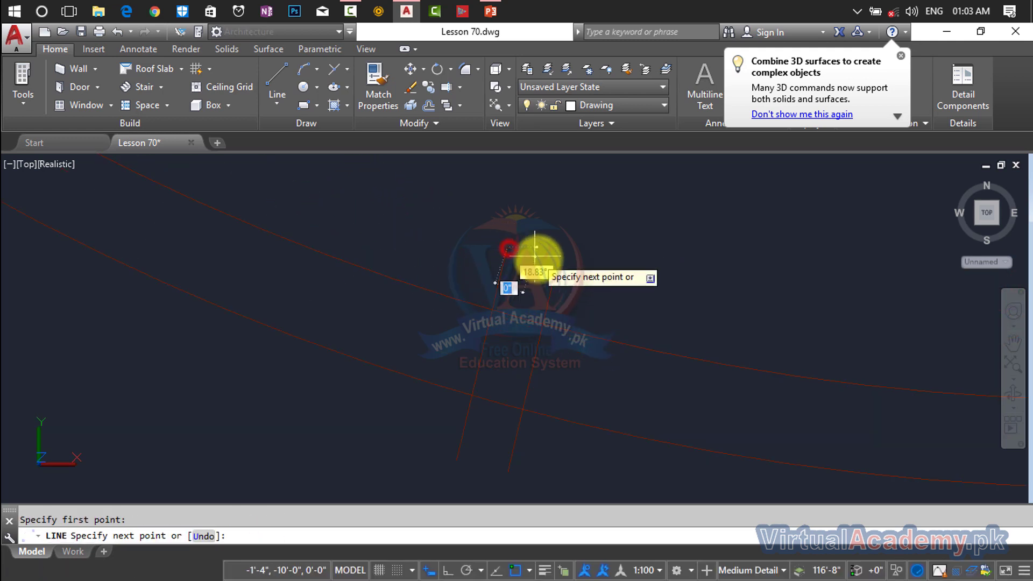
click(557, 258)
click(540, 299)
key(Return)
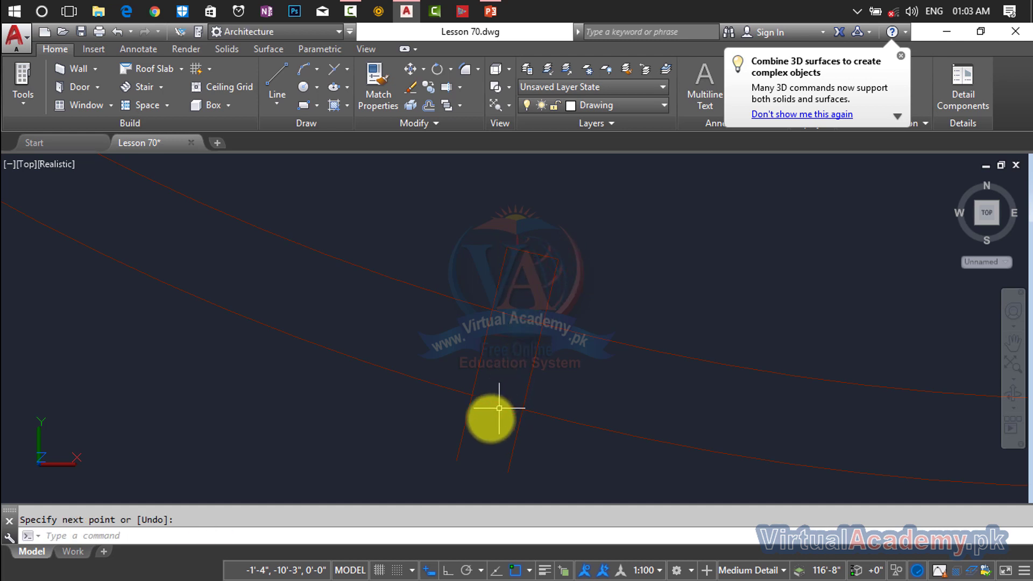
key(Return)
click(458, 461)
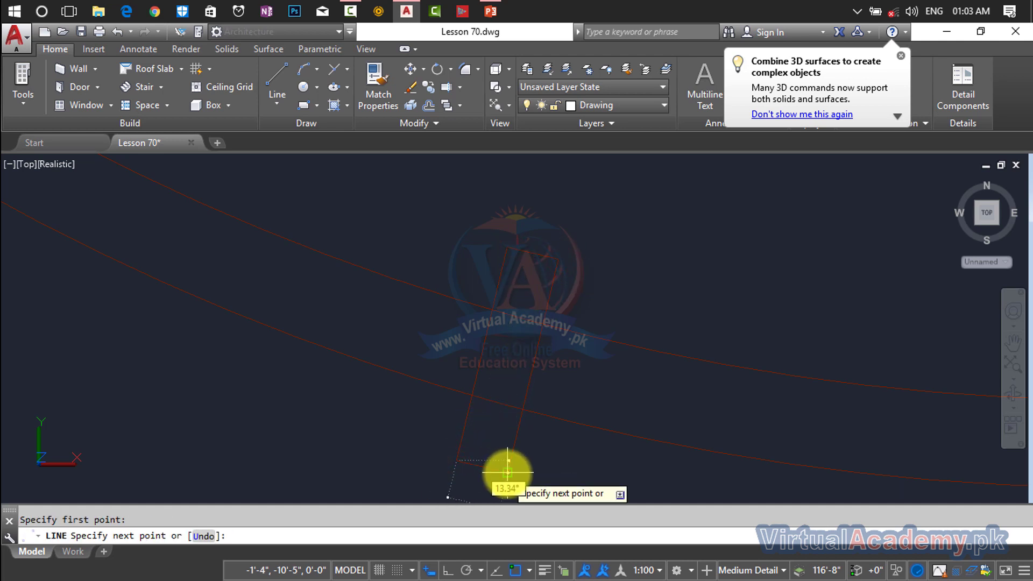
key(Return)
Step: Draw lines closing the lower and upper ends of the middle pair of crossing lines
scroll(560, 446, down, 4)
middle_drag(609, 432, 431, 331)
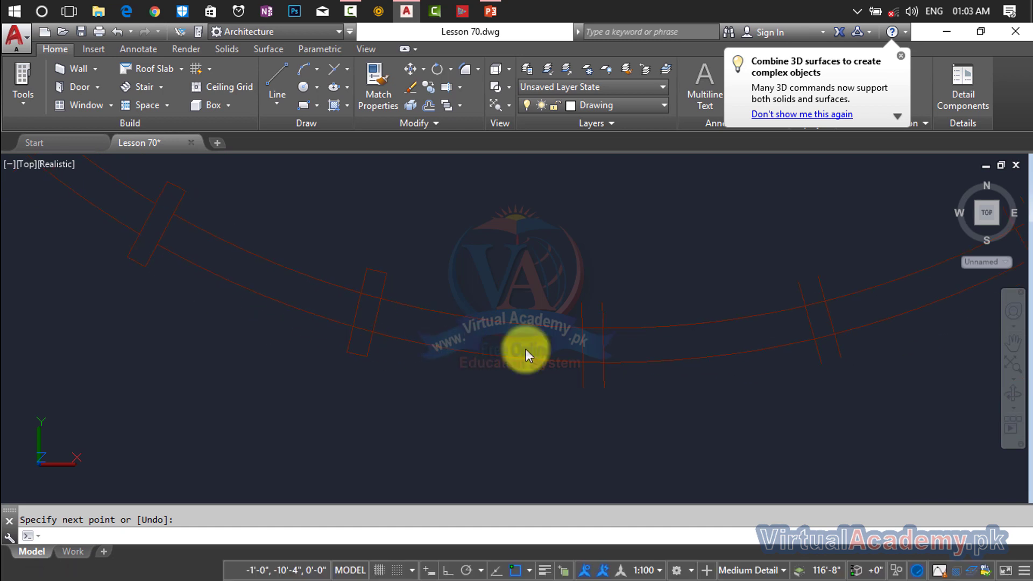
scroll(548, 358, up, 5)
key(Return)
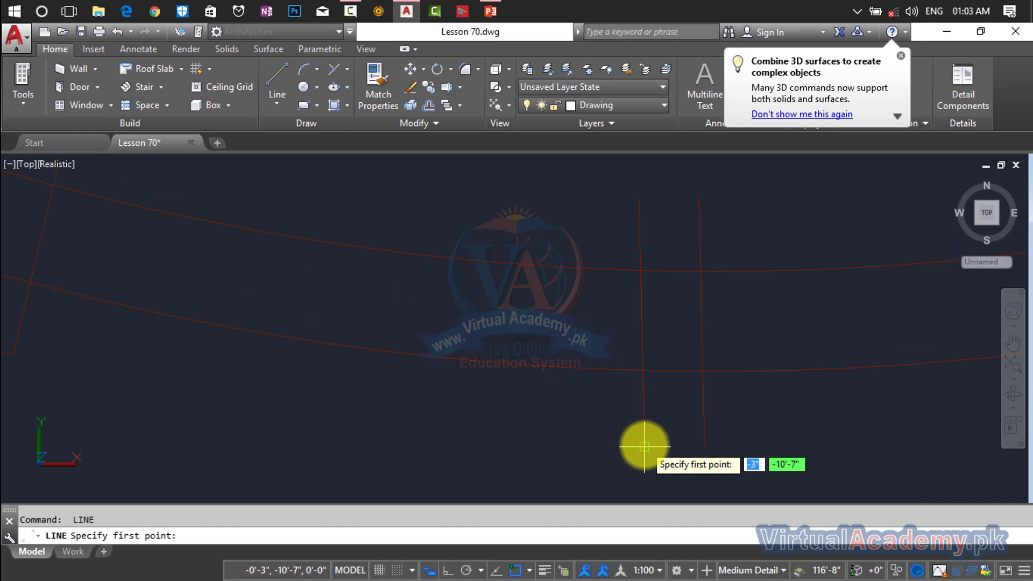
click(644, 446)
click(706, 445)
key(Return)
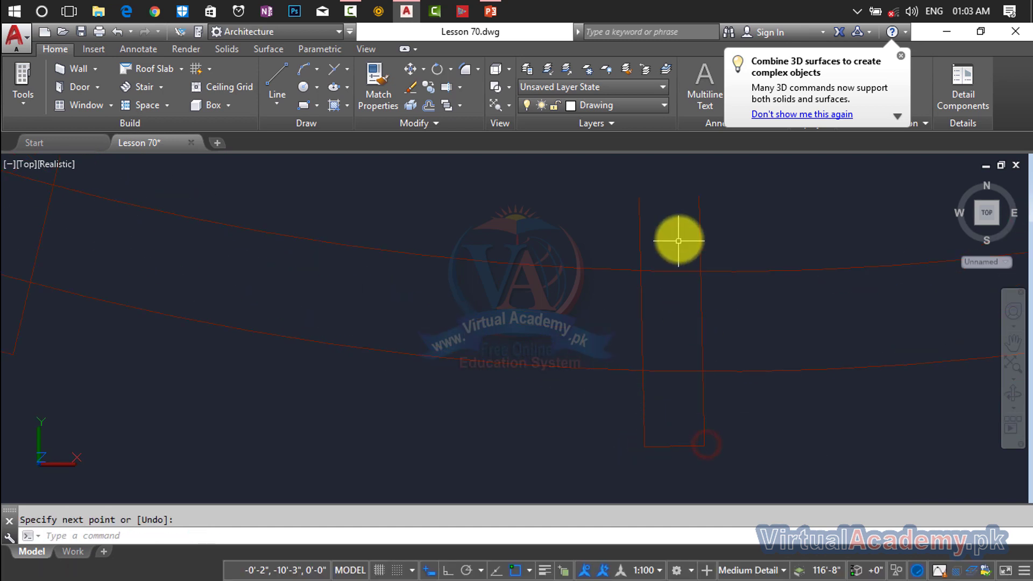
key(Return)
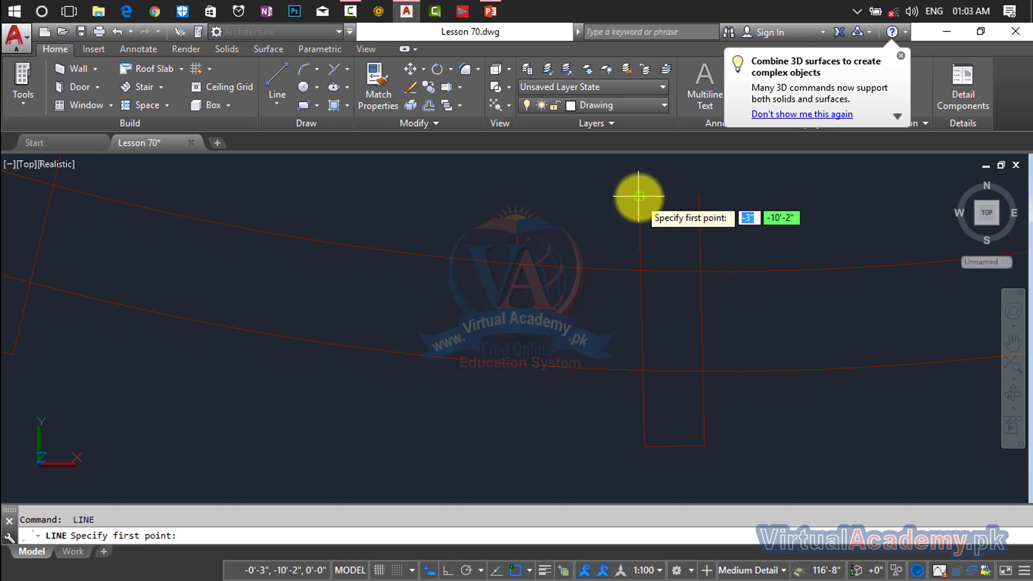
click(639, 198)
click(699, 196)
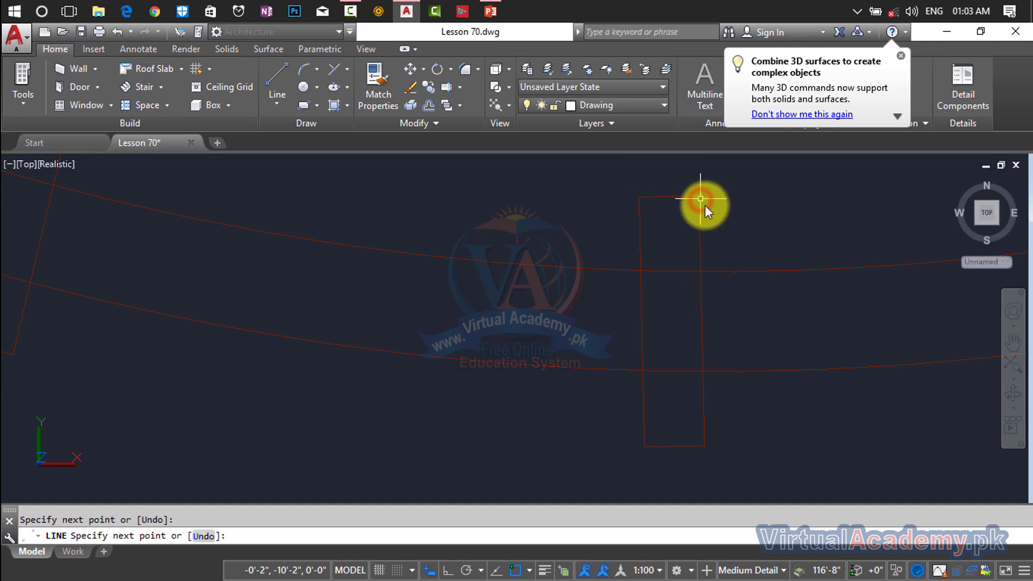
key(Return)
Step: Draw lines closing the lower and upper ends of the fourth pair of crossing lines from the left
scroll(704, 203, down, 5)
middle_drag(751, 241, 389, 259)
scroll(526, 300, up, 2)
key(Return)
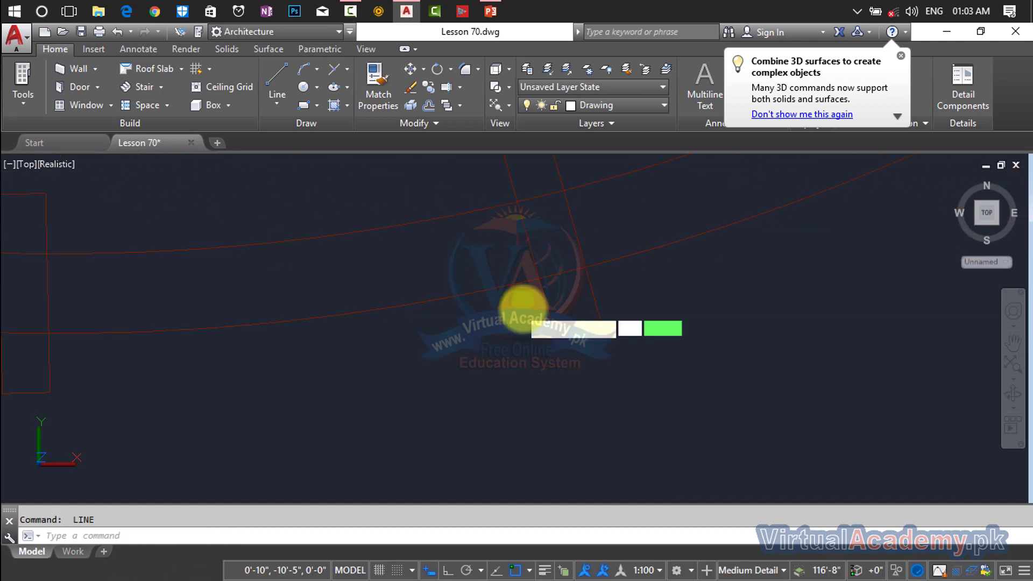
click(555, 337)
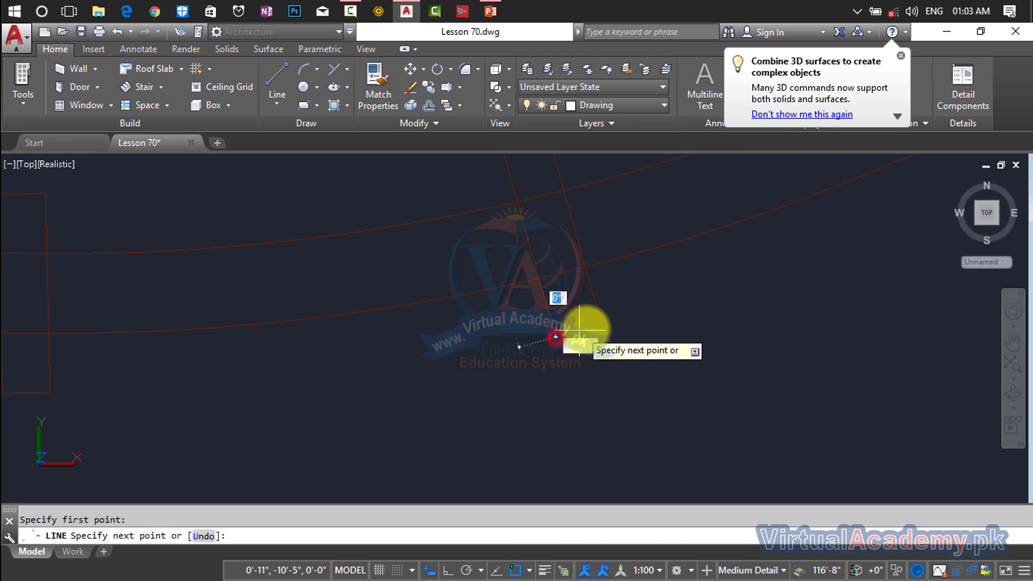
middle_drag(603, 325, 603, 384)
key(Return)
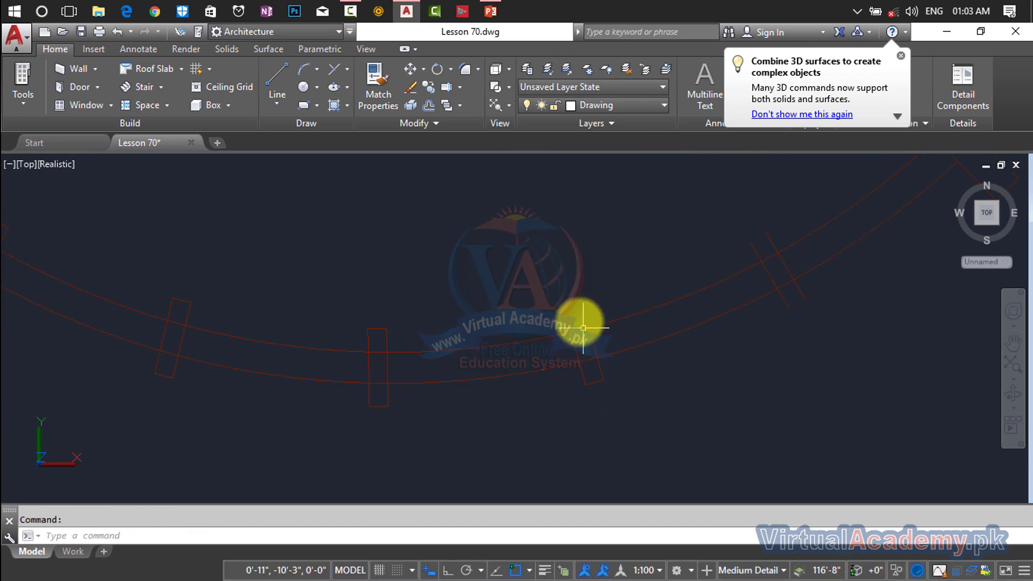
key(Return)
click(528, 278)
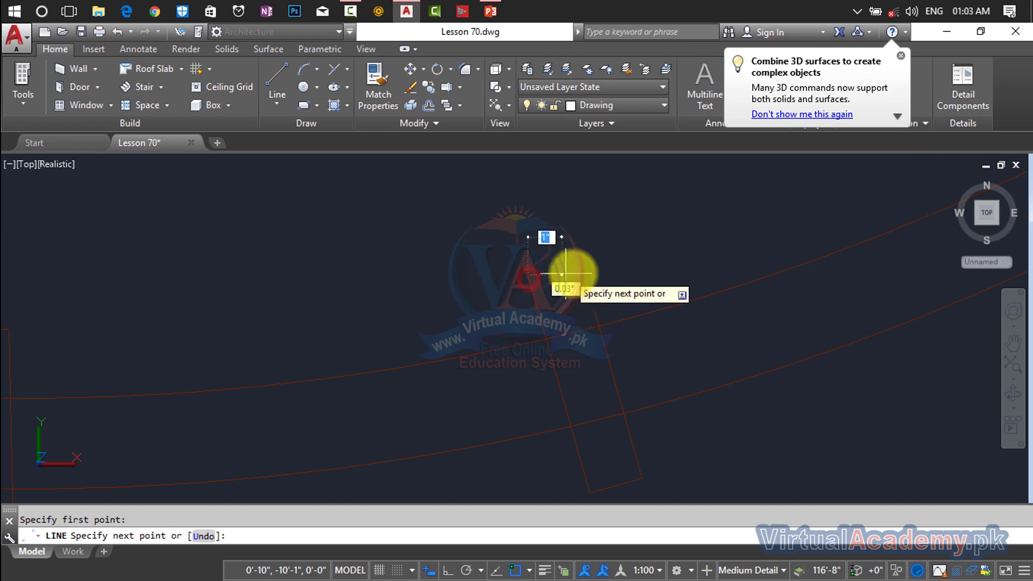
key(Return)
Step: Draw lines closing the upper and lower ends of the rightmost pair of crossing lines
scroll(665, 272, down, 6)
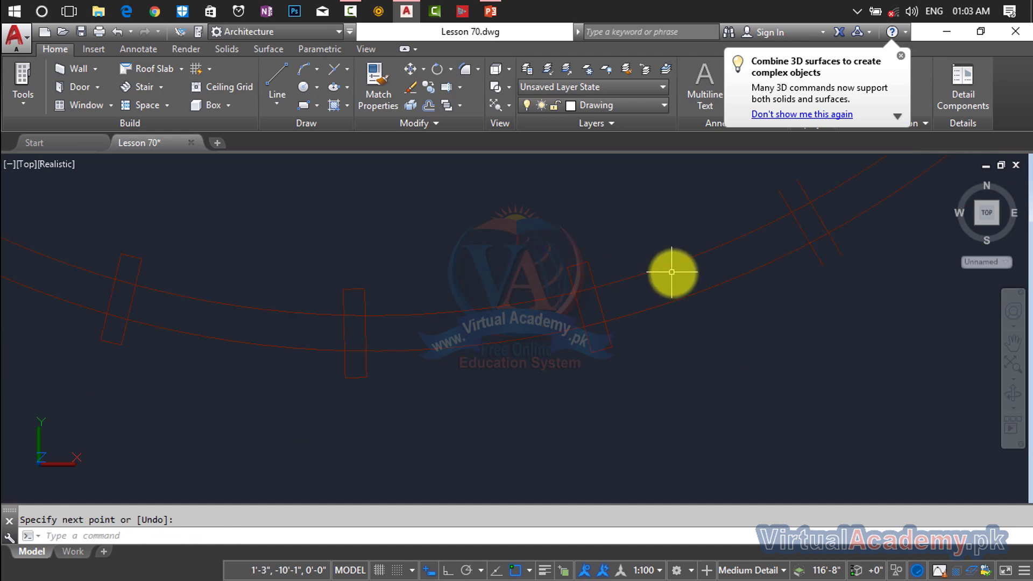
mouse_move(673, 273)
middle_down()
mouse_move(590, 320)
mouse_move(398, 388)
middle_up()
scroll(454, 341, up, 3)
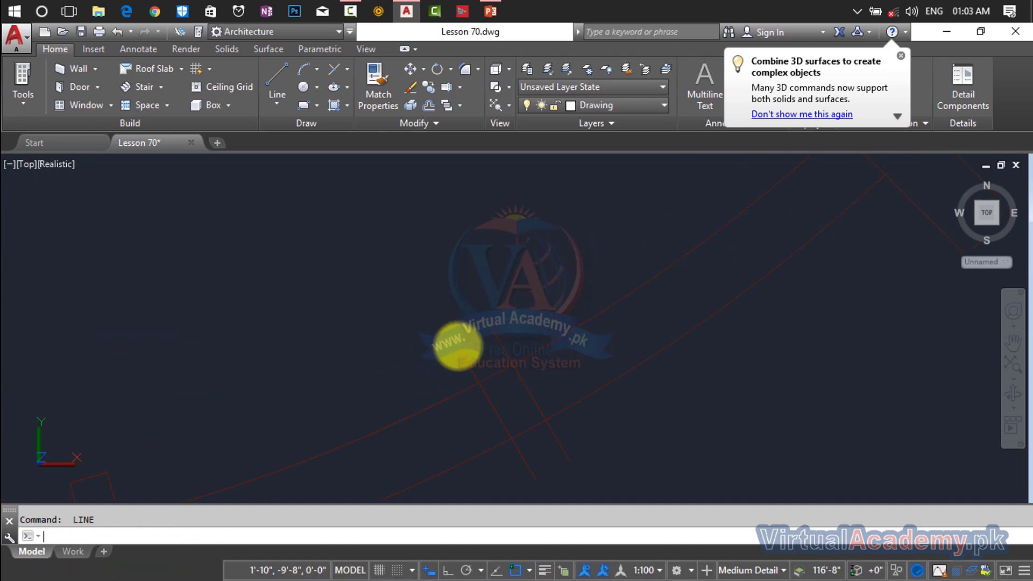
key(Return)
click(454, 341)
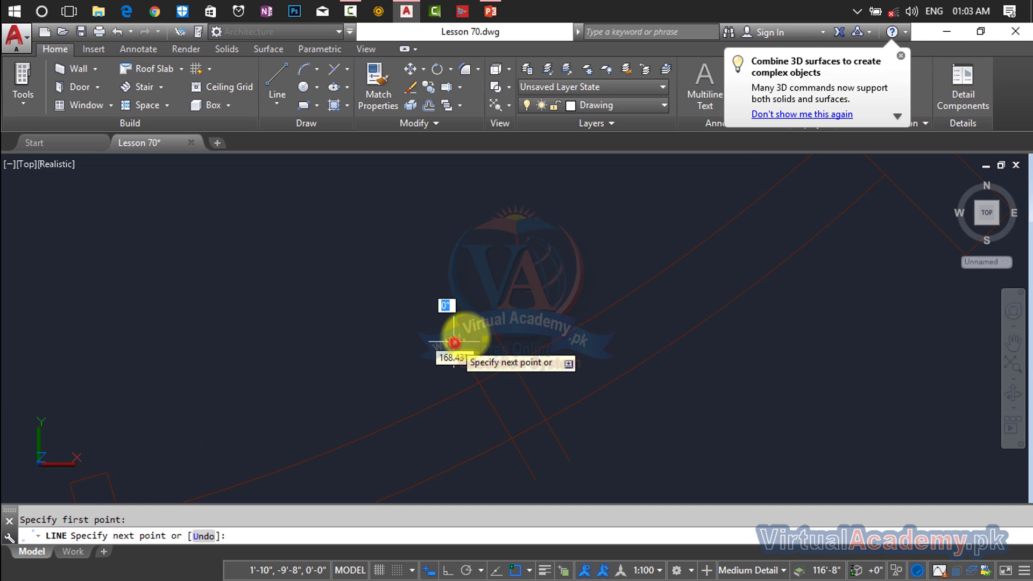
click(490, 323)
middle_drag(547, 411, 577, 289)
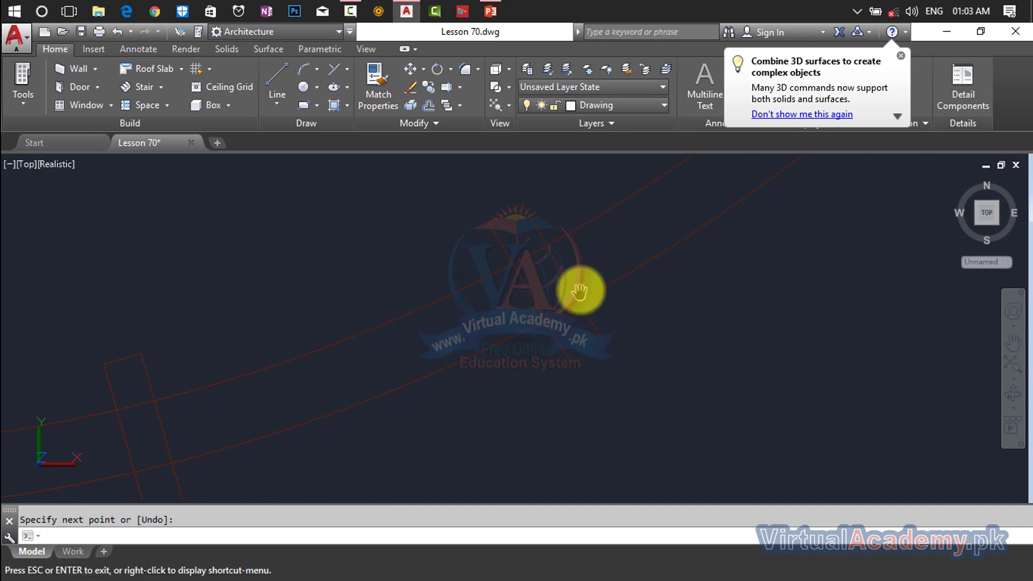
key(Return)
key(Return)
click(587, 377)
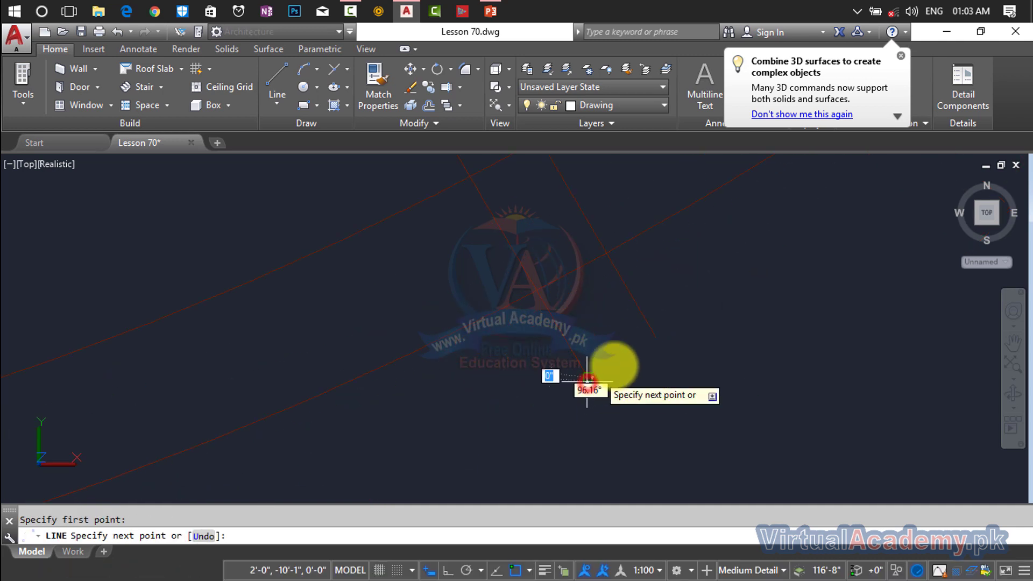
key(Return)
scroll(656, 343, down, 2)
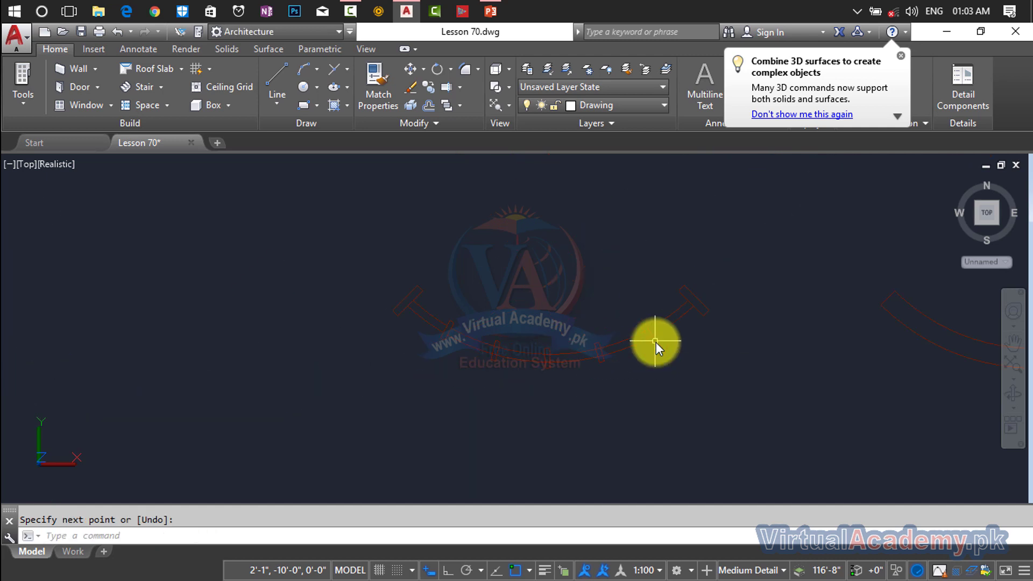
Step: Trim the curved band's arc segments that run through the rightmost crossing rectangle
middle_drag(656, 343, 660, 331)
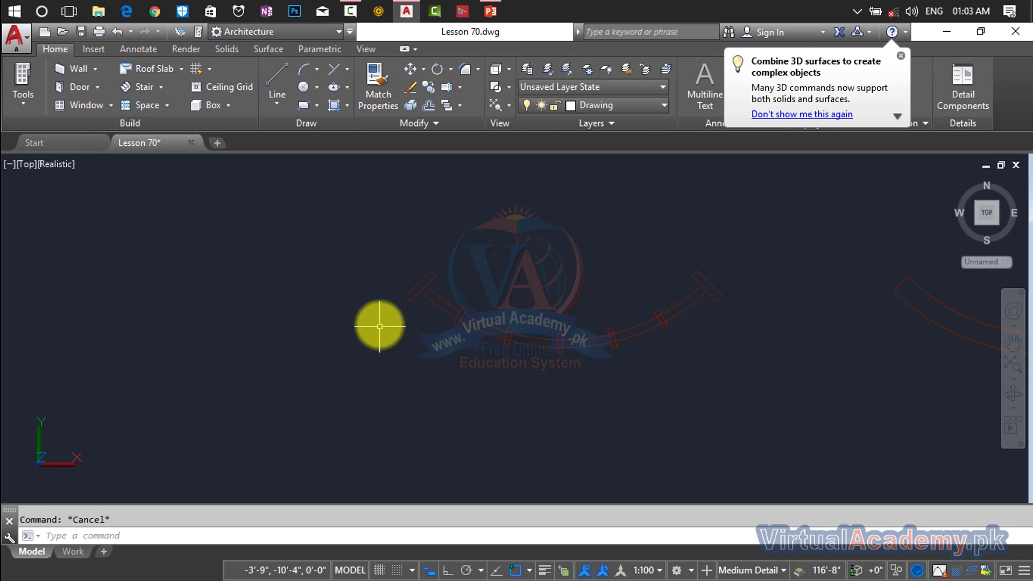
middle_drag(652, 358, 558, 325)
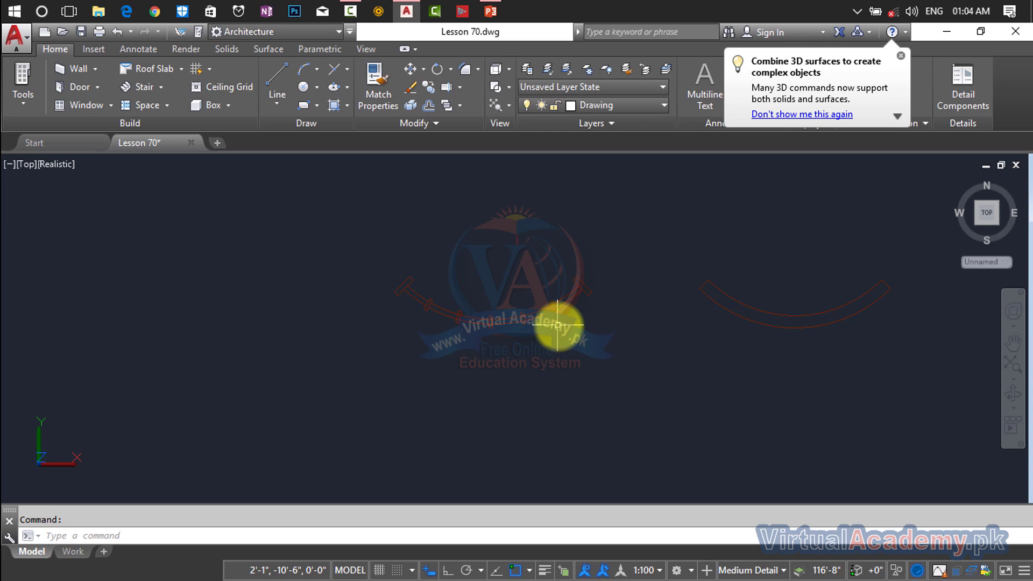
scroll(554, 318, up, 3)
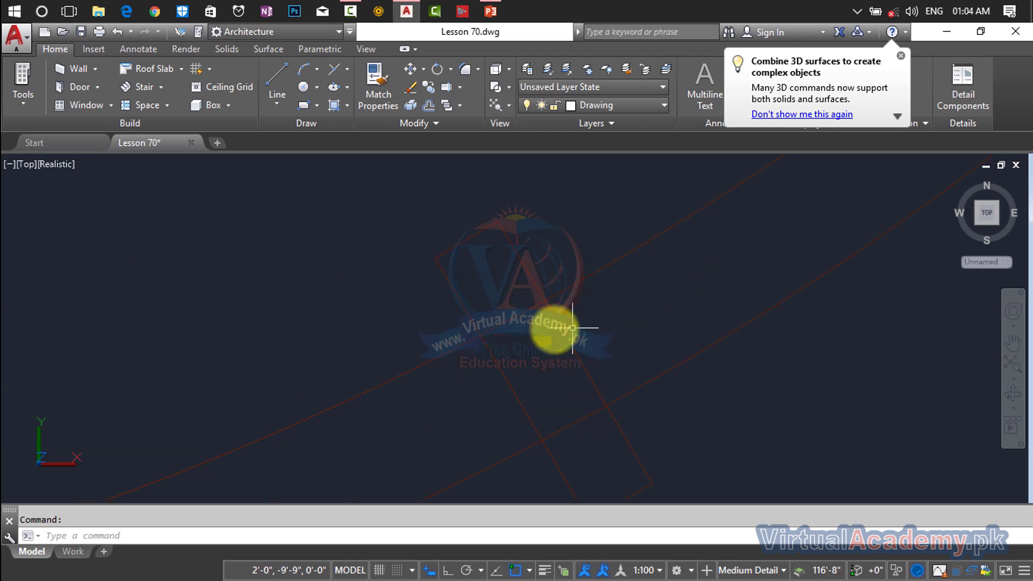
key(Return)
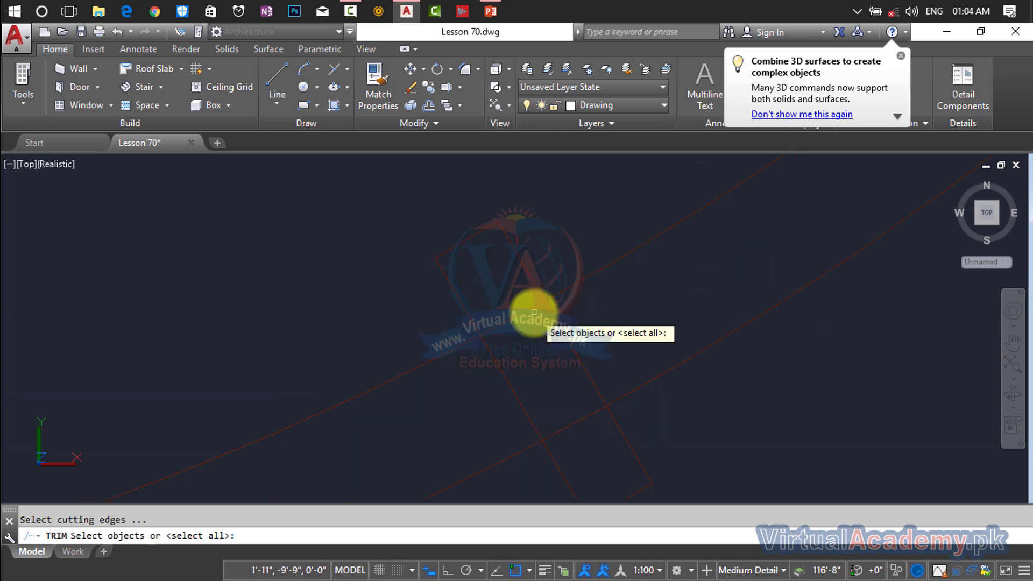
click(528, 309)
key(Escape)
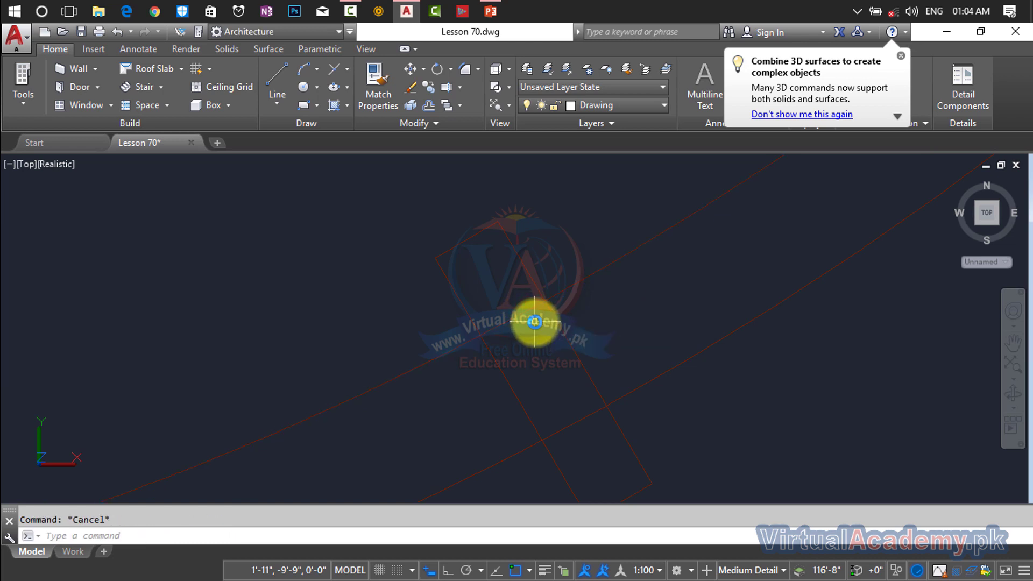
text(tr)
key(Return)
key(Return)
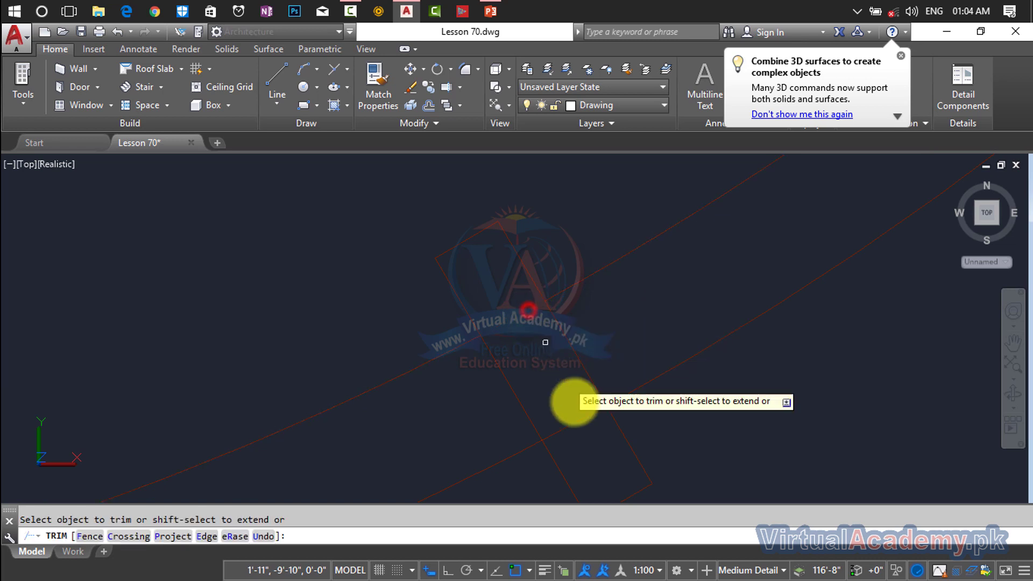
click(582, 421)
Step: Trim the curved band's arc segments inside the fourth crossing rectangle from the left
scroll(726, 366, down, 3)
middle_drag(780, 334, 639, 385)
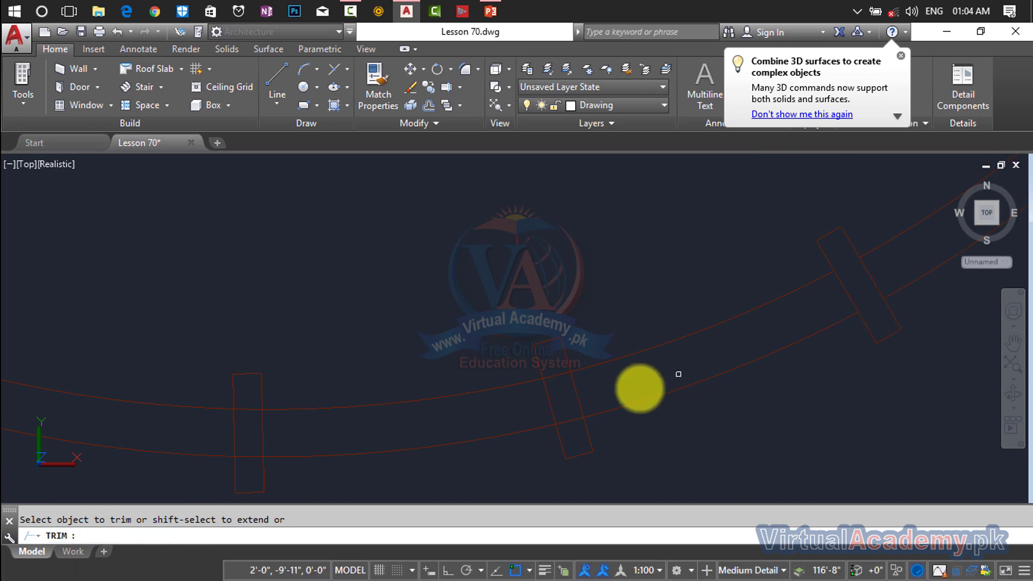
click(555, 372)
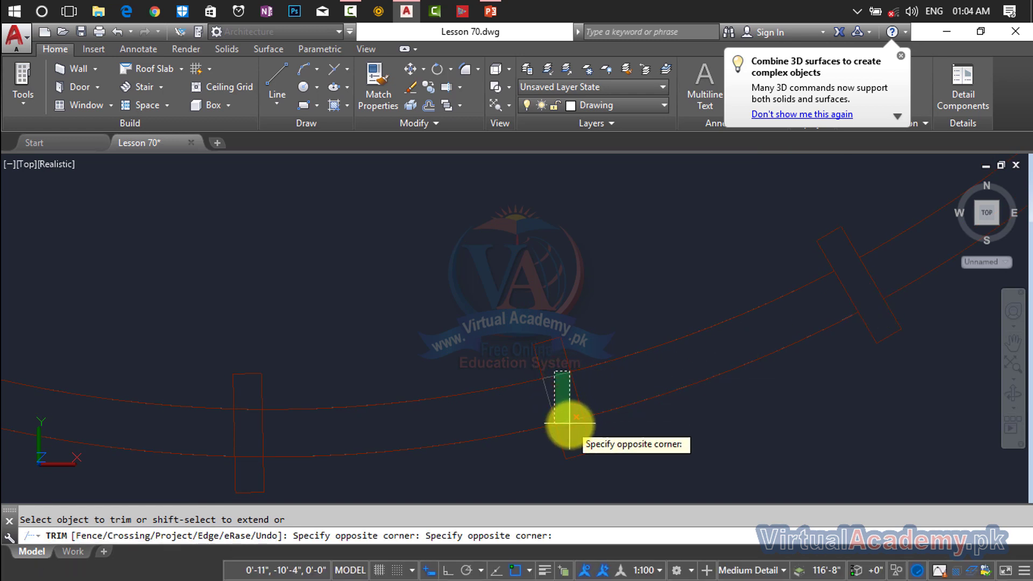
click(565, 393)
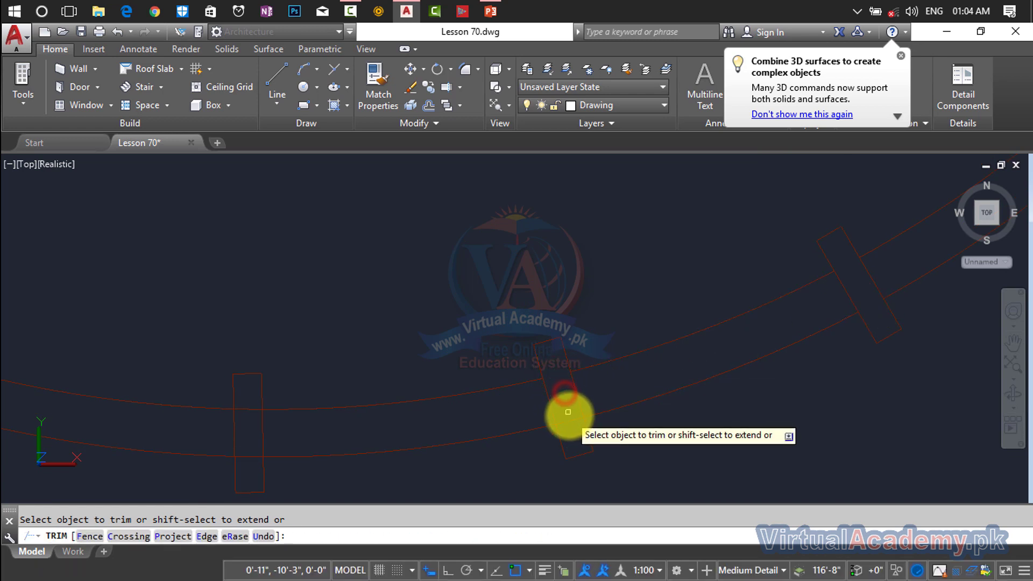
click(569, 413)
click(573, 432)
Step: Trim the curved band's arc segments inside the middle crossing rectangle and the second one from the left
scroll(574, 432, down, 4)
middle_drag(575, 432, 684, 419)
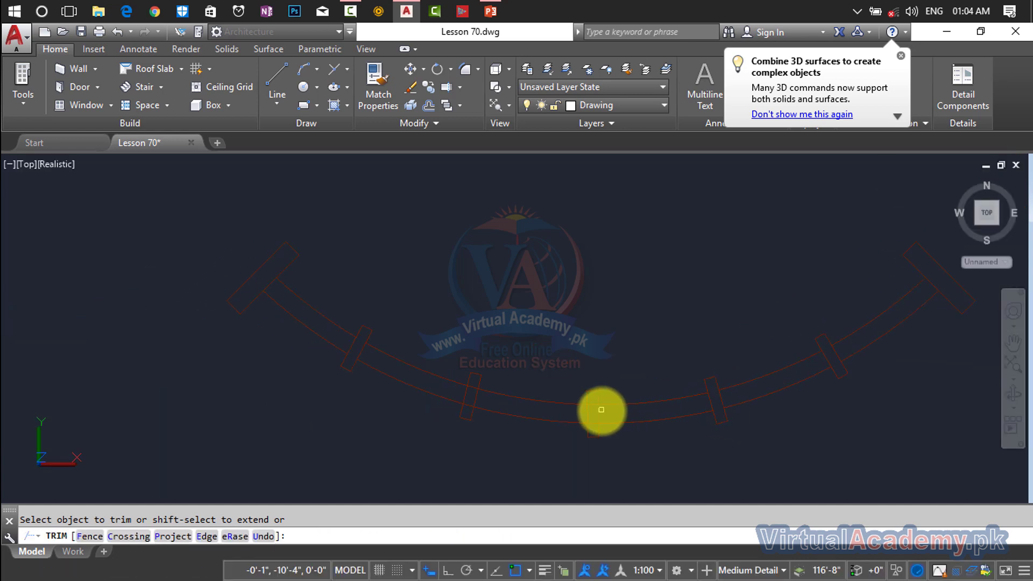
scroll(595, 409, up, 3)
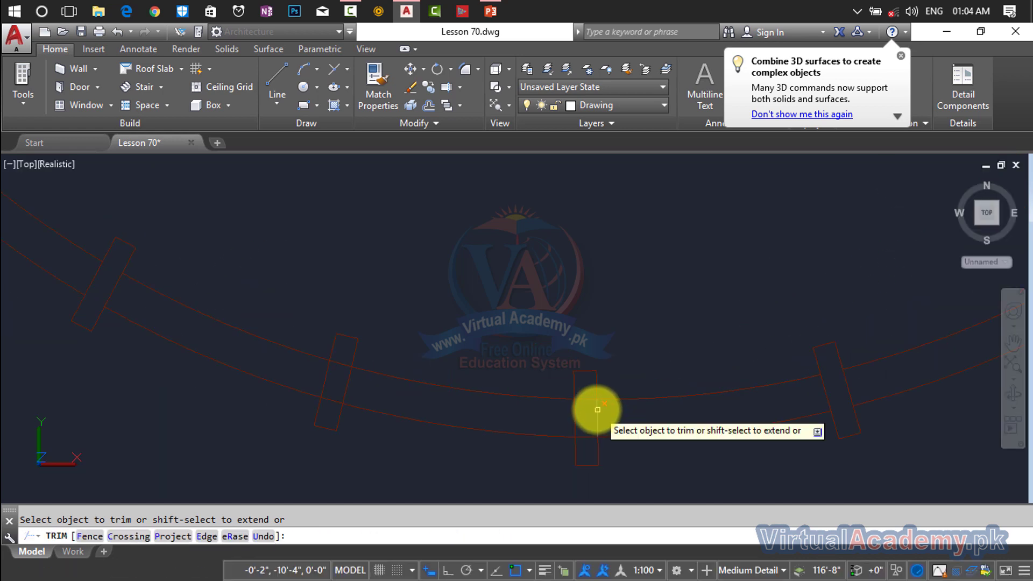
click(581, 434)
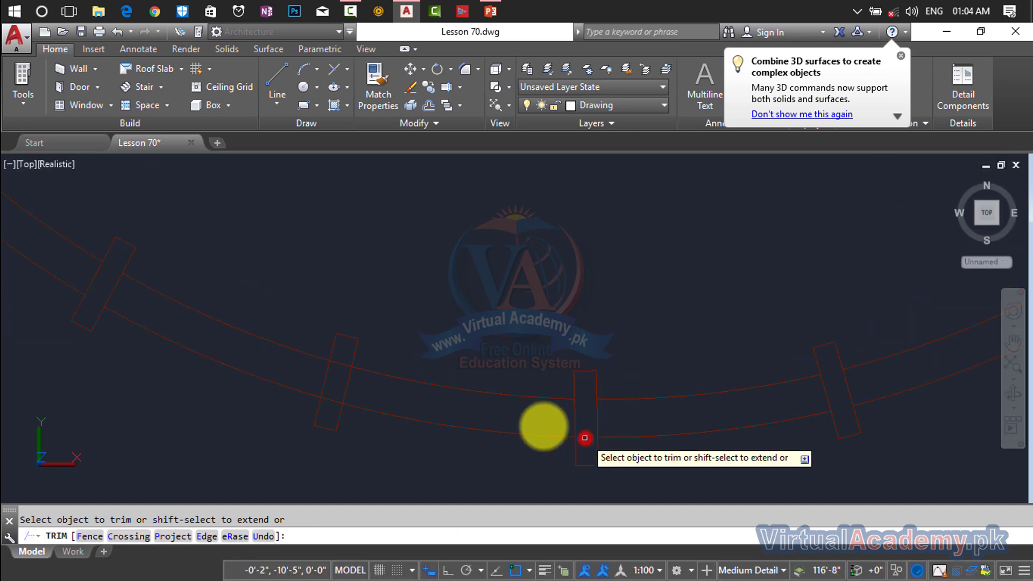
click(341, 362)
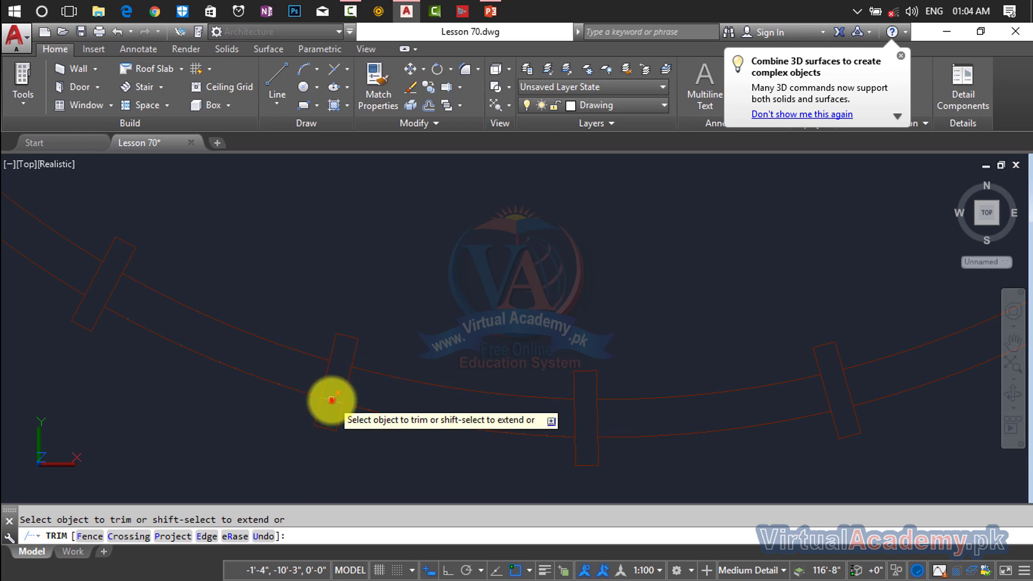
scroll(329, 401, down, 3)
mouse_move(329, 401)
middle_down()
mouse_move(573, 450)
mouse_move(605, 445)
middle_up()
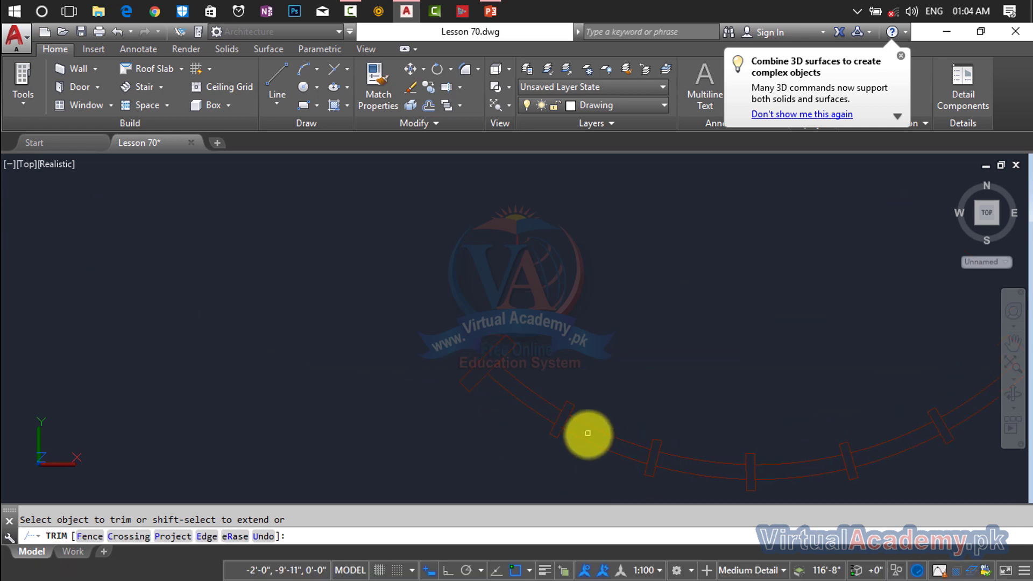
key(Escape)
key(Escape)
Step: Switch to an isometric view showing the top, left and front, and set the visual style to 2D Wireframe
scroll(632, 415, down, 4)
mouse_move(632, 413)
middle_down()
mouse_move(542, 392)
mouse_move(418, 338)
middle_up()
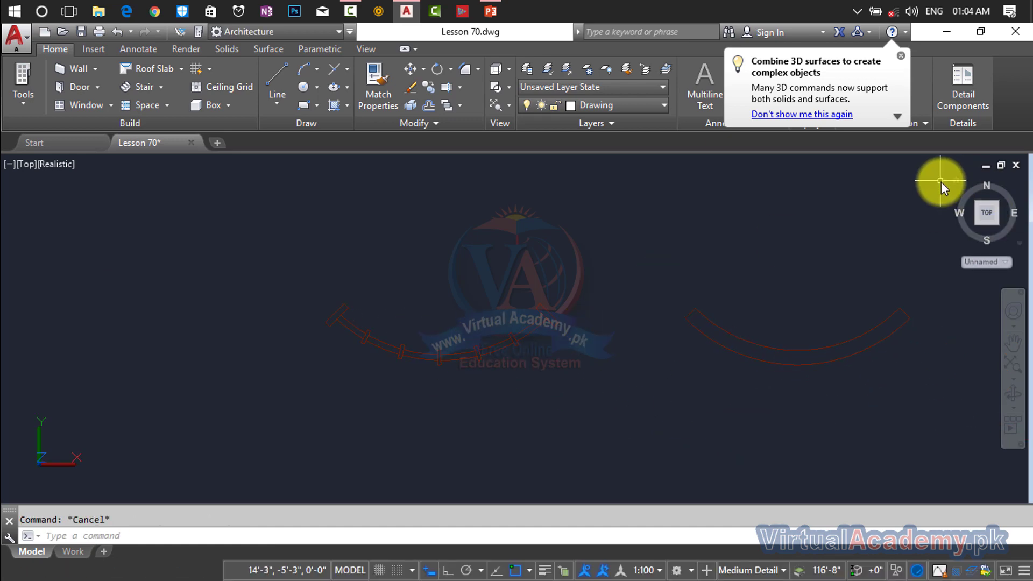
click(956, 180)
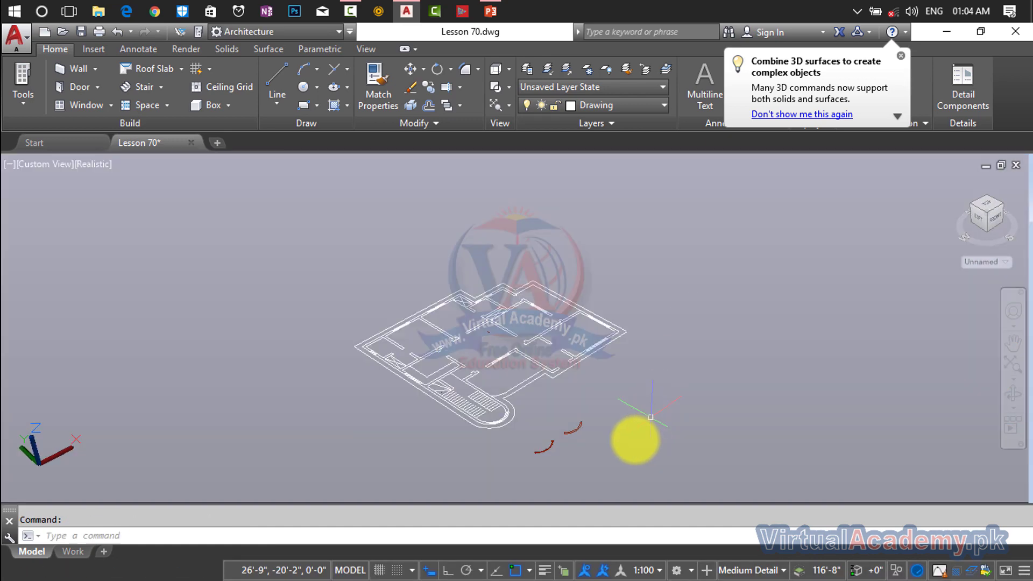
scroll(578, 439, up, 3)
middle_drag(576, 422, 701, 330)
scroll(701, 330, up, 2)
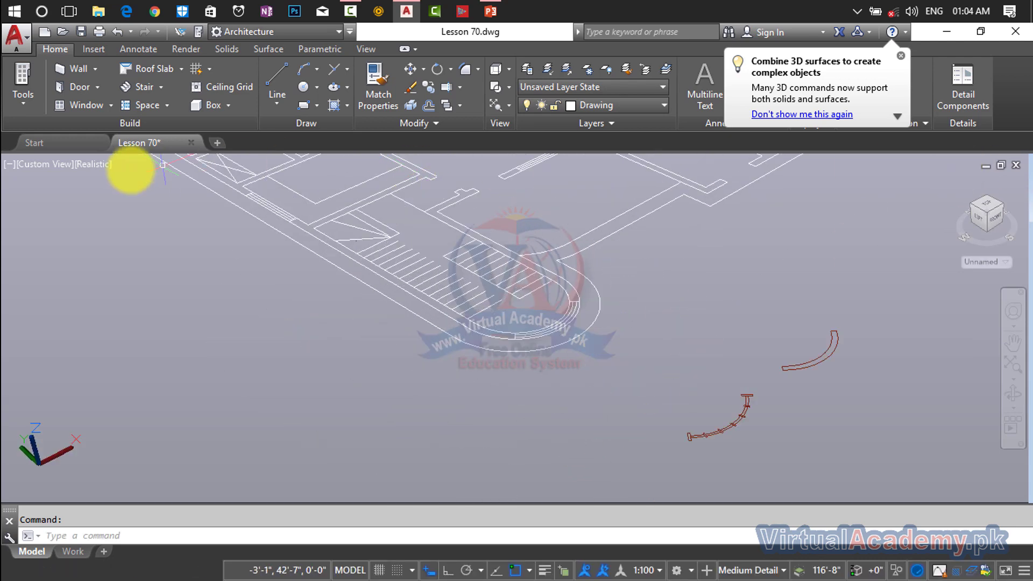
click(90, 166)
click(105, 201)
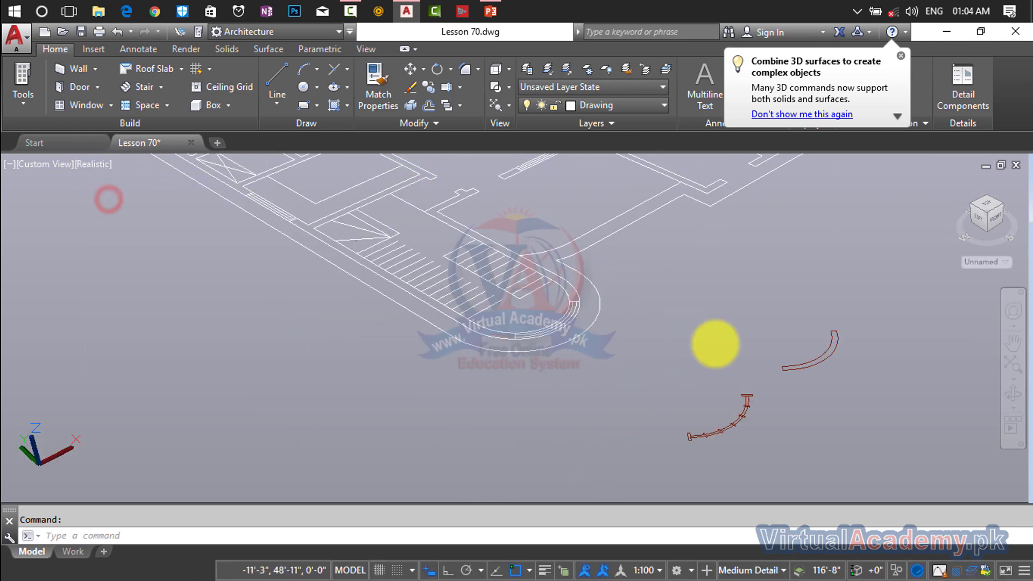
scroll(738, 371, up, 3)
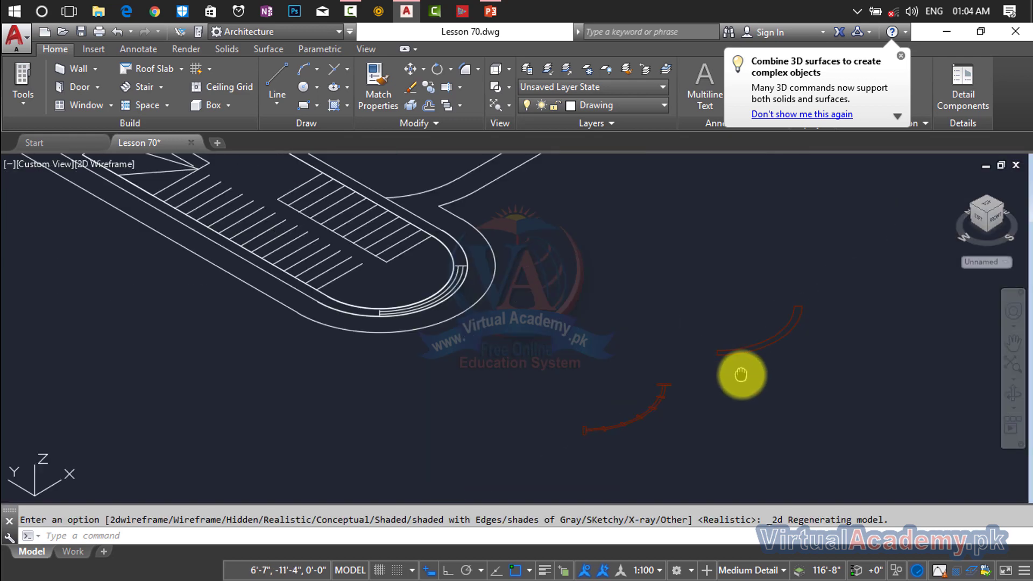
scroll(796, 336, up, 3)
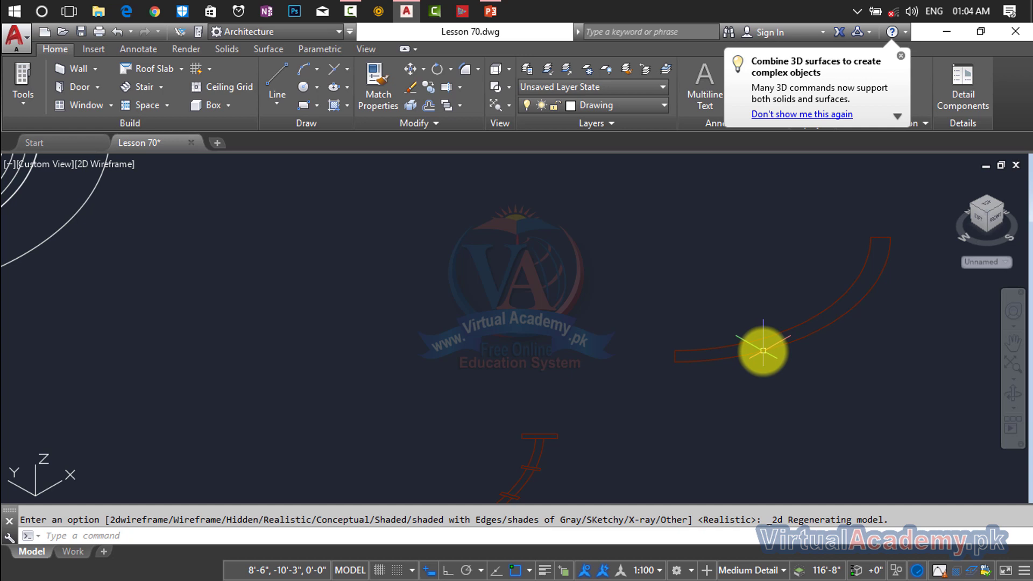
mouse_move(763, 351)
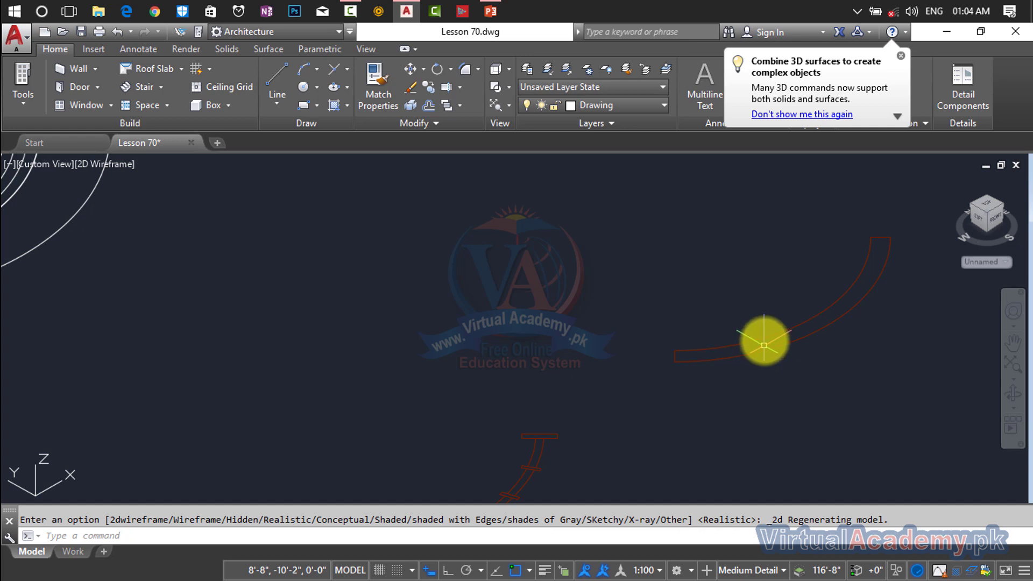
text(o)
key(Return)
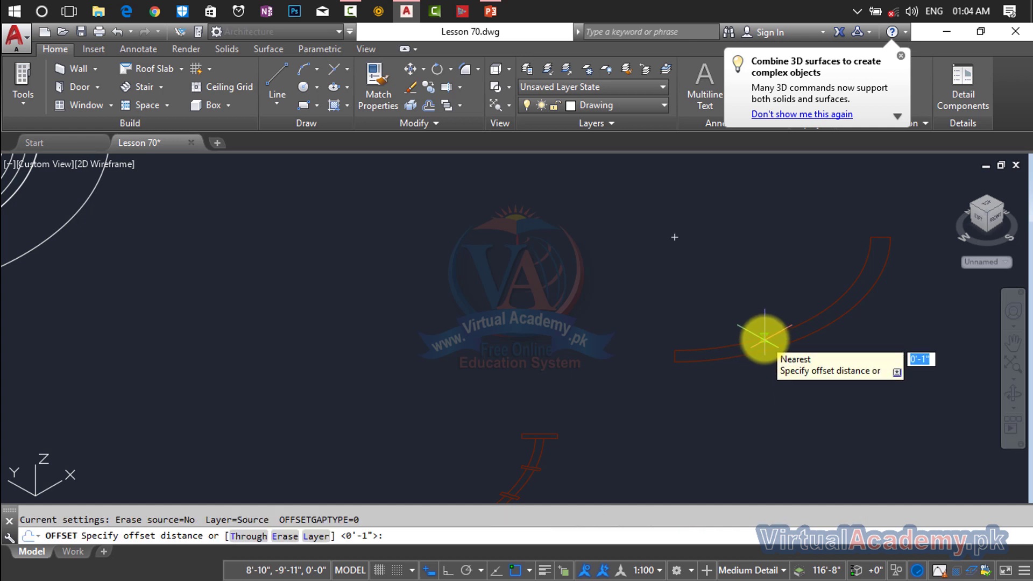
key(Escape)
key(Escape)
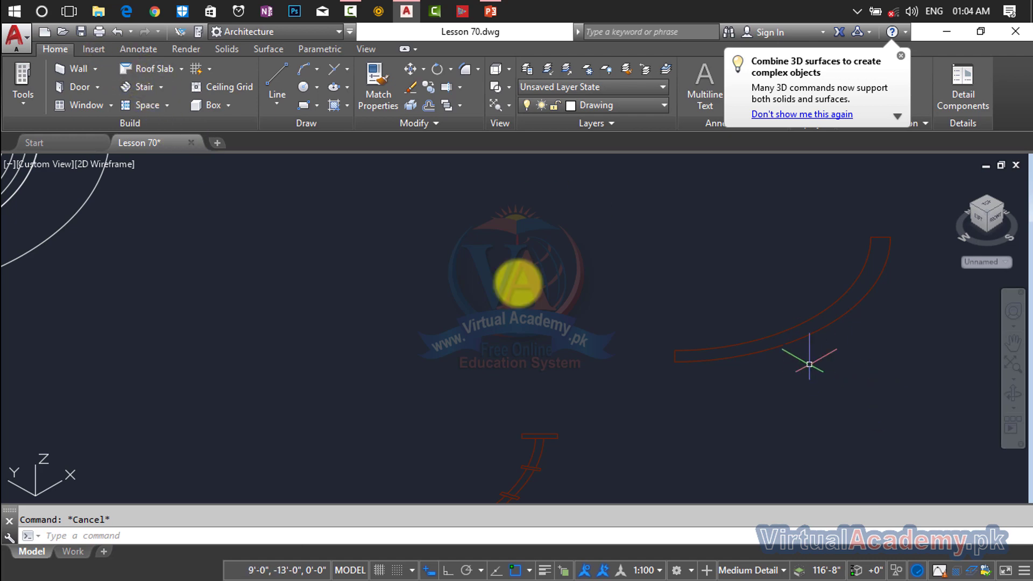
Step: Try extruding the plain curved band to a height of 2 with Press/Pull, and undo the extrusion
click(228, 48)
click(187, 48)
click(274, 49)
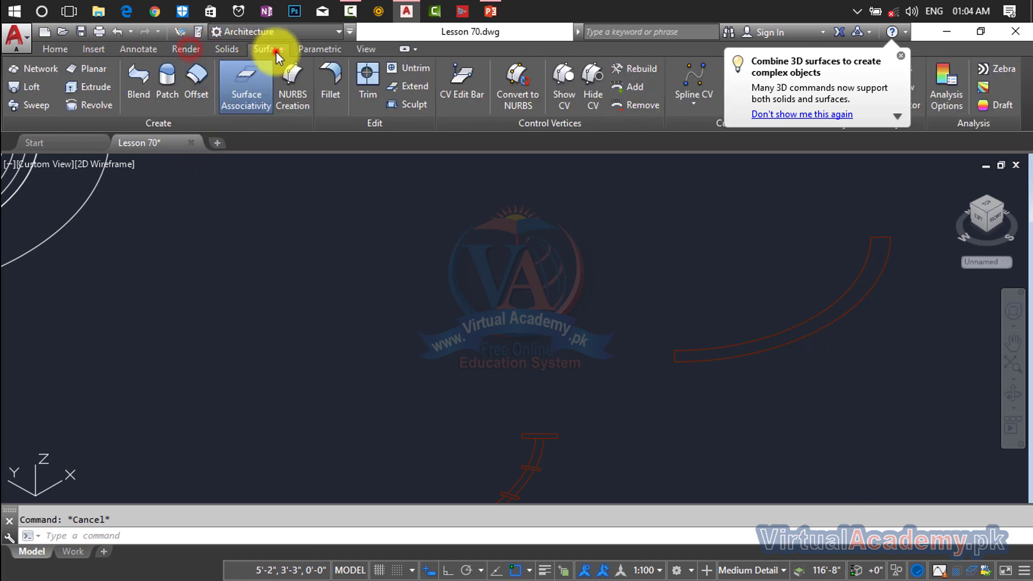
click(225, 50)
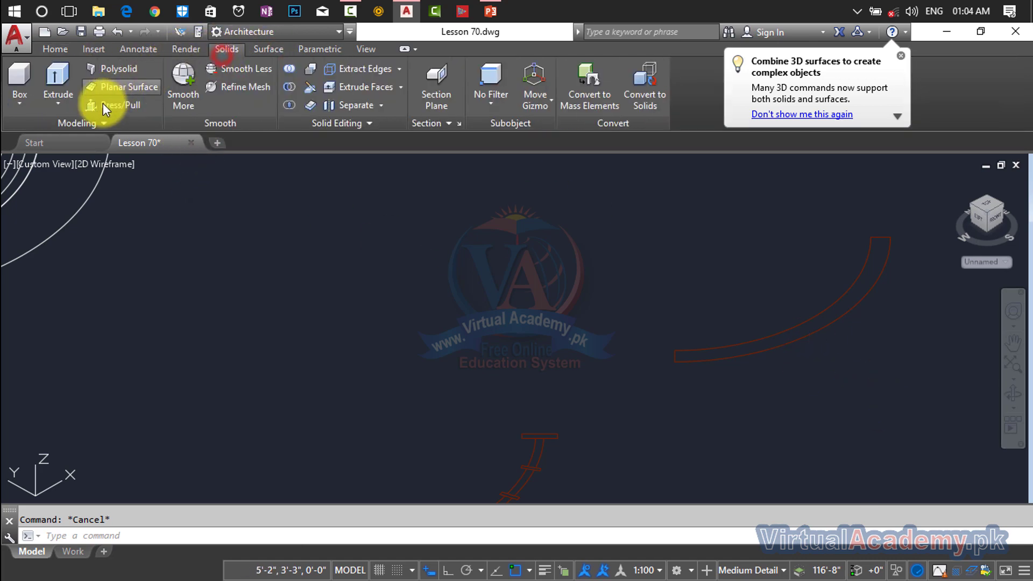
click(120, 105)
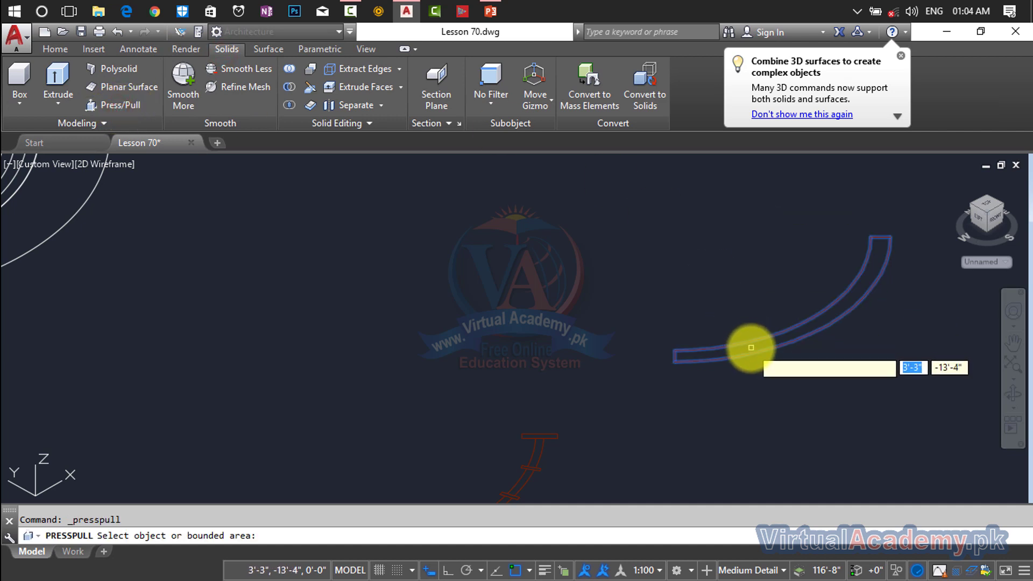
click(745, 344)
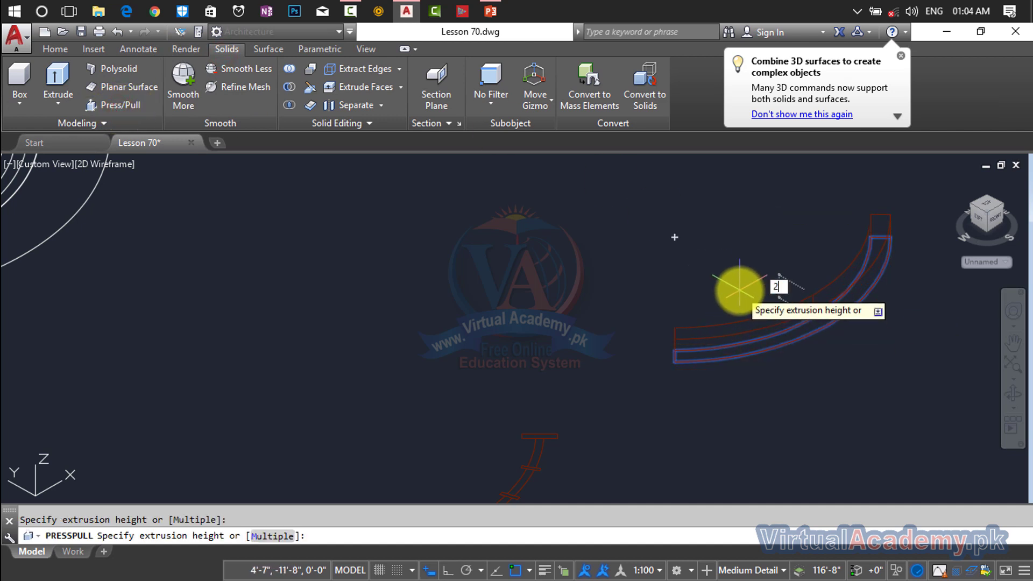
key(Return)
scroll(747, 299, down, 5)
middle_drag(748, 300, 752, 292)
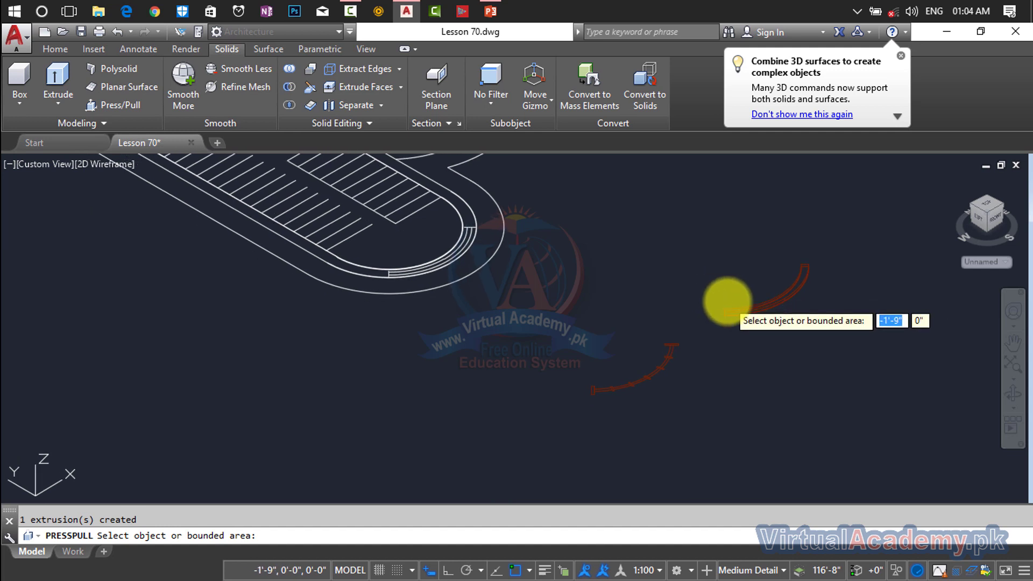
key(Return)
key(Escape)
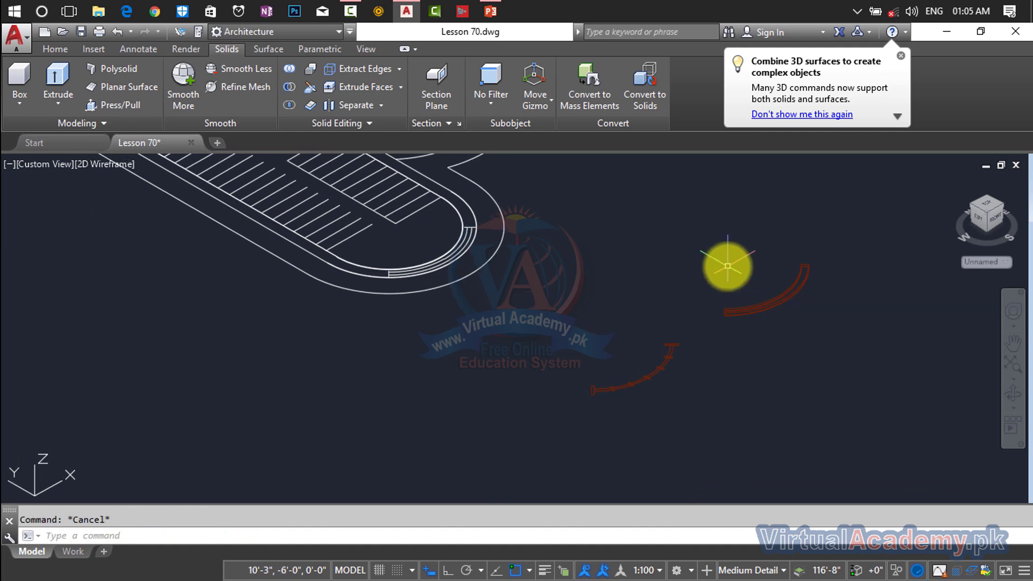
key(ctrl+z)
Step: Copy both curved outlines, the plain band and the one with crossing rectangles, to the empty space beside the originals
scroll(727, 266, down, 4)
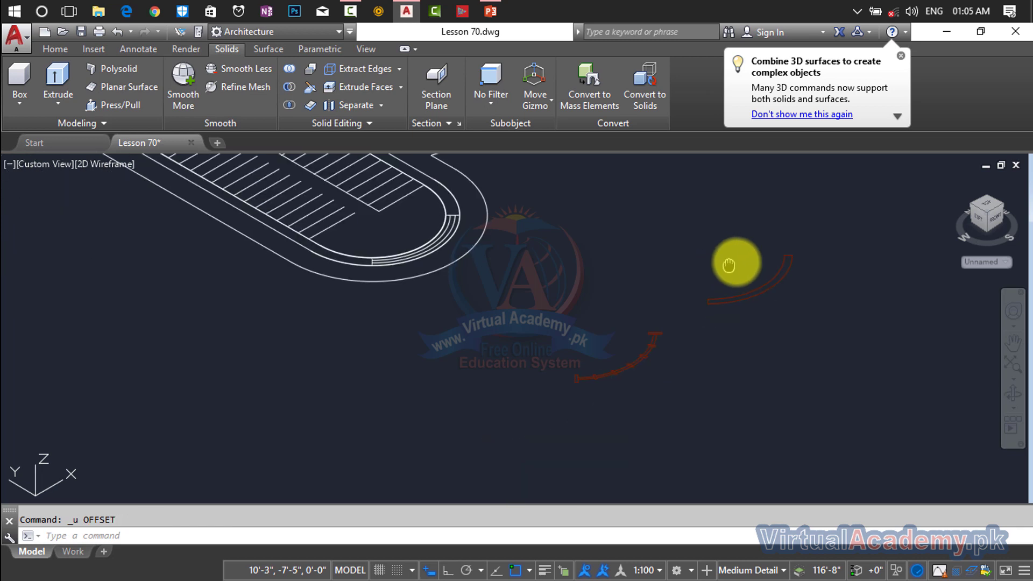
click(848, 237)
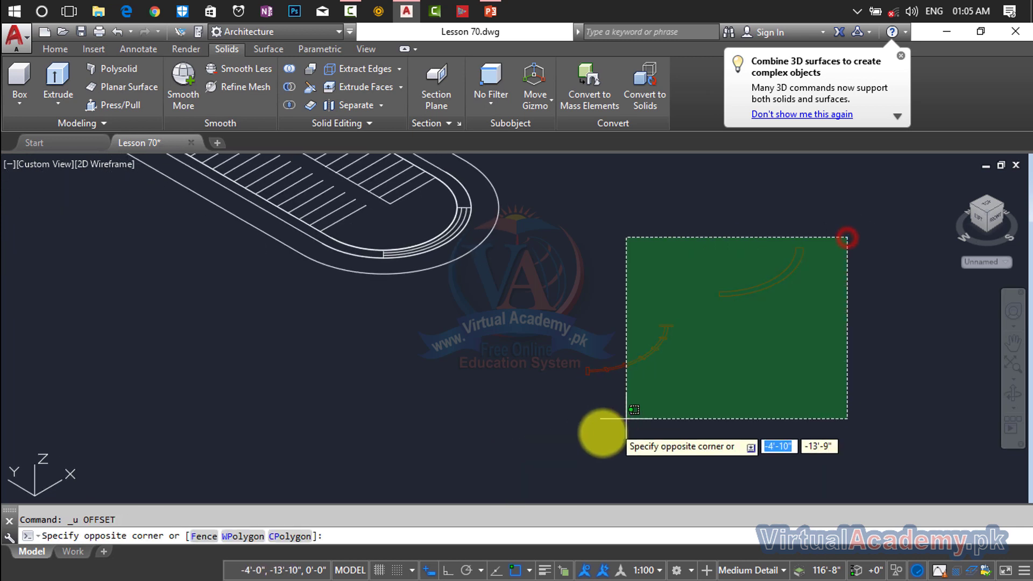
click(559, 429)
text(cond )
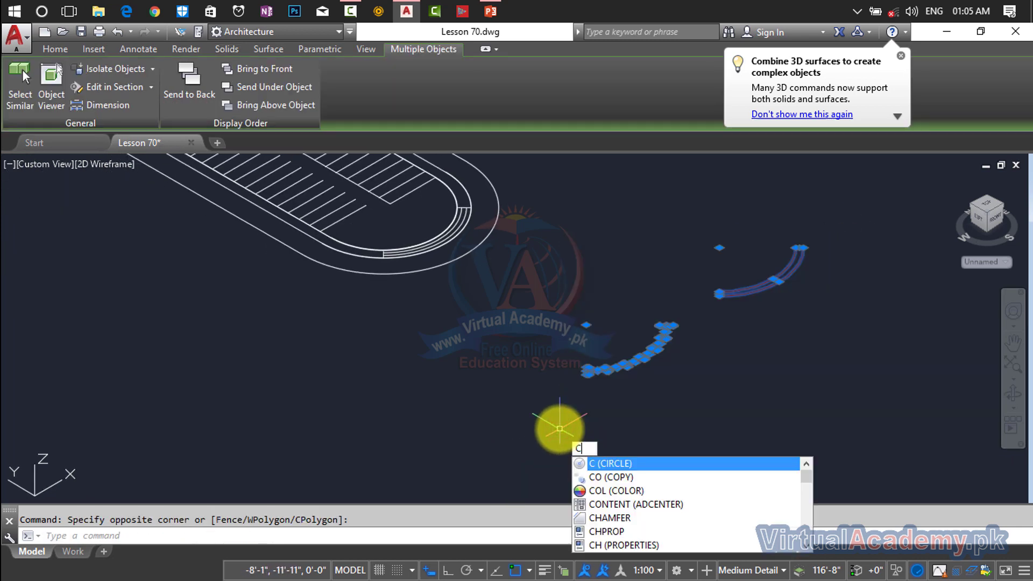
text(p)
key(Return)
click(589, 381)
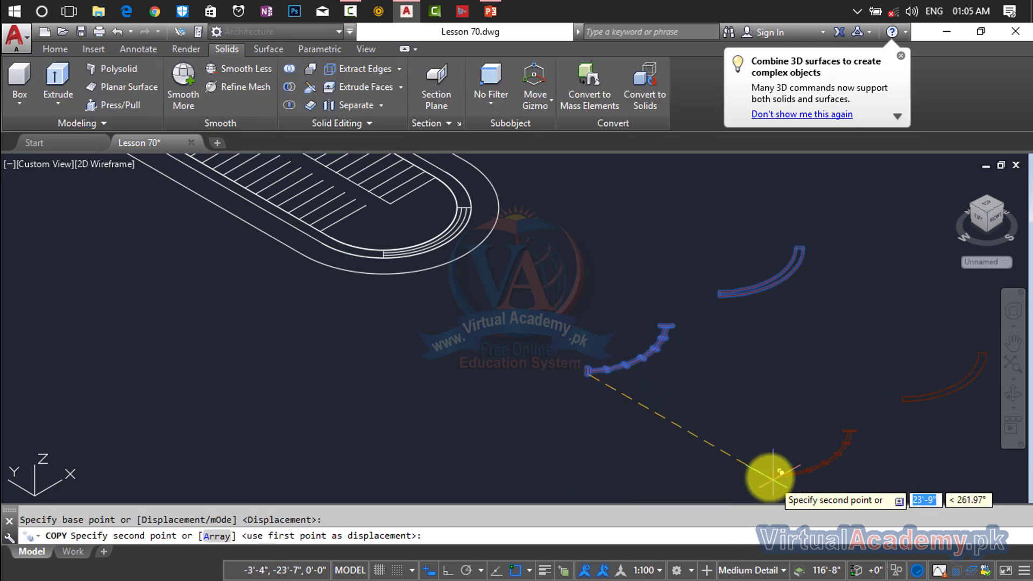
click(710, 435)
key(Escape)
Step: Extrude the original plain curved band upward into a thin solid with Press/Pull
scroll(790, 280, up, 4)
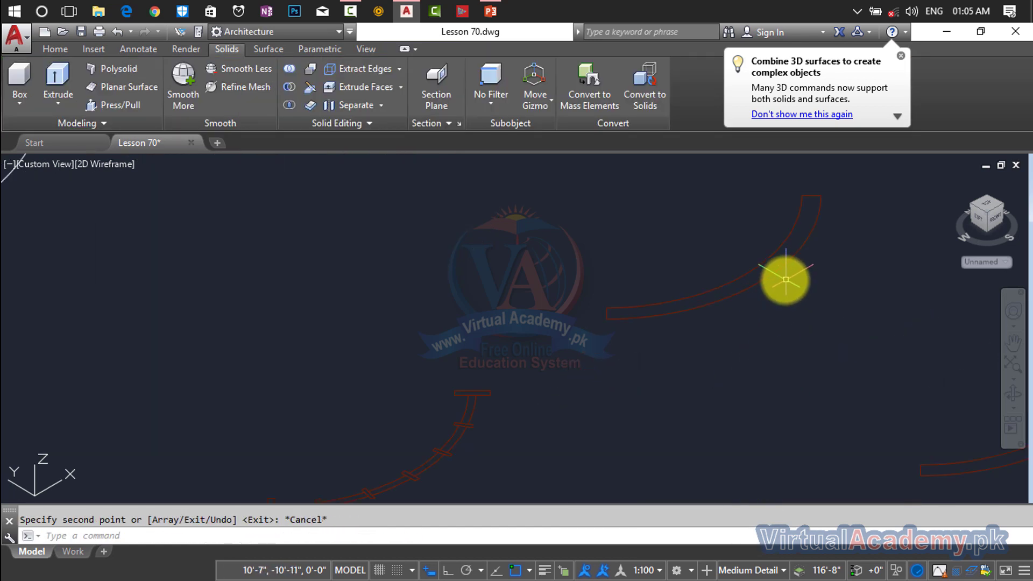
click(124, 105)
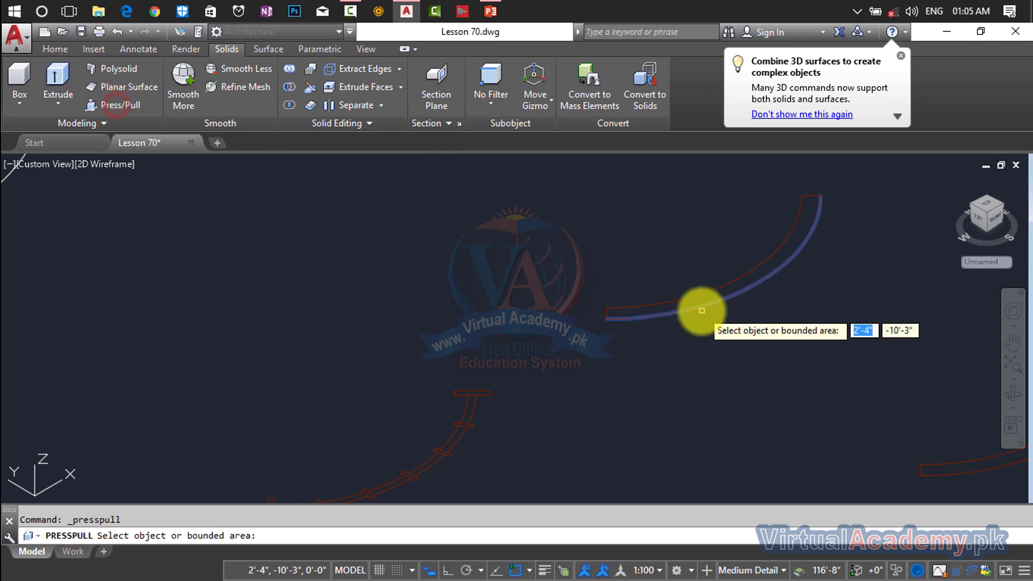
click(700, 301)
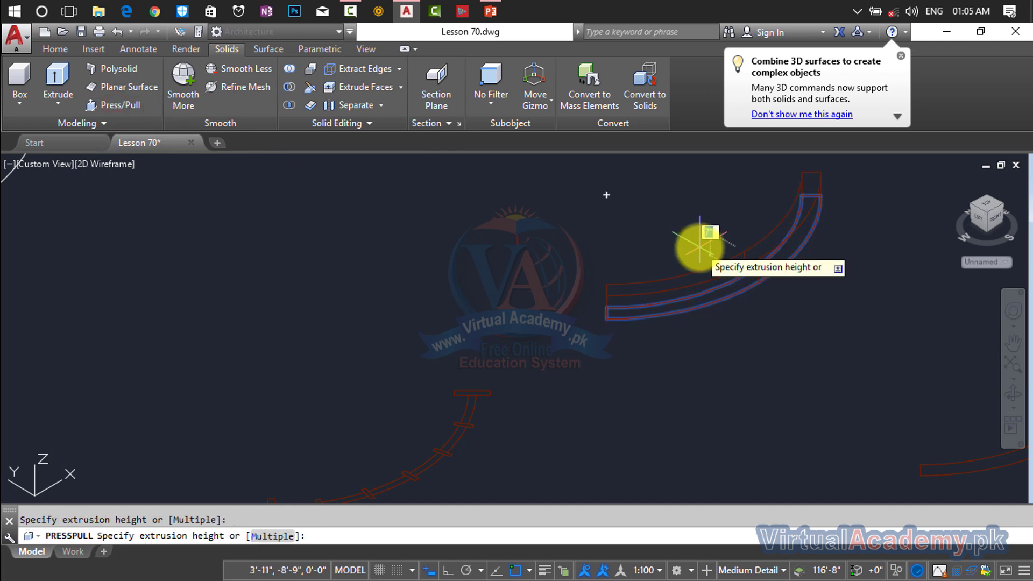
click(700, 248)
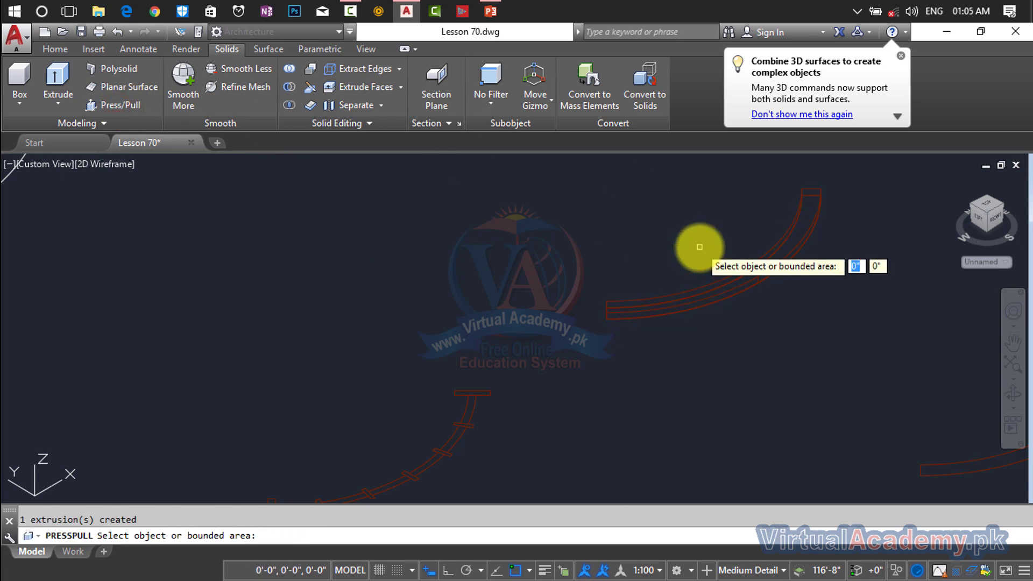
Step: Extrude all band segments, crossing rectangles and end rectangles of the original segmented curved outline together to 3'6" with Press/Pull
scroll(692, 250, down, 4)
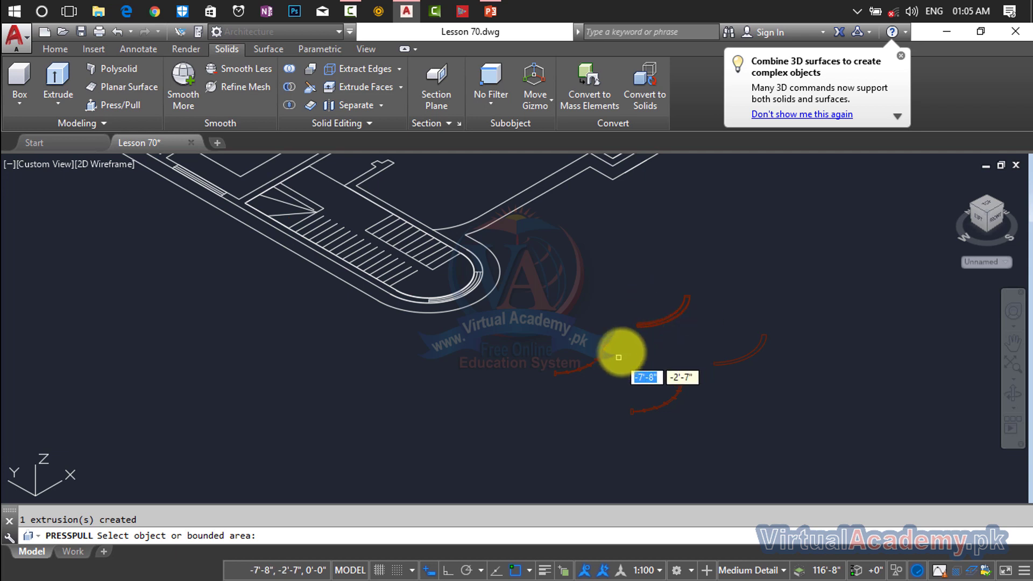
scroll(597, 356, up, 7)
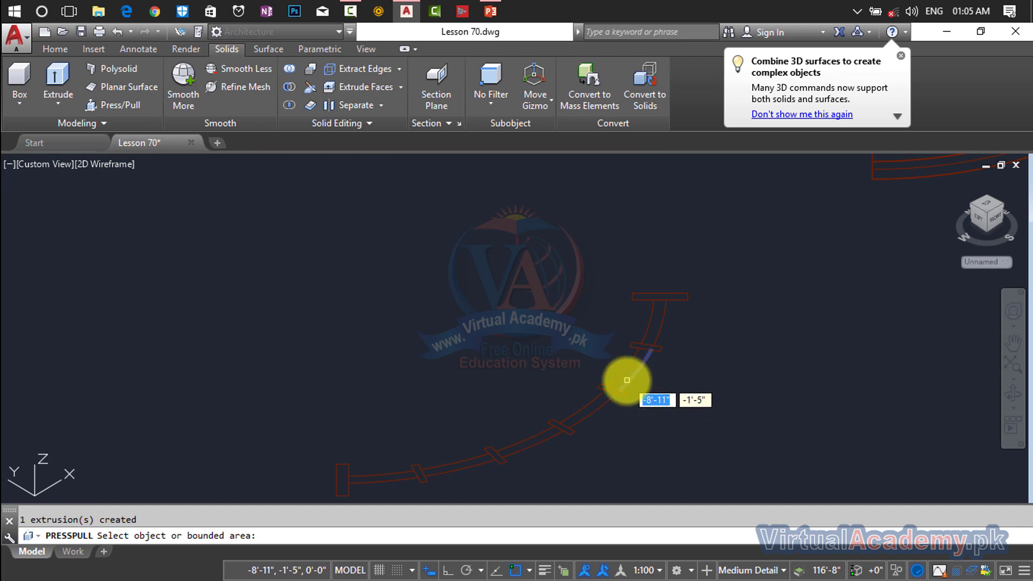
click(657, 296)
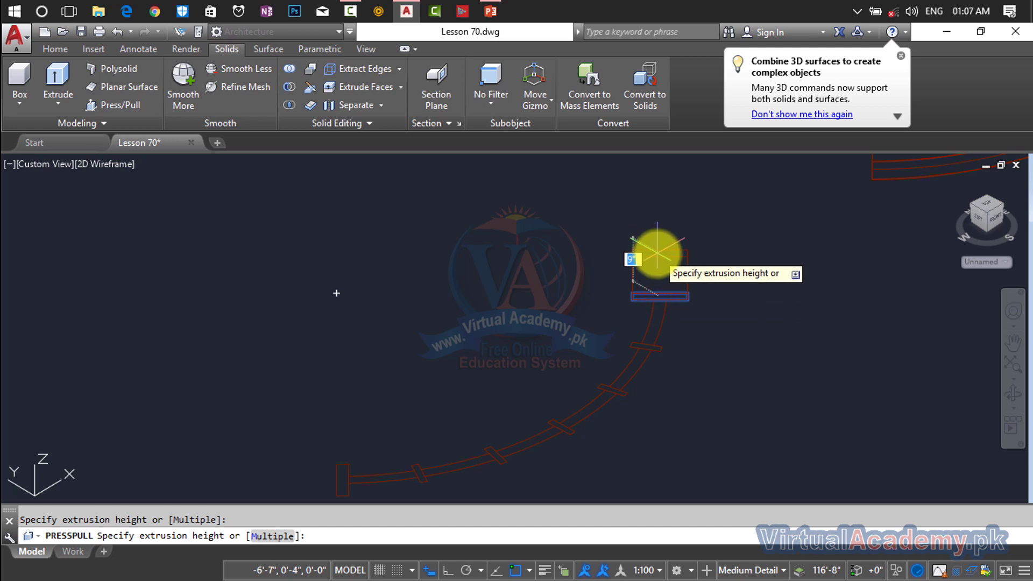
key(Return)
click(631, 338)
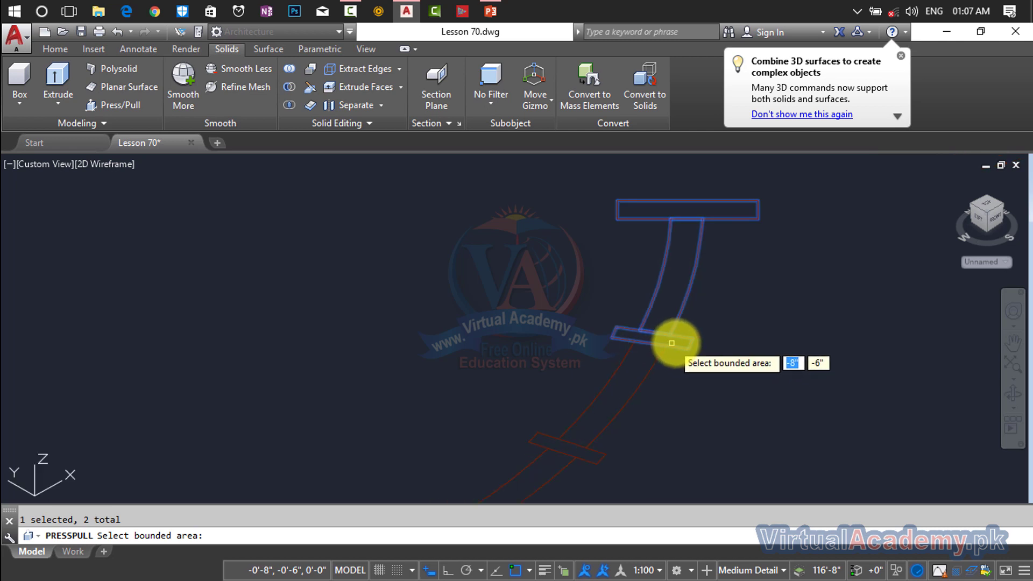
click(645, 365)
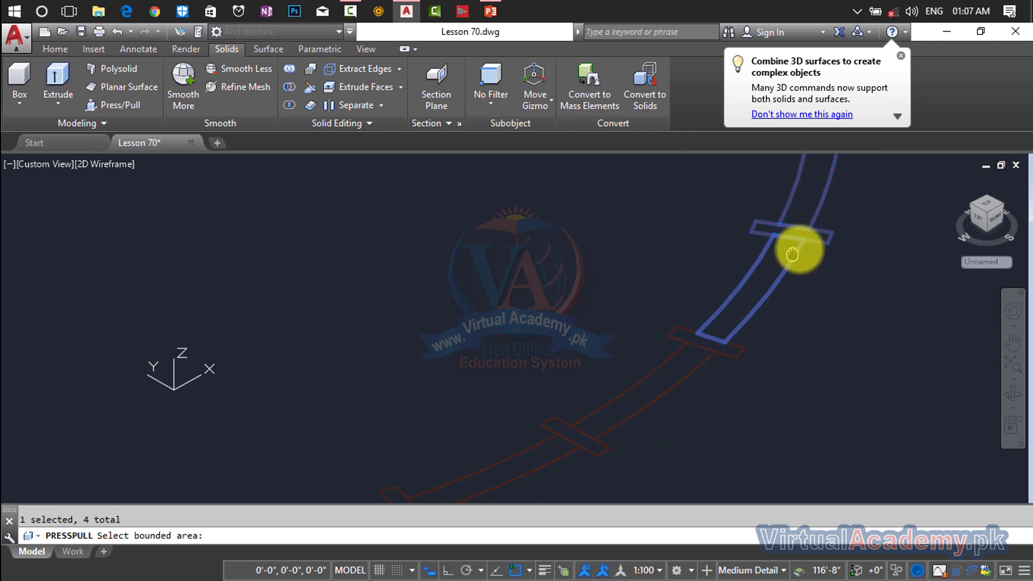
click(801, 249)
click(746, 342)
click(703, 357)
scroll(702, 356, down, 2)
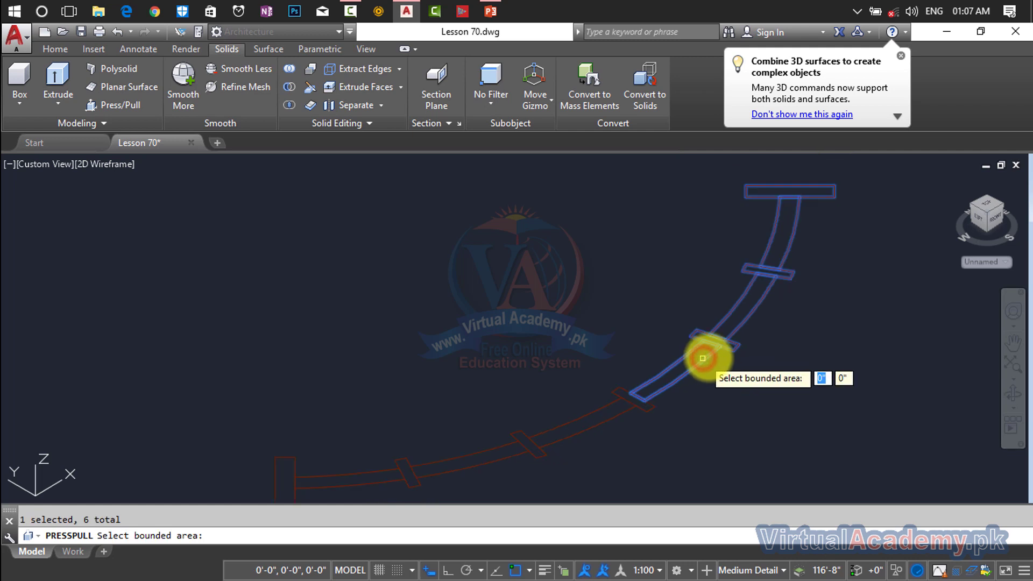
middle_drag(700, 355, 831, 297)
click(775, 329)
click(699, 358)
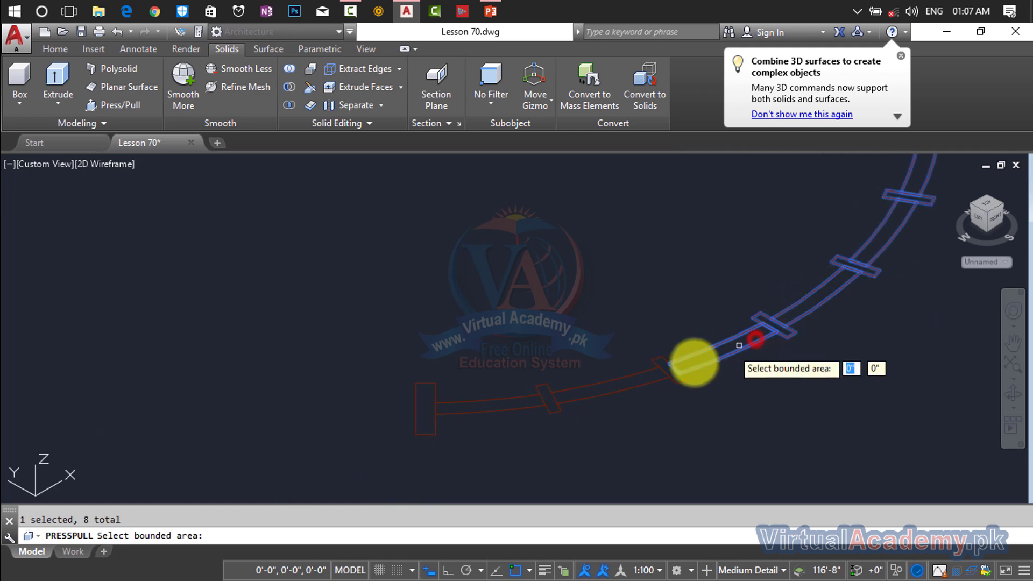
click(667, 369)
click(644, 375)
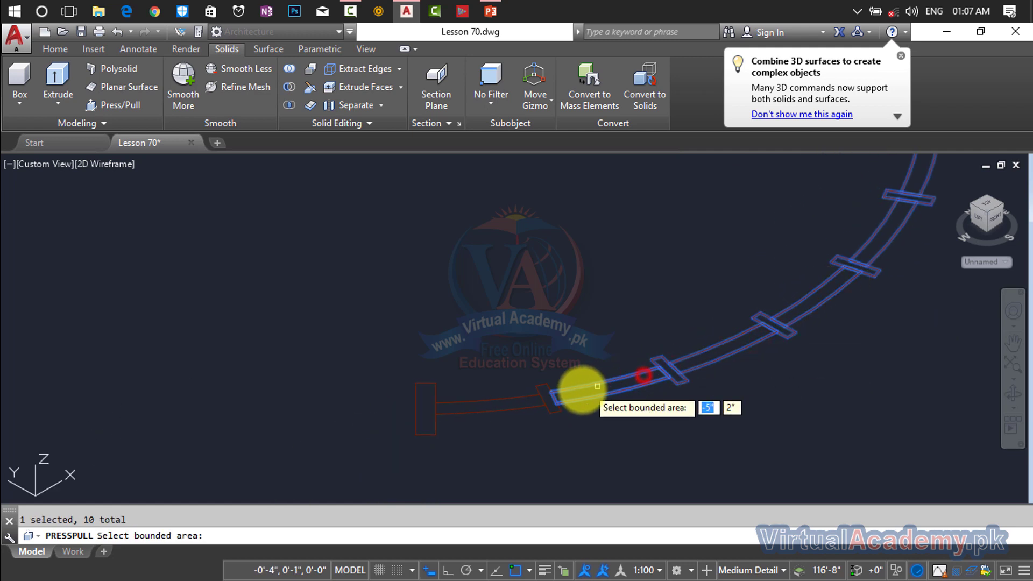
click(547, 392)
click(525, 398)
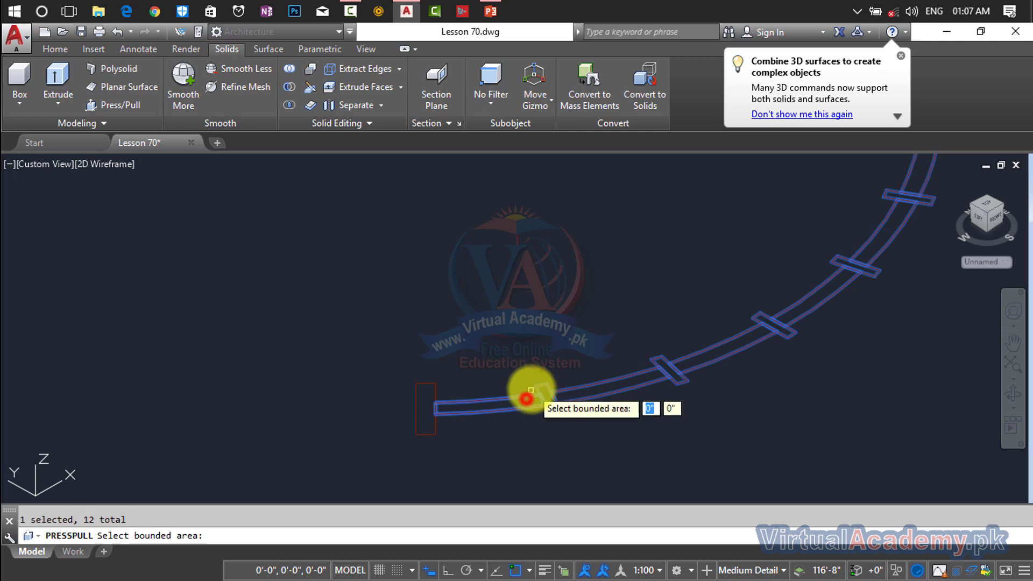
click(425, 425)
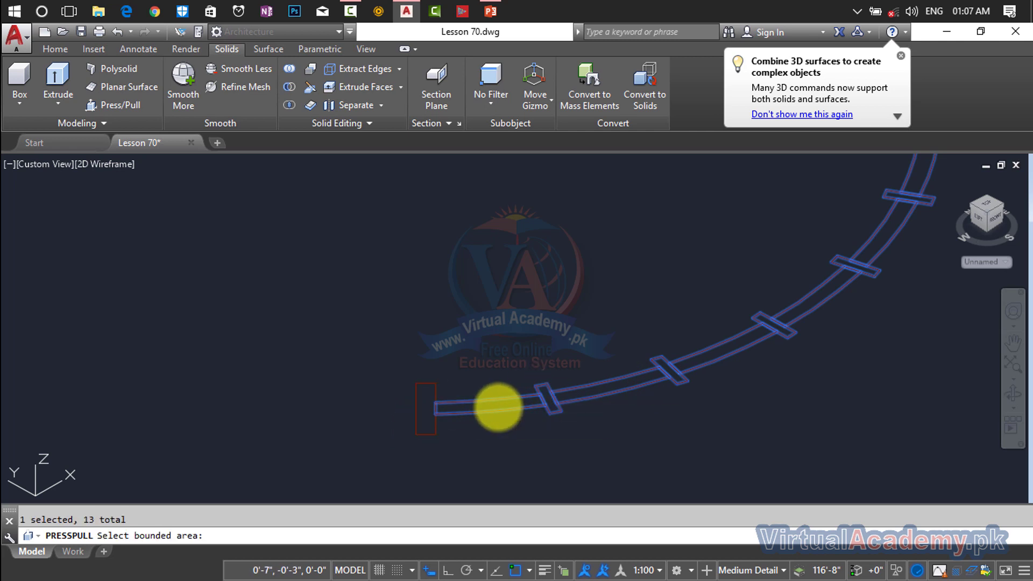
key(Return)
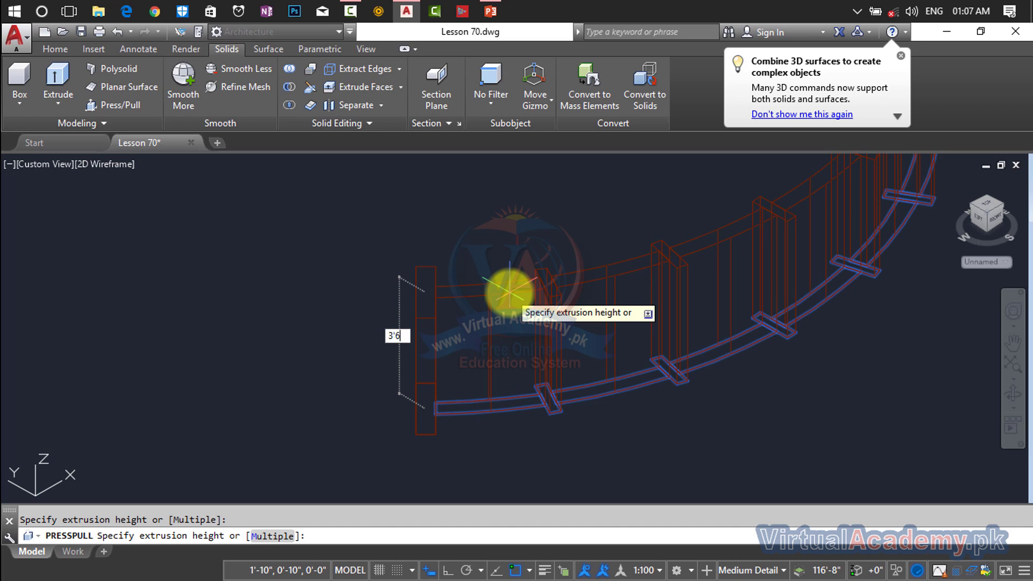
key(Return)
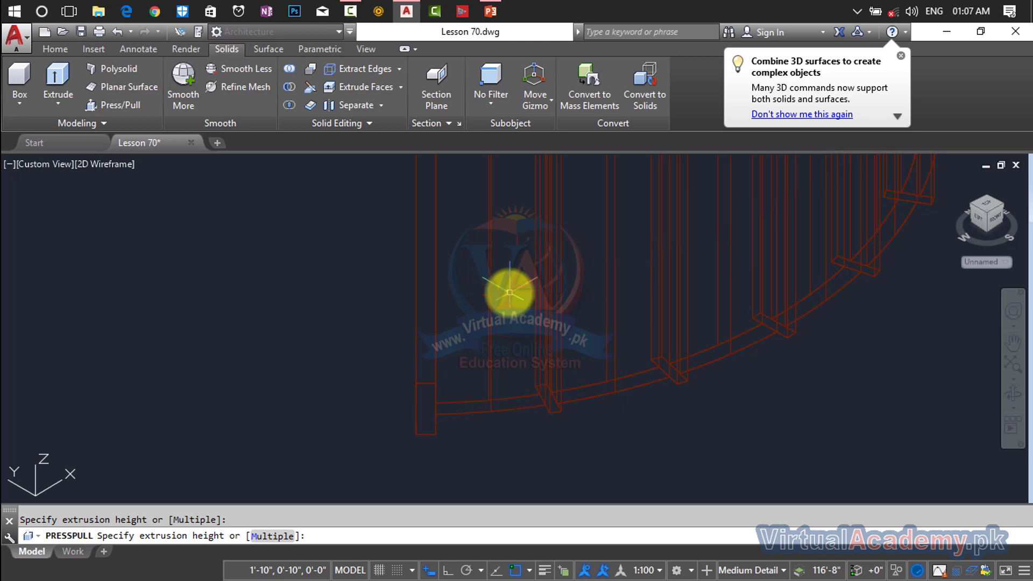
scroll(501, 288, down, 5)
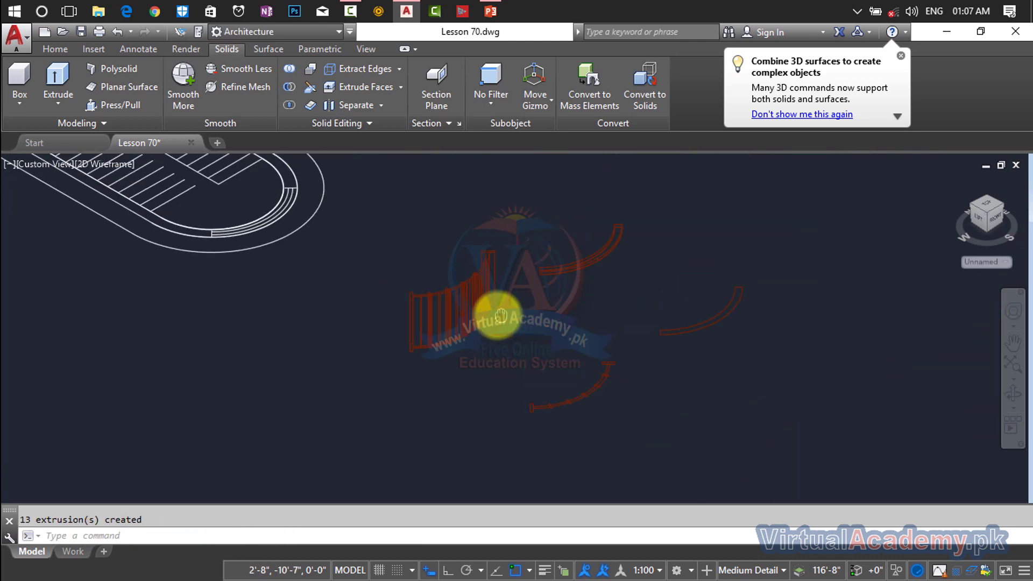
key(Escape)
Step: Copy the whole extruded curved railing, with its posts, from its lower end corner to the empty space beyond the plain band solid
scroll(562, 281, up, 4)
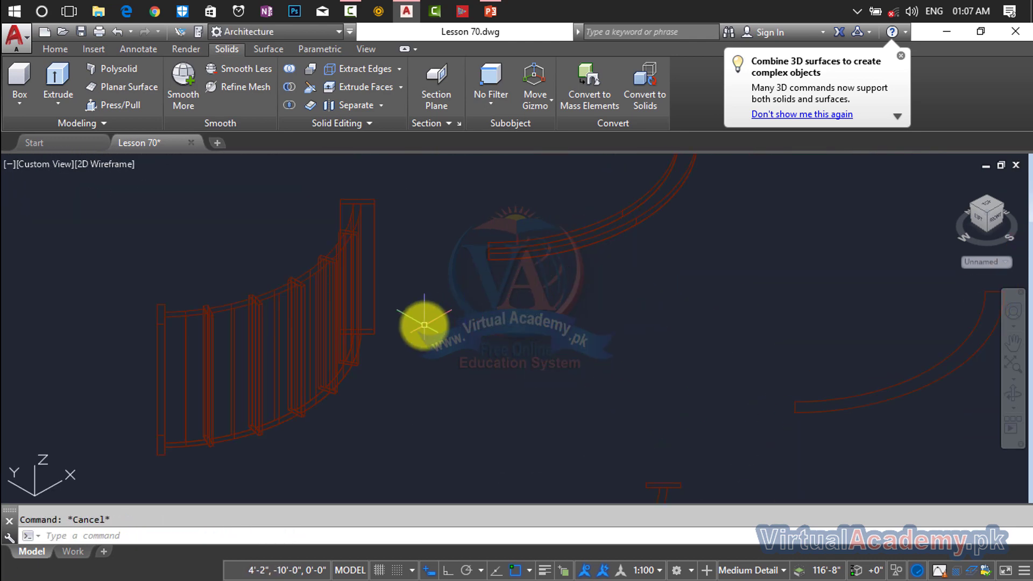
scroll(552, 253, down, 2)
middle_drag(554, 257, 547, 325)
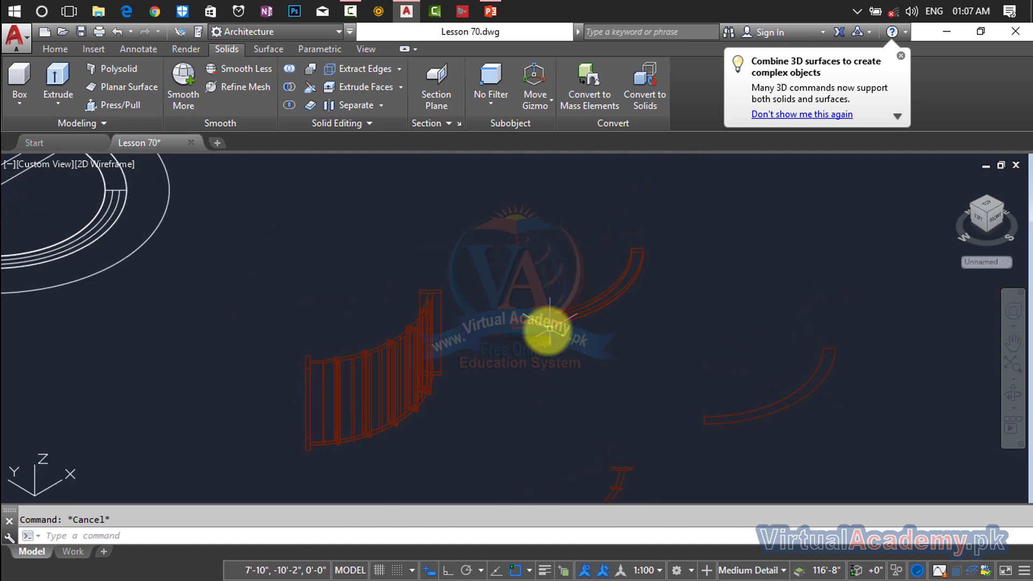
text(c)
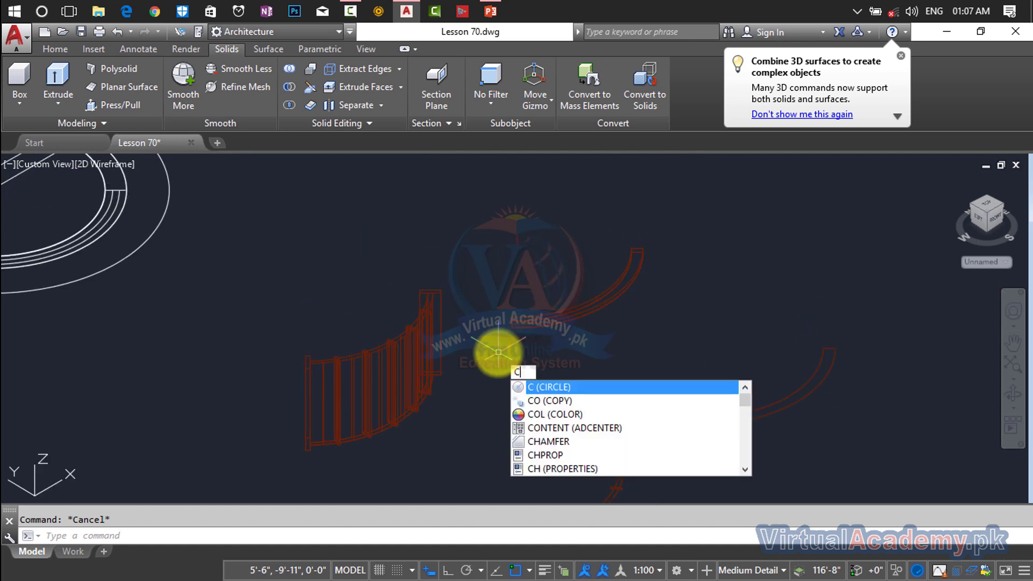
text(o)
key(Return)
click(449, 314)
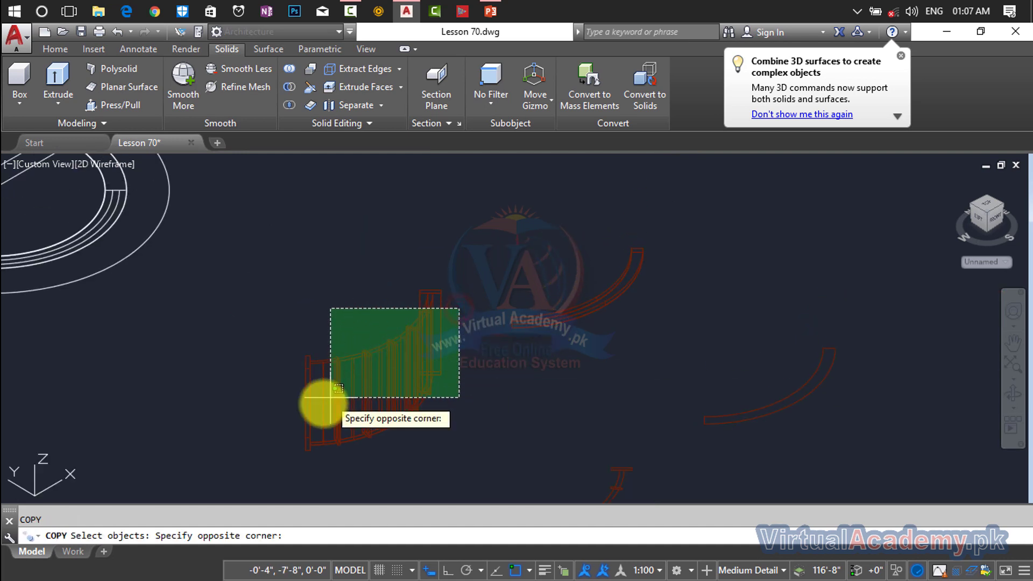
click(296, 415)
key(Return)
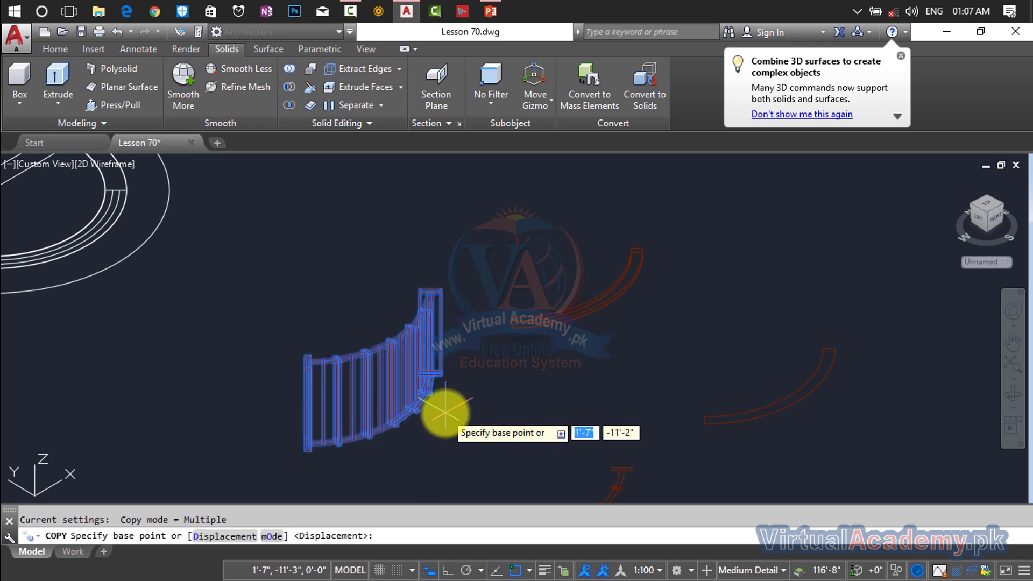
click(300, 451)
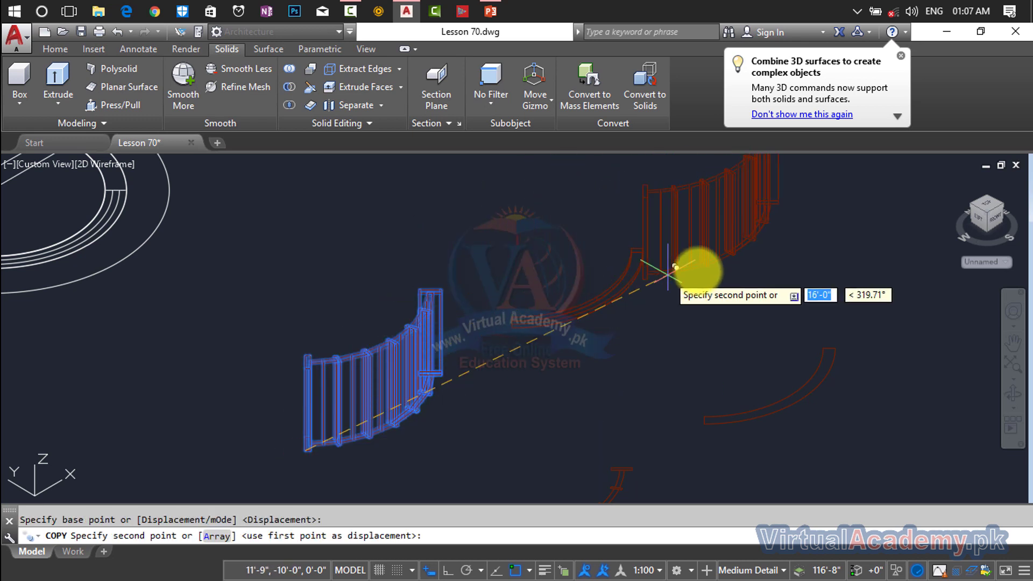
click(741, 264)
key(Escape)
Step: Examine the extruded railings and plain band solid from the back, and focus on the band's near lower end
scroll(604, 309, up, 2)
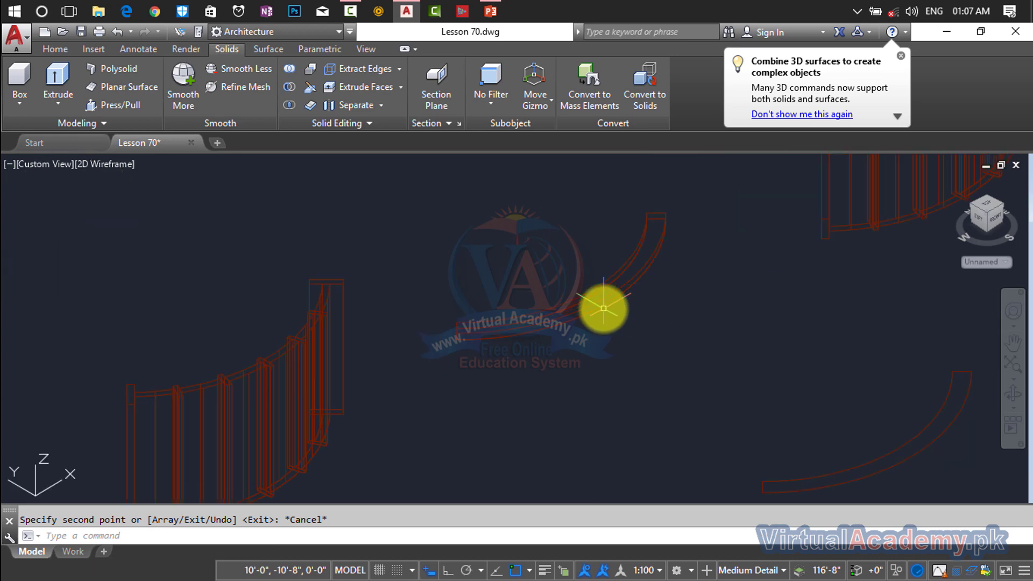
middle_drag(604, 309, 756, 296)
scroll(671, 314, down, 2)
mouse_move(671, 314)
middle_down()
mouse_move(683, 303)
mouse_move(664, 309)
middle_up()
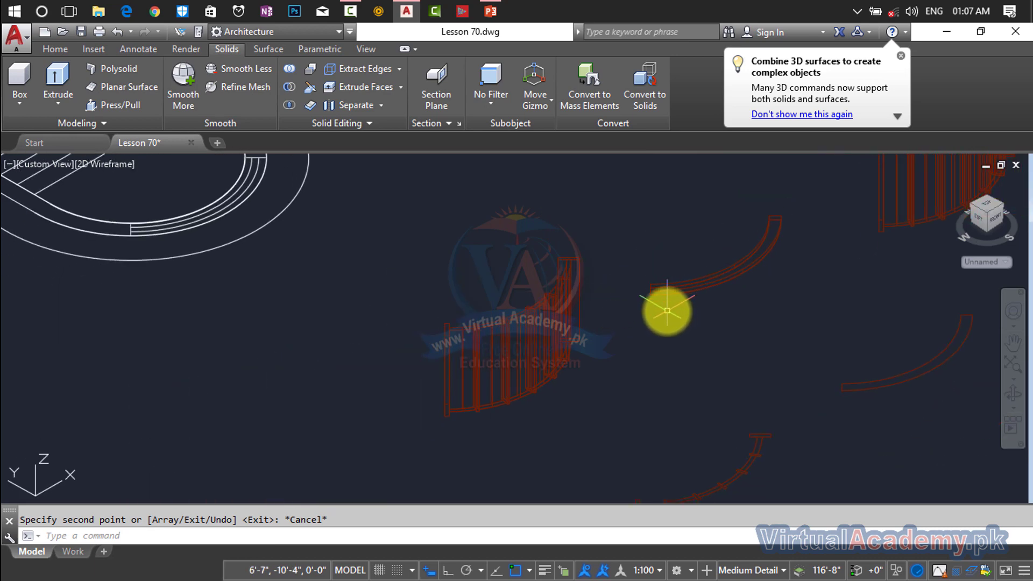
scroll(667, 307, up, 3)
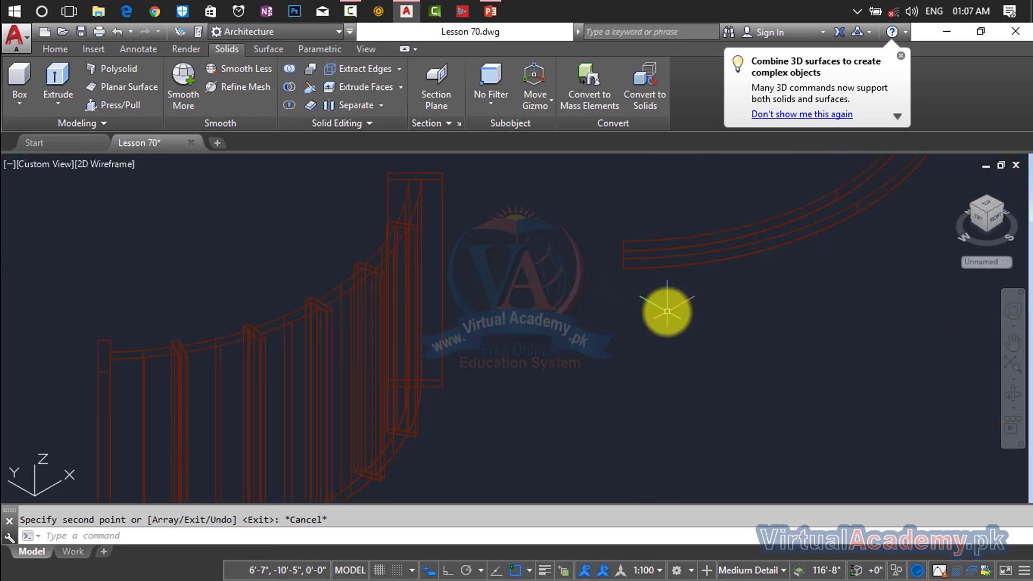
scroll(667, 312, down, 2)
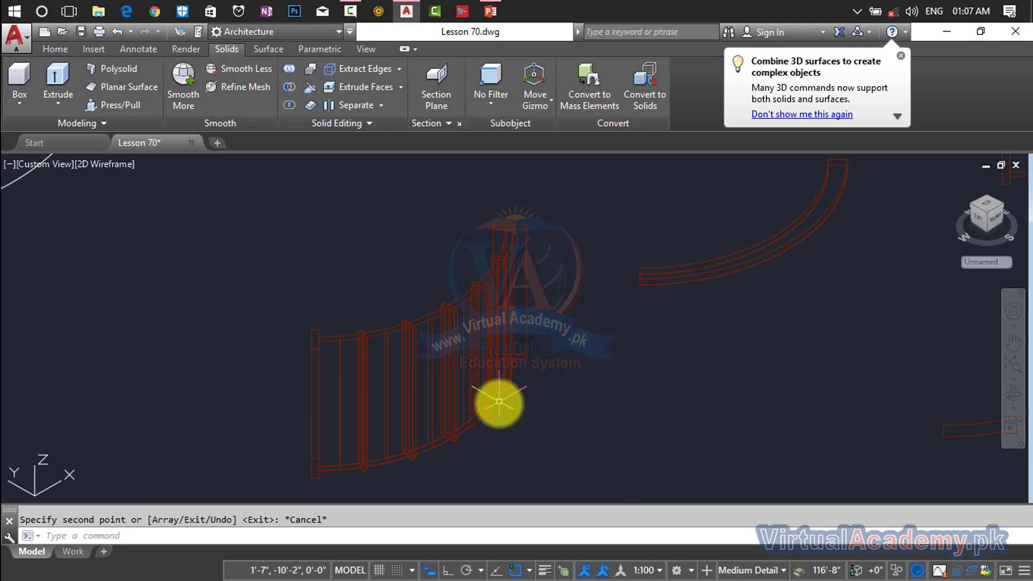
shift+middle_drag(500, 402, 651, 389)
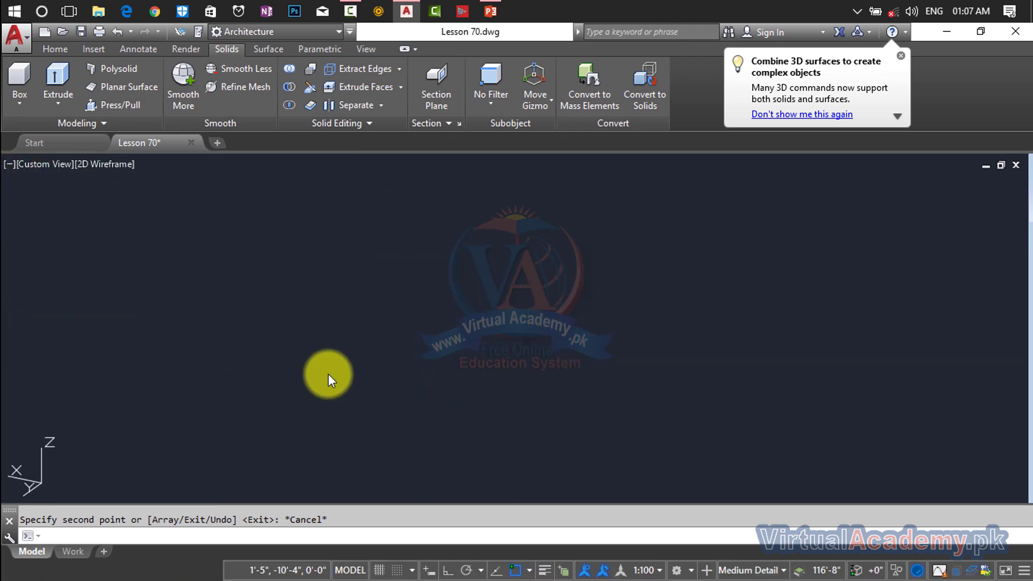
middle_drag(312, 352, 428, 343)
scroll(424, 350, up, 5)
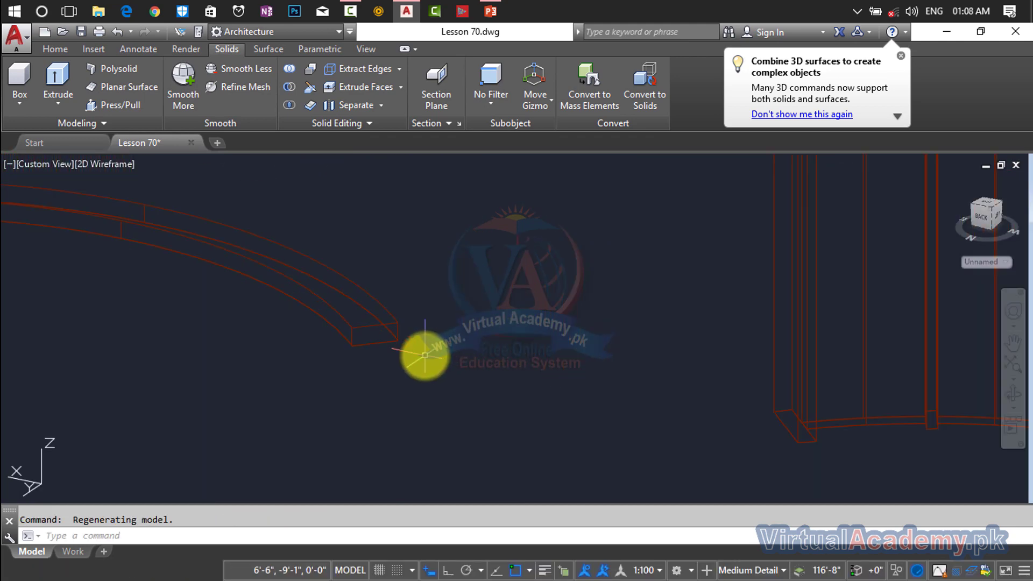
text(ct o)
key(Return)
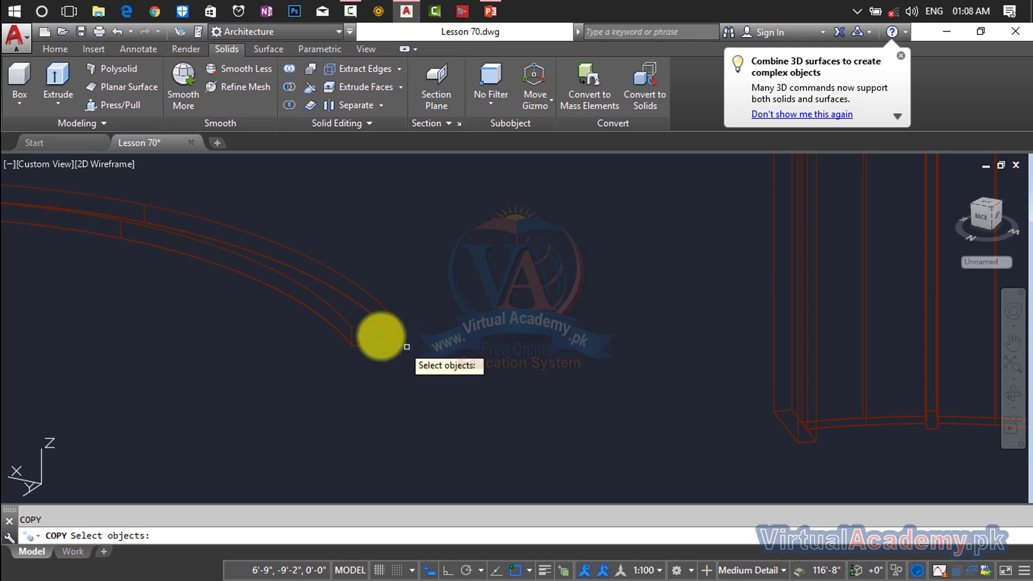
click(377, 344)
key(Return)
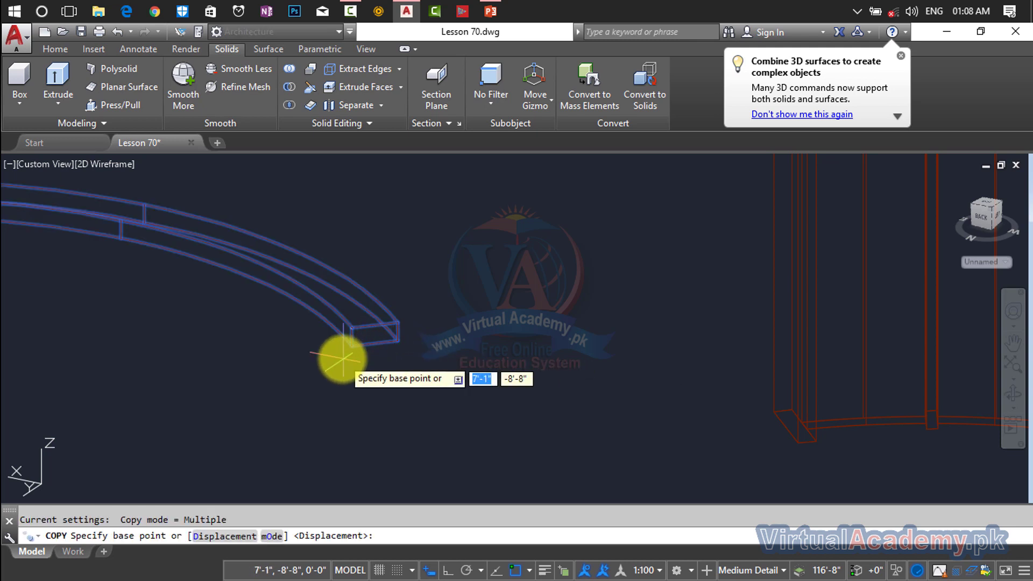
scroll(355, 328, up, 5)
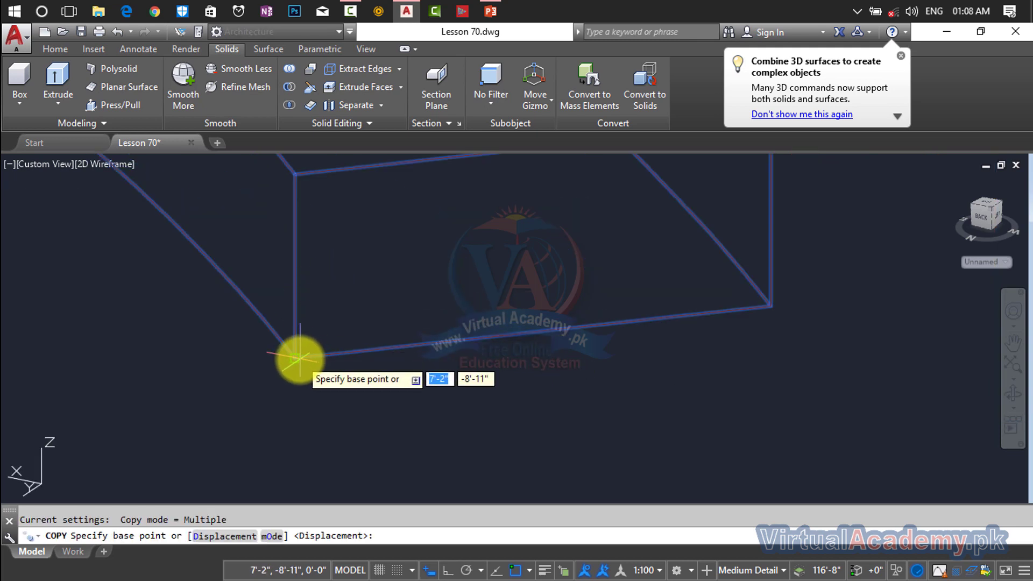
click(295, 358)
scroll(628, 393, down, 8)
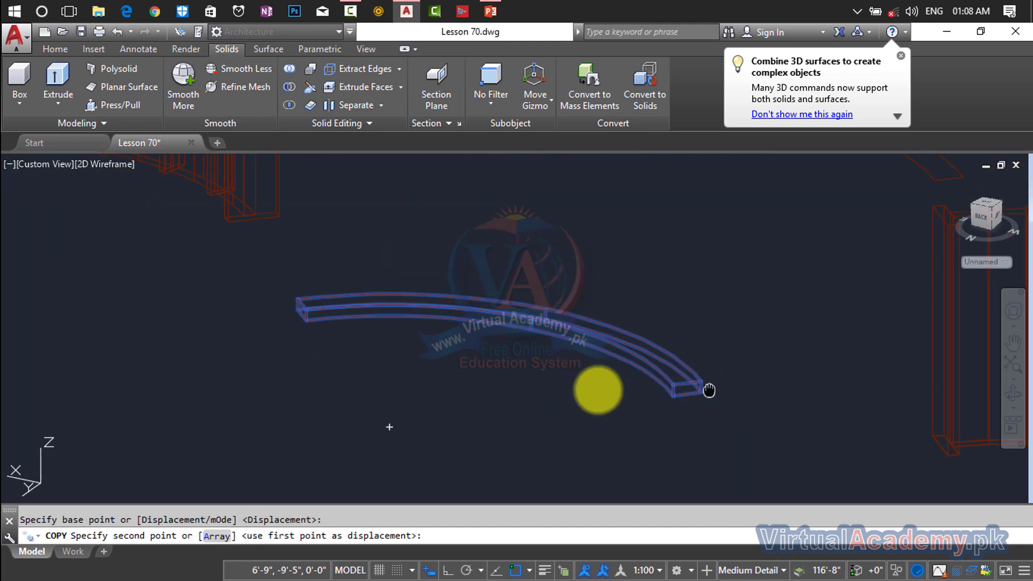
scroll(613, 319, up, 5)
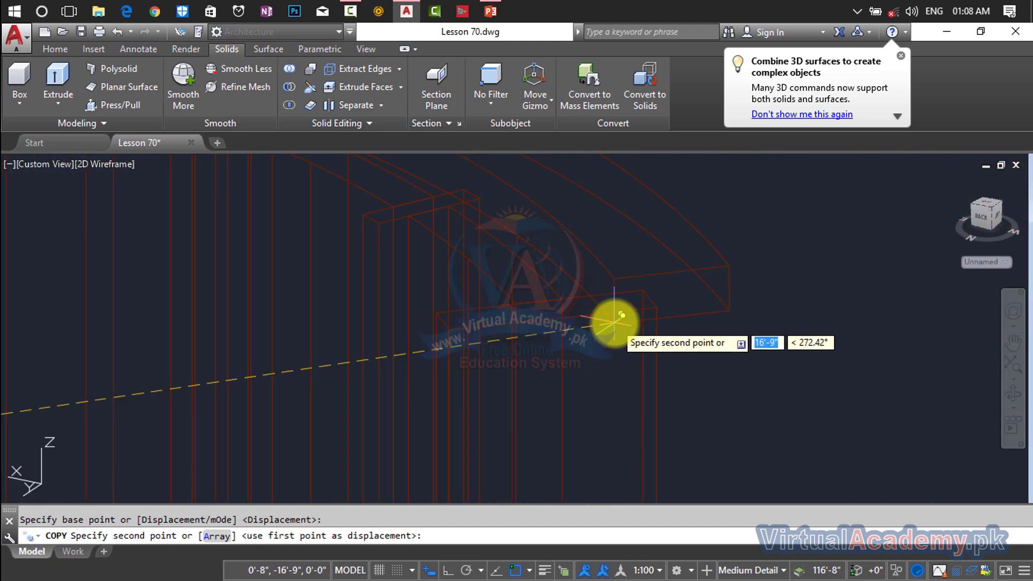
scroll(614, 317, up, 2)
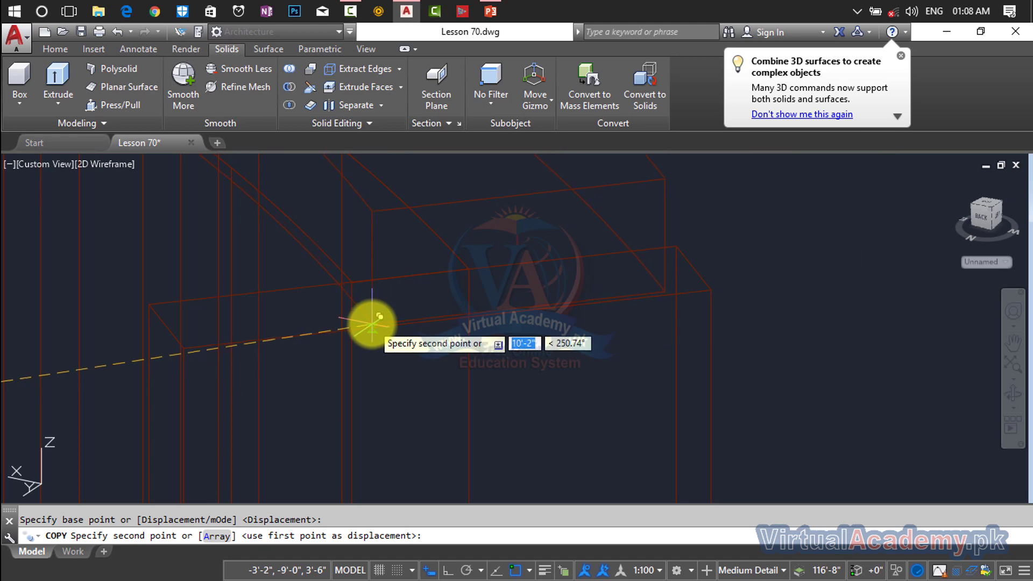
middle_drag(318, 332, 606, 299)
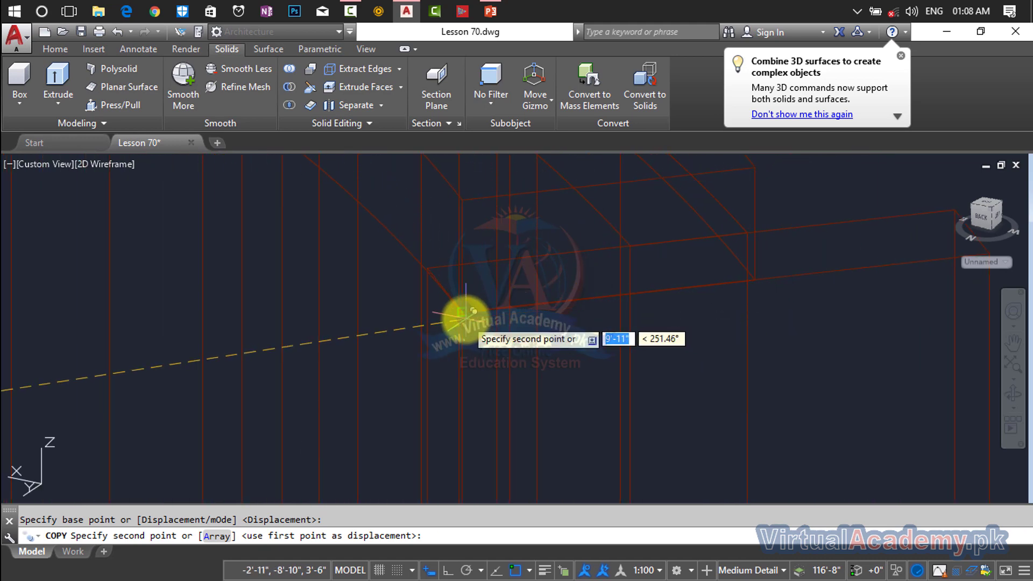
scroll(560, 305, down, 3)
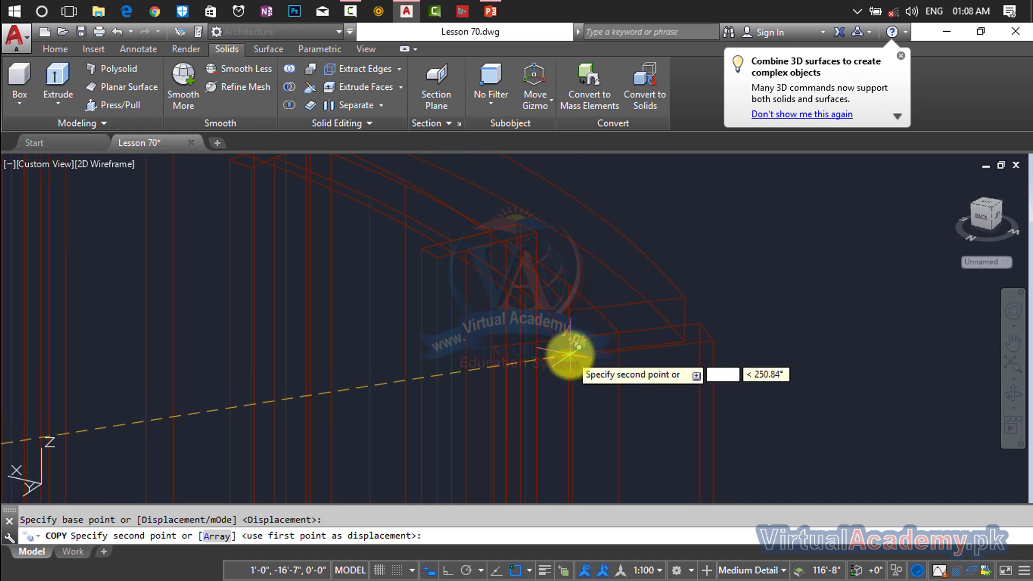
key(Escape)
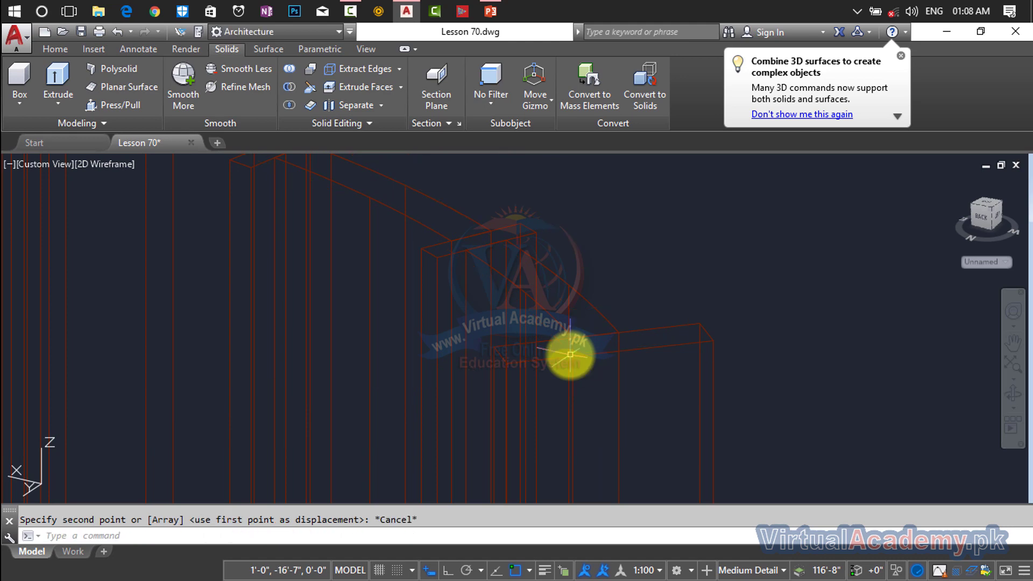
Step: Copy the plain band solid from the midpoint of its lower end edge onto the original railing, at the end post's top edge midpoint
scroll(597, 361, down, 5)
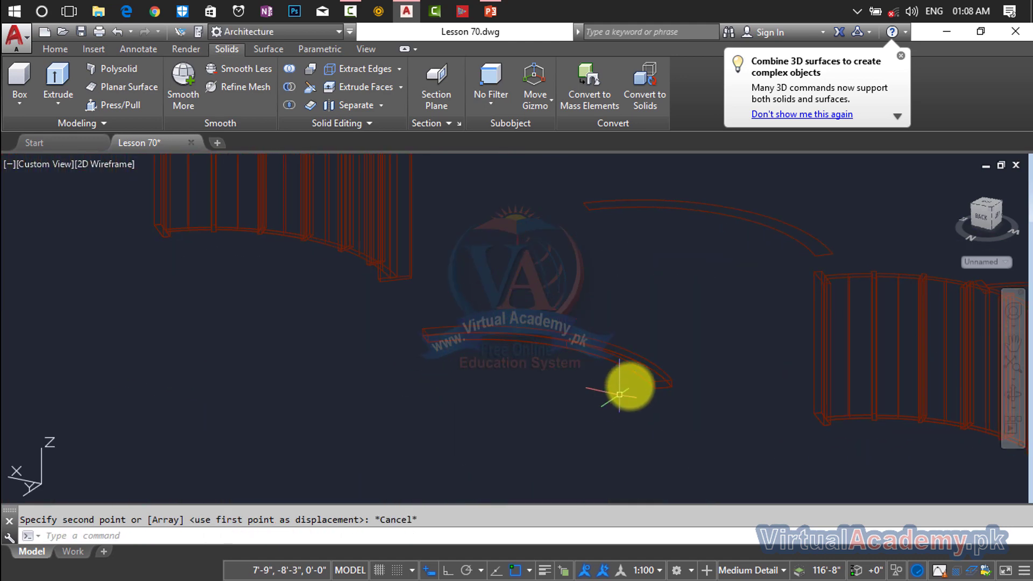
scroll(625, 385, up, 5)
key(Escape)
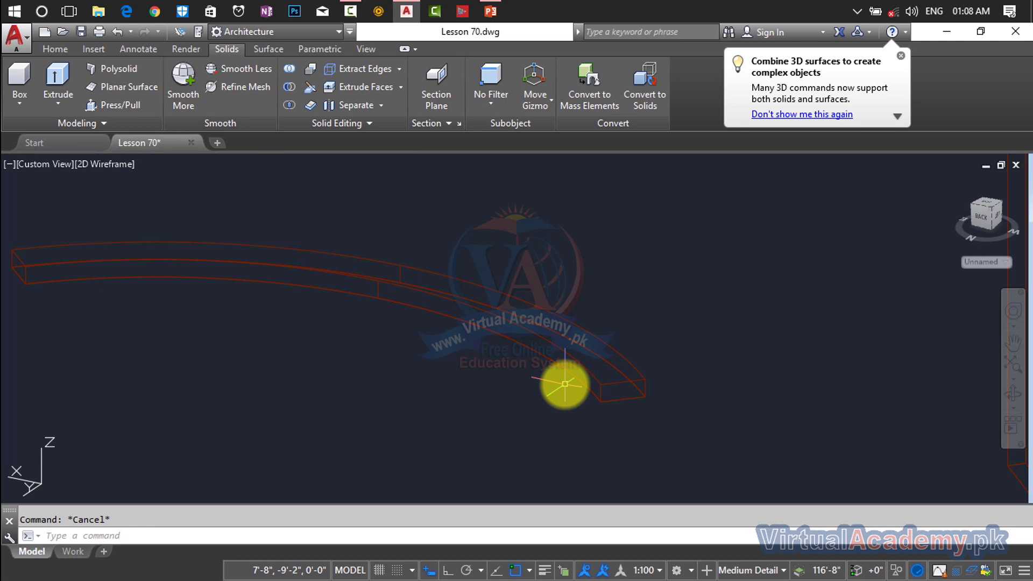
text(cp)
key(Return)
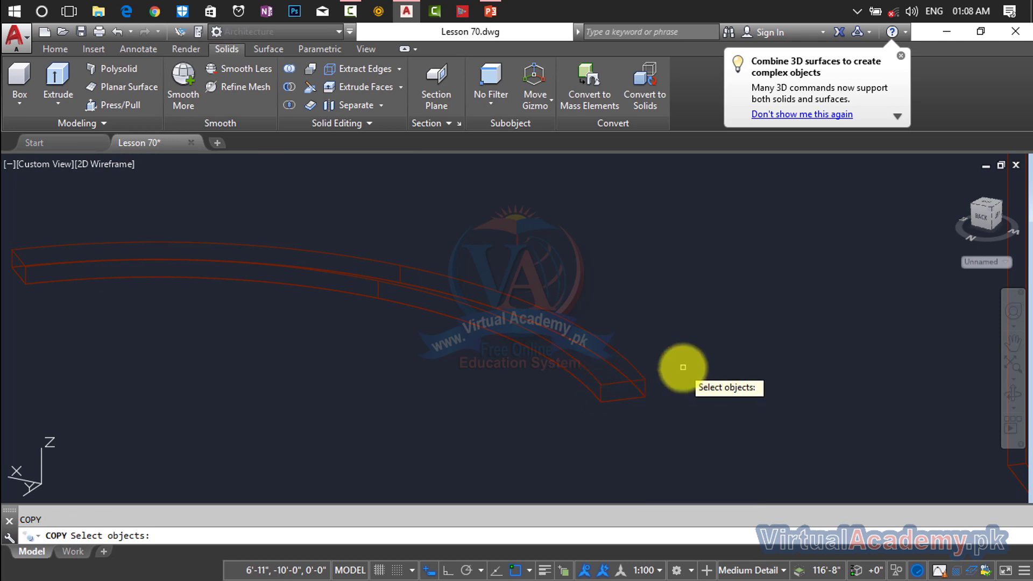
click(682, 368)
click(579, 410)
key(Return)
scroll(646, 396, up, 4)
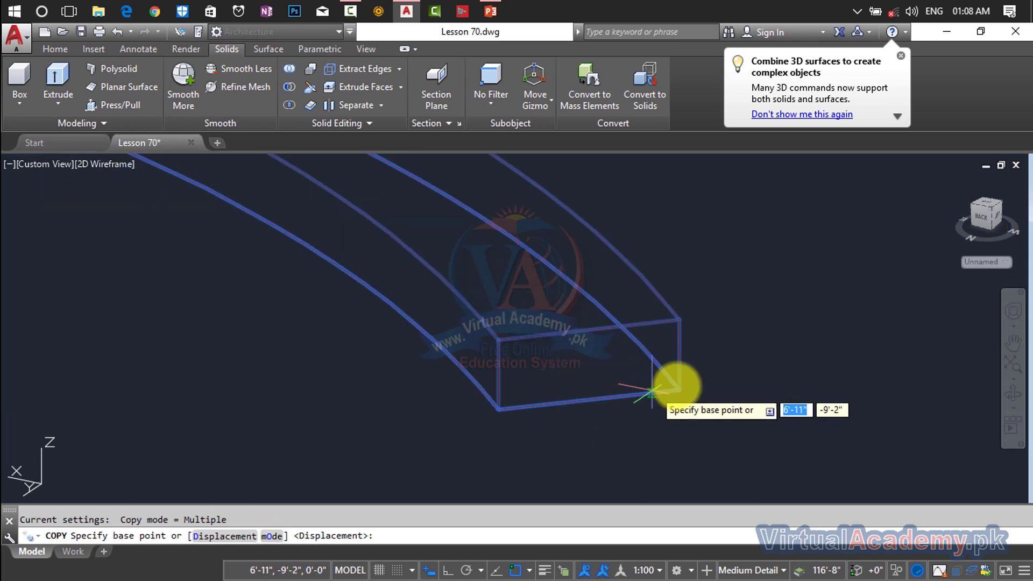
click(588, 400)
scroll(604, 393, down, 4)
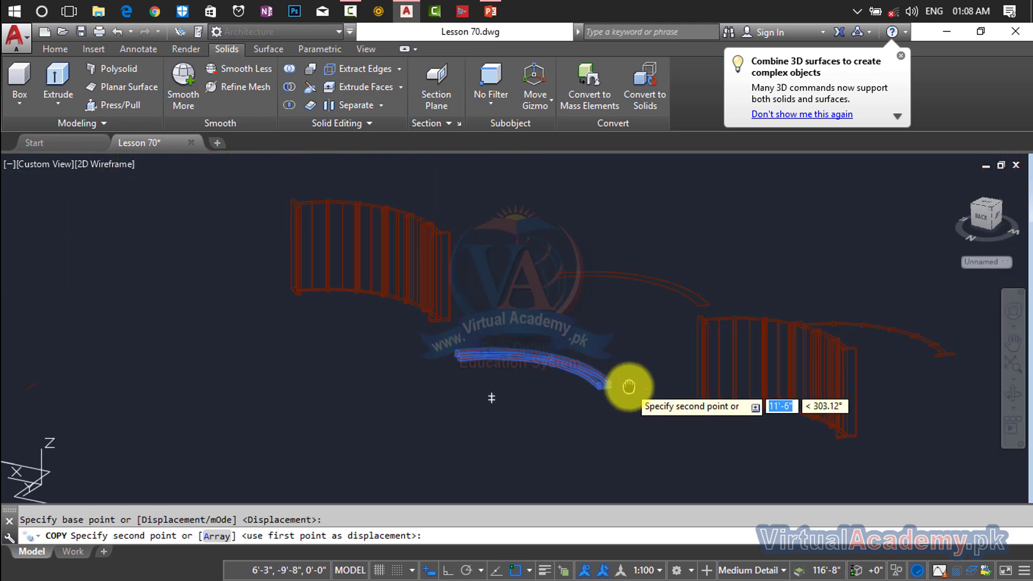
scroll(641, 362, up, 5)
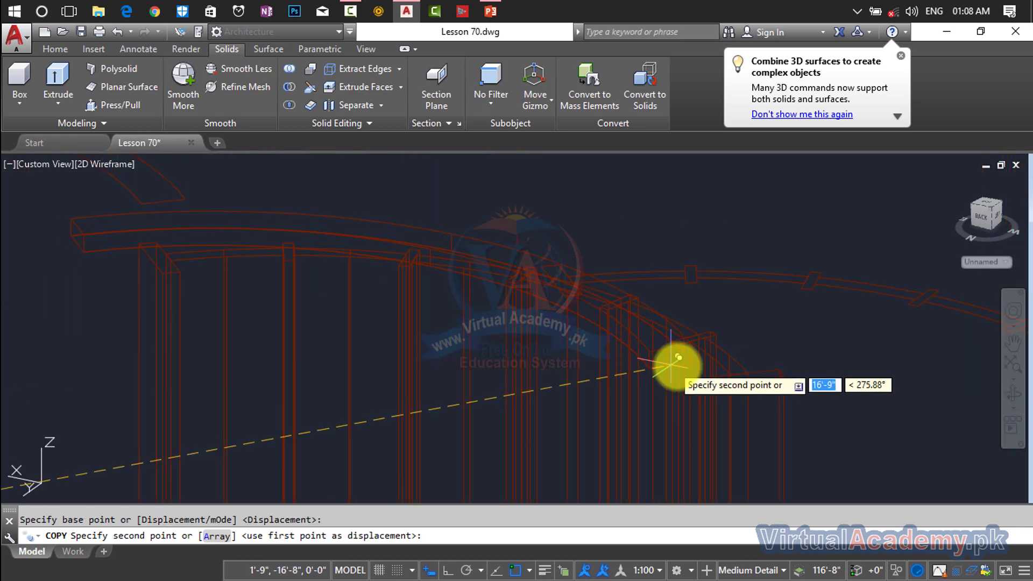
scroll(745, 380, up, 3)
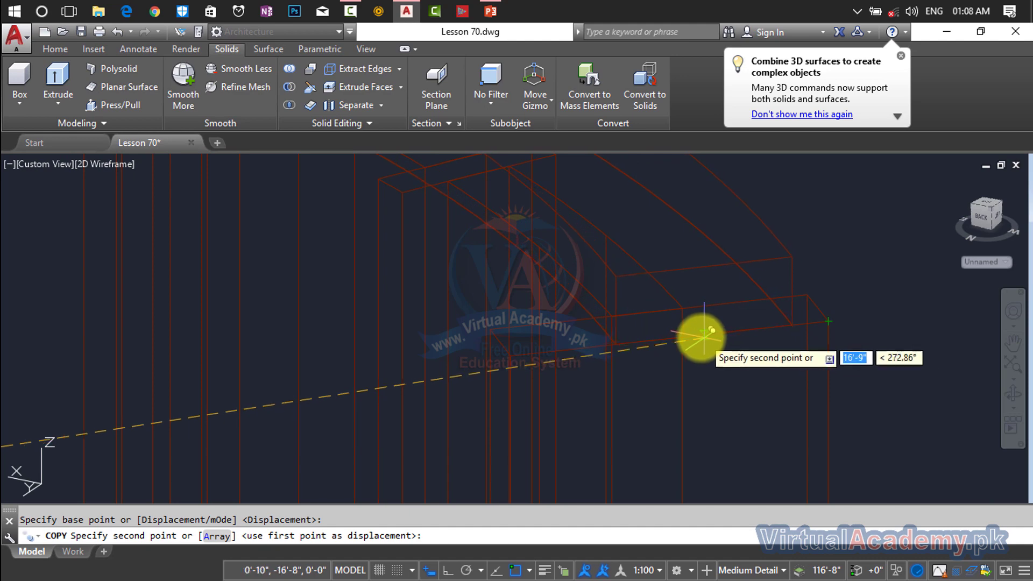
click(667, 340)
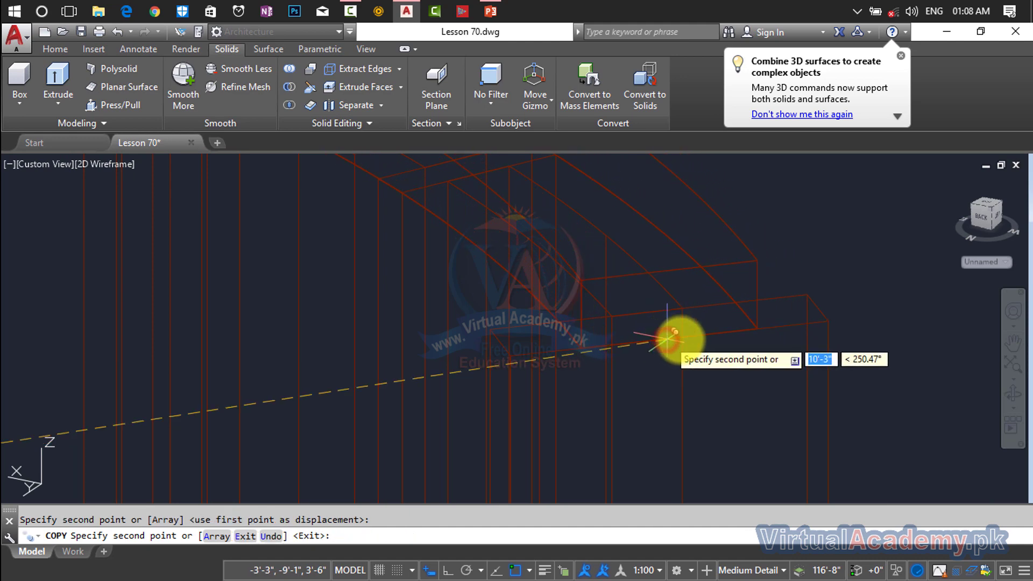
scroll(694, 339, down, 2)
key(Escape)
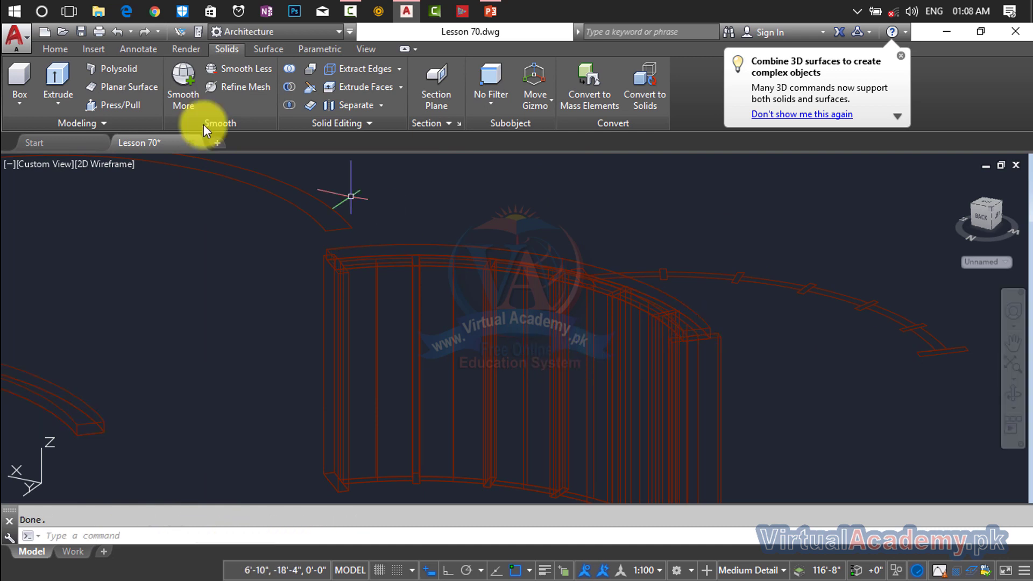
Step: Set the viewport to the Conceptual visual style and inspect the original railing with the band on top
click(108, 162)
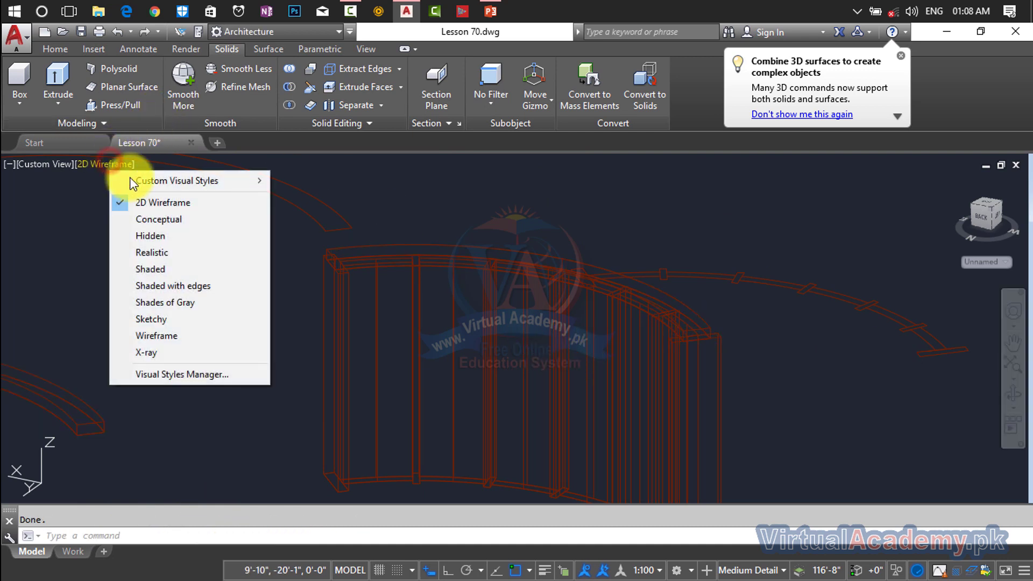
click(147, 218)
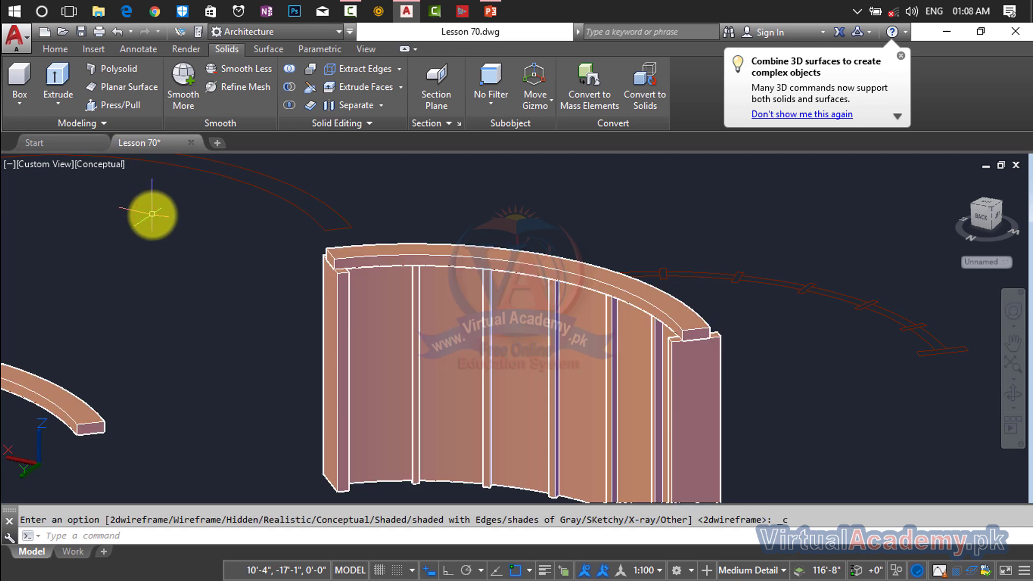
scroll(223, 218, down, 3)
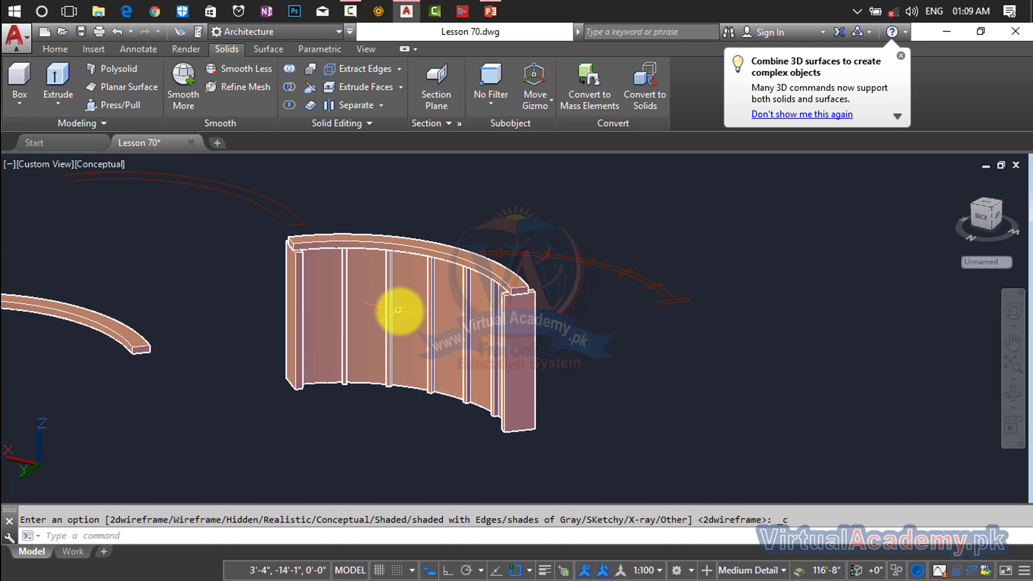
middle_drag(376, 294, 472, 313)
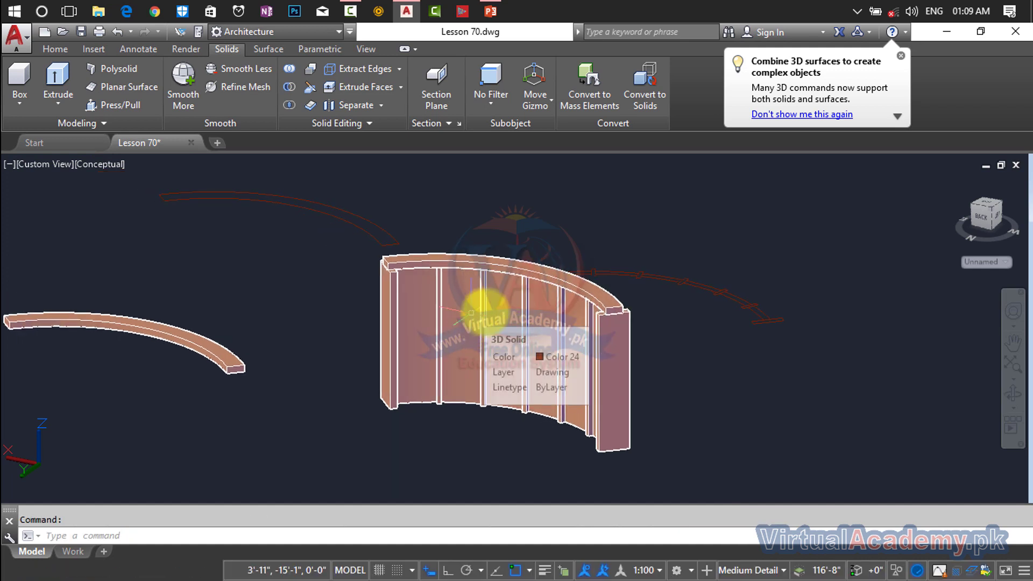
scroll(508, 309, down, 2)
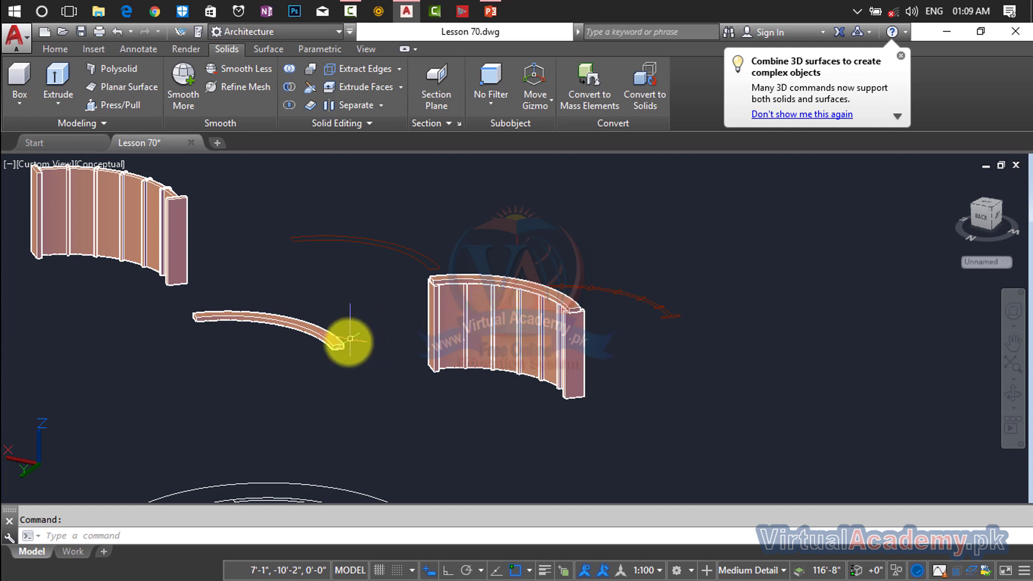
middle_drag(538, 349, 618, 386)
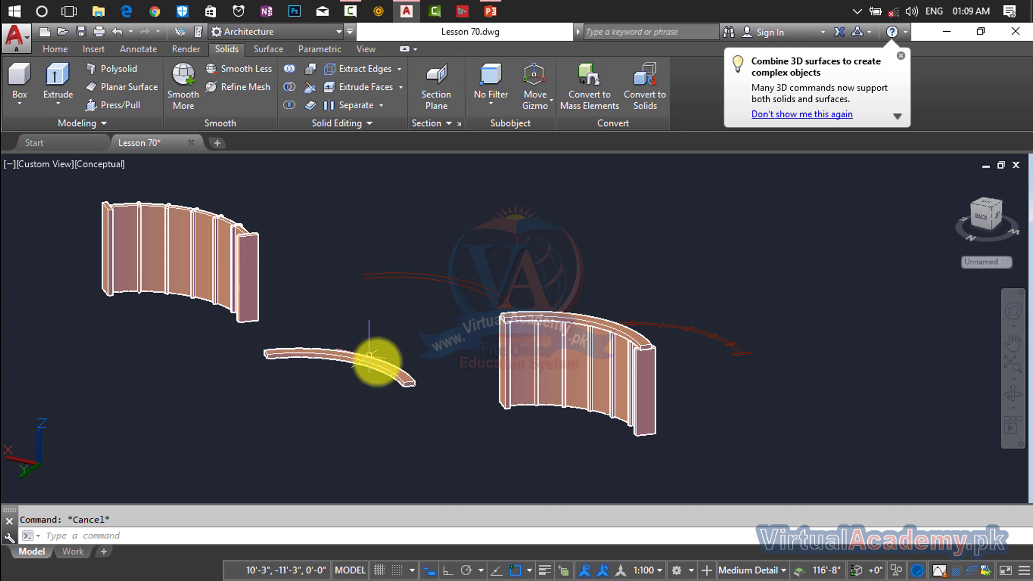
scroll(640, 402, up, 3)
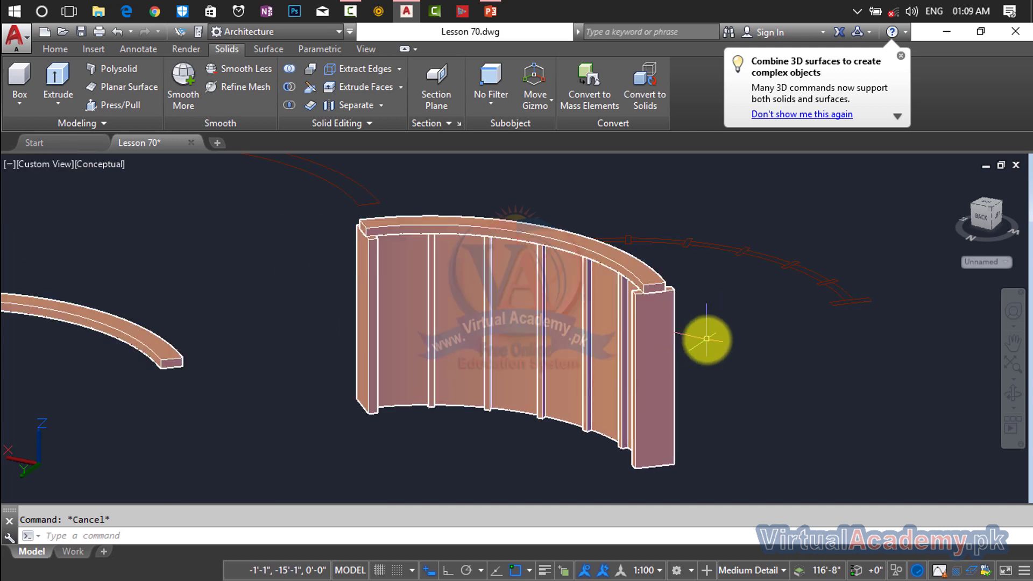
Step: Copy the original railing with its band from the midpoint of its end post's bottom edge to the plain band solid's upper end edge midpoint
click(701, 285)
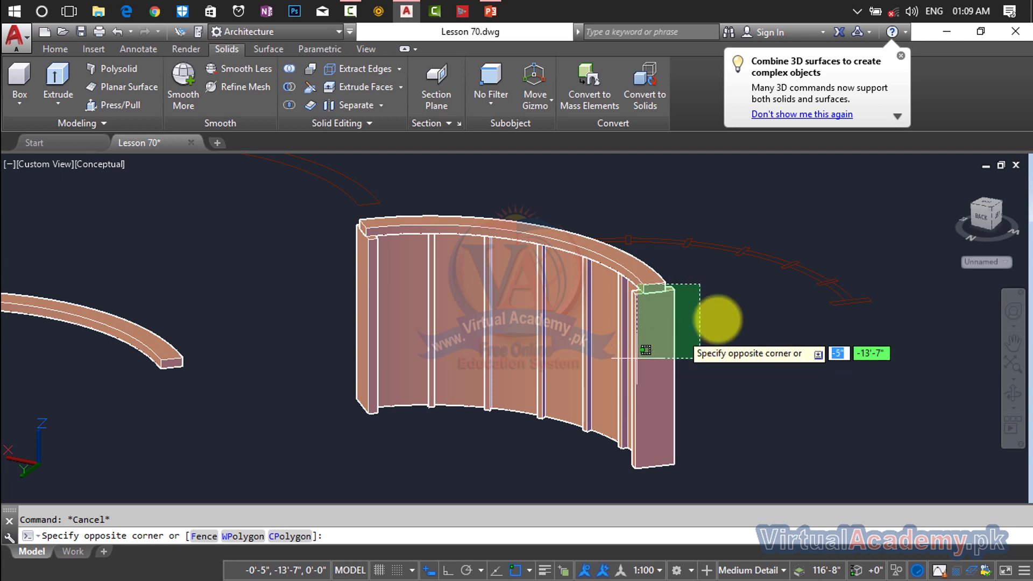
click(688, 305)
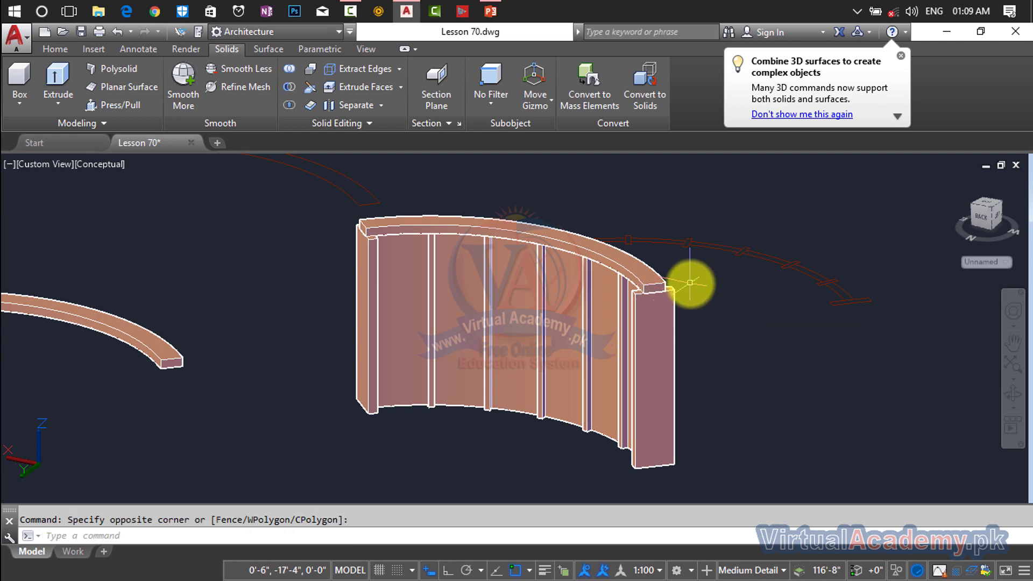
click(673, 337)
click(605, 447)
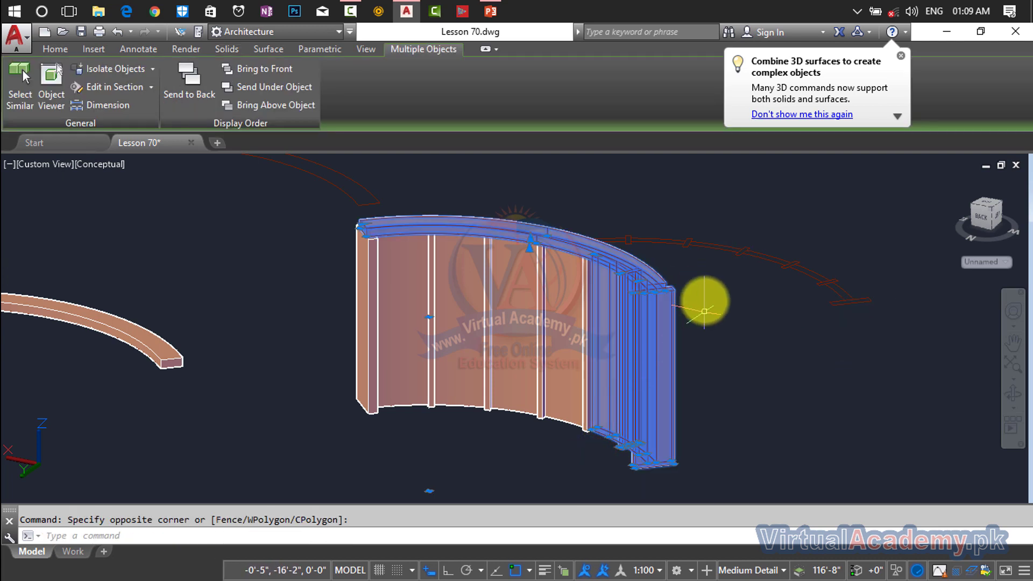
click(703, 291)
click(348, 384)
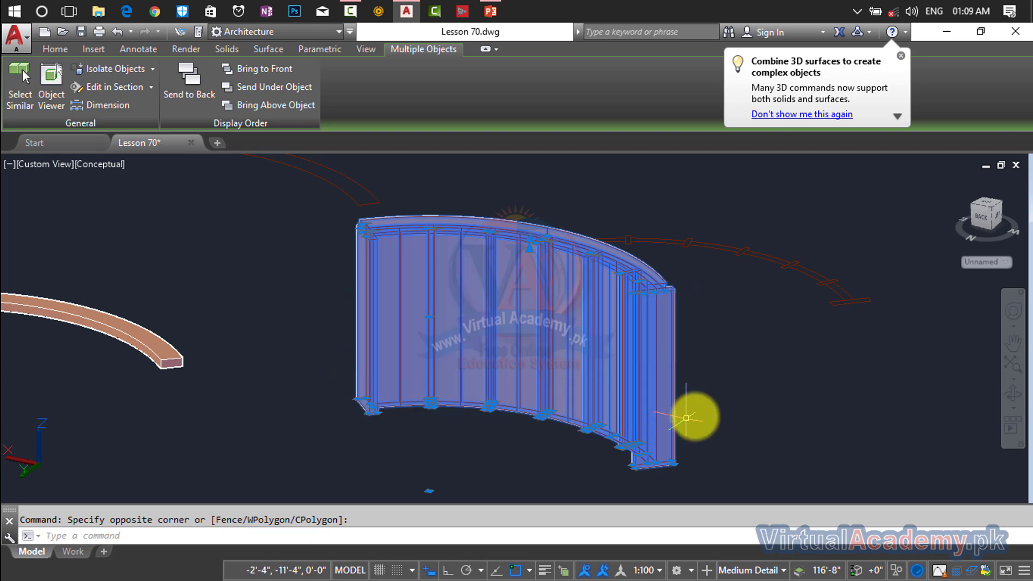
click(716, 403)
middle_drag(350, 366, 417, 320)
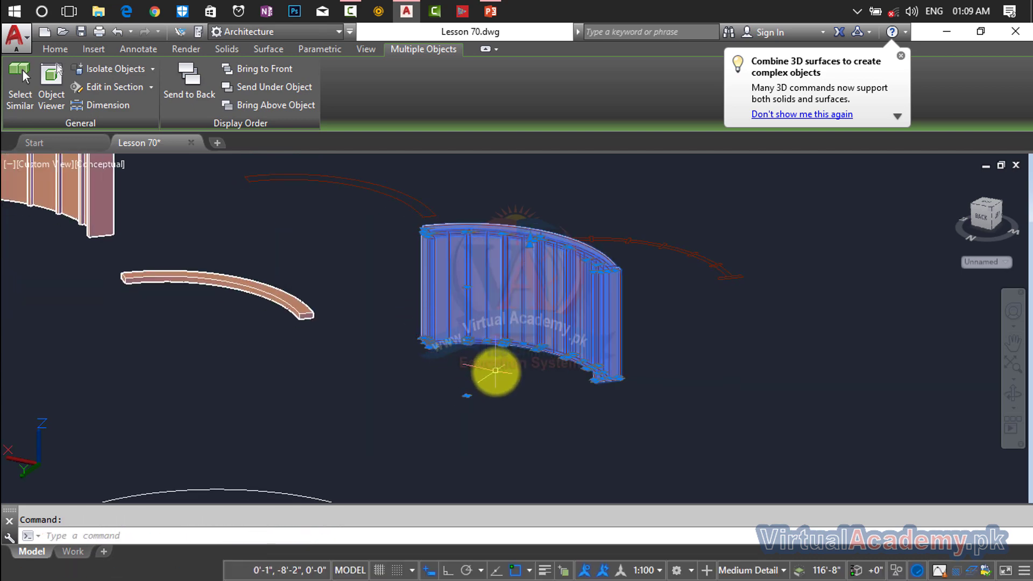
text(P)
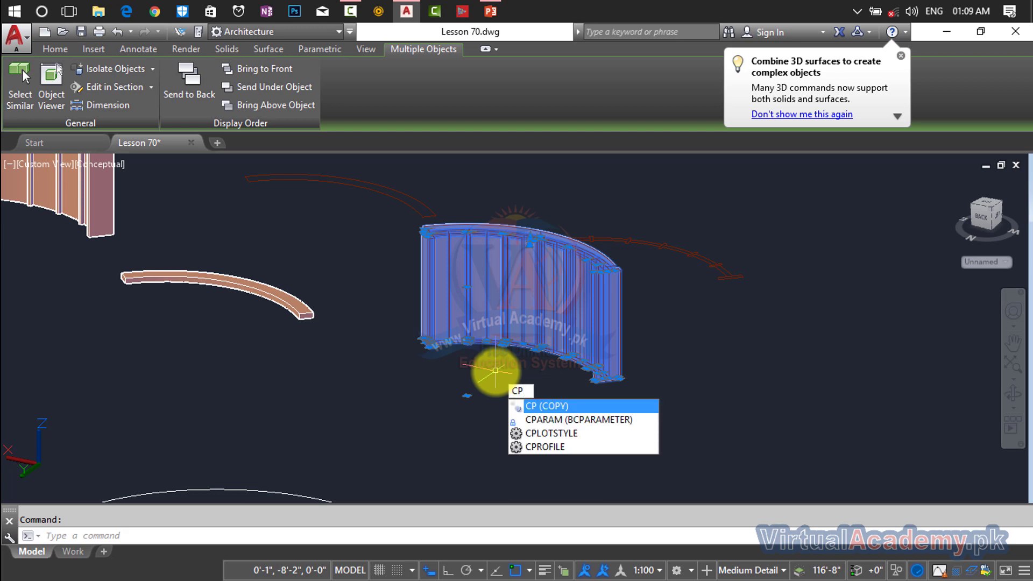
key(Return)
scroll(595, 381, up, 5)
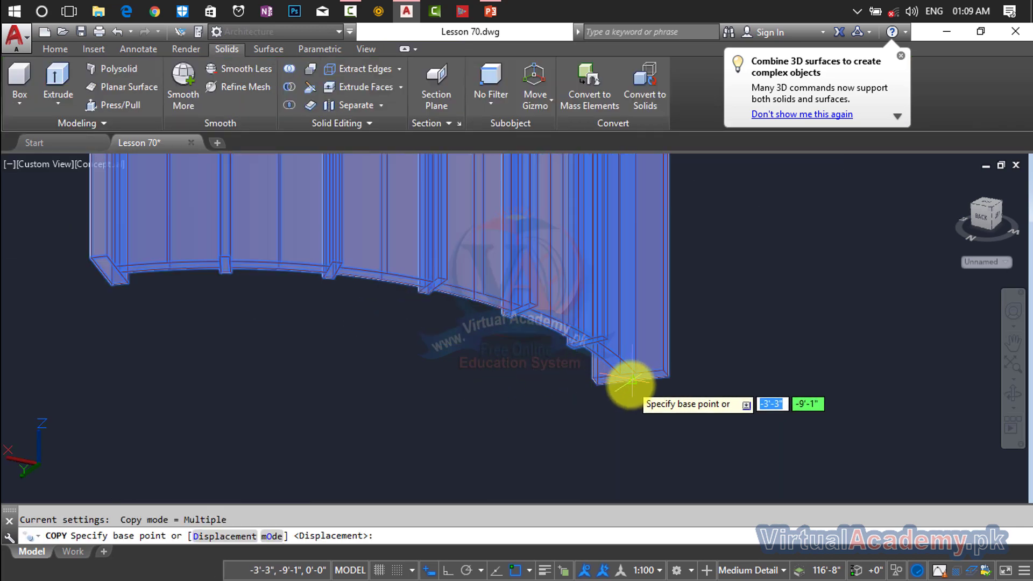
scroll(627, 381, up, 3)
scroll(647, 380, up, 3)
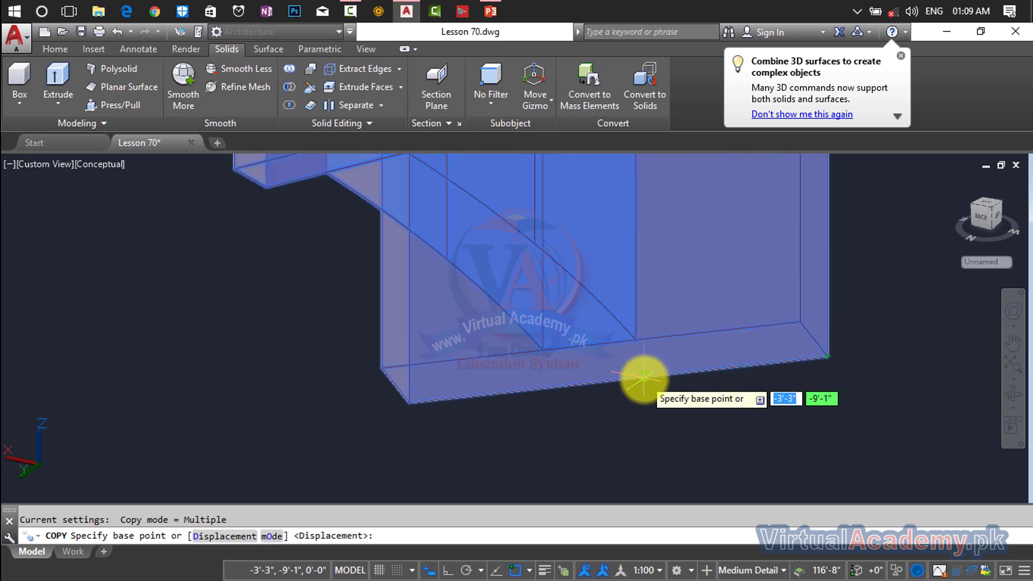
scroll(643, 379, up, 3)
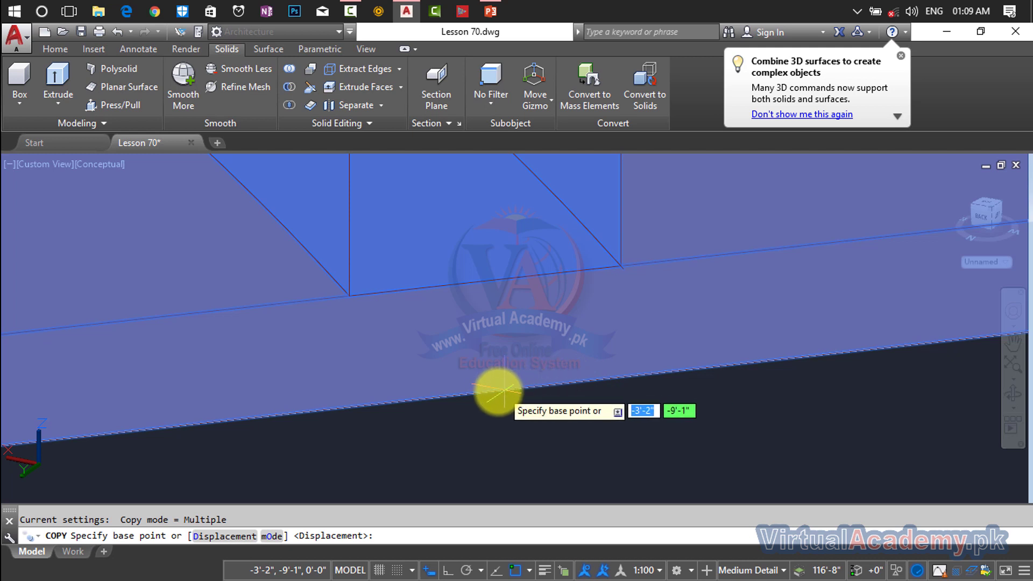
scroll(491, 390, down, 2)
middle_drag(491, 390, 541, 313)
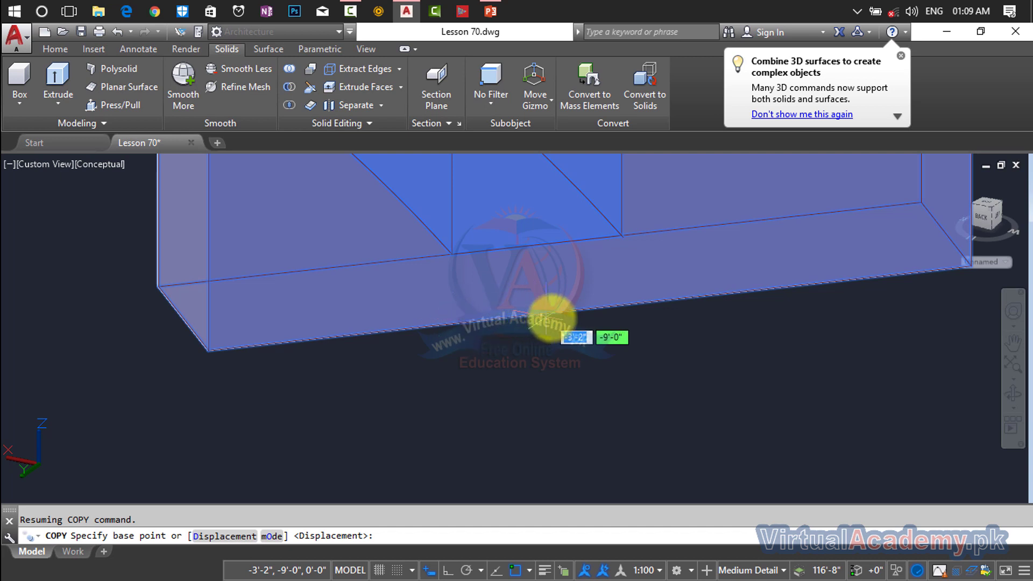
click(589, 309)
scroll(592, 307, down, 5)
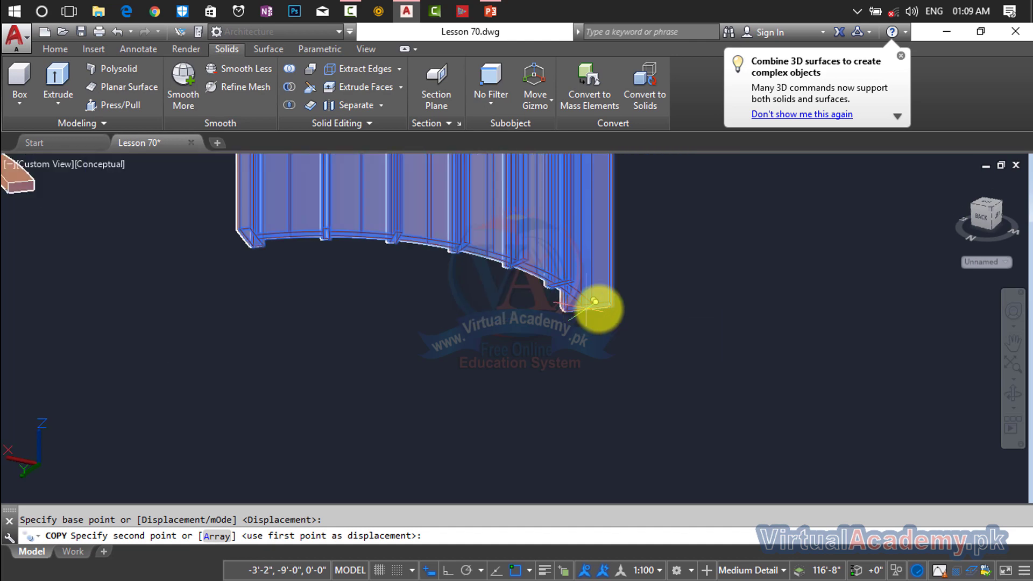
middle_drag(589, 309, 935, 293)
scroll(445, 173, up, 4)
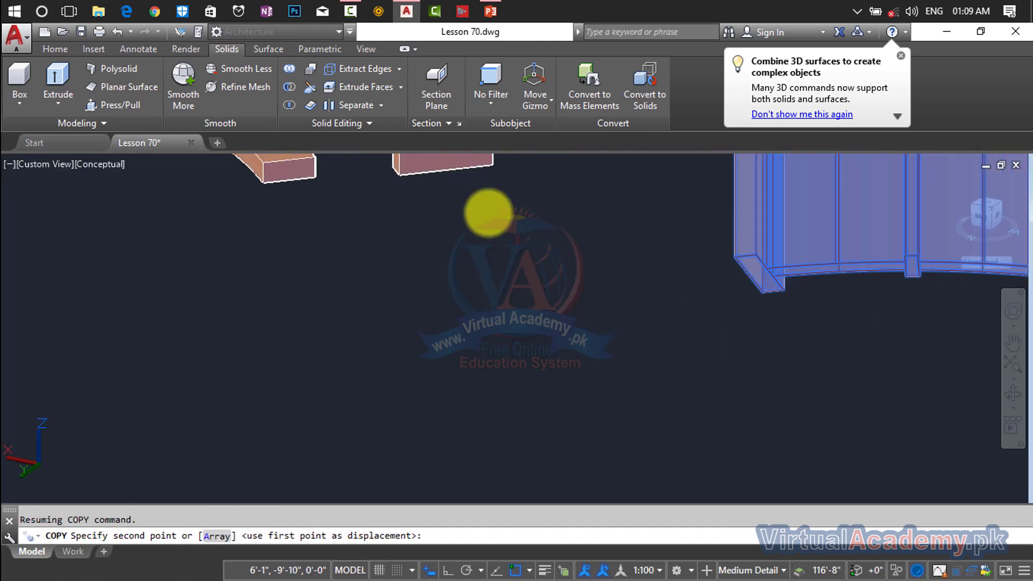
middle_drag(489, 213, 931, 385)
scroll(805, 373, up, 5)
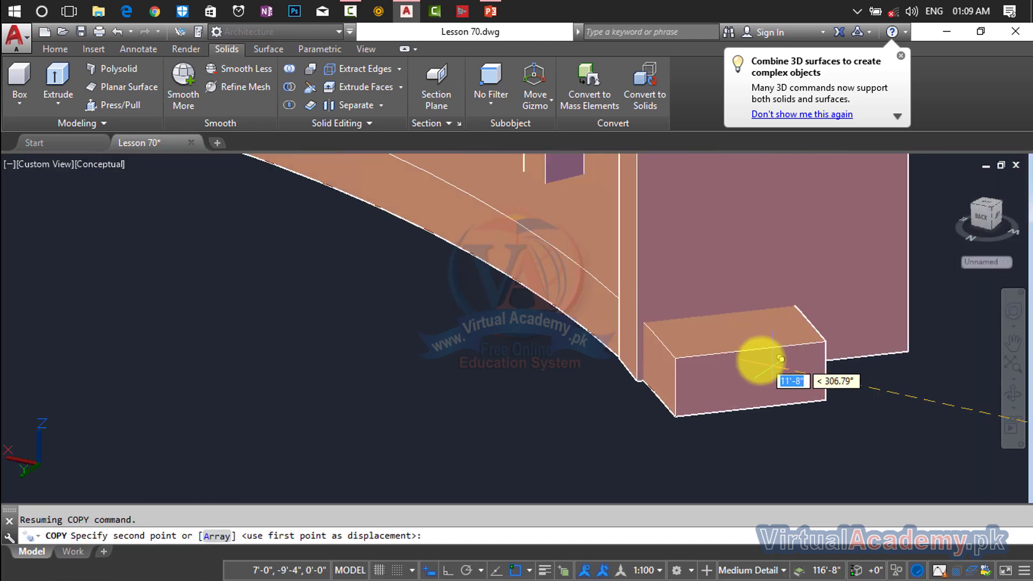
scroll(775, 358, up, 5)
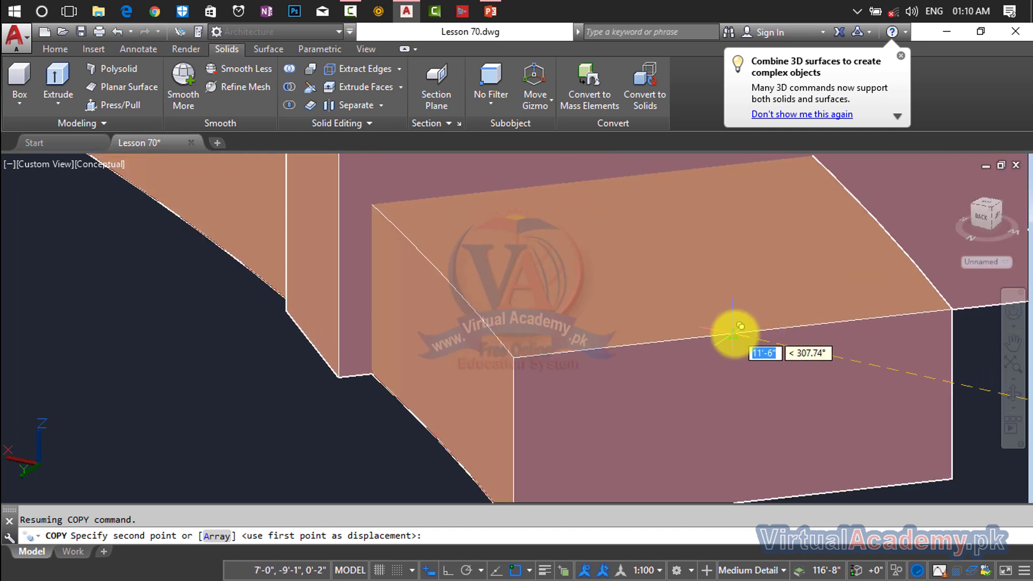
click(733, 333)
scroll(734, 333, down, 6)
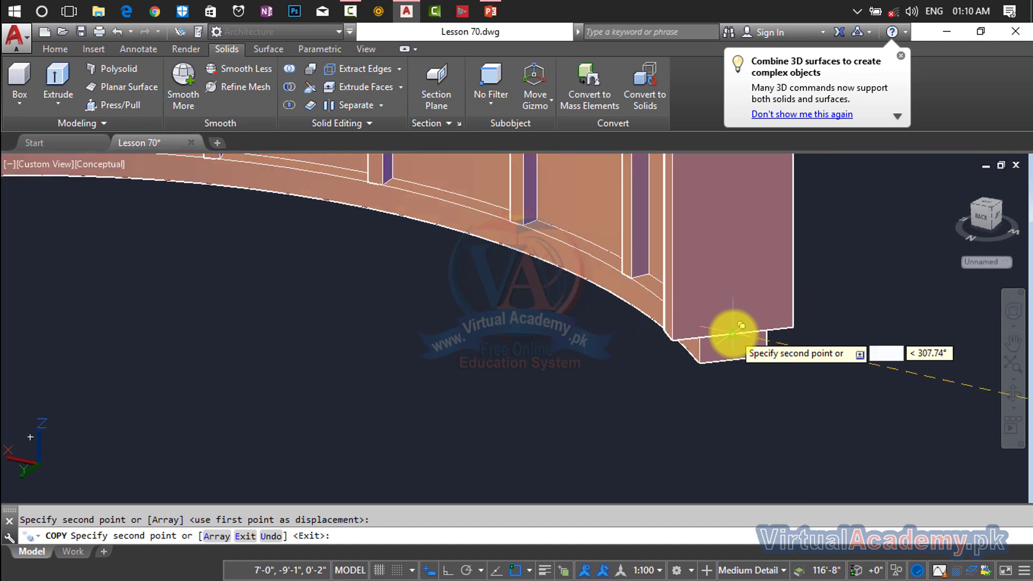
scroll(742, 326, down, 3)
middle_drag(734, 339, 706, 392)
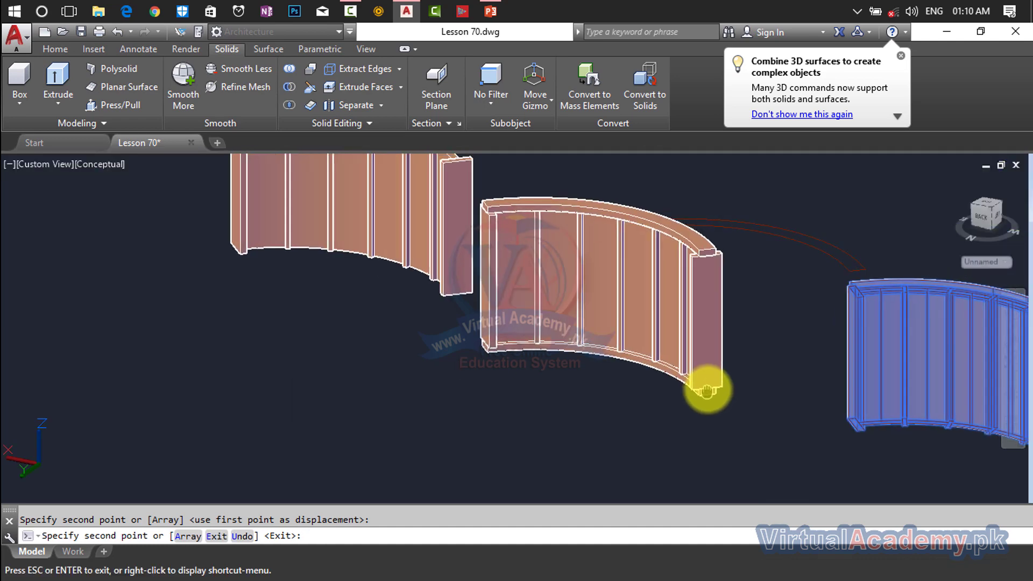
key(Escape)
Step: Inspect the railing assembled between two bands, including its lower end, alongside the other two railings
scroll(709, 371, down, 3)
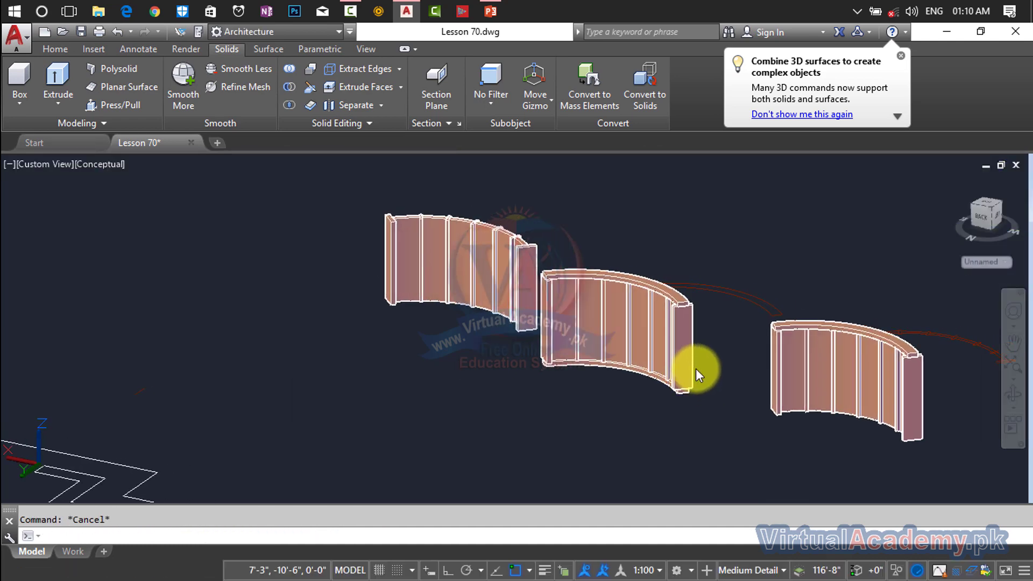
scroll(725, 355, down, 4)
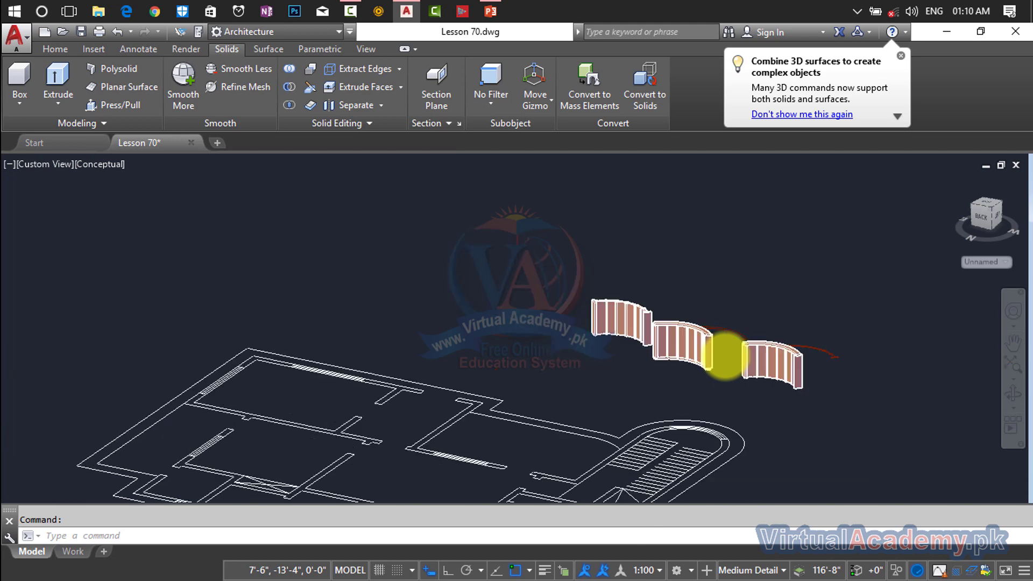
middle_drag(724, 356, 700, 341)
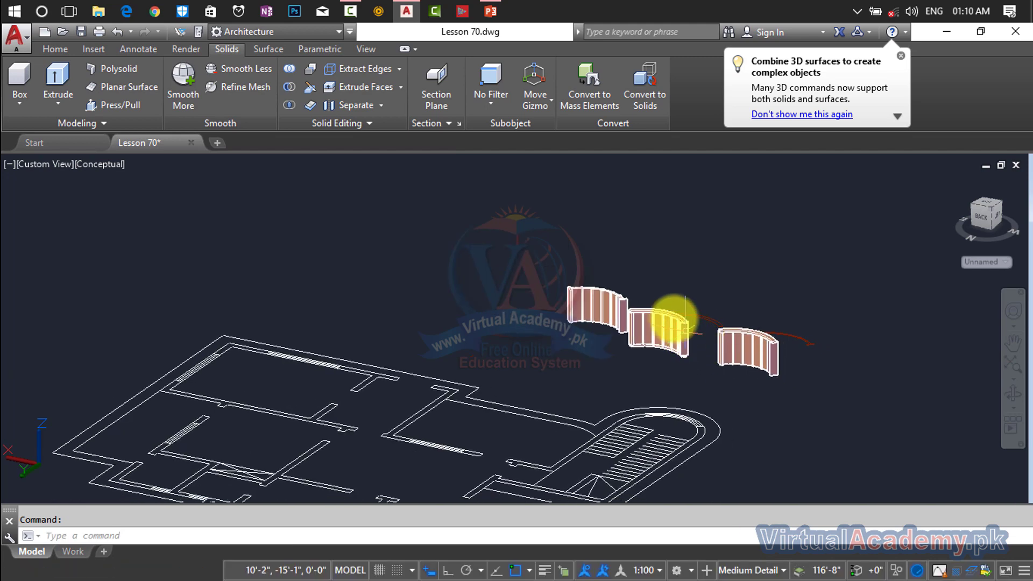
scroll(684, 323, up, 5)
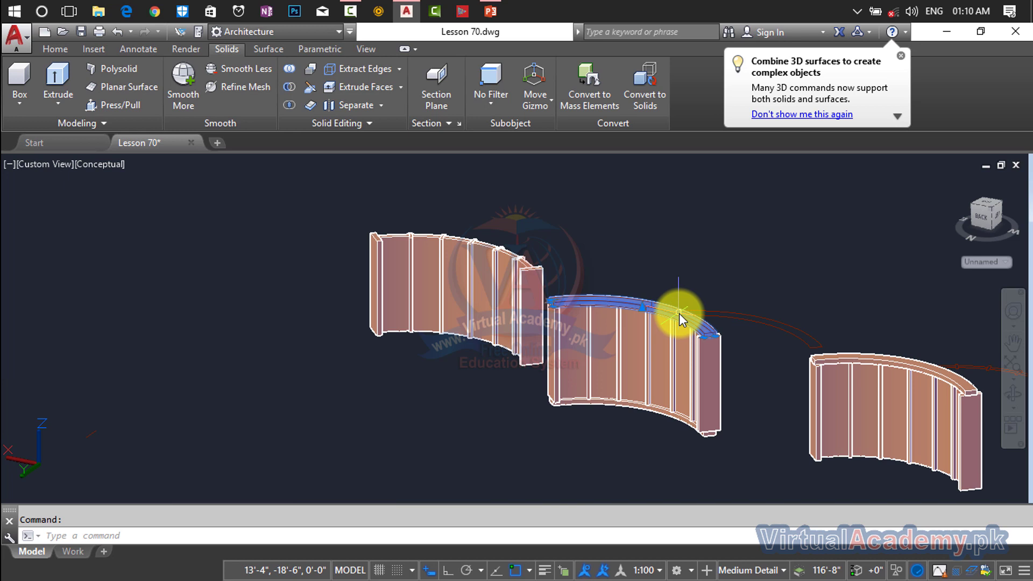
key(Escape)
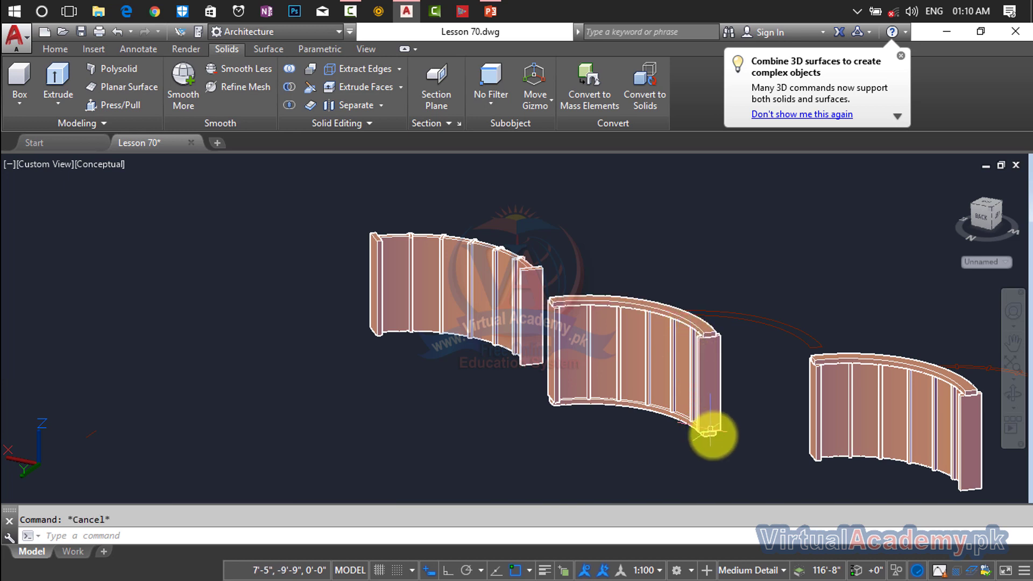
middle_drag(895, 376, 787, 335)
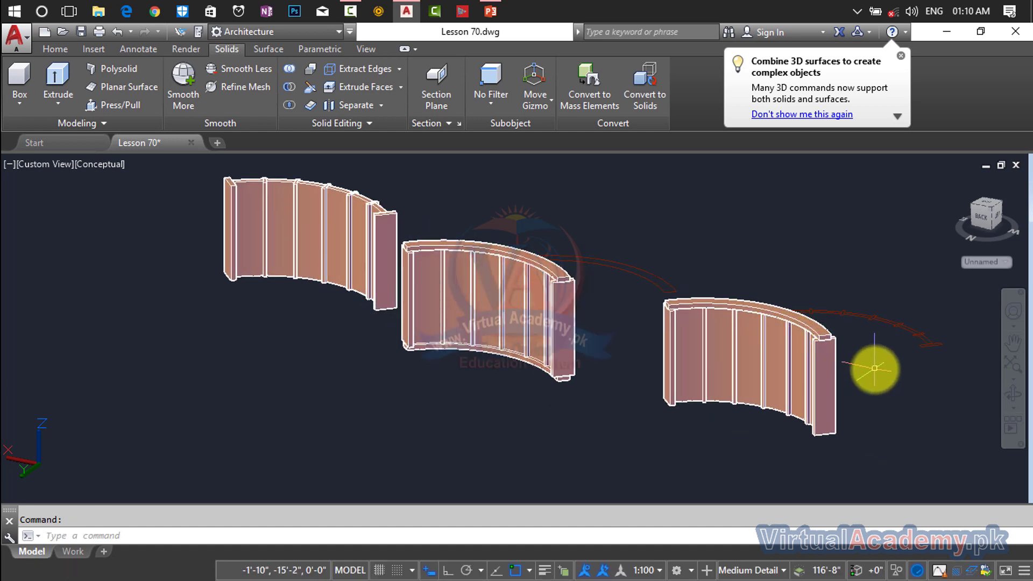
Step: Move the original railing and its band from its end post's bottom edge midpoint onto the double-banded railing, at the top band's upper end edge midpoint
text(m)
key(Return)
click(947, 397)
click(664, 371)
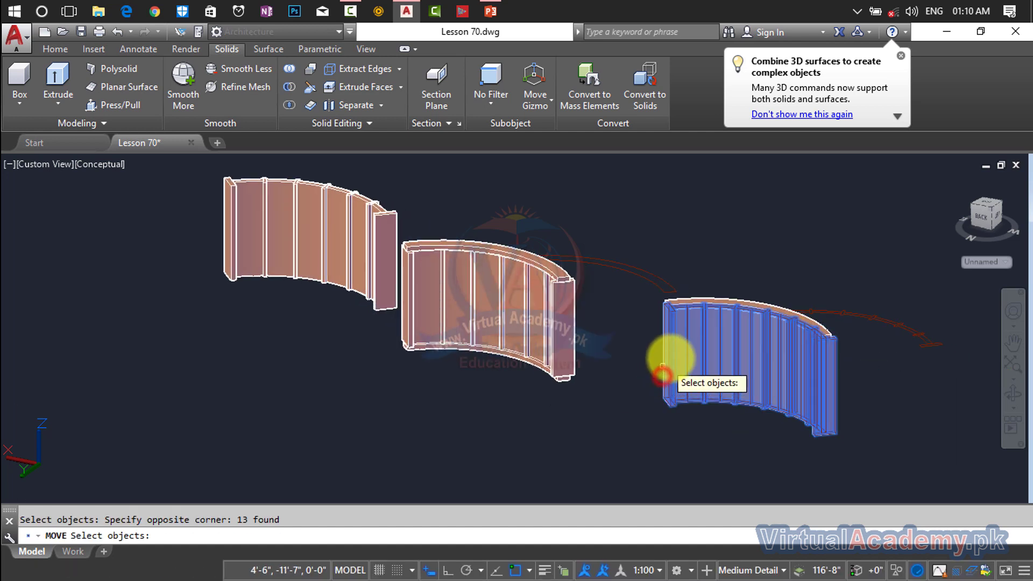
scroll(828, 323, up, 3)
click(842, 344)
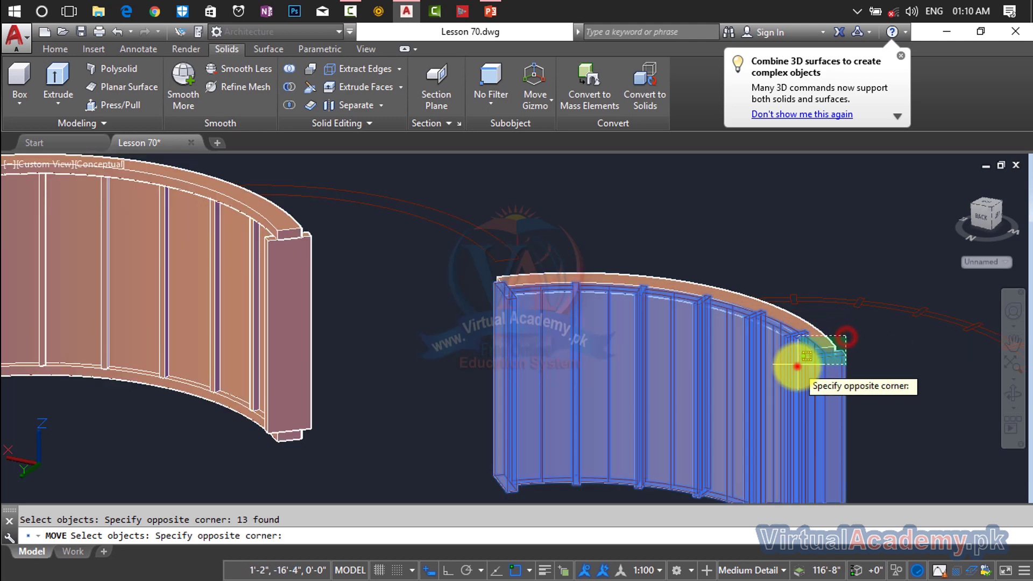
click(797, 366)
scroll(813, 370, down, 3)
middle_drag(865, 380, 859, 344)
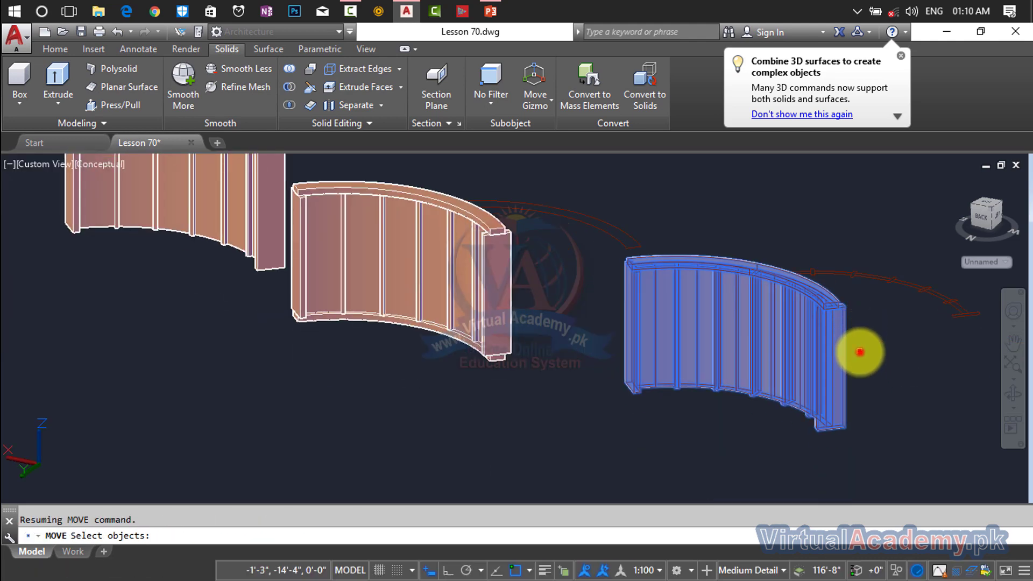
click(860, 353)
click(613, 374)
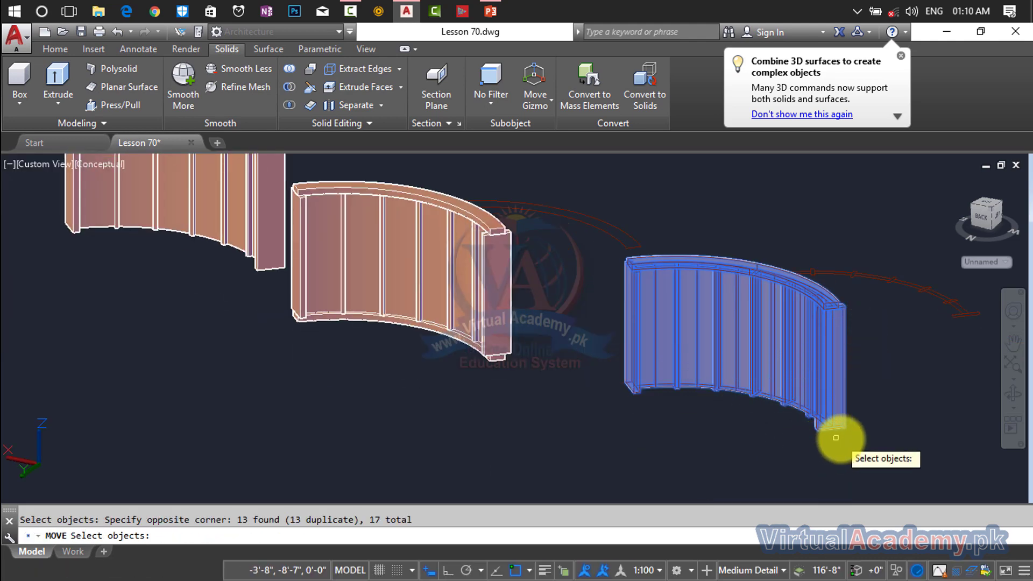
scroll(836, 438, up, 5)
key(Return)
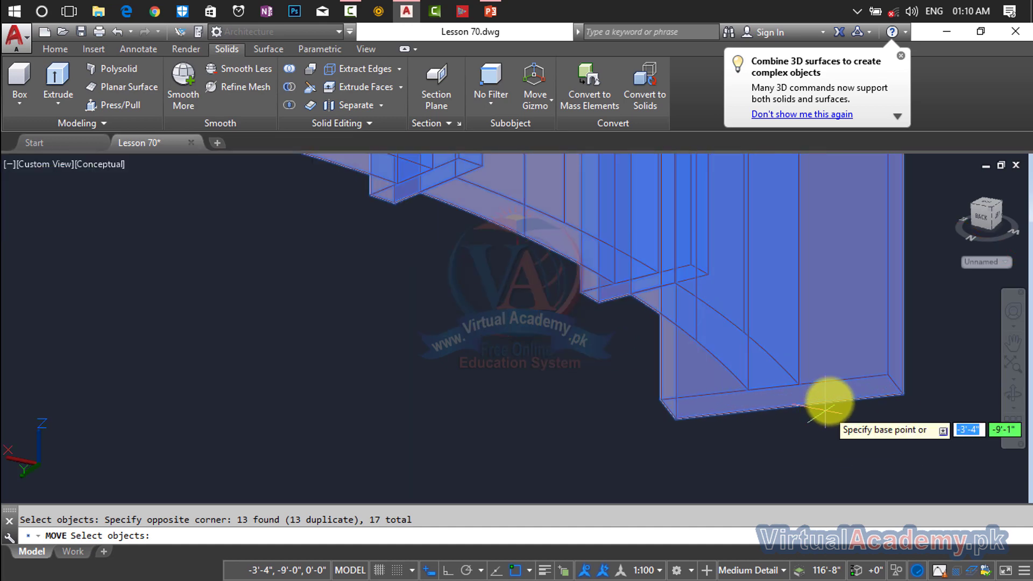
click(792, 409)
scroll(786, 407, down, 8)
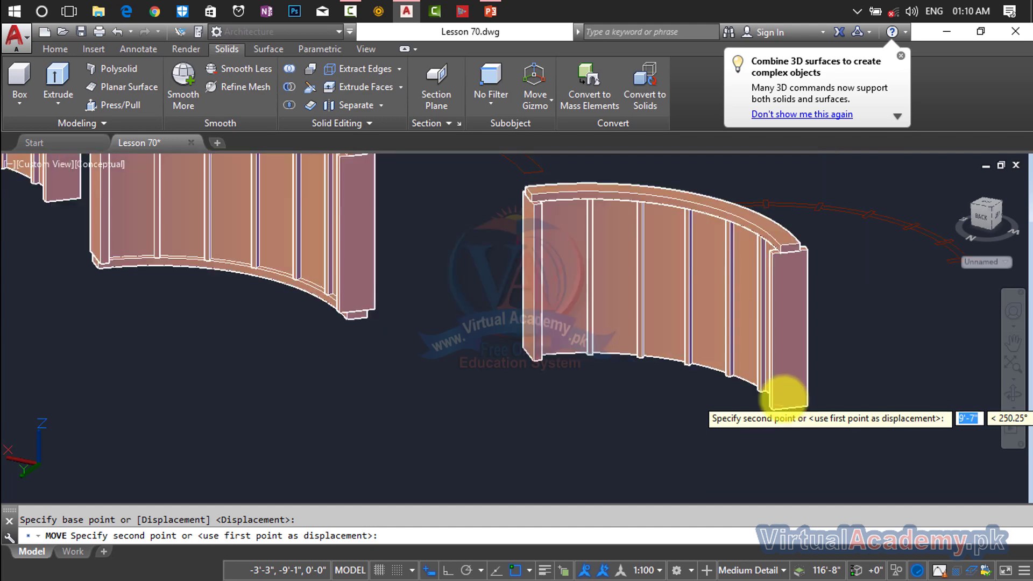
scroll(676, 434, up, 8)
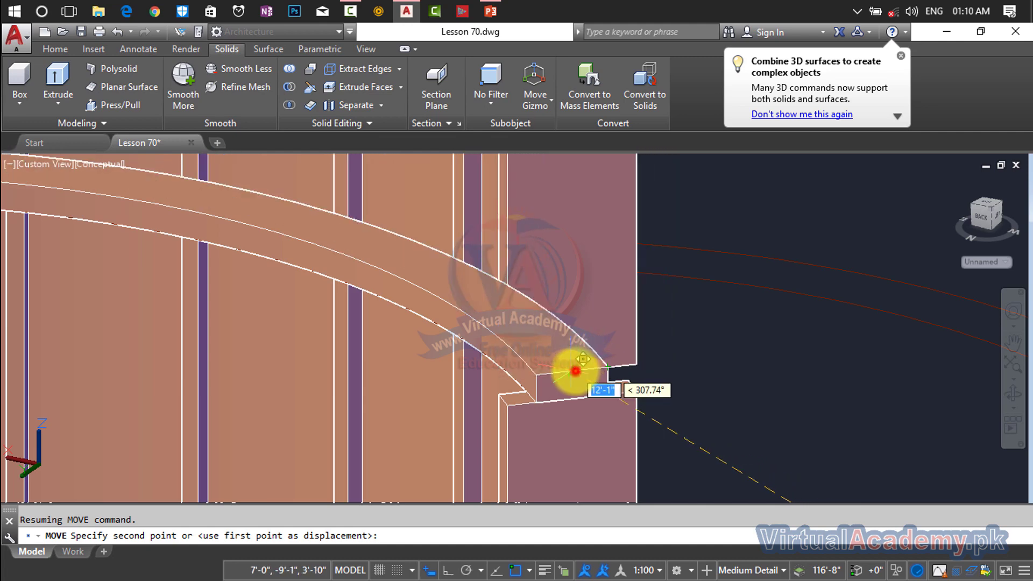
scroll(576, 371, down, 6)
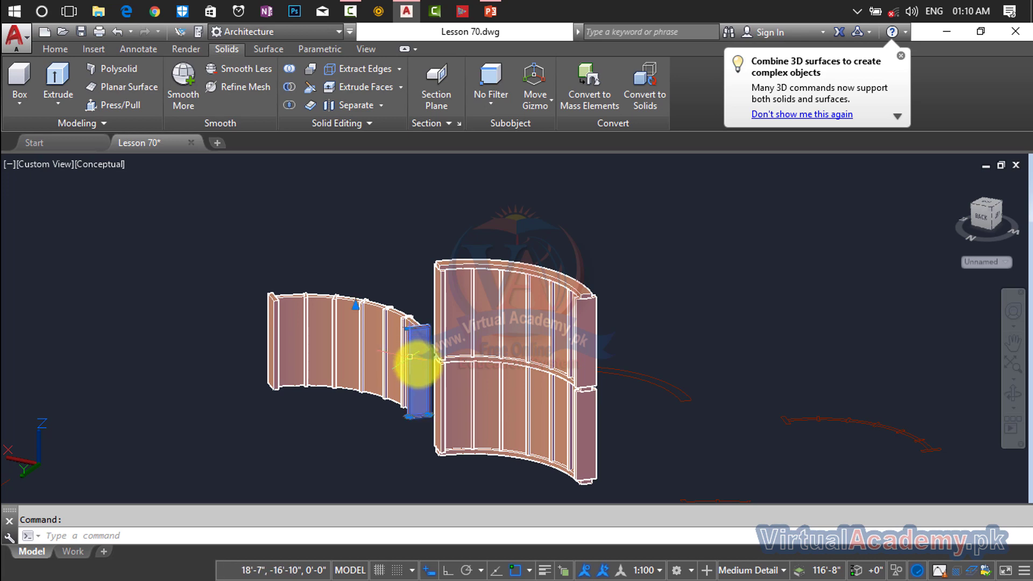
key(Escape)
Step: Delete the spare curved railing without bands that stands beside the stacked railings
shift+middle_drag(635, 424, 681, 427)
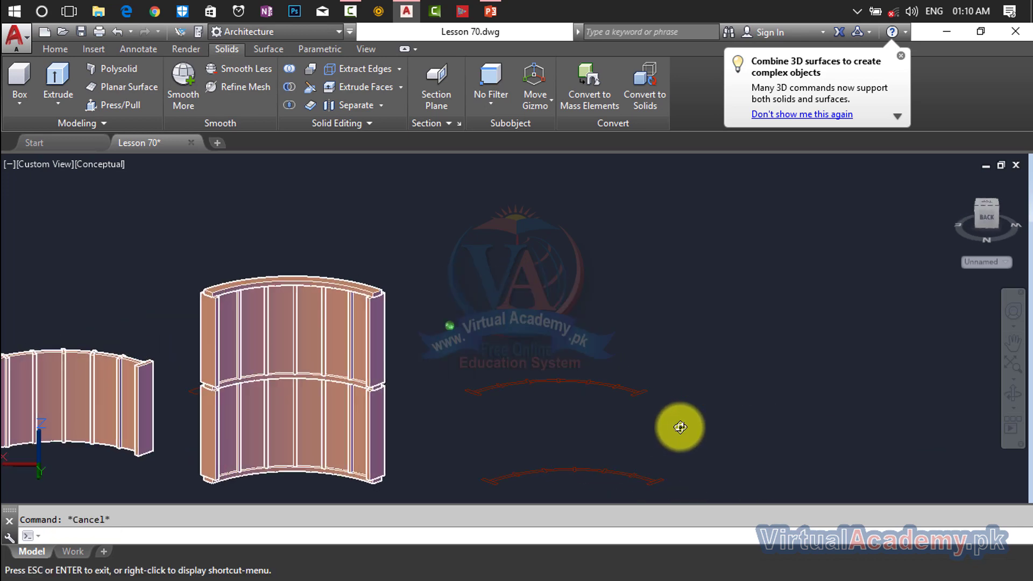
scroll(595, 408, down, 4)
middle_drag(587, 408, 730, 404)
scroll(572, 397, up, 8)
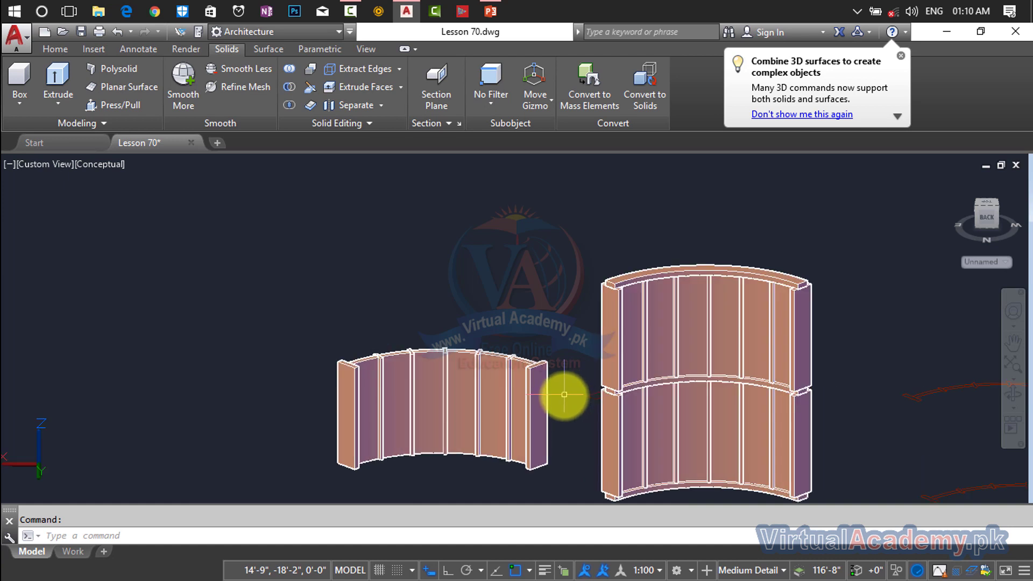
click(563, 395)
click(317, 422)
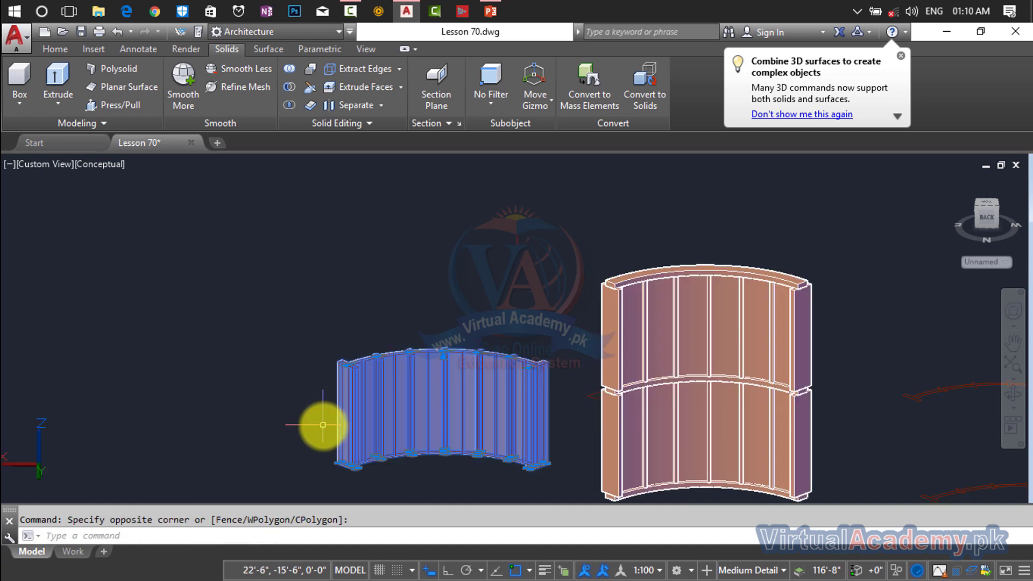
key(Delete)
click(472, 409)
click(313, 480)
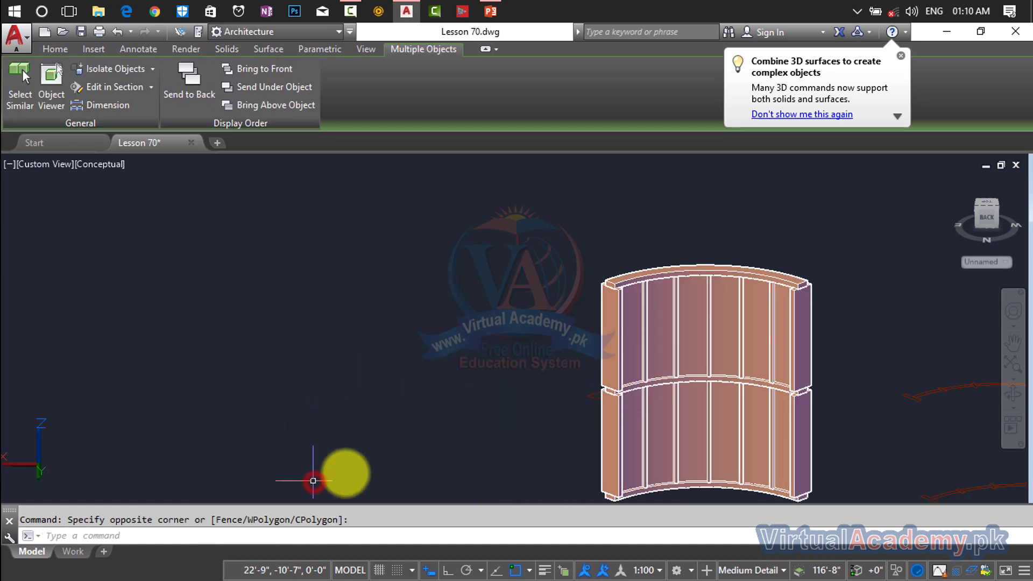
key(Delete)
scroll(425, 462, down, 5)
middle_drag(425, 461, 461, 350)
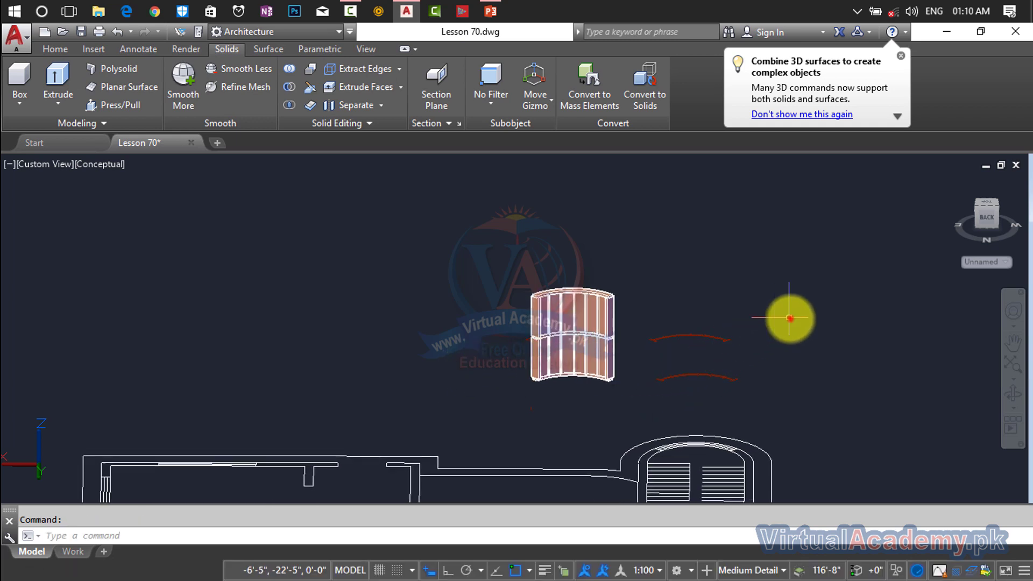
Step: Delete the two sets of red curved outlines lying beside the stacked railing
click(789, 318)
click(643, 404)
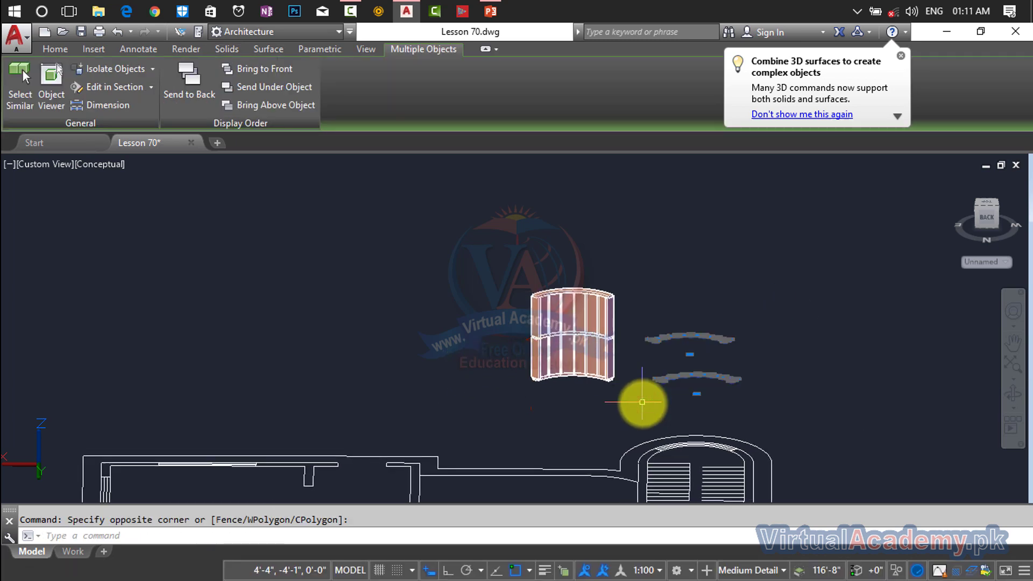
key(Delete)
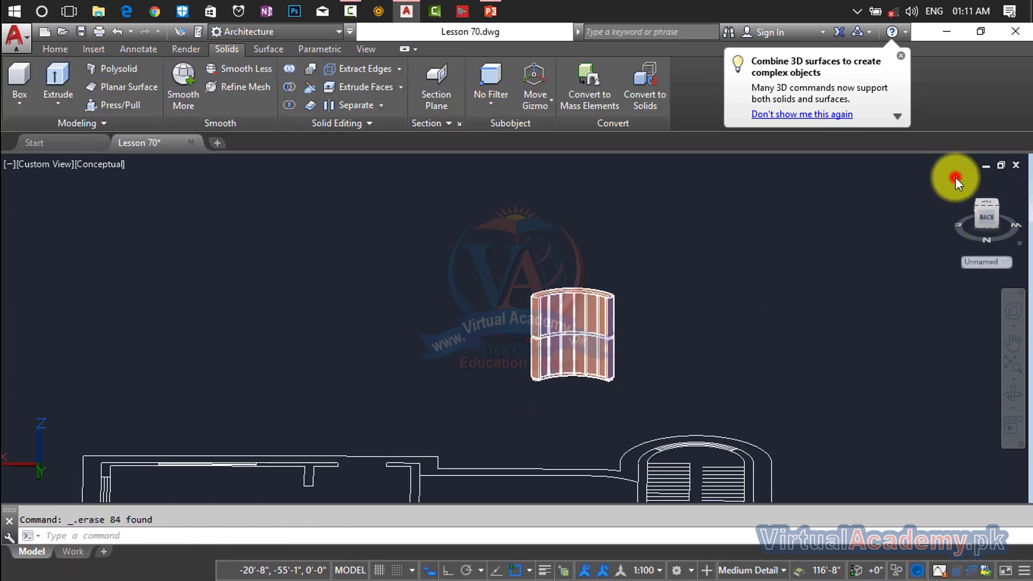
Step: View the model isometrically and set its visual style to Realistic, switching to 2D Wireframe and back to Realistic
click(955, 177)
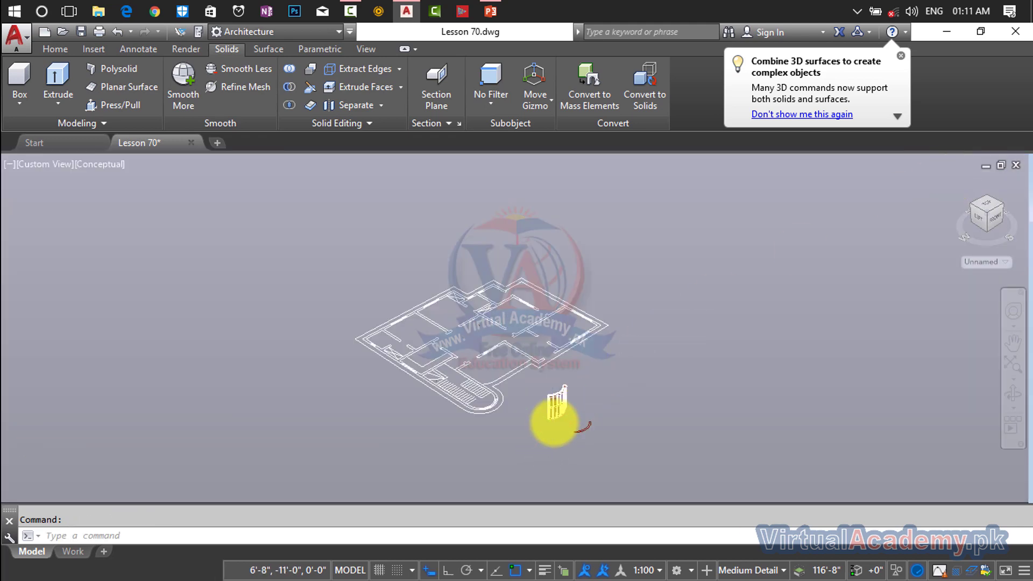
scroll(554, 422, up, 4)
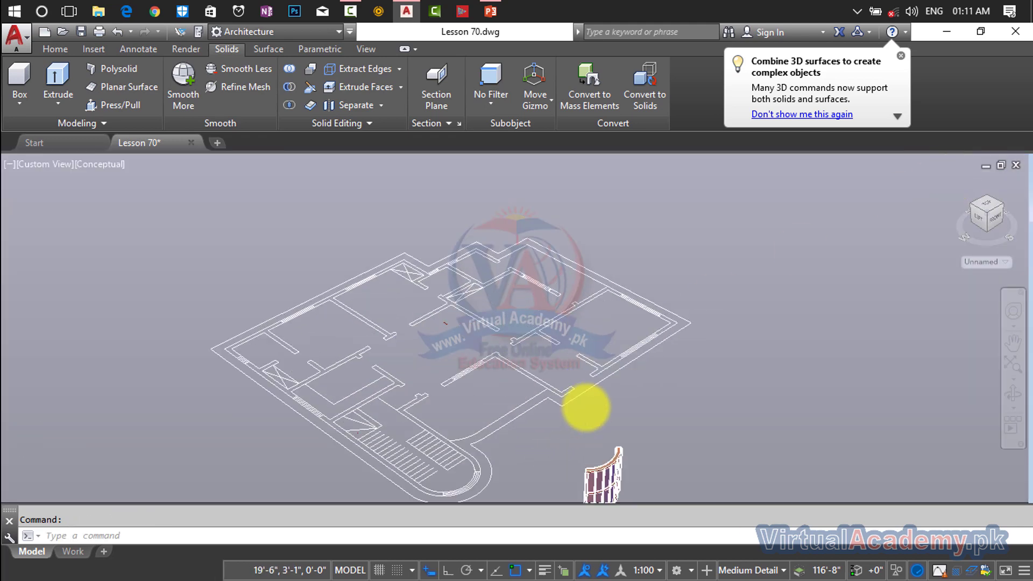
click(108, 171)
click(159, 252)
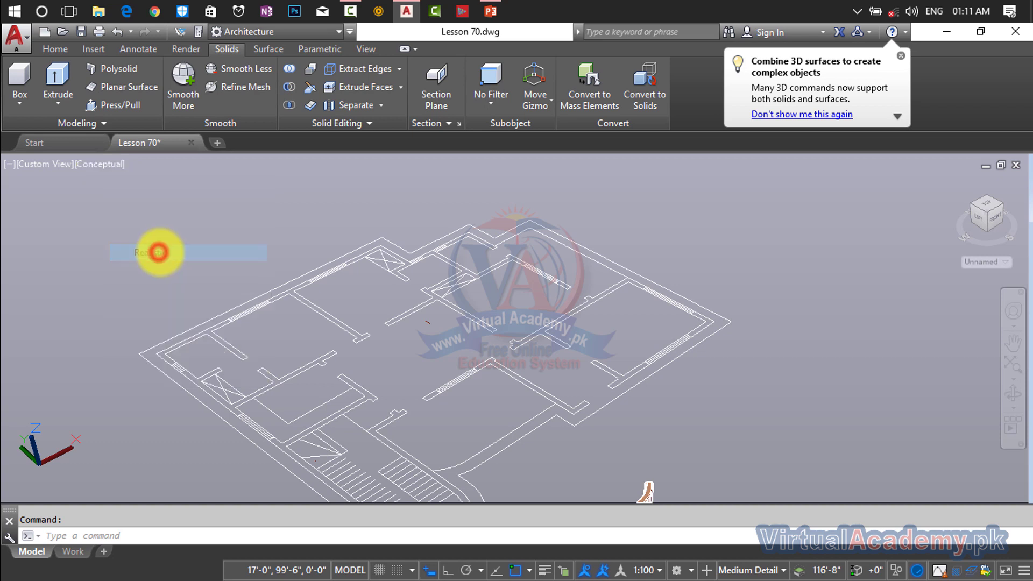
scroll(637, 414, down, 1)
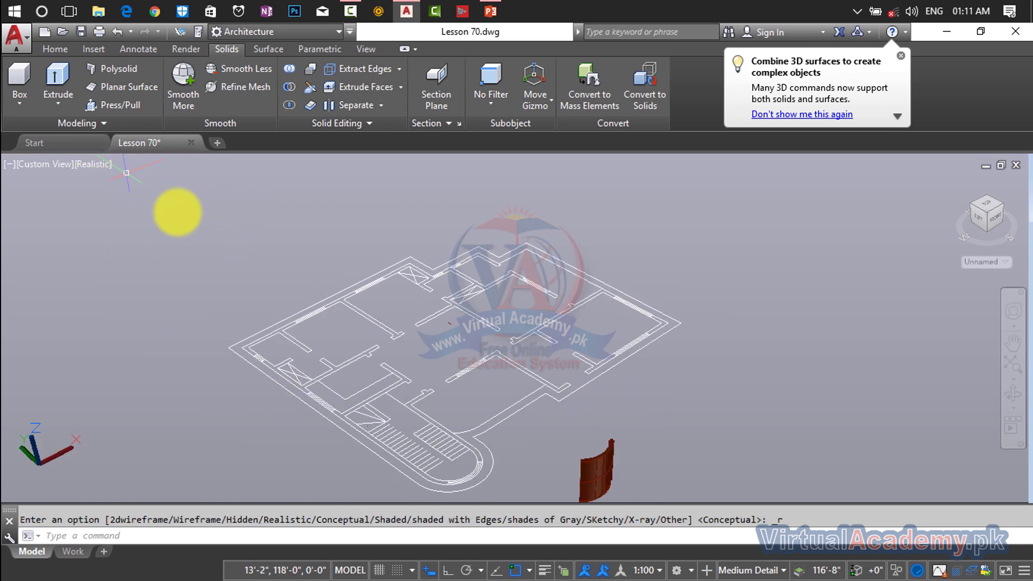
click(103, 168)
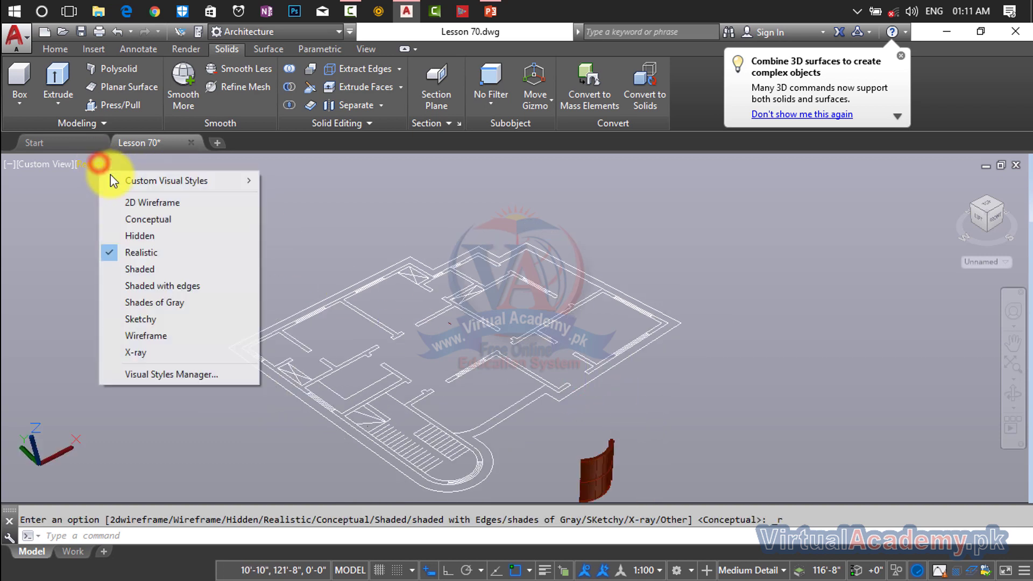
click(131, 207)
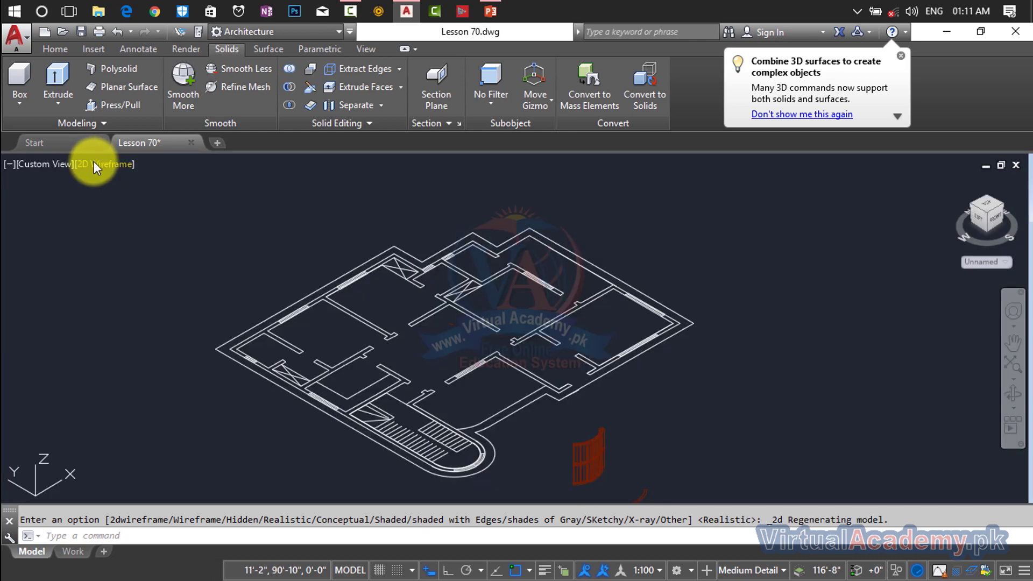
click(94, 162)
click(145, 252)
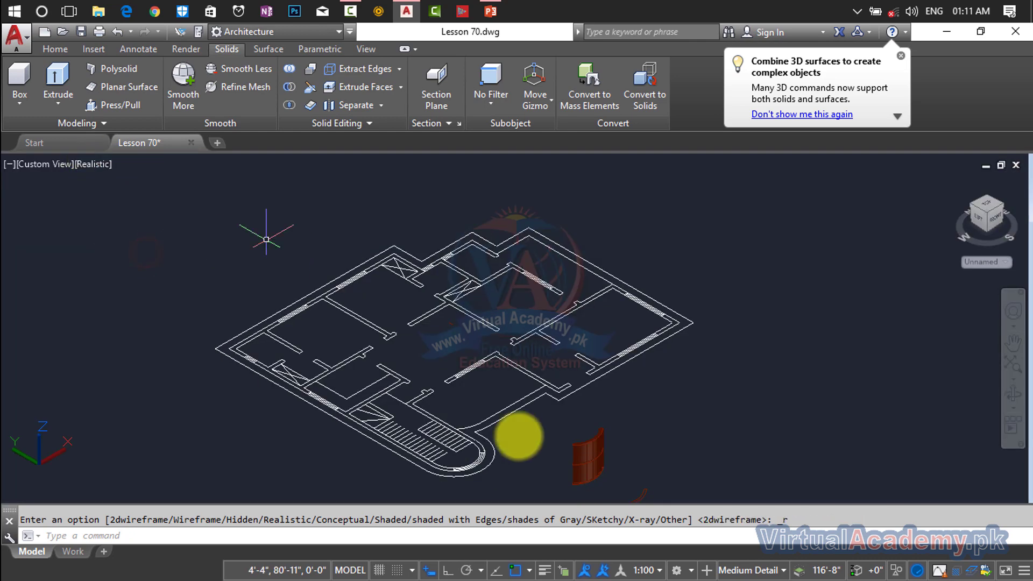
Step: Check a single pane in the stacked railing's lower tier and open the Materials Browser
scroll(578, 463, up, 6)
middle_drag(583, 455, 419, 362)
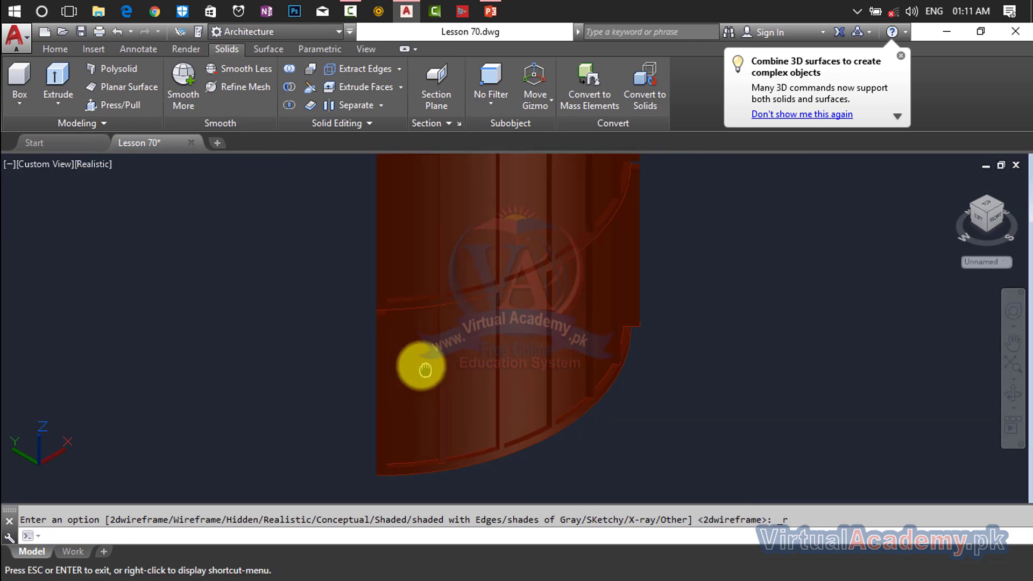
scroll(414, 362, up, 2)
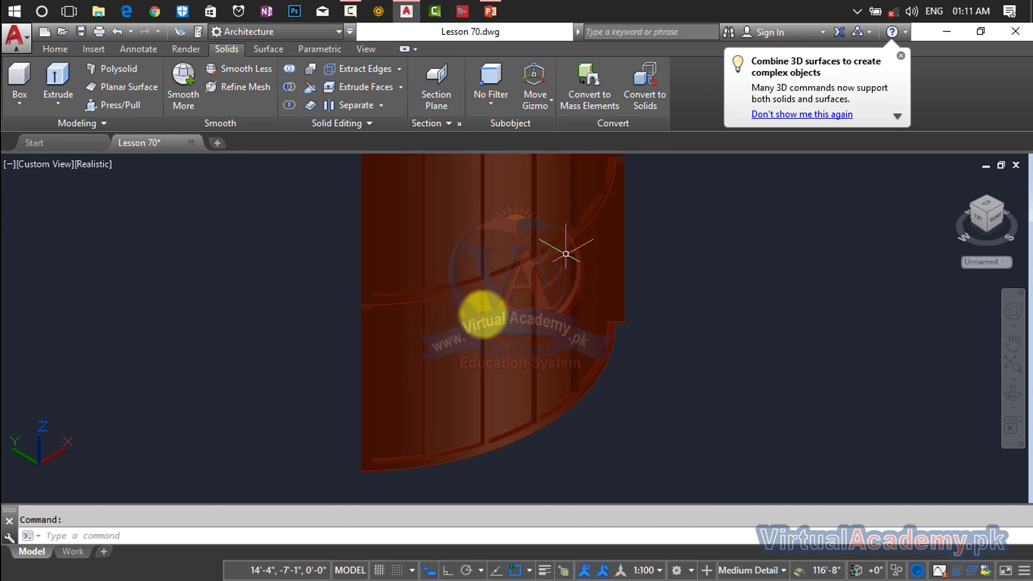
click(407, 368)
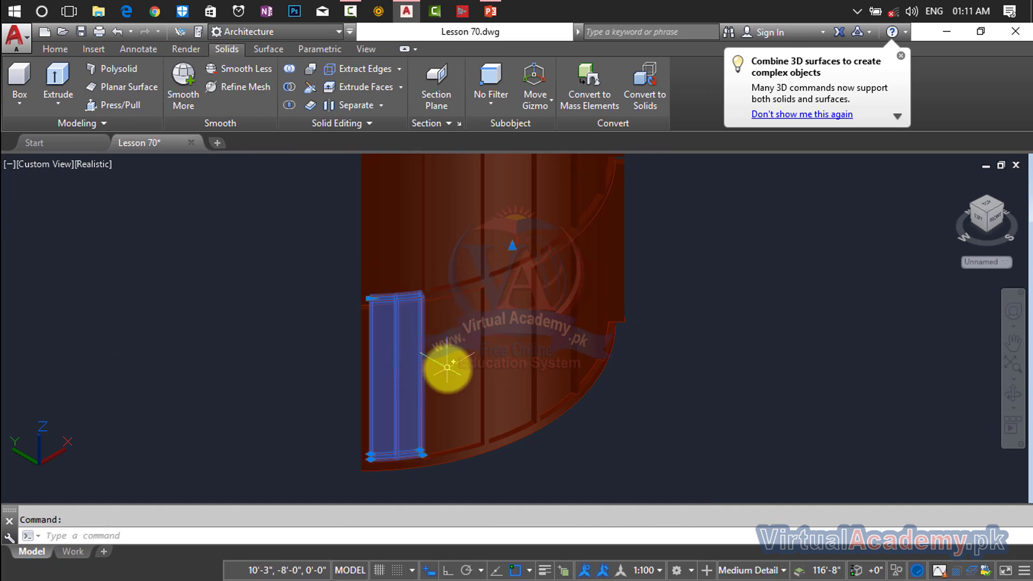
key(Escape)
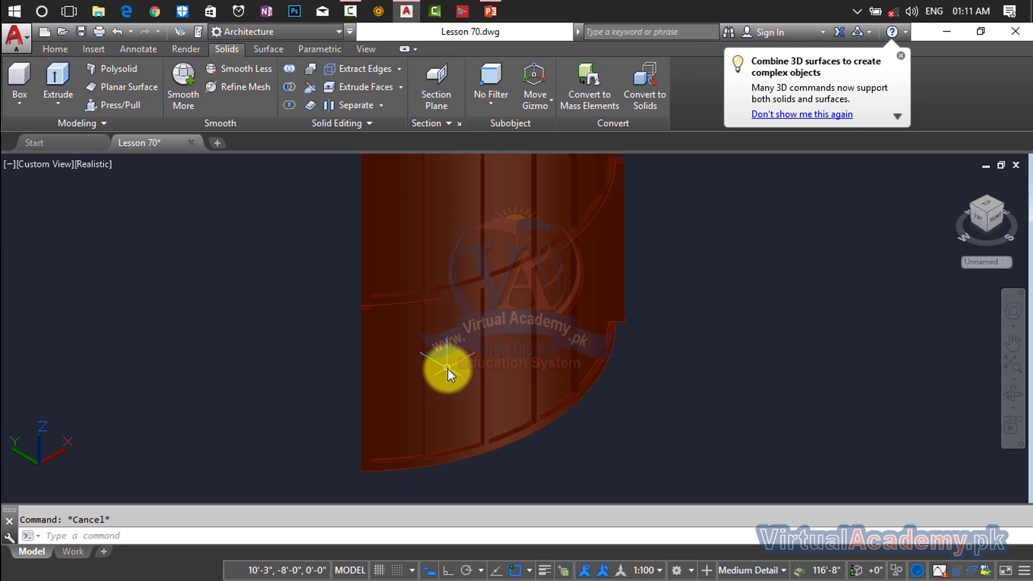
click(187, 50)
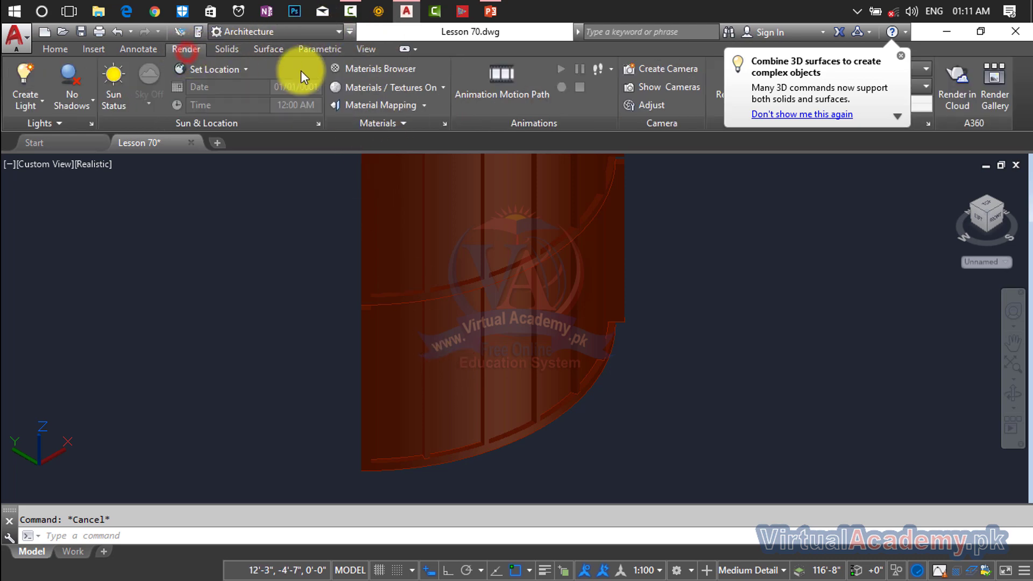
click(375, 73)
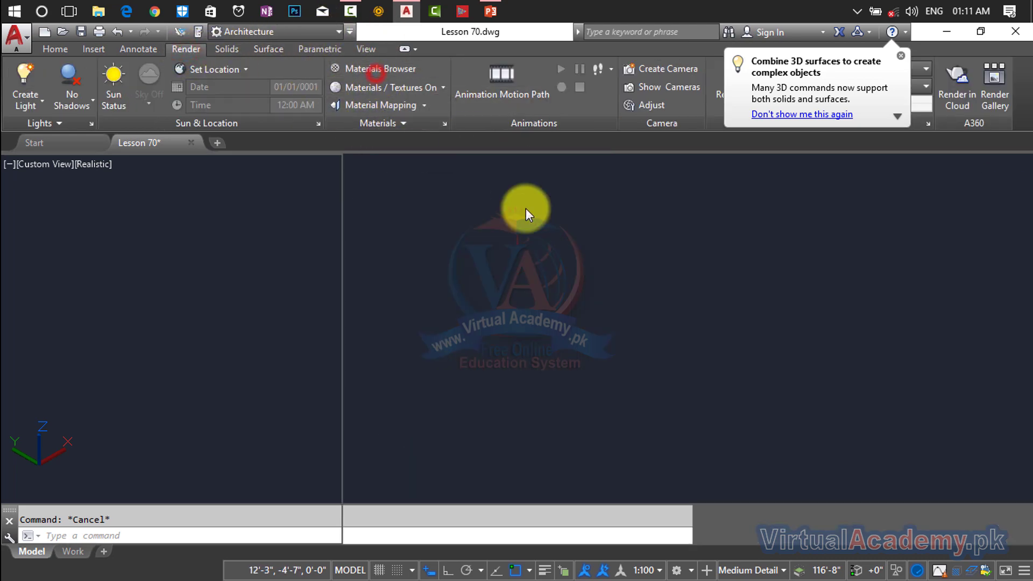
drag(305, 299, 573, 386)
click(626, 373)
click(704, 366)
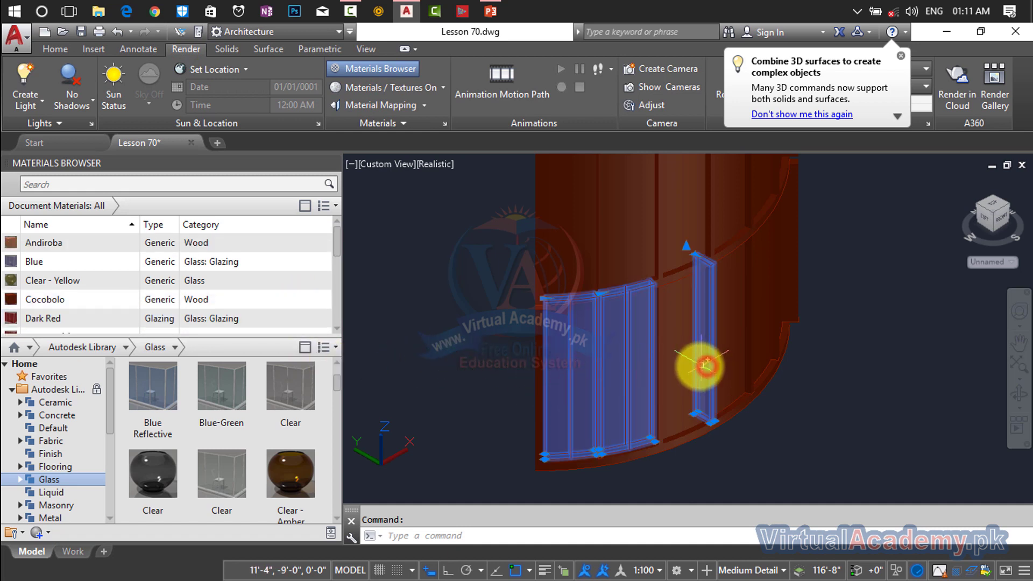
key(Escape)
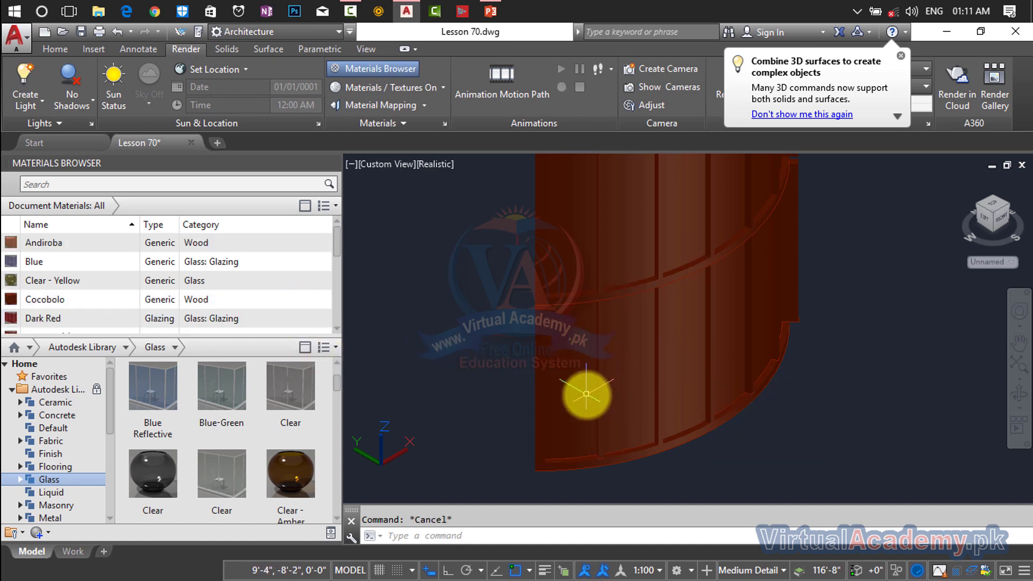
click(638, 376)
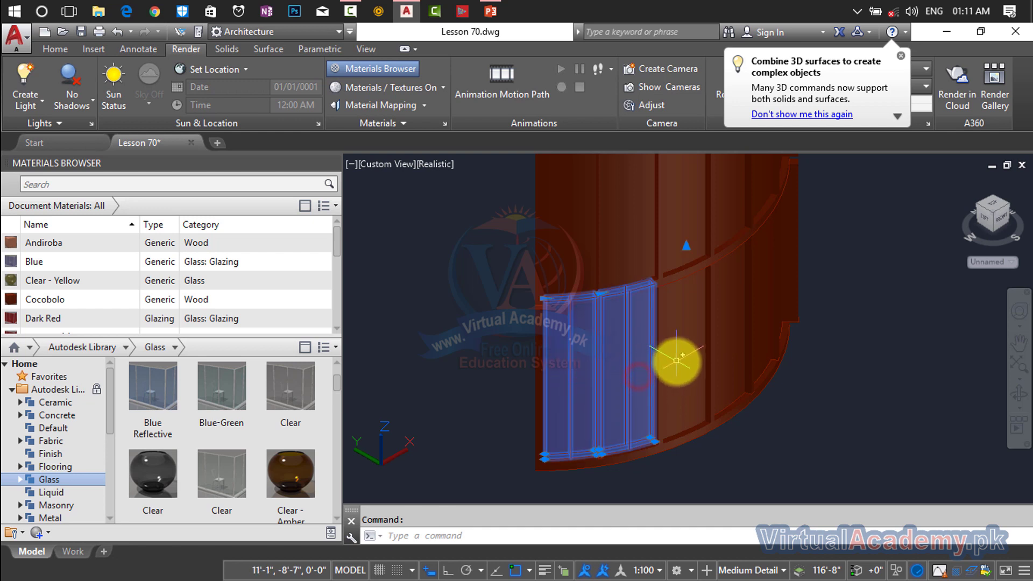
shift+middle_drag(677, 359, 654, 366)
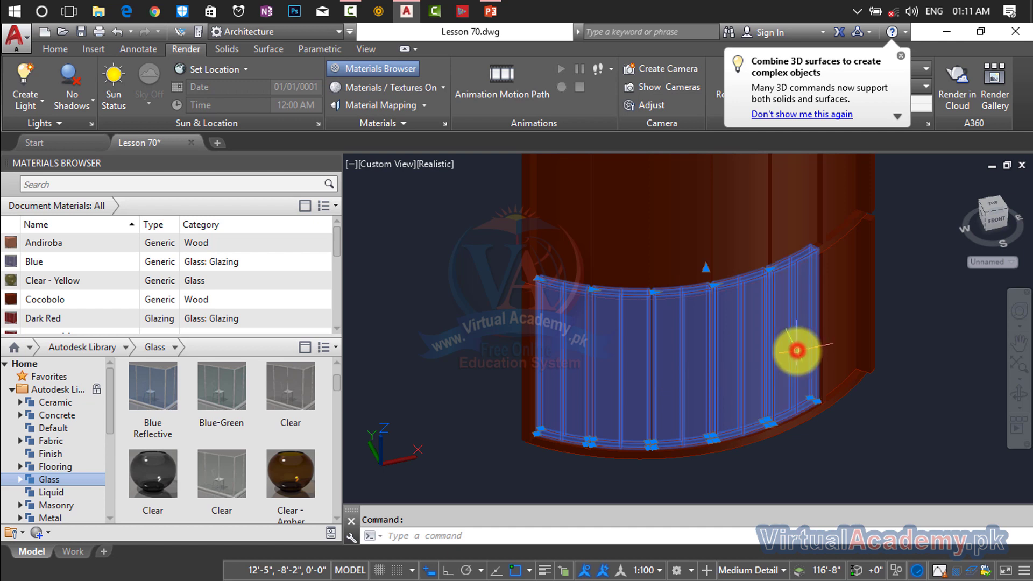
shift+middle_drag(797, 351, 768, 360)
click(866, 351)
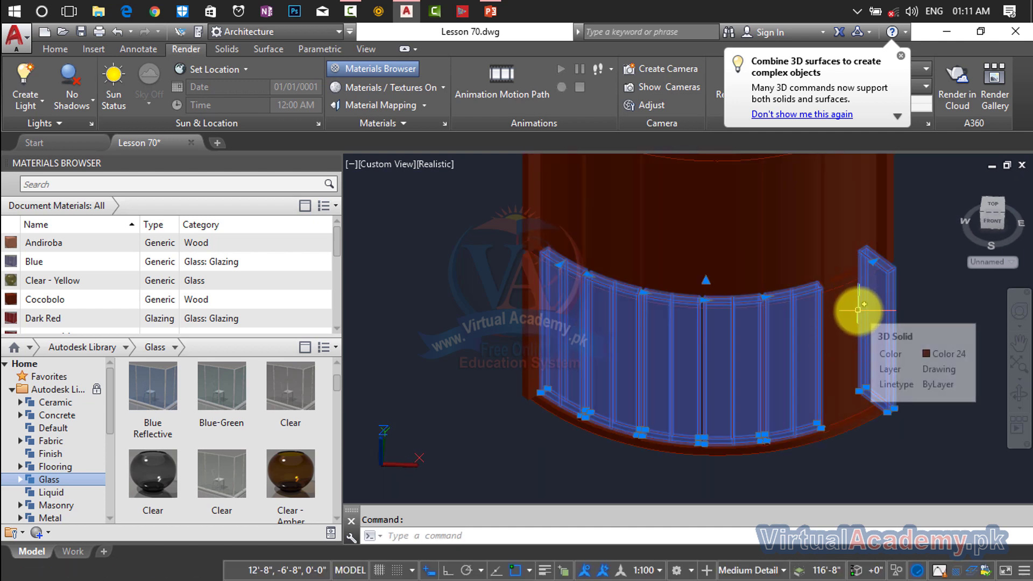
key(Escape)
Step: Assign the solid glass material Clear from the Autodesk Library to all curved panes in both tiers of the railing
click(858, 319)
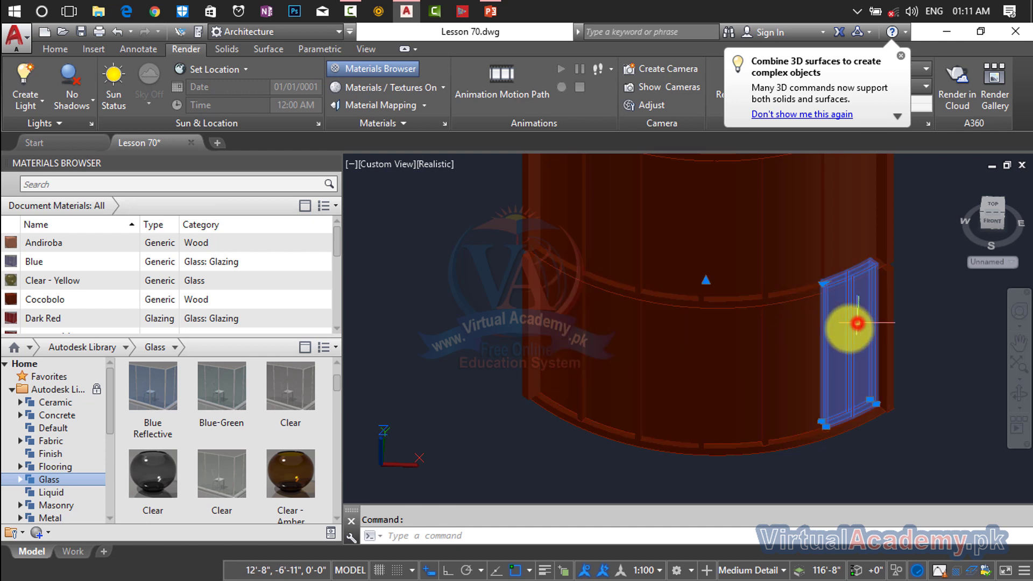
click(800, 352)
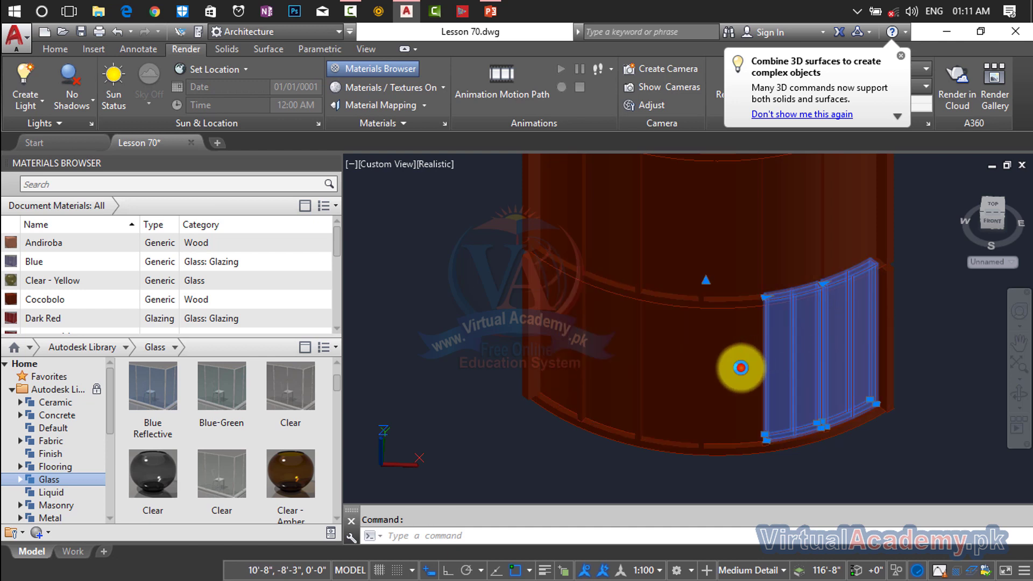
click(741, 368)
click(676, 370)
click(604, 362)
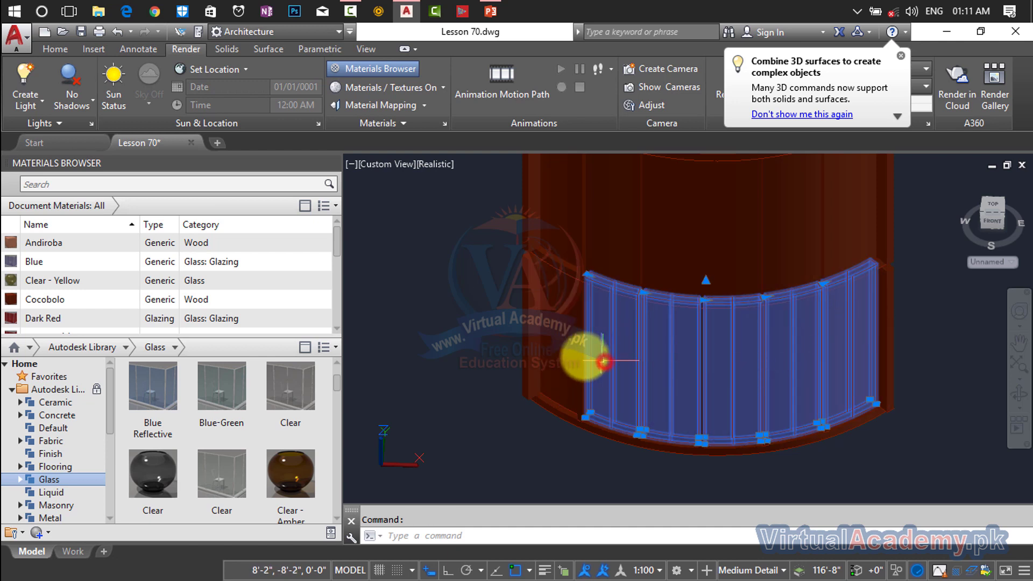
click(548, 345)
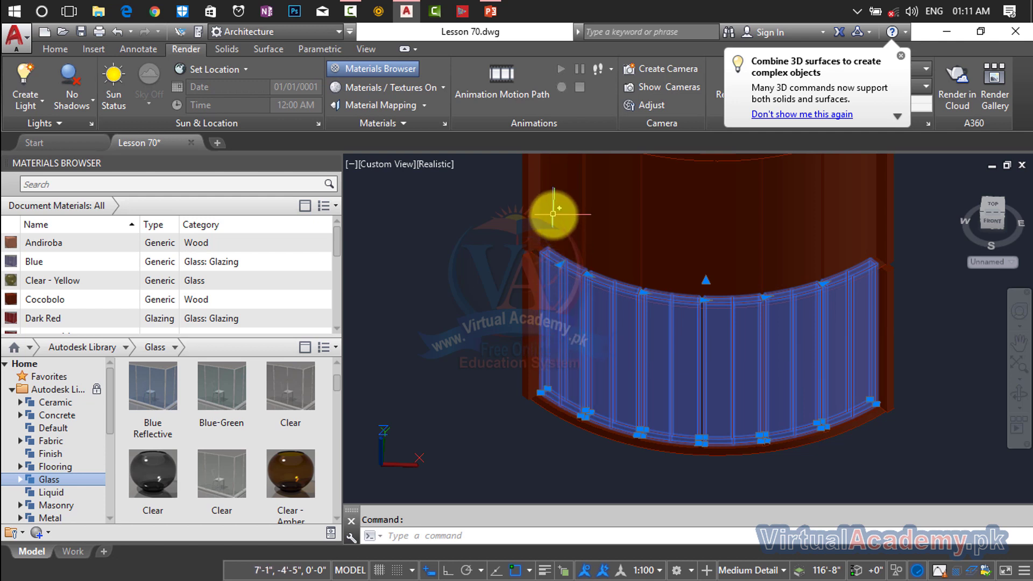
click(610, 217)
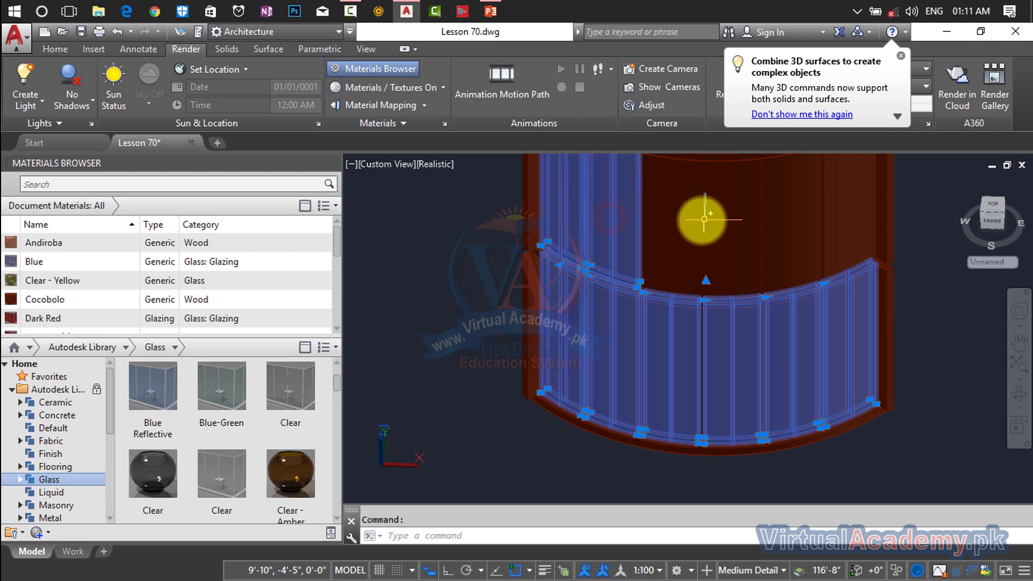
middle_drag(692, 223, 653, 280)
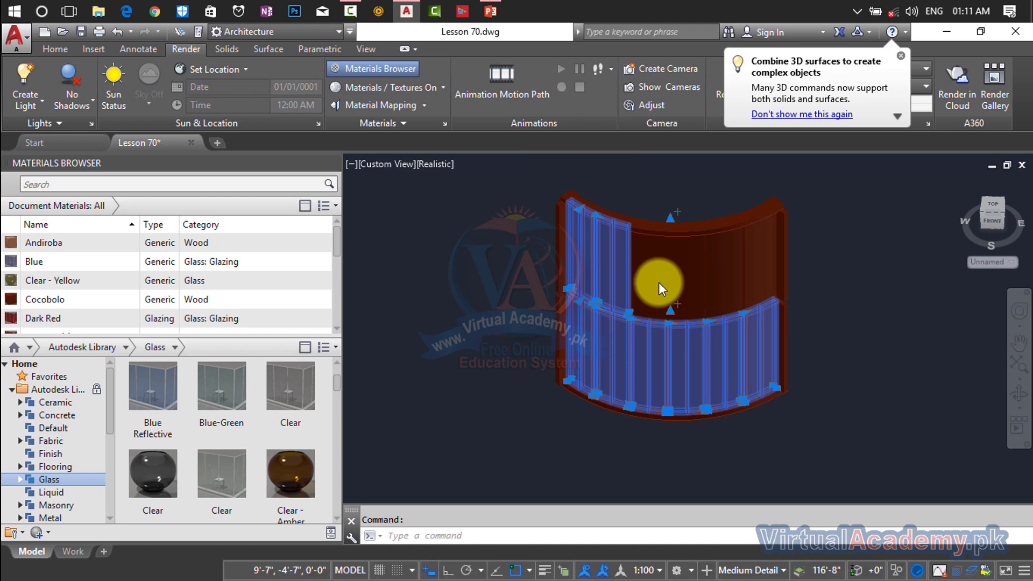
scroll(660, 280, up, 1)
click(660, 280)
click(707, 276)
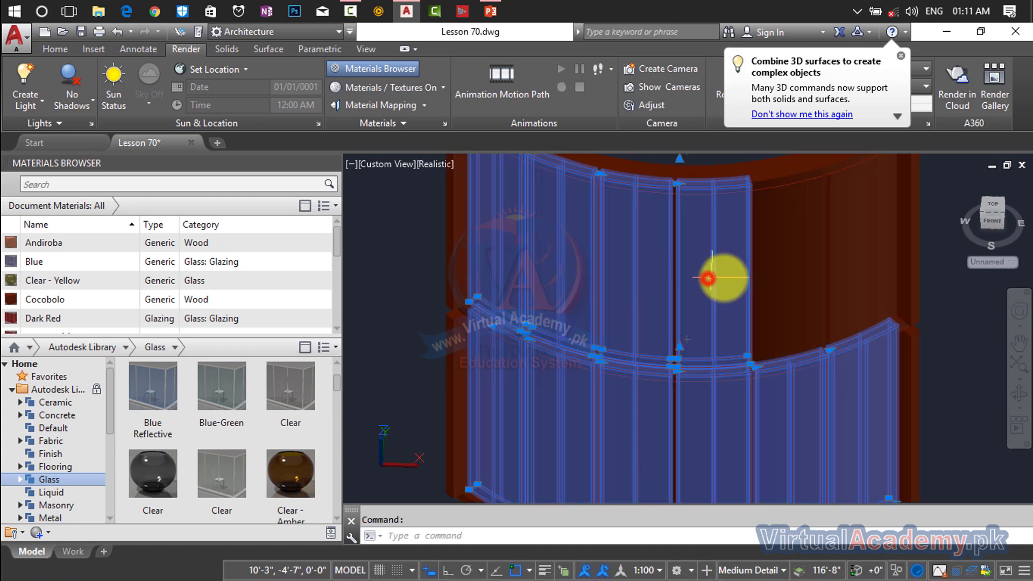
click(807, 269)
click(865, 259)
scroll(865, 259, down, 3)
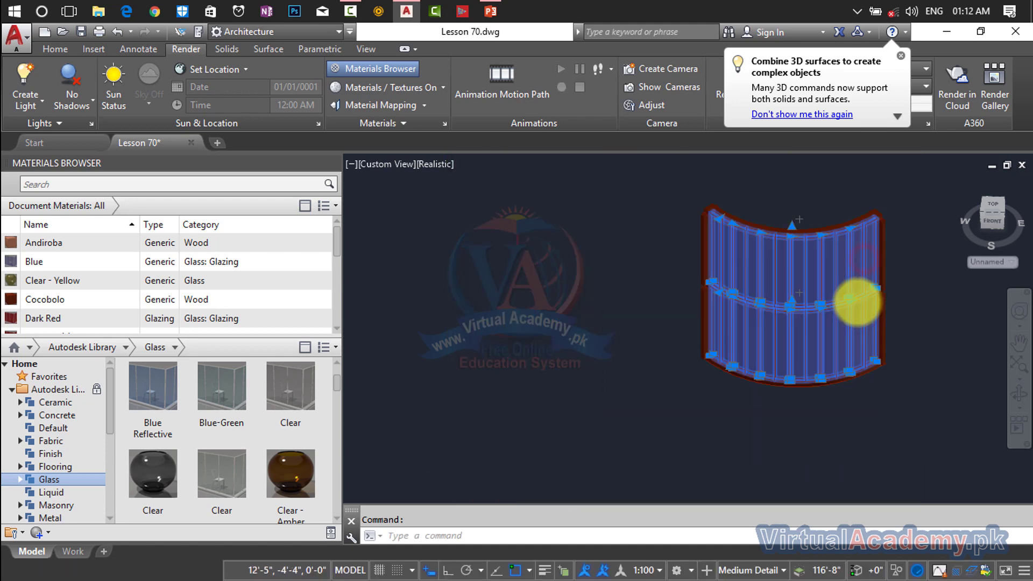
scroll(65, 259, down, 1)
scroll(151, 474, down, 1)
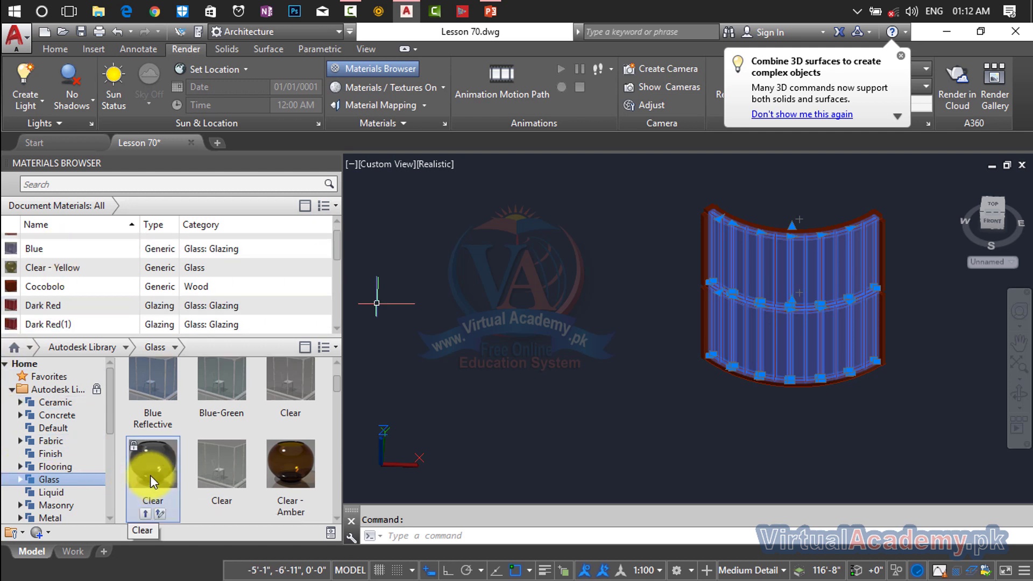
right_click(154, 474)
click(171, 478)
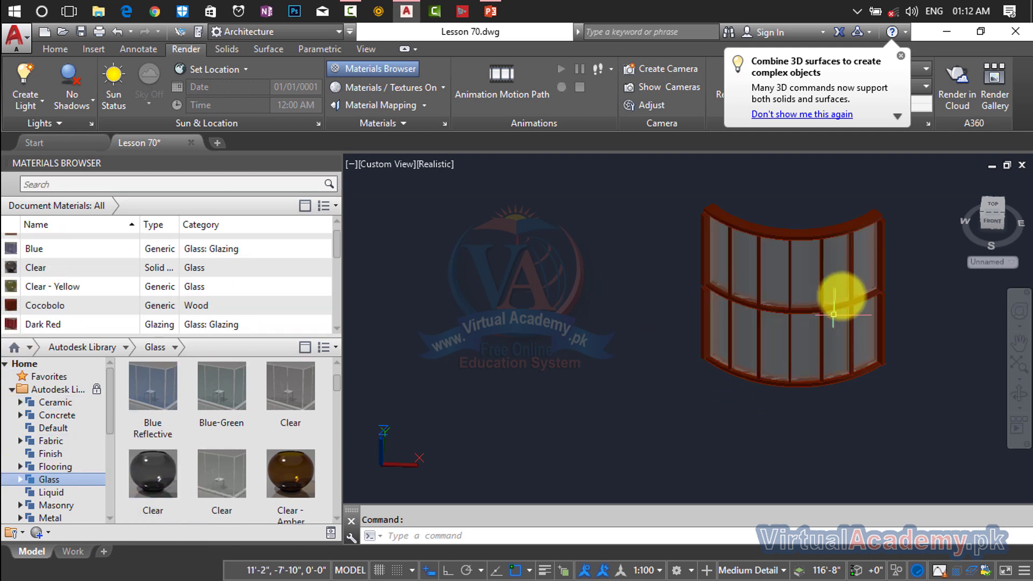
Step: Examine the clear glass panes in both tiers of the railing and close the Materials Browser
scroll(852, 278, up, 5)
scroll(812, 295, down, 5)
scroll(831, 270, up, 4)
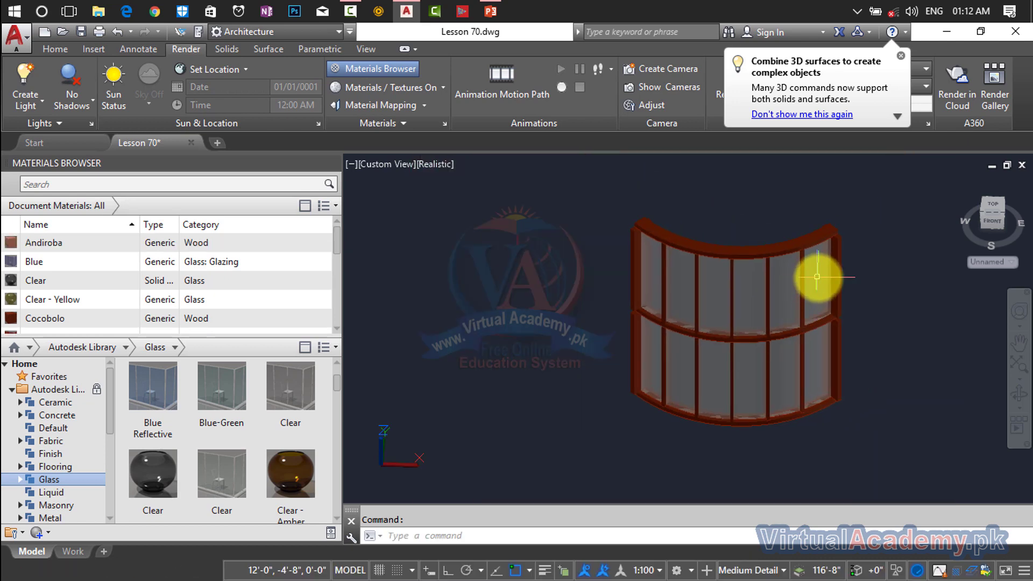
scroll(837, 272, down, 1)
scroll(826, 289, up, 5)
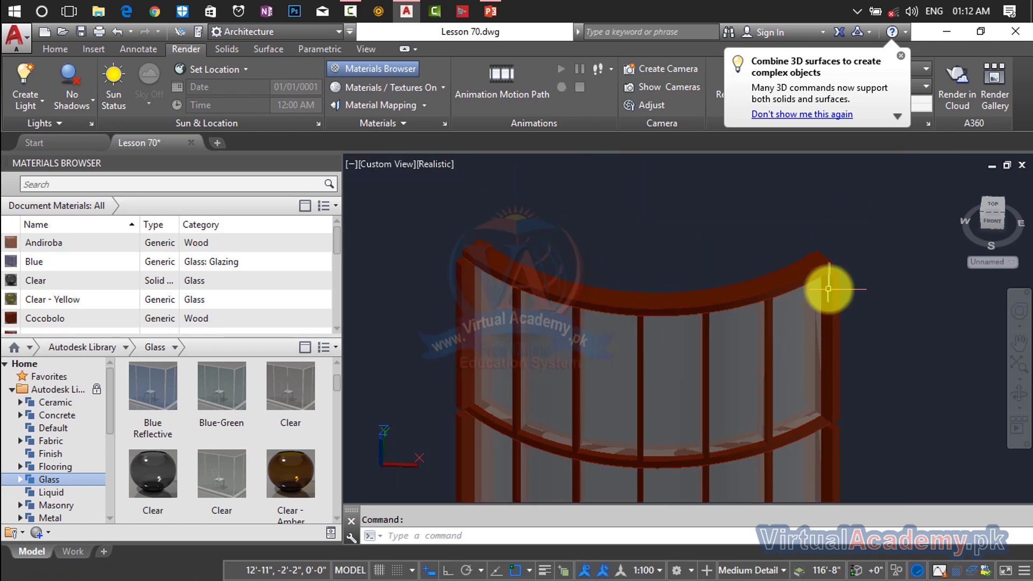
scroll(829, 227, down, 6)
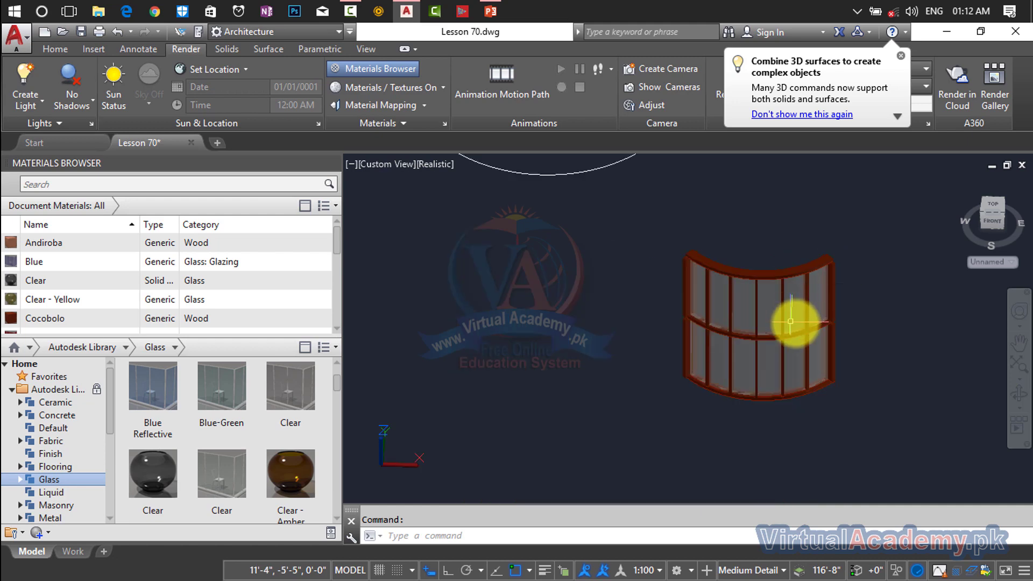
scroll(770, 311, up, 1)
key(Escape)
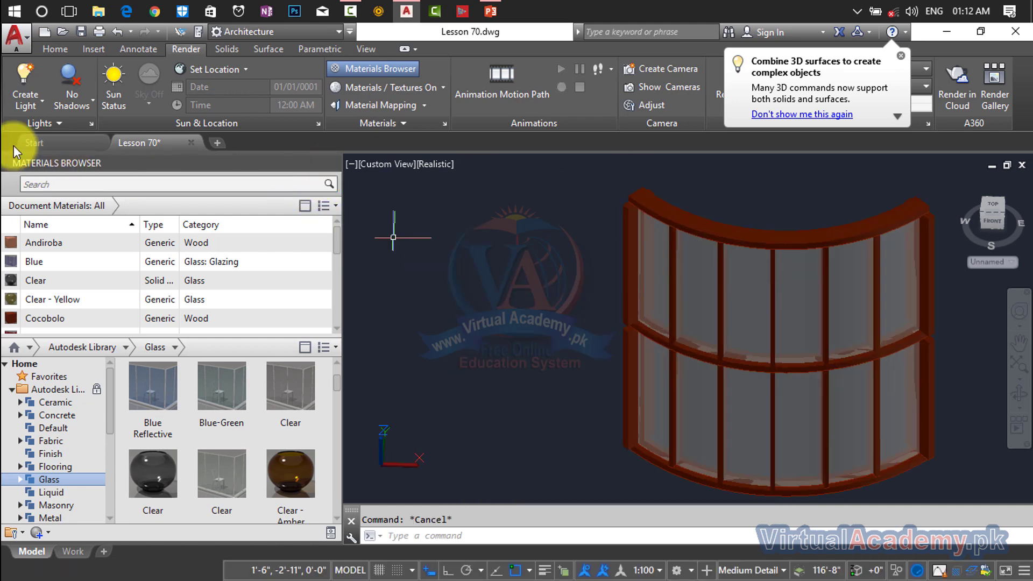
click(333, 163)
scroll(631, 414, down, 3)
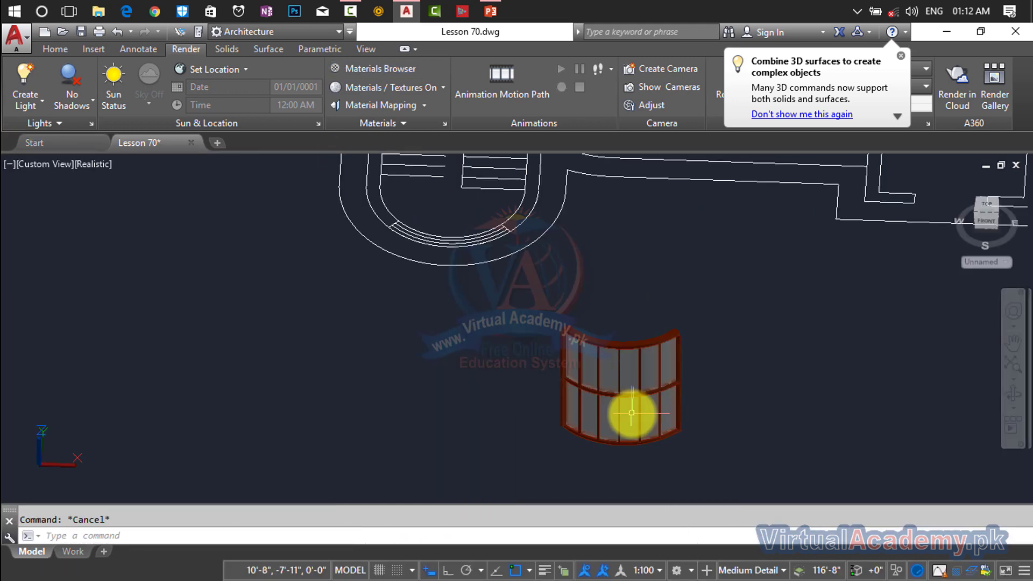
Step: Examine the stacked curved railing and the matching curved wall segment at the stair end of the floor plan
shift+middle_drag(626, 423, 598, 429)
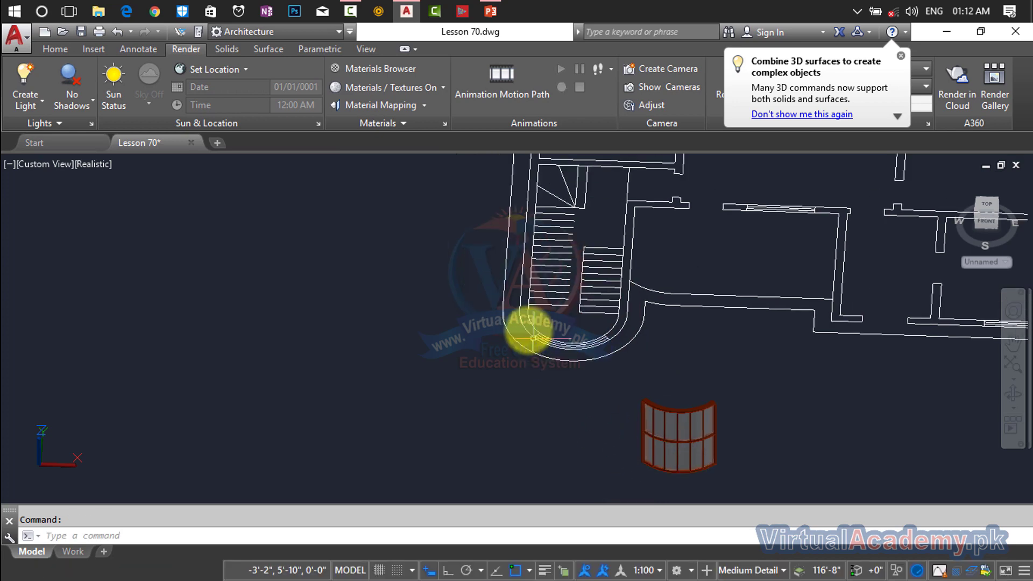
scroll(532, 335, up, 3)
scroll(547, 343, up, 2)
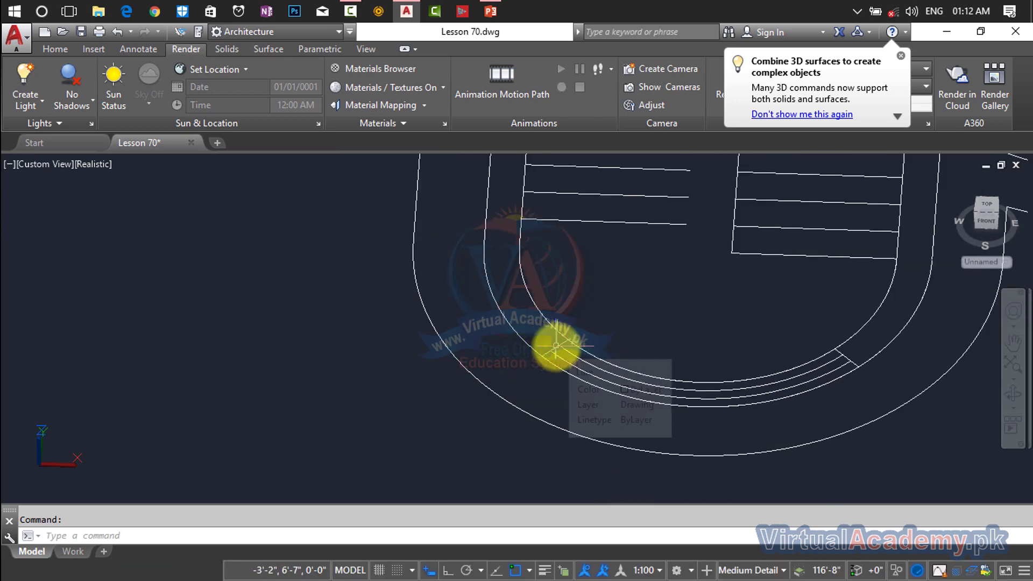
scroll(549, 347, down, 5)
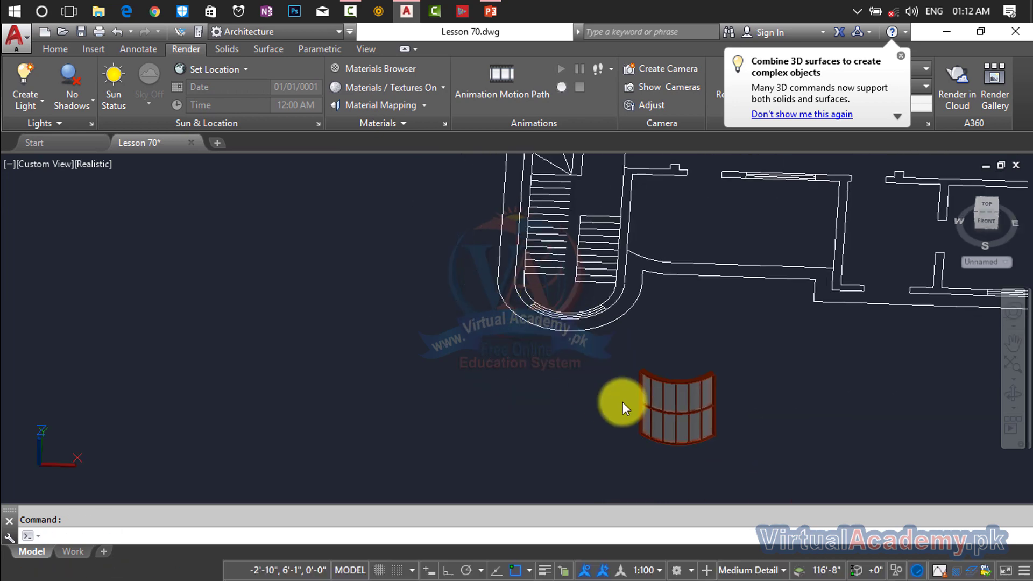
scroll(641, 402, up, 4)
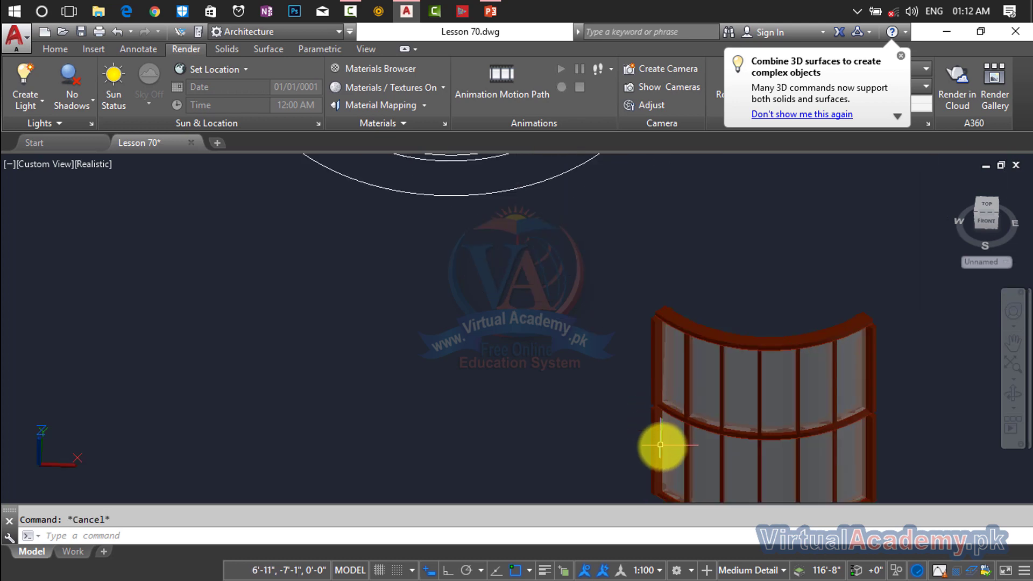
shift+middle_drag(661, 444, 743, 458)
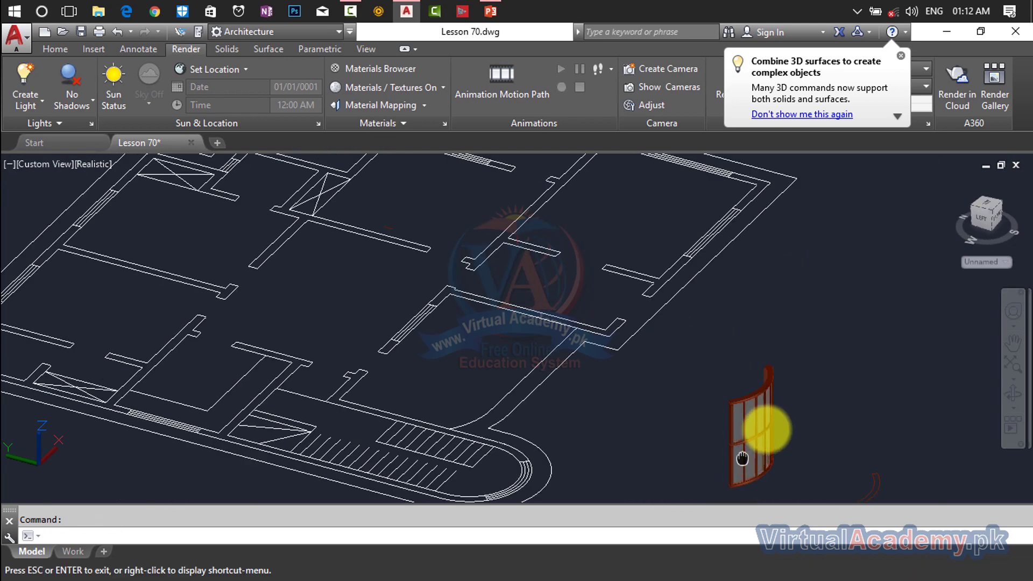
scroll(592, 462, up, 8)
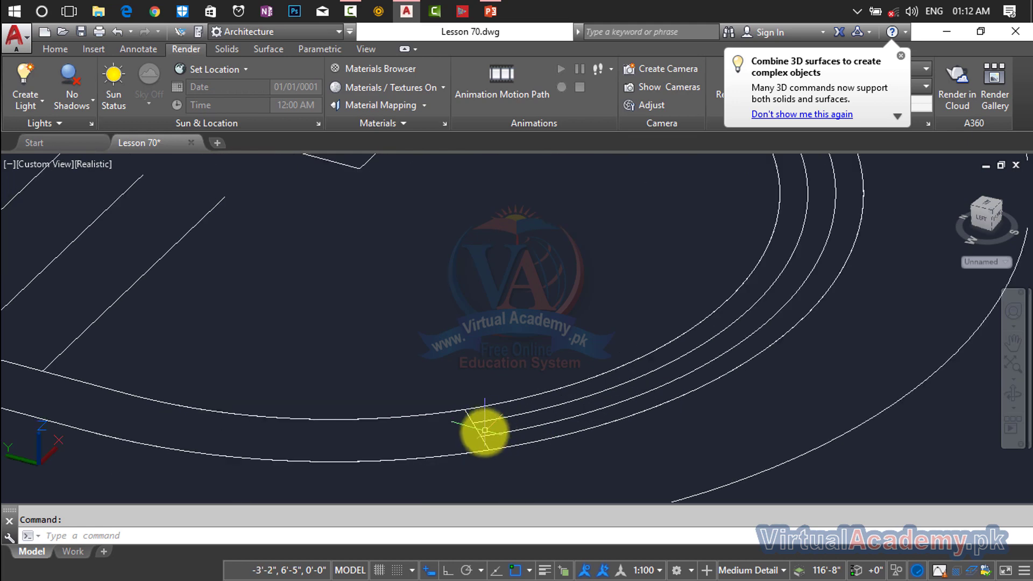
scroll(602, 480, down, 6)
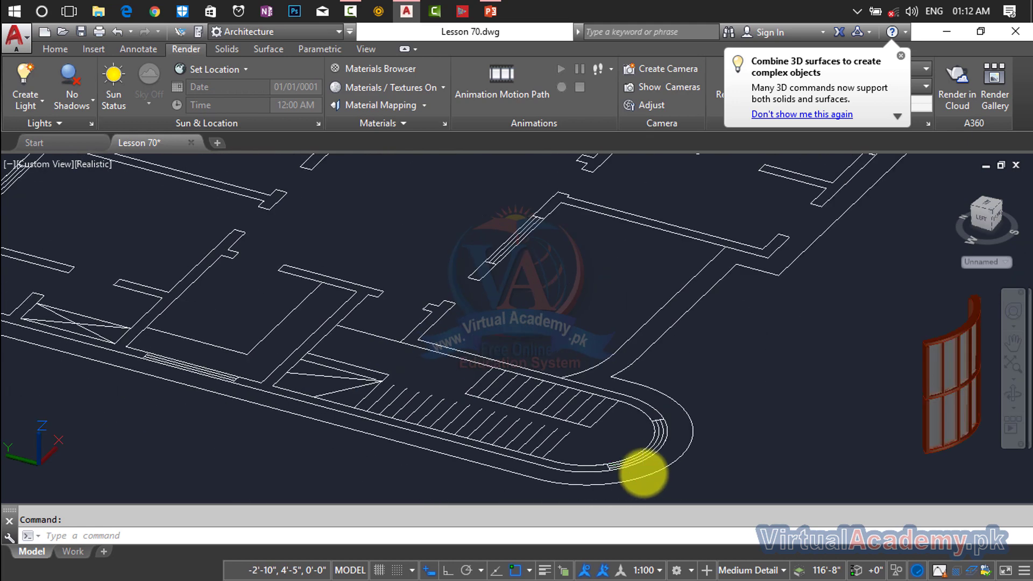
Step: Turn on the Walls layer to display the building's walls
key(Escape)
click(41, 47)
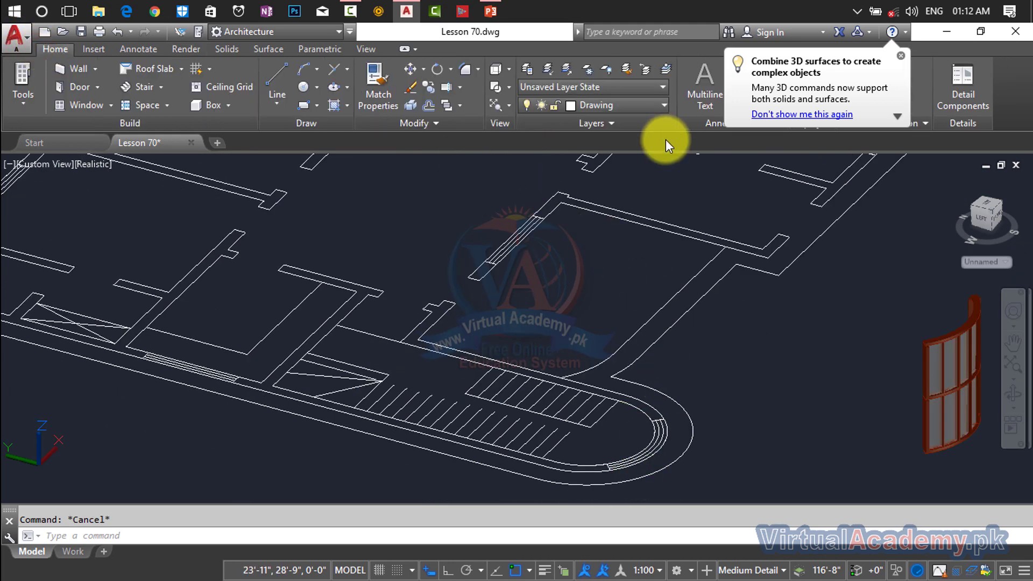
click(639, 111)
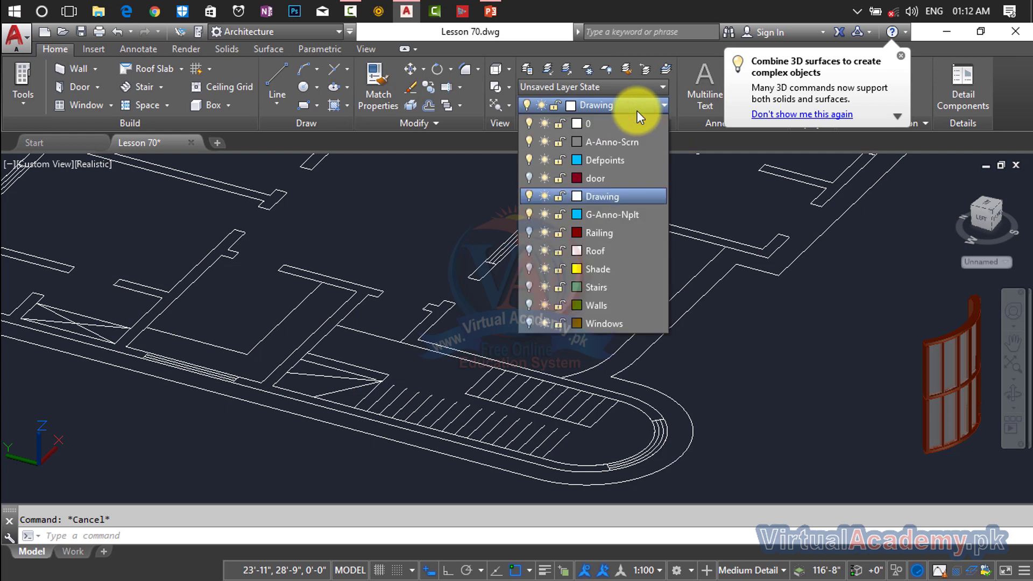
click(637, 111)
click(637, 111)
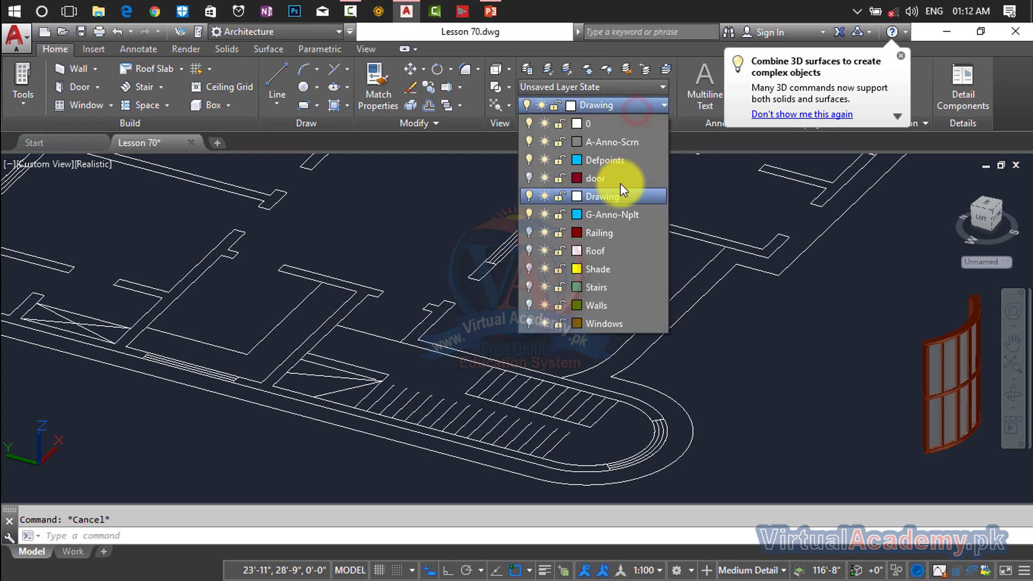
click(528, 306)
click(863, 392)
Step: Delete the leftover curved pieces lying beside the stacked railing
scroll(871, 391, down, 2)
middle_drag(872, 392, 701, 327)
click(955, 396)
click(826, 411)
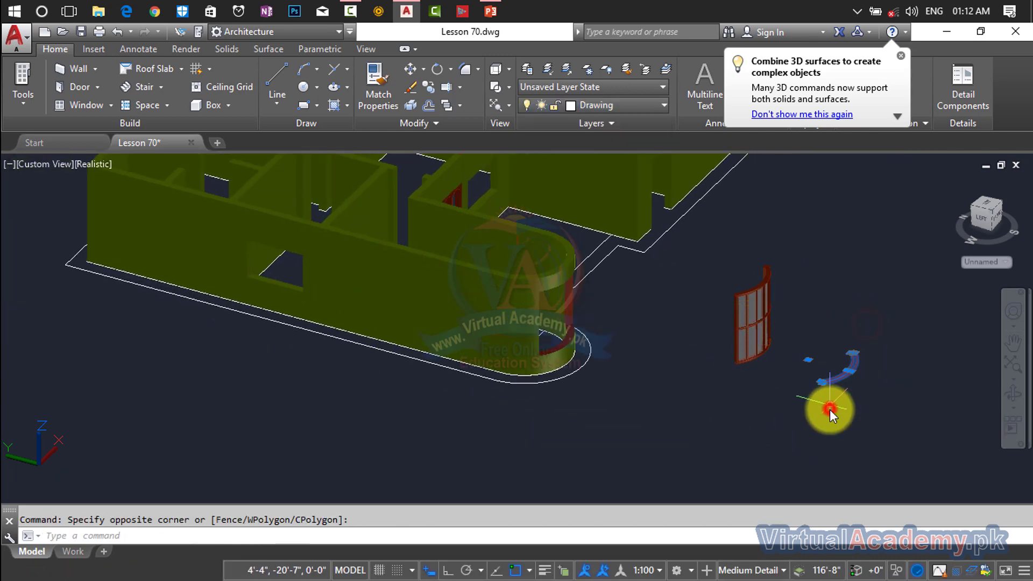
key(Delete)
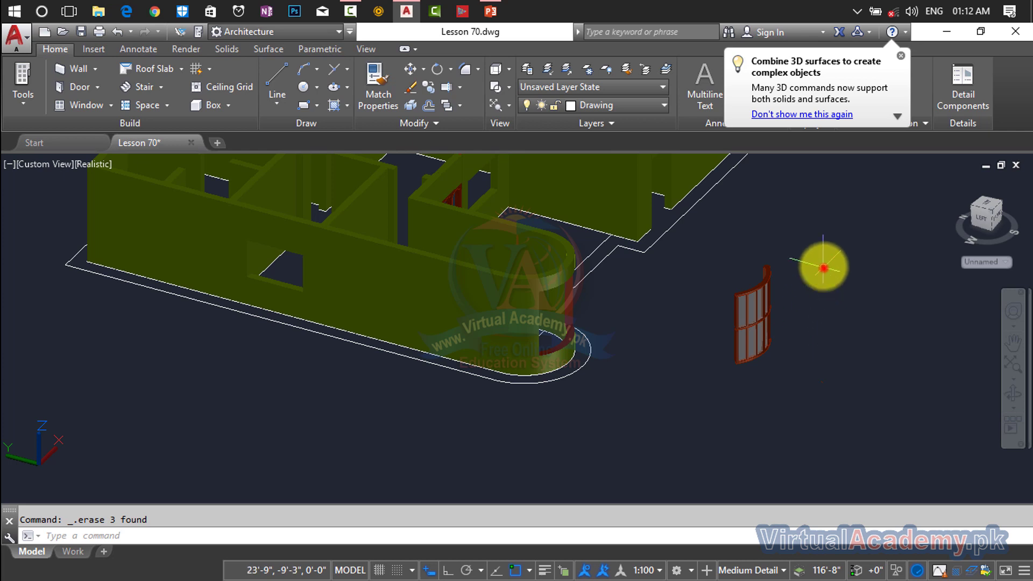
Step: Union all parts of the stacked curved railing into a single solid
click(831, 265)
click(669, 405)
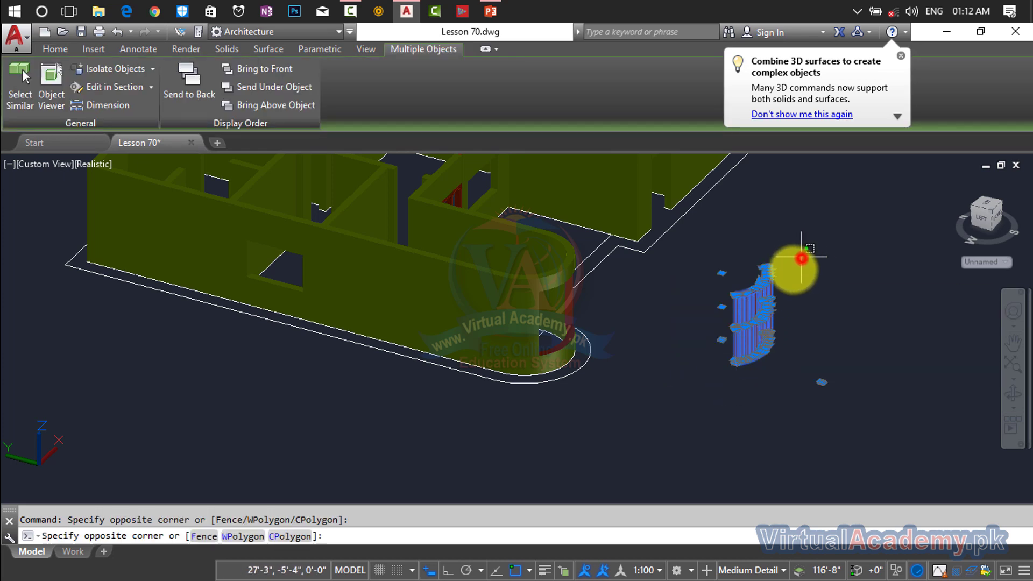
click(712, 405)
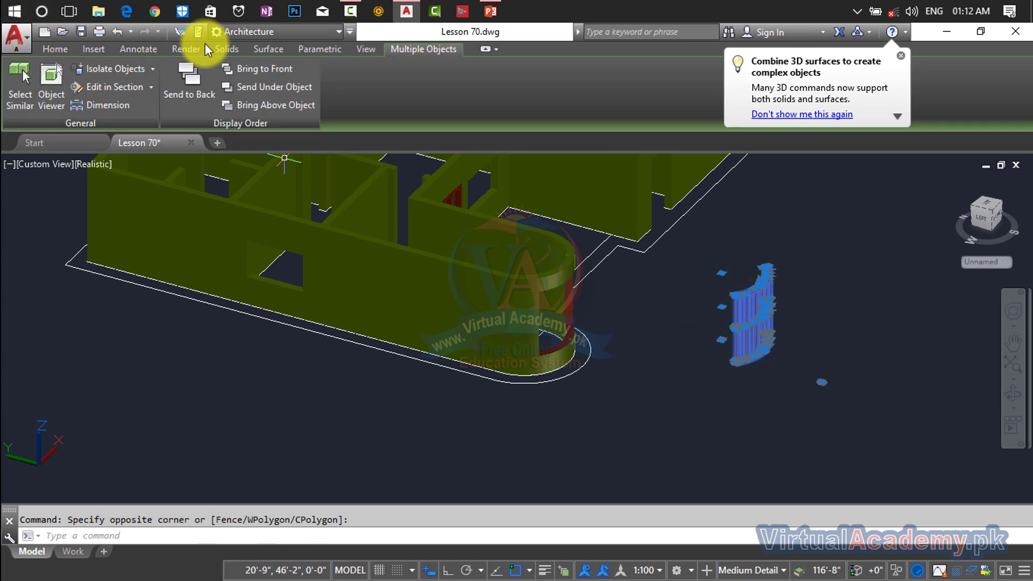
click(229, 49)
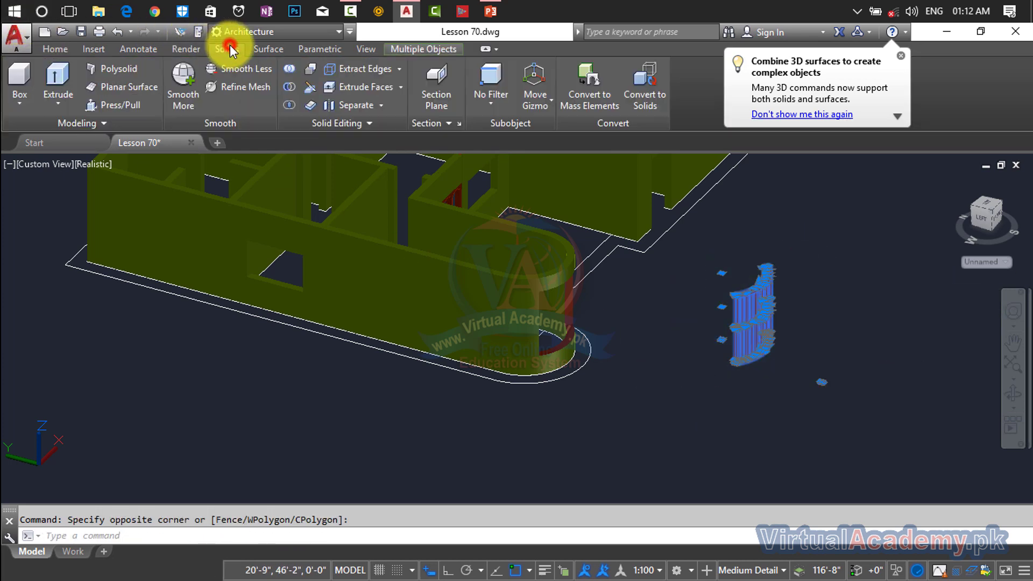
click(289, 69)
click(812, 246)
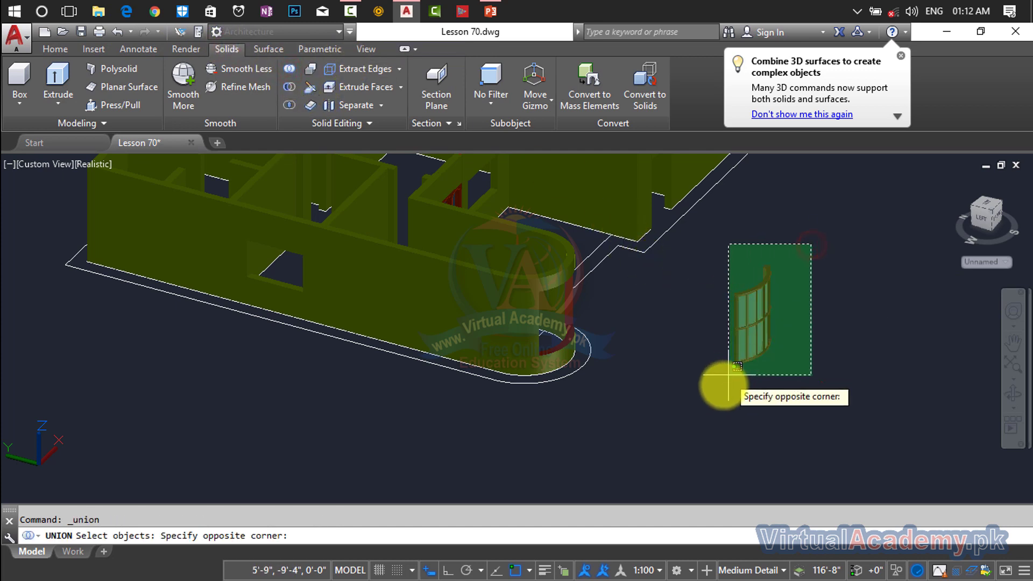
click(719, 394)
key(Return)
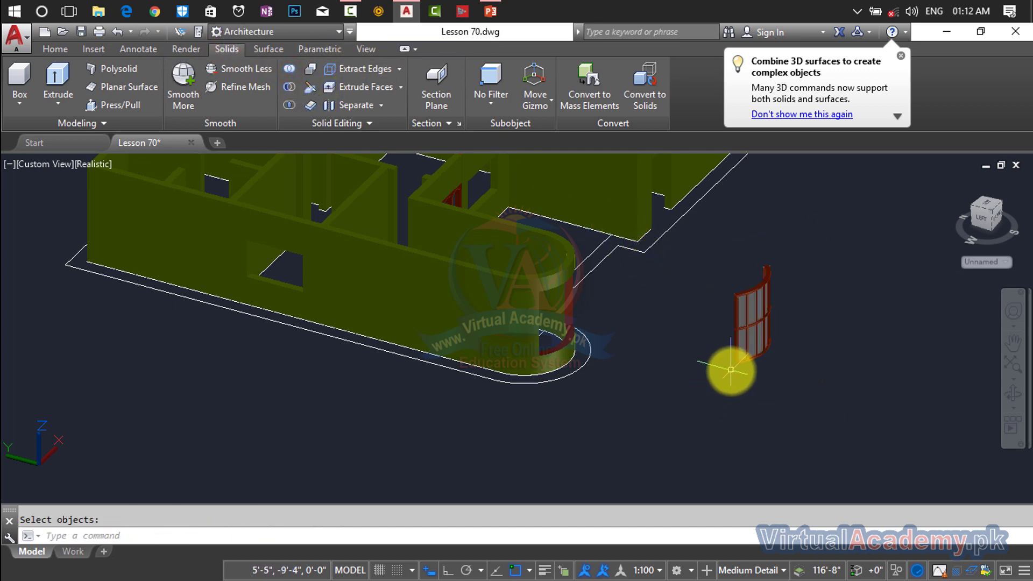
Step: Move the unioned railing by its lower end corner into the matching corner of the curved wall opening at the stairs
scroll(731, 370, up, 10)
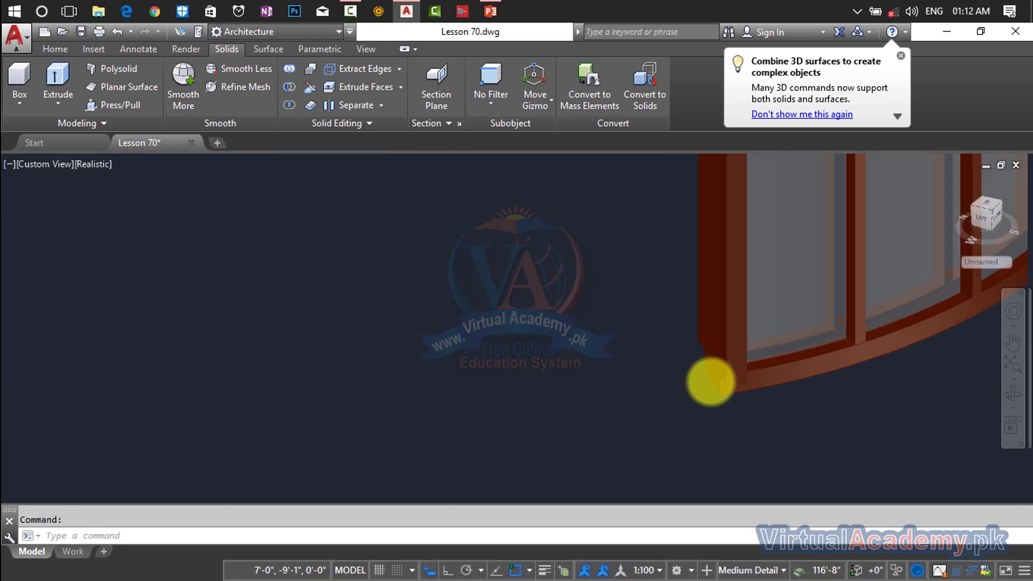
scroll(711, 382, up, 3)
scroll(710, 381, up, 2)
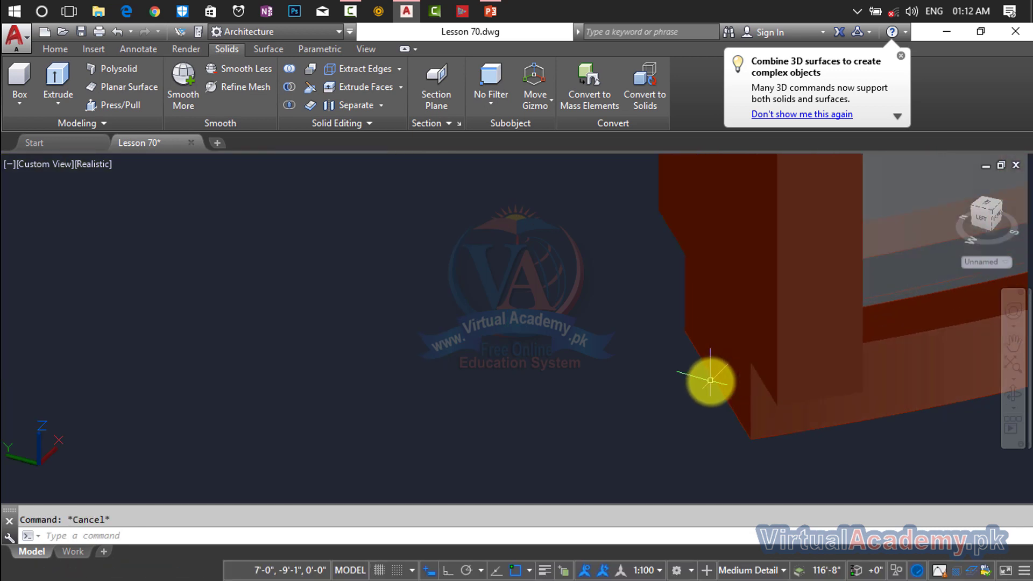
key(Return)
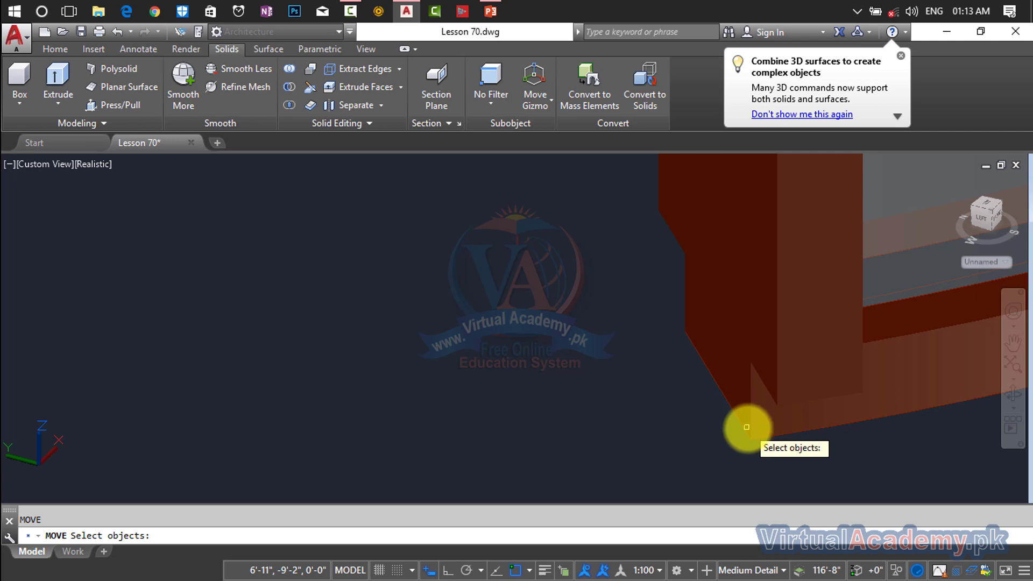
click(748, 427)
key(Return)
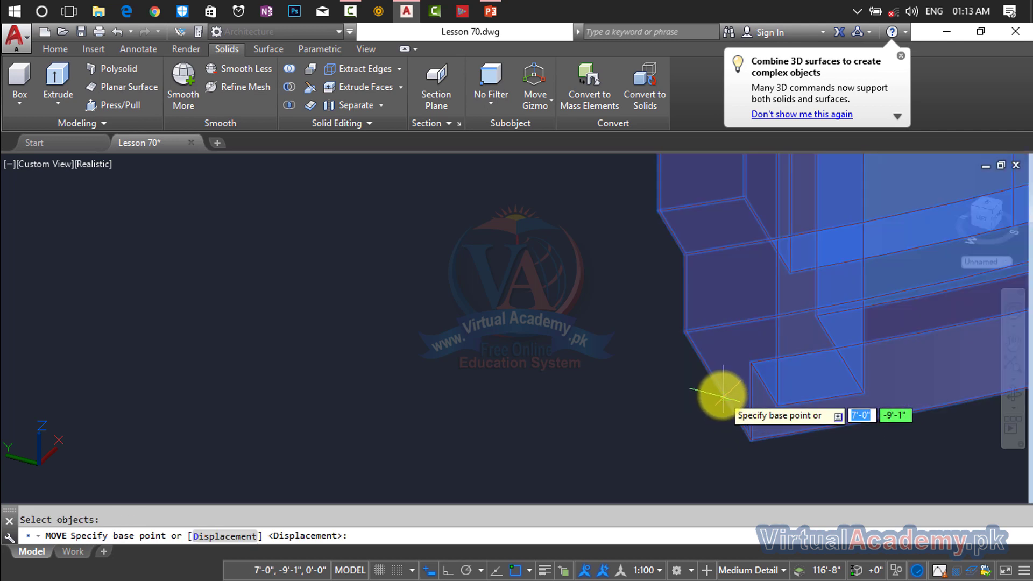
click(717, 387)
scroll(669, 380, down, 5)
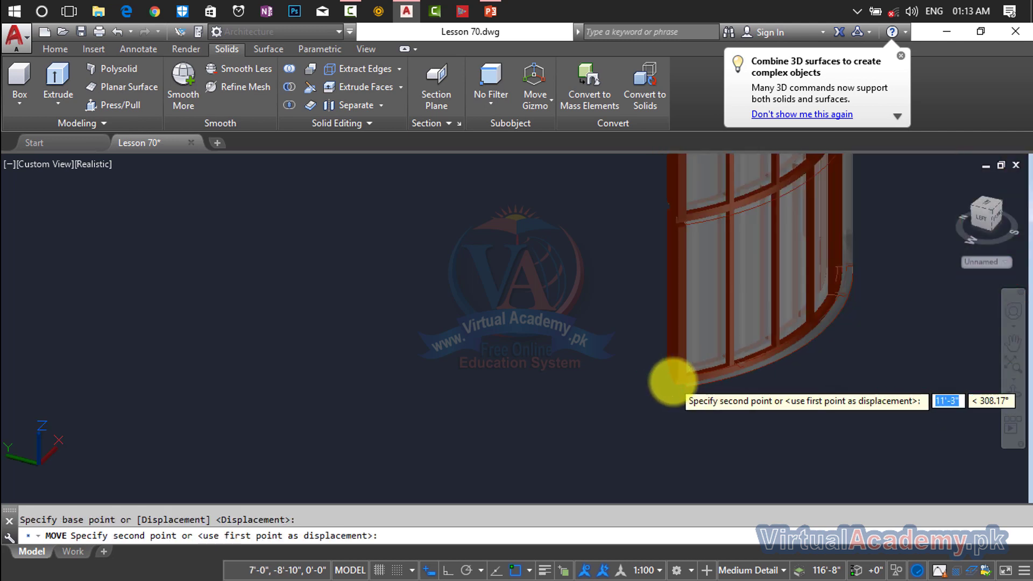
scroll(356, 320, up, 8)
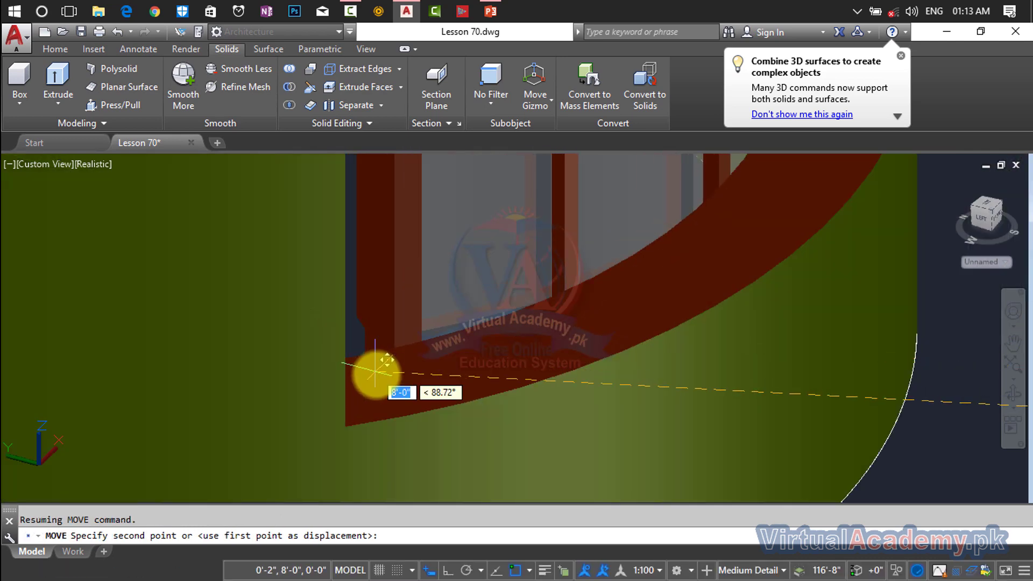
shift+middle_drag(376, 373, 343, 371)
scroll(346, 371, down, 5)
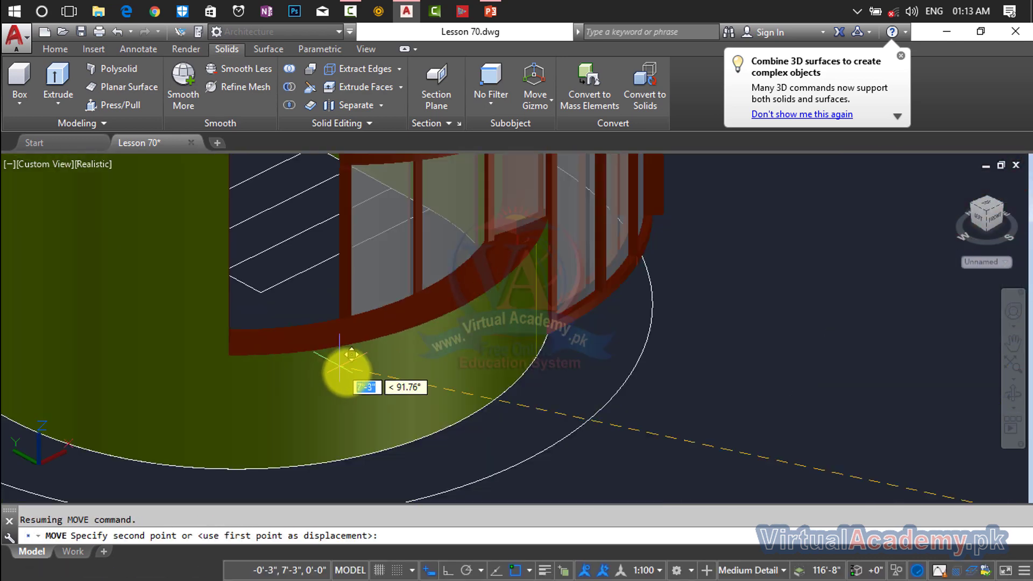
shift+middle_drag(394, 421, 141, 445)
scroll(161, 448, up, 5)
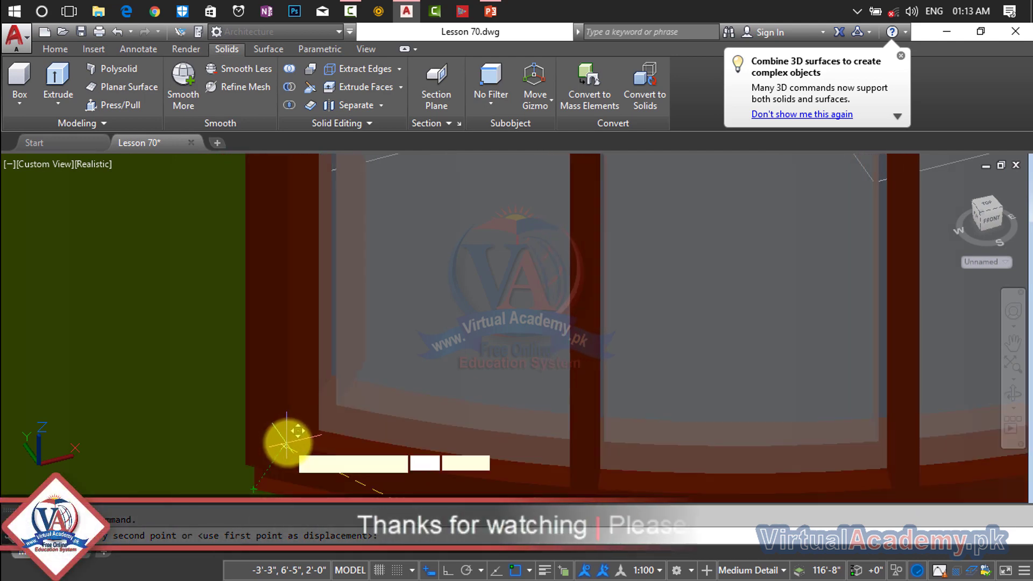
scroll(397, 420, down, 8)
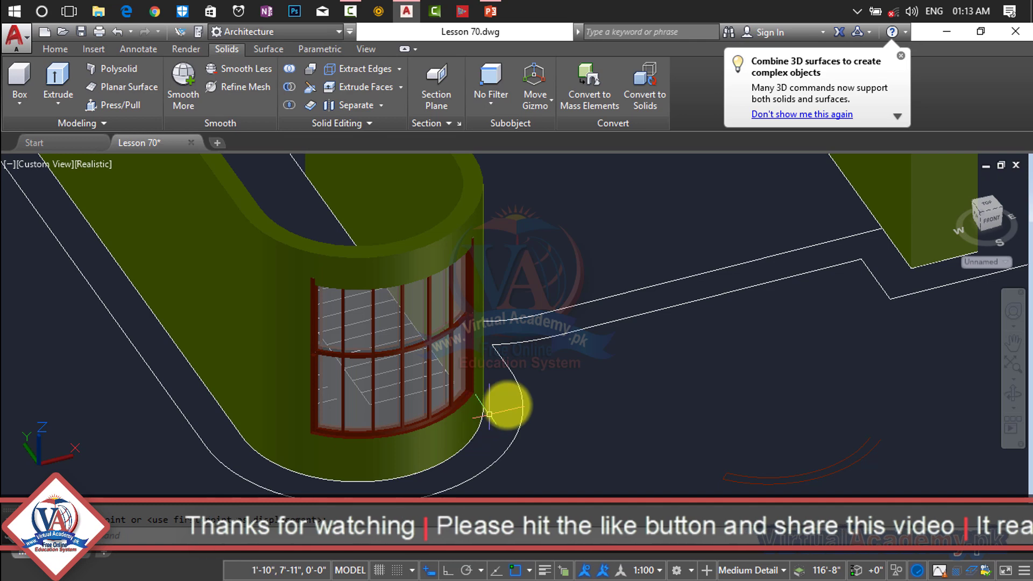
Step: Turn on the Windows, Stairs, Roof, Railing, door and Shade layers, keeping Walls on, to display the complete house
middle_drag(506, 404, 413, 395)
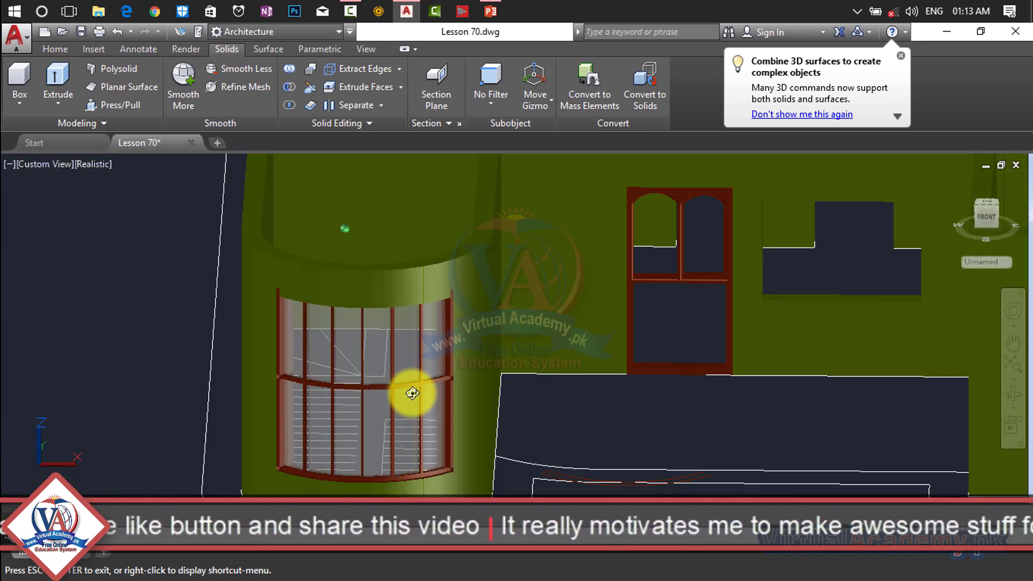
scroll(437, 403, down, 6)
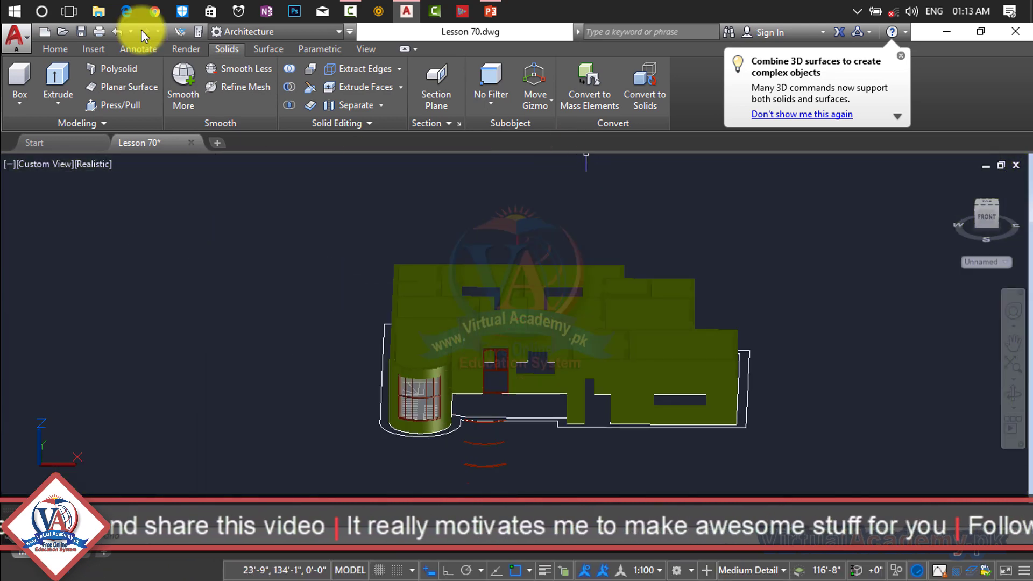
click(56, 49)
click(624, 108)
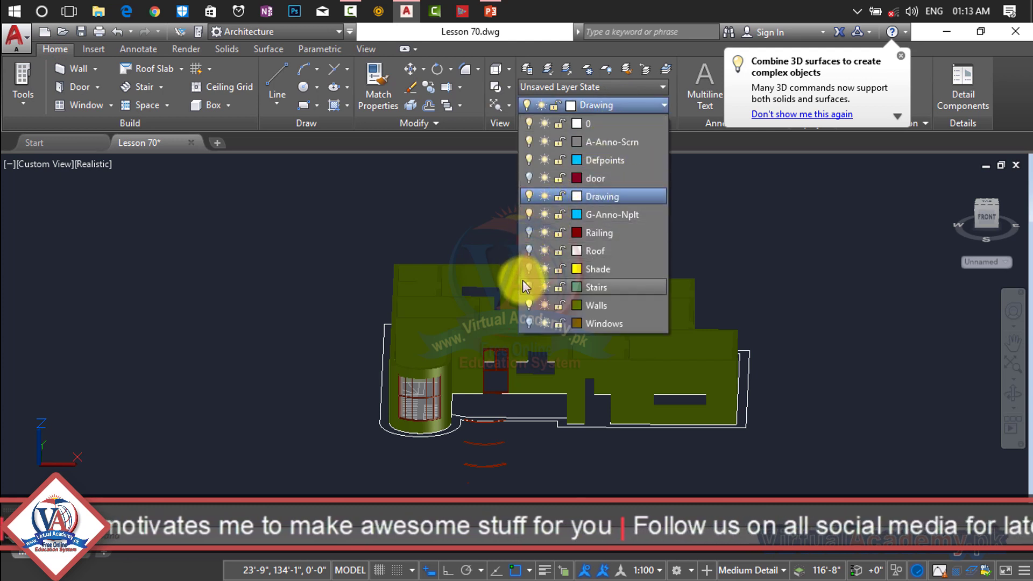
click(529, 305)
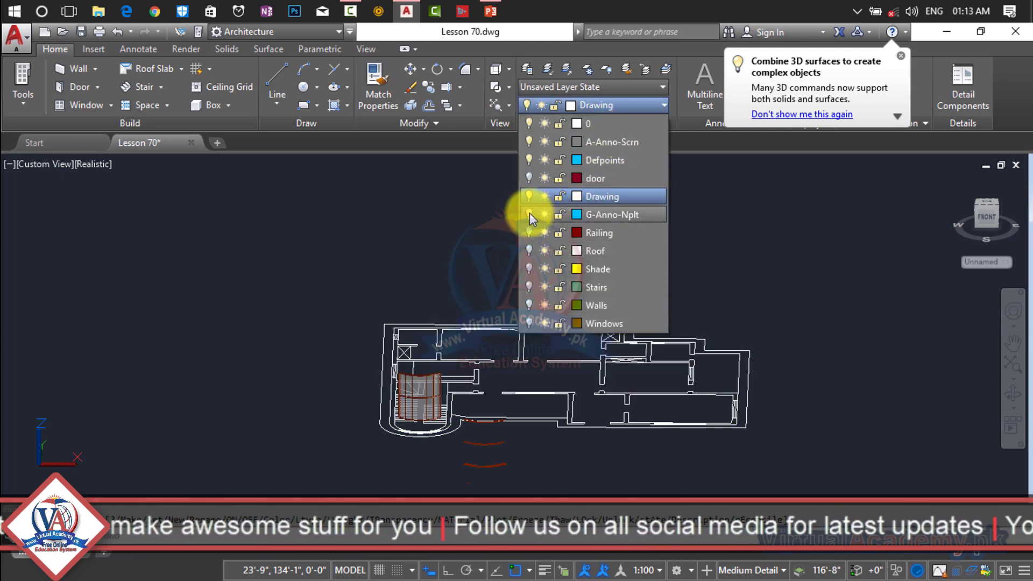
click(530, 305)
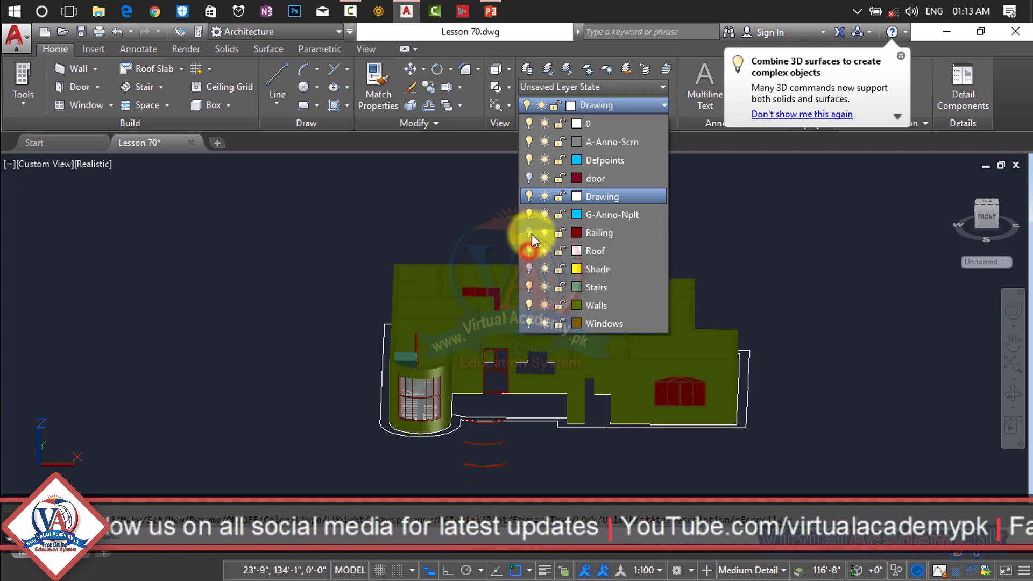
click(529, 250)
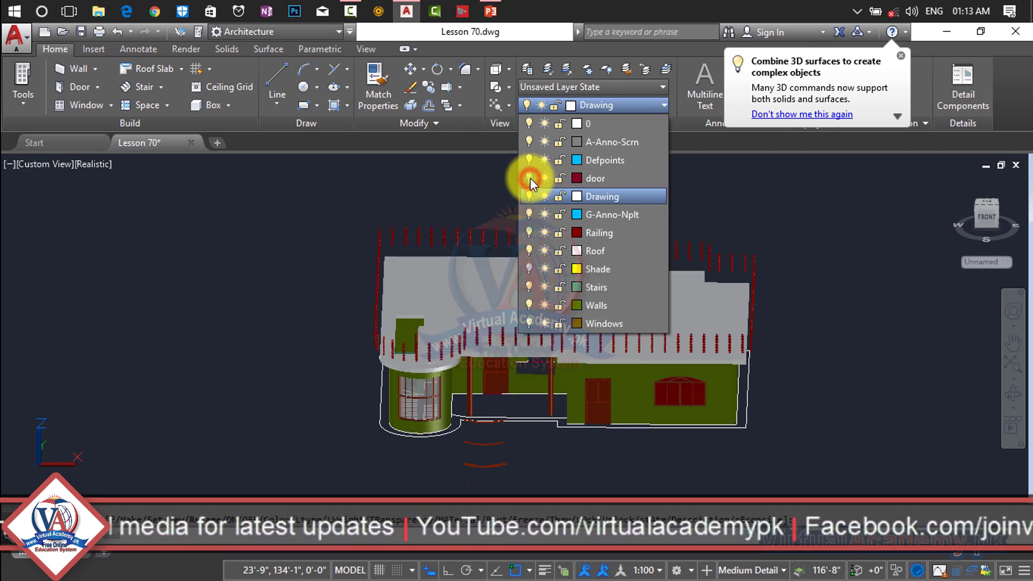
click(530, 270)
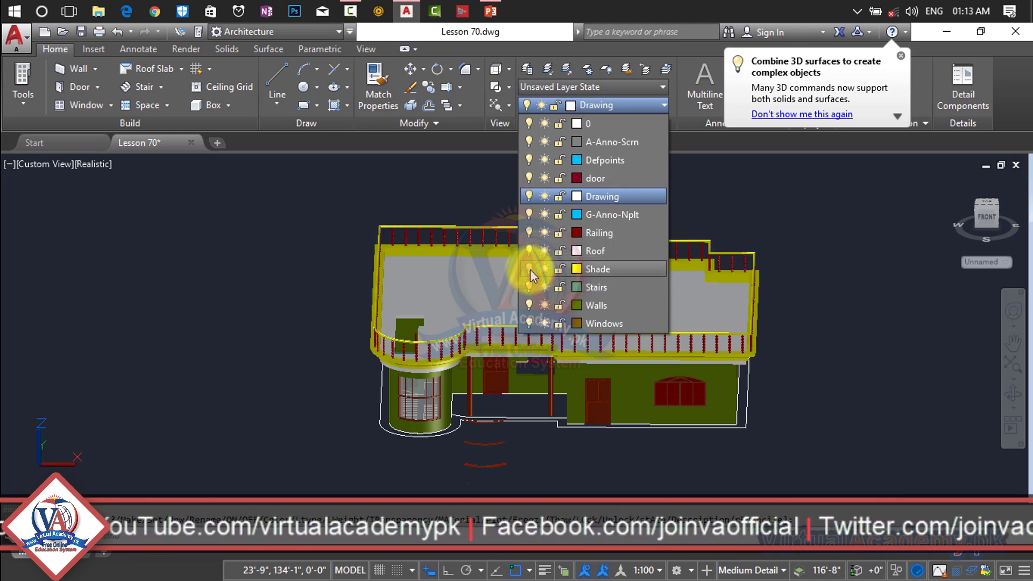
click(673, 373)
Step: Delete the leftover curved pieces lying in front of the house below the porch outline
scroll(506, 438, up, 3)
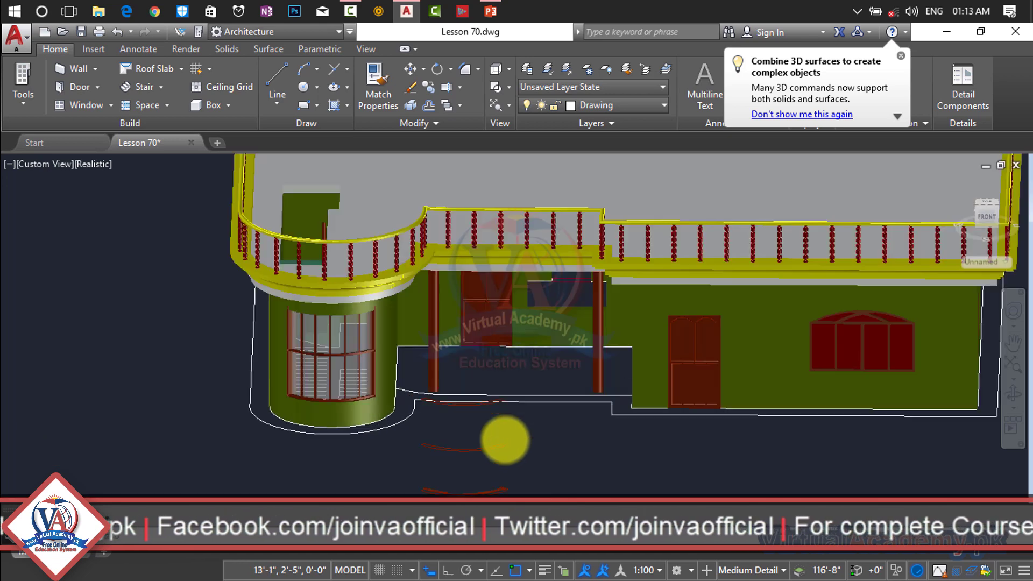
scroll(505, 439, up, 4)
click(660, 292)
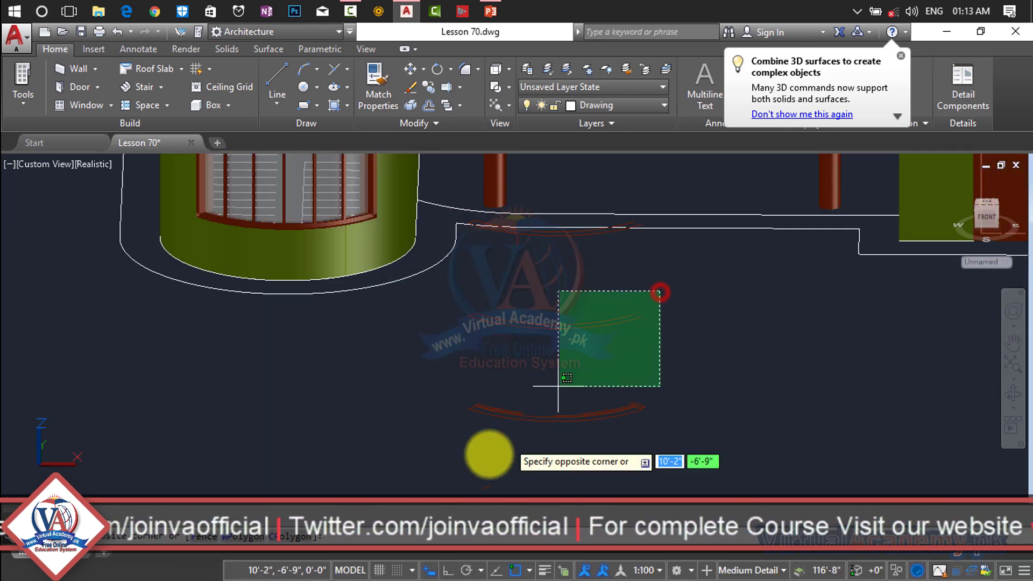
click(559, 386)
key(Delete)
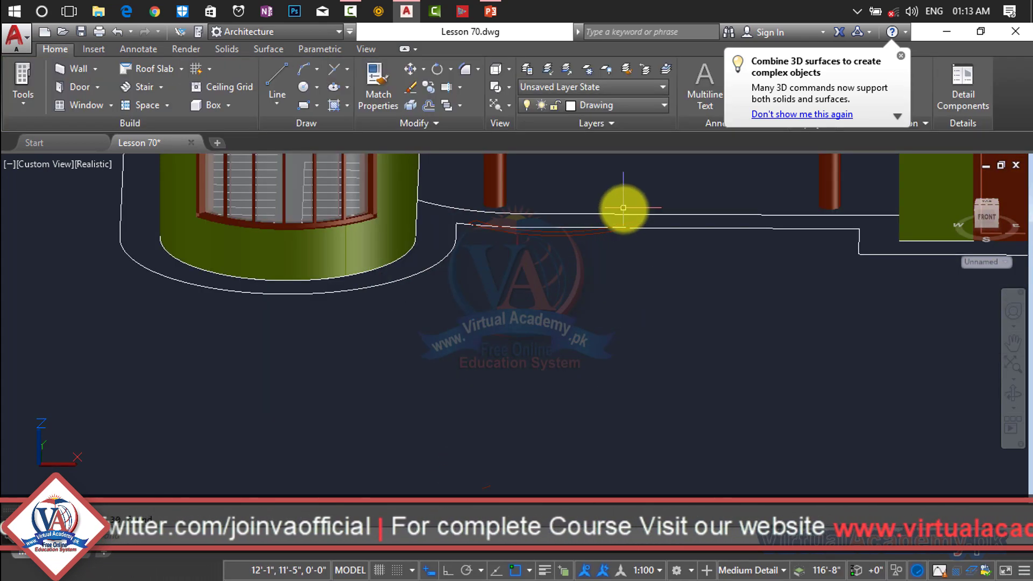
Step: Delete the remaining stray curved outlines that overlap the floor outline at the porch edge
scroll(571, 231, up, 4)
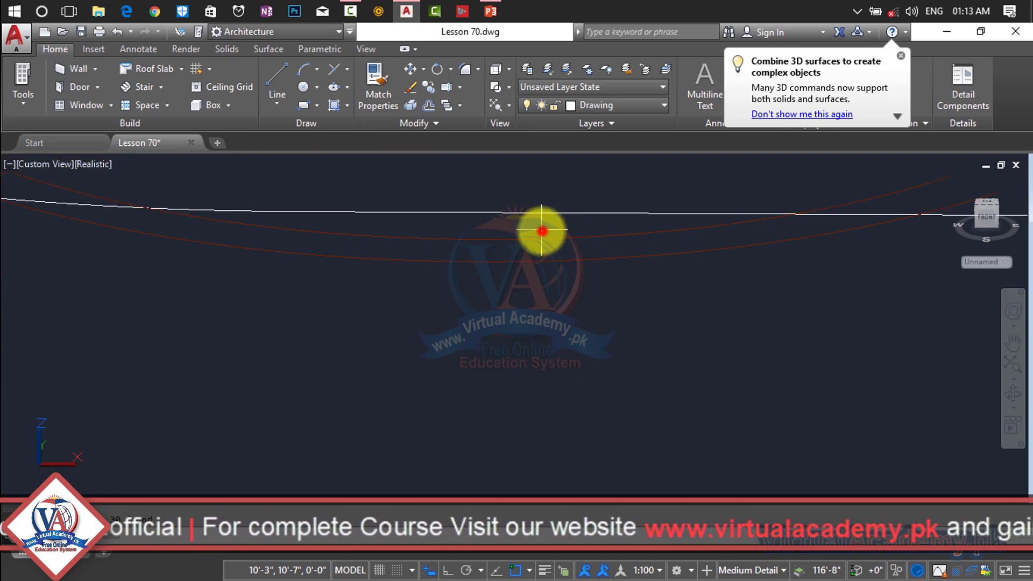
scroll(500, 318, down, 5)
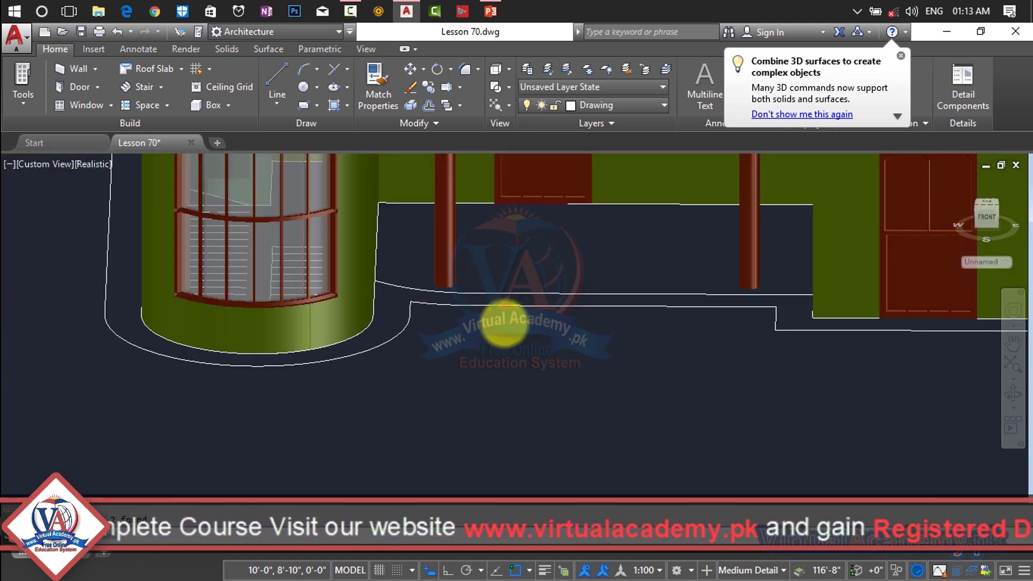
scroll(468, 309, up, 4)
click(370, 257)
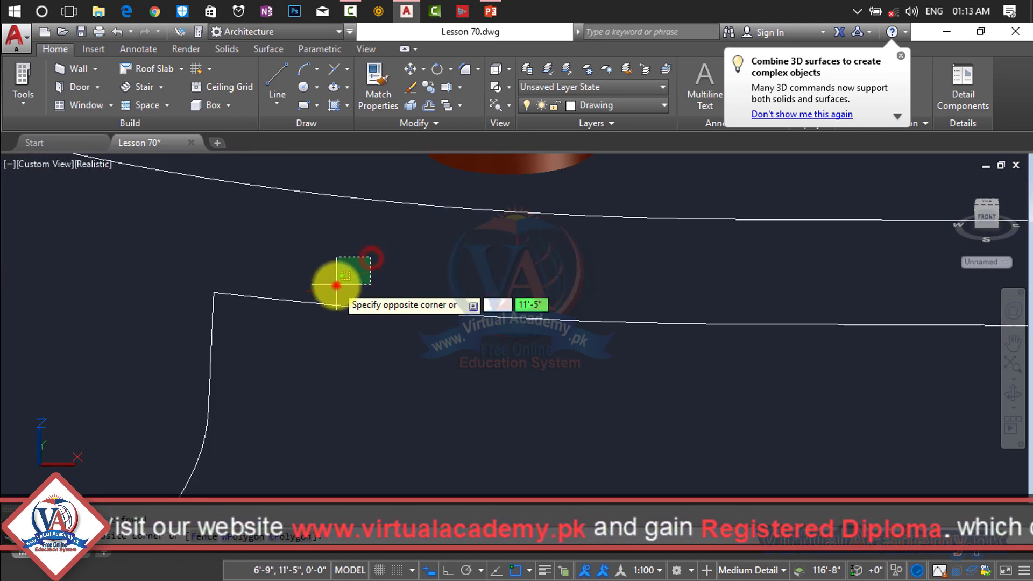
click(336, 286)
Step: Examine the glazed curved railing in the rounded wall opening, along with the porch, doors and arched window of the front facade
shift+middle_drag(511, 431, 568, 394)
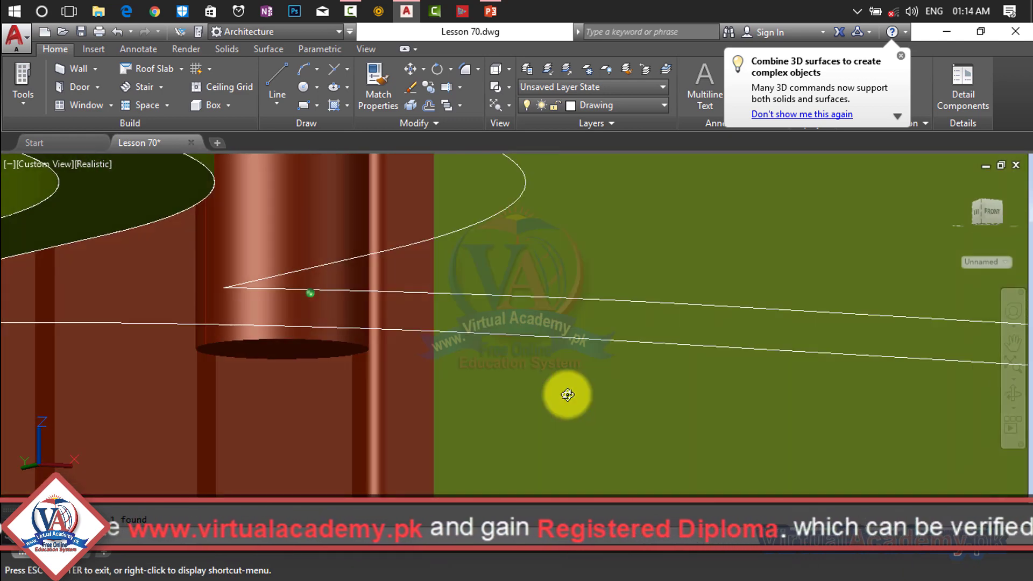
scroll(568, 395, down, 10)
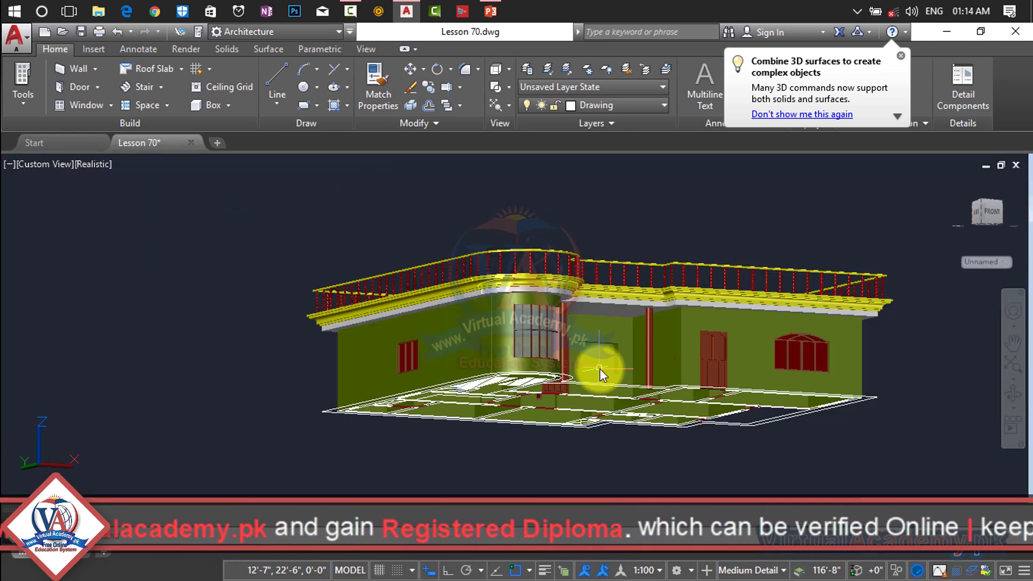
shift+middle_drag(587, 380, 540, 397)
scroll(473, 364, up, 8)
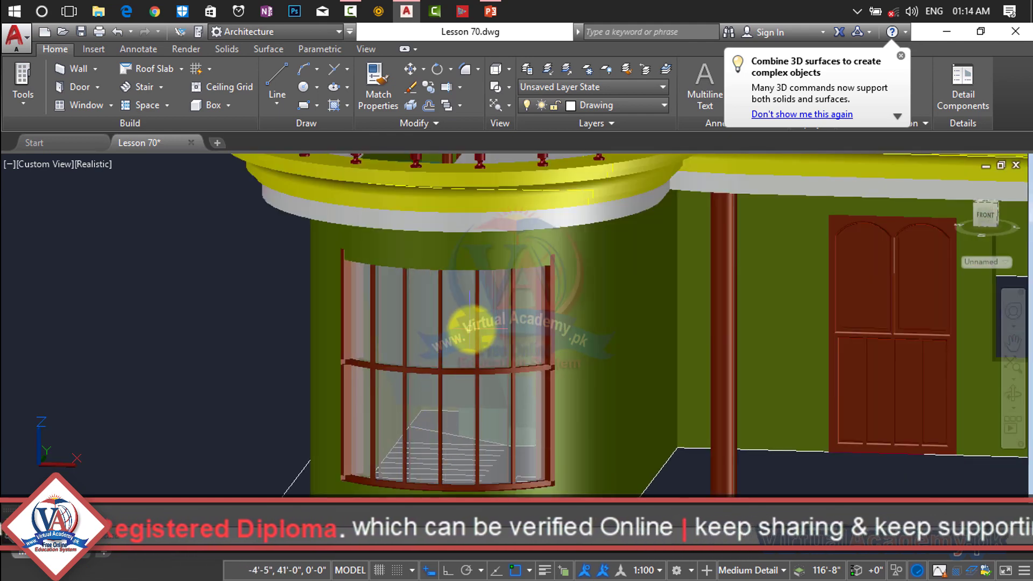
scroll(495, 312, up, 5)
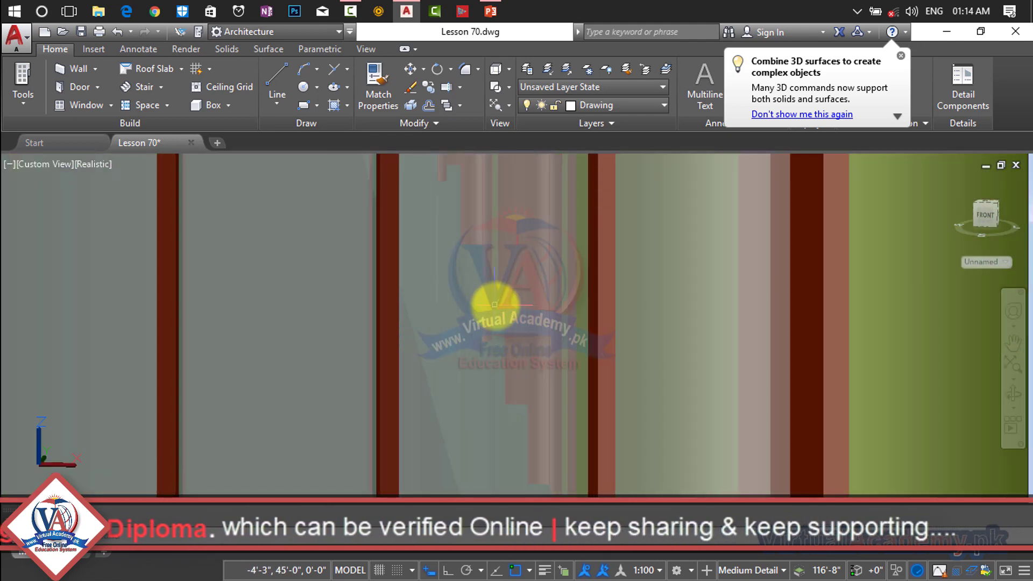
scroll(494, 309, down, 3)
scroll(577, 346, down, 5)
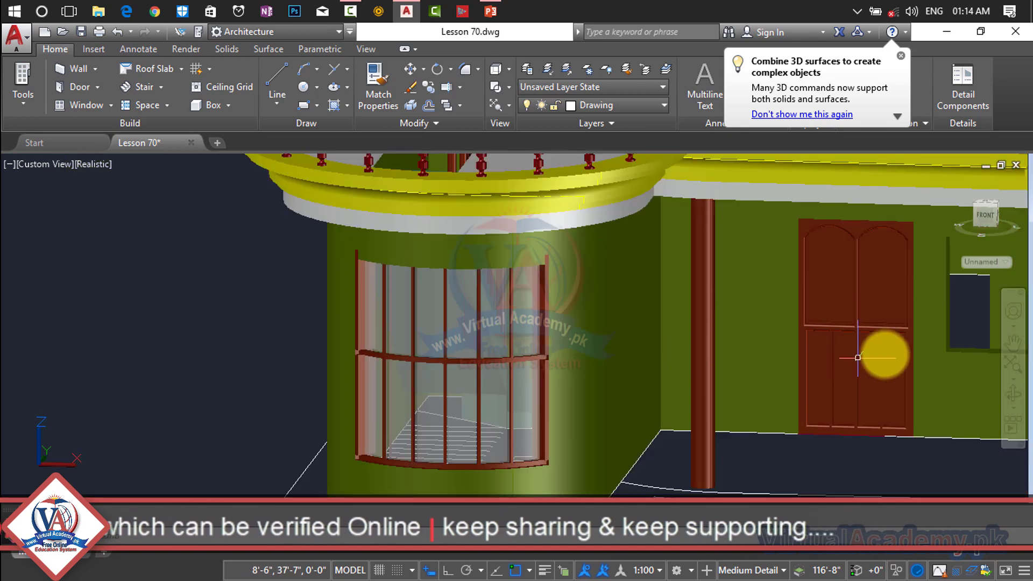
scroll(889, 346, down, 2)
middle_drag(889, 346, 521, 380)
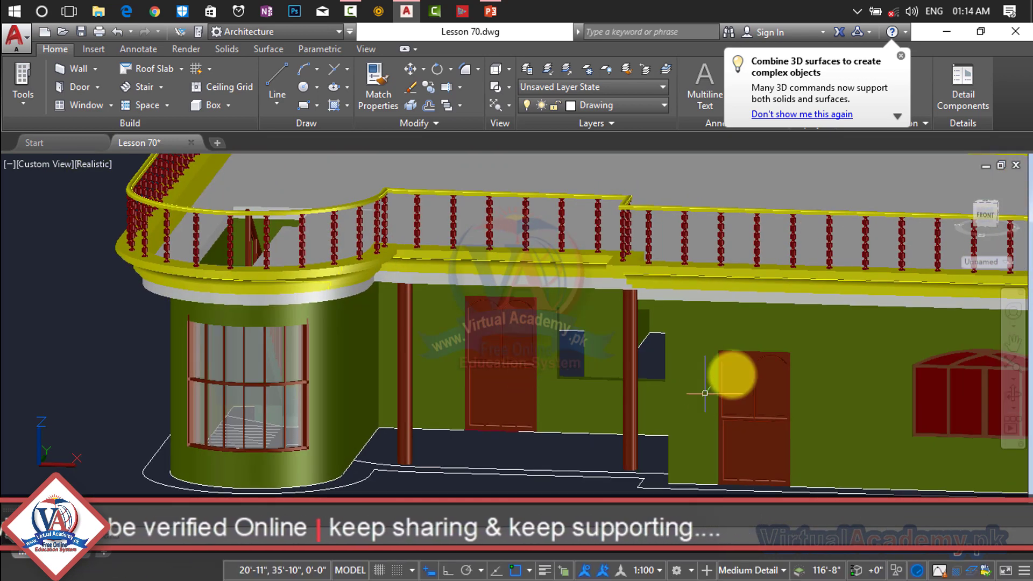
middle_drag(888, 380, 721, 393)
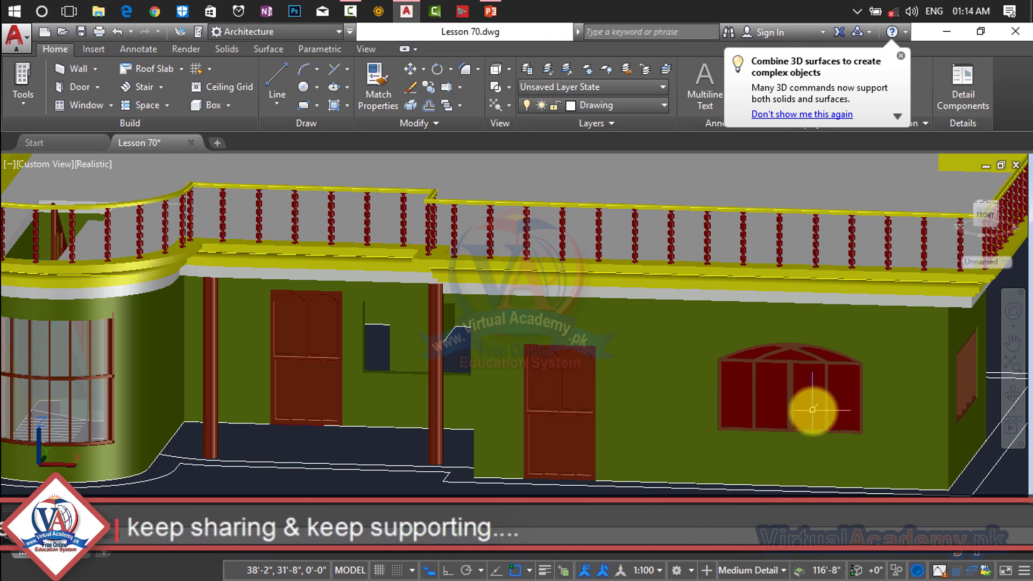
scroll(812, 410, down, 4)
scroll(519, 396, up, 6)
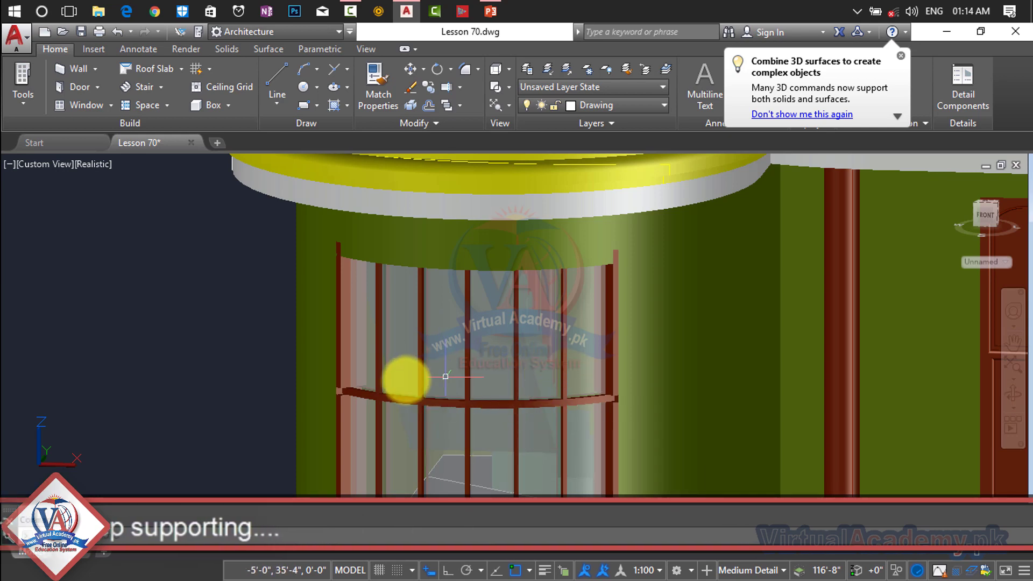
scroll(445, 374, down, 5)
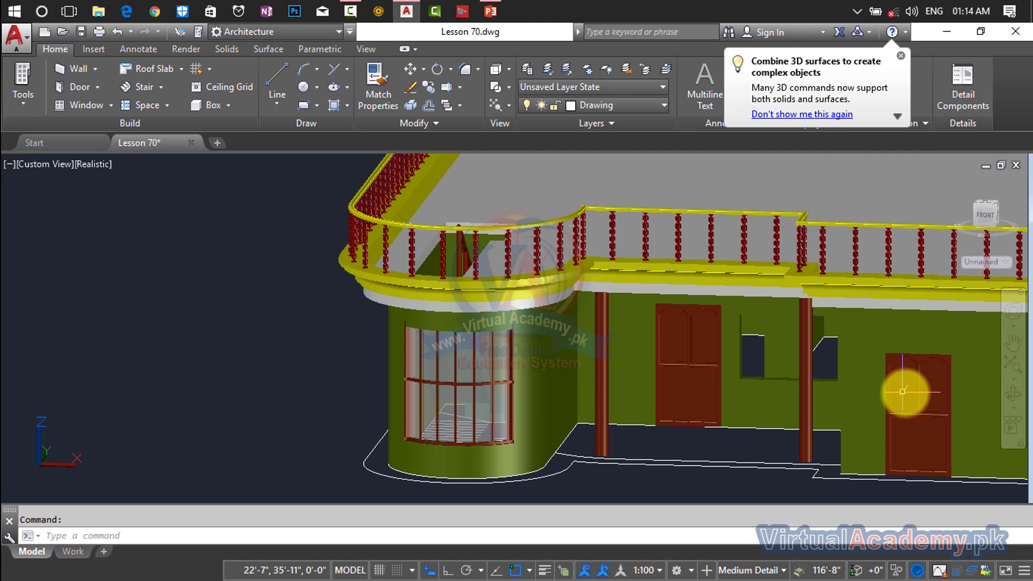
Step: Inspect close up the front door beside the porch column and the bars and glass panes of the curved railing
scroll(915, 382, up, 5)
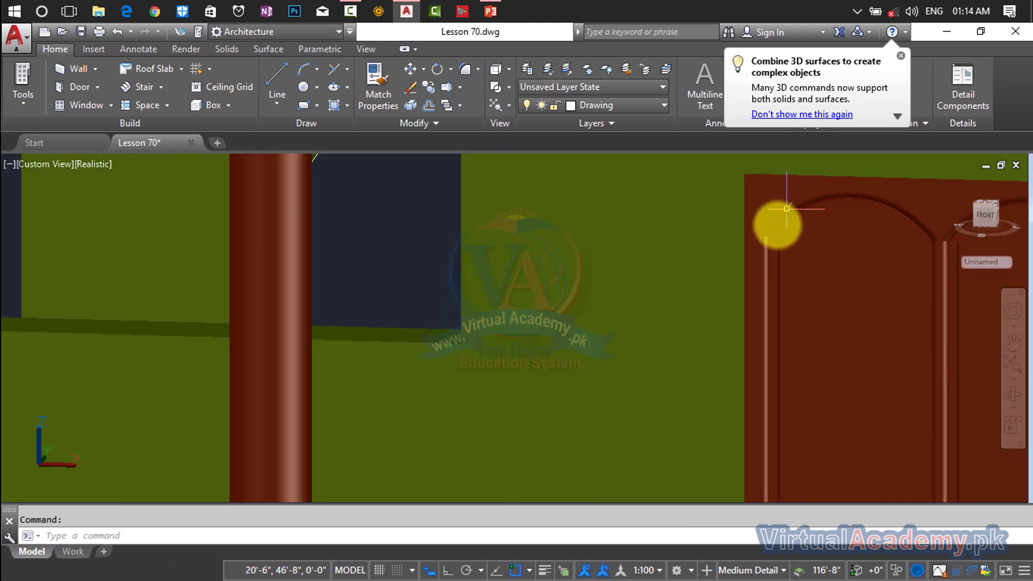
scroll(764, 265, up, 5)
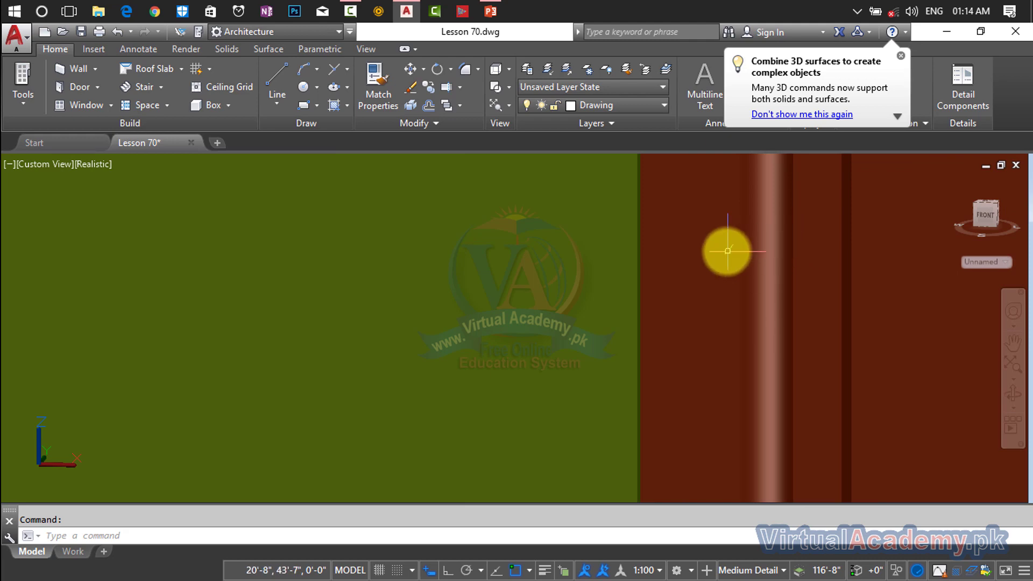
scroll(789, 257, down, 2)
scroll(790, 256, down, 5)
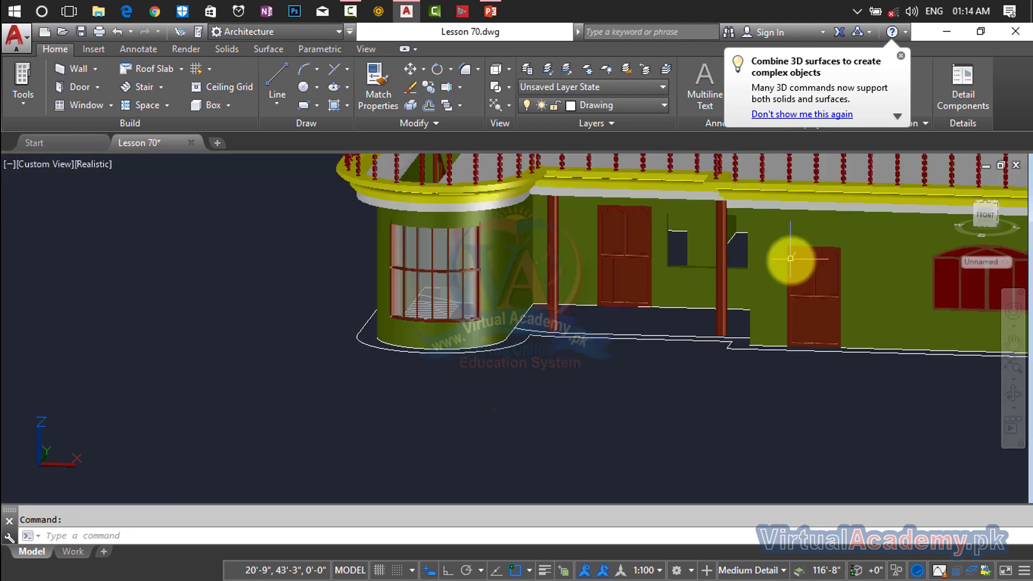
middle_drag(791, 256, 861, 295)
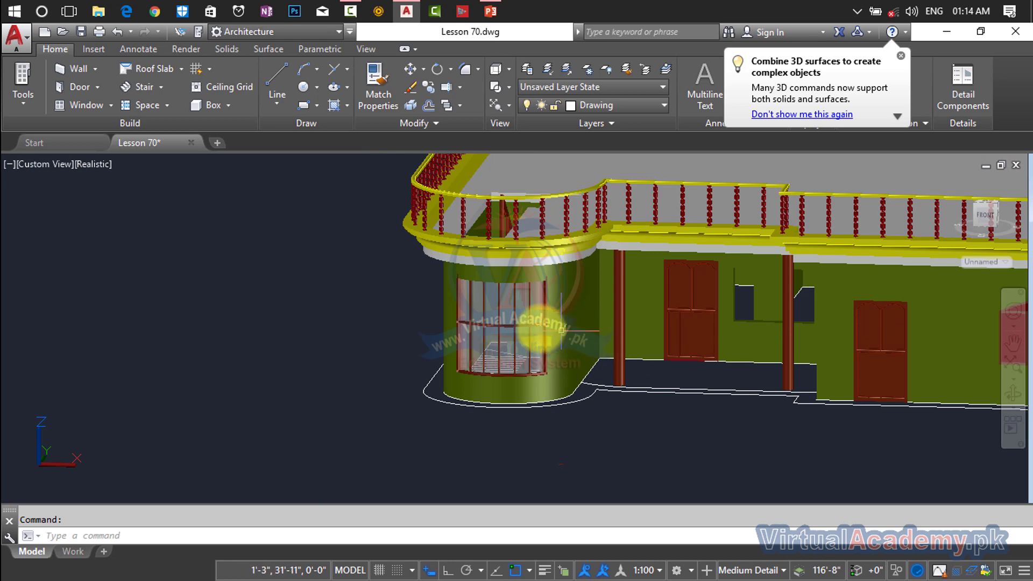
scroll(485, 318, up, 6)
scroll(486, 321, up, 3)
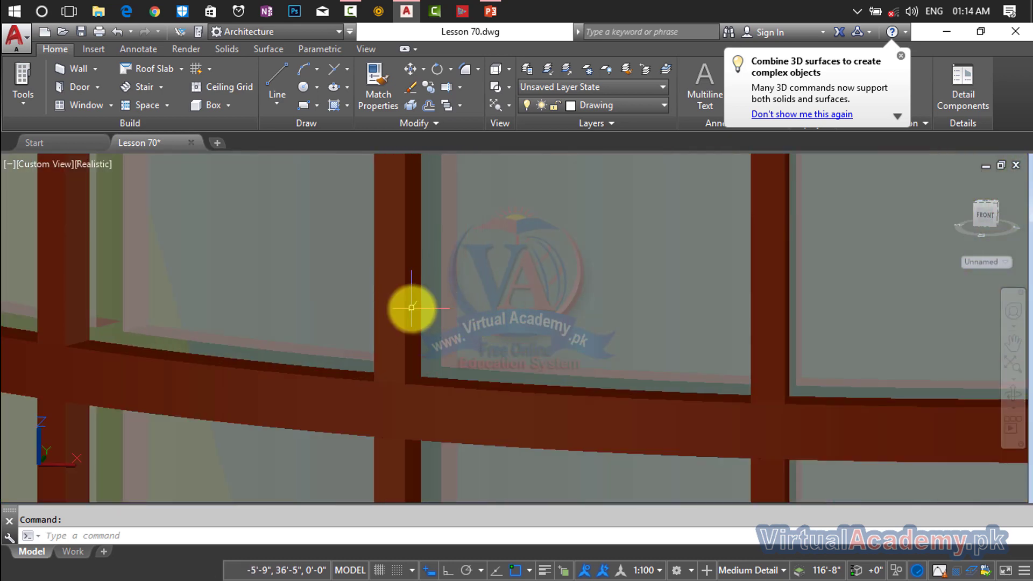
scroll(412, 308, down, 4)
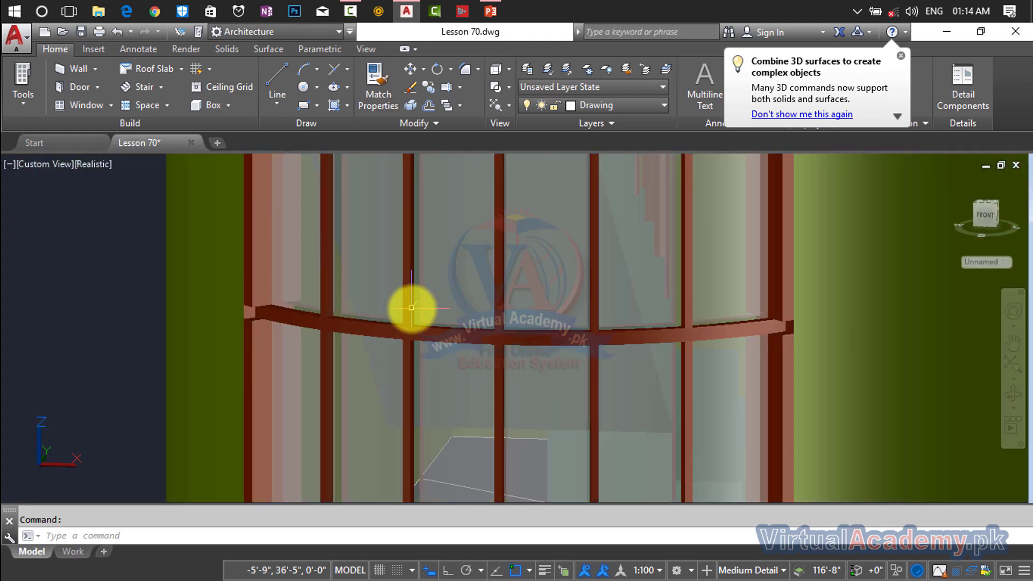
scroll(424, 312, down, 5)
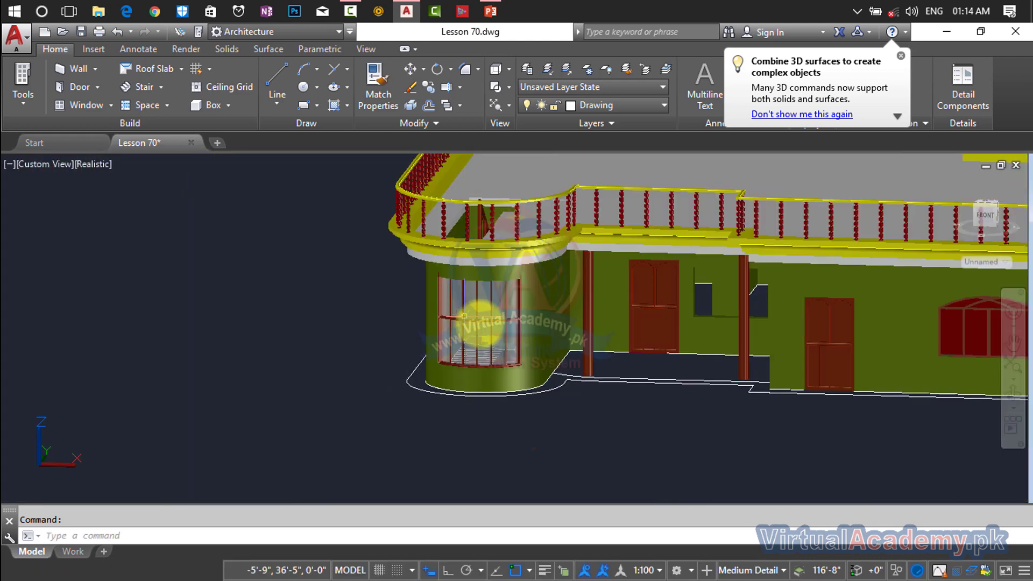
Step: Review the completed house as a whole, including the roof railing, front facade and rounded corner
middle_drag(547, 323, 568, 386)
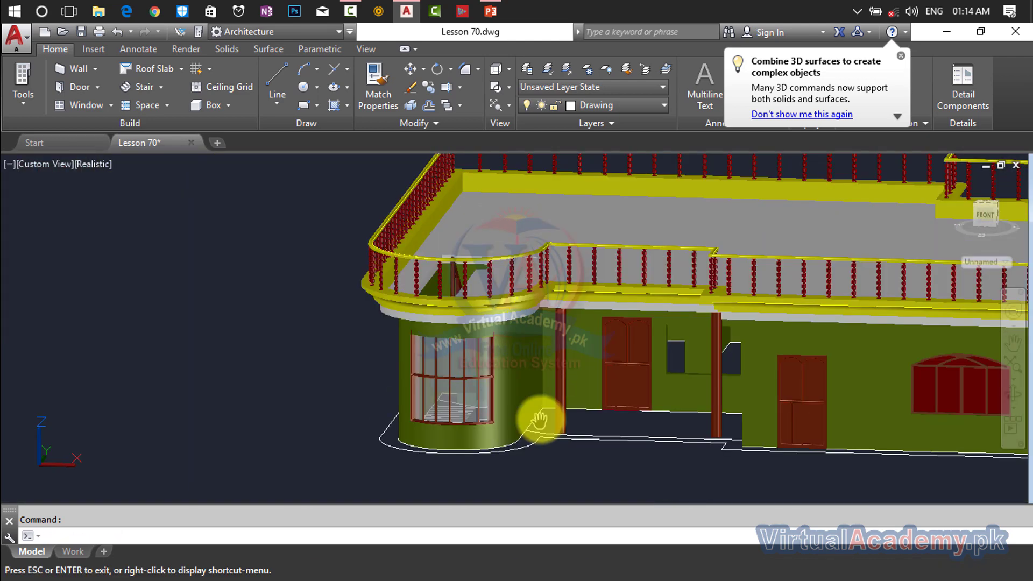
scroll(532, 420, down, 3)
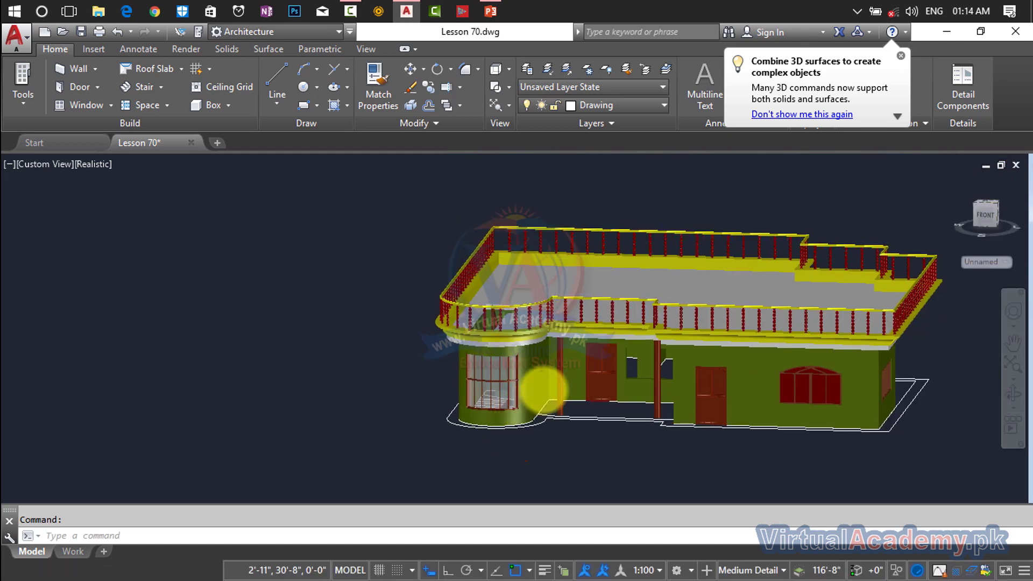
scroll(544, 390, up, 2)
scroll(662, 376, down, 3)
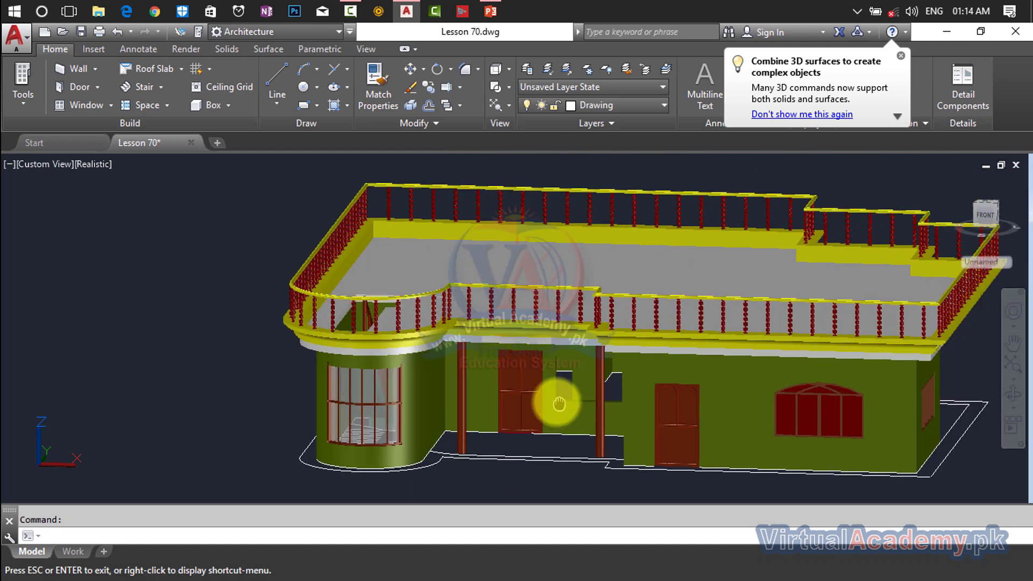
middle_drag(554, 397, 503, 376)
scroll(533, 401, down, 2)
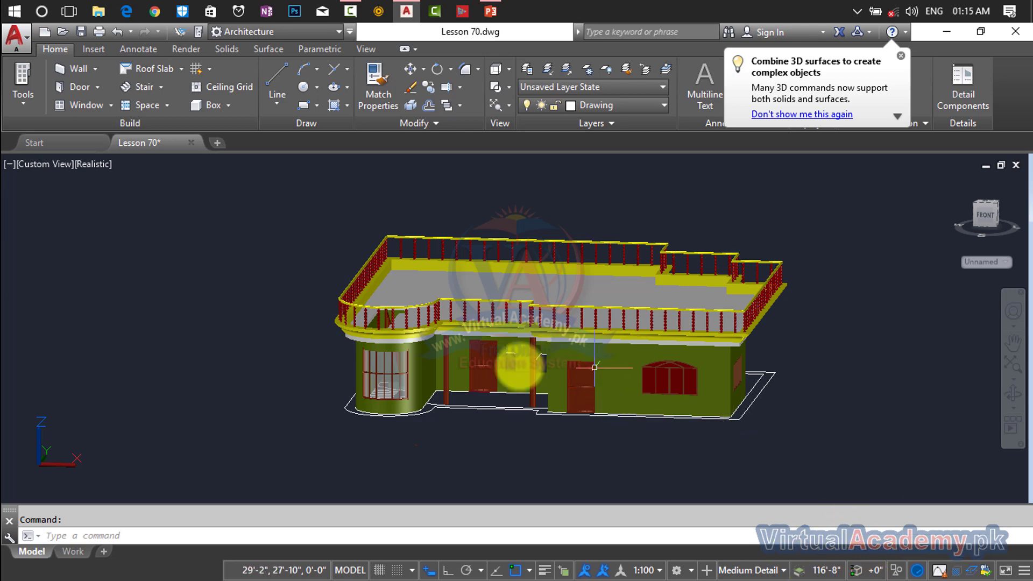
scroll(362, 364, up, 3)
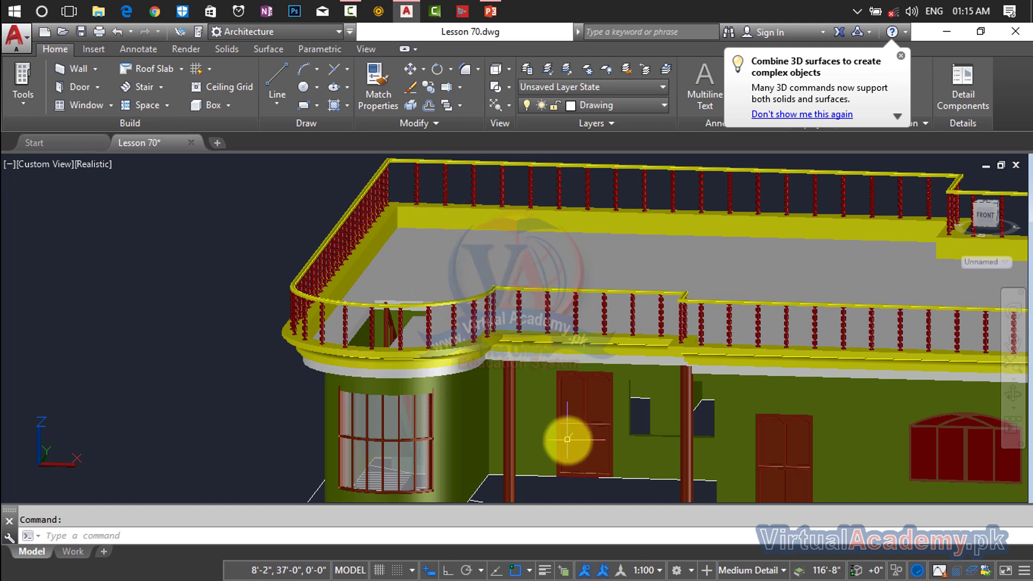
mouse_move(568, 439)
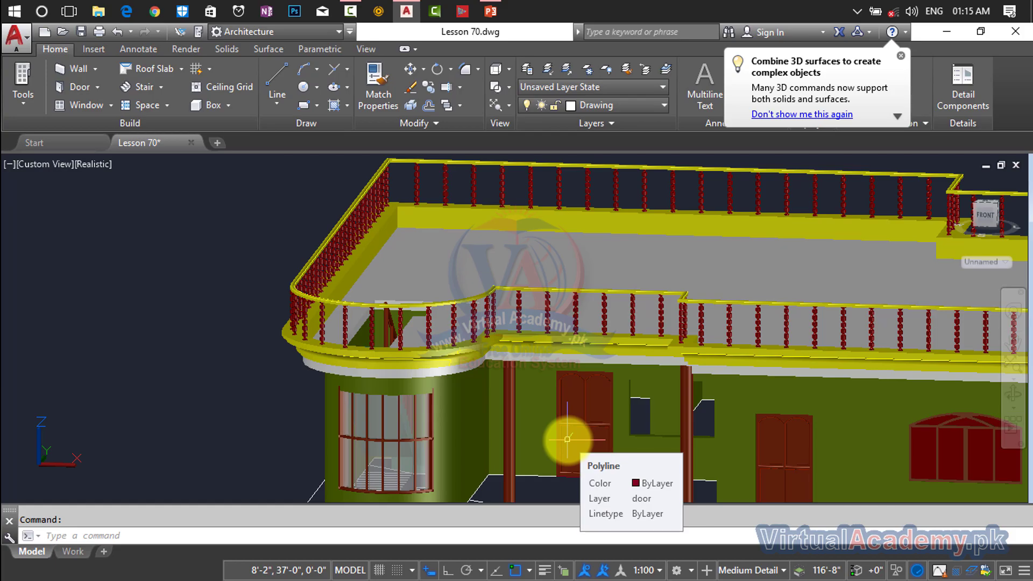